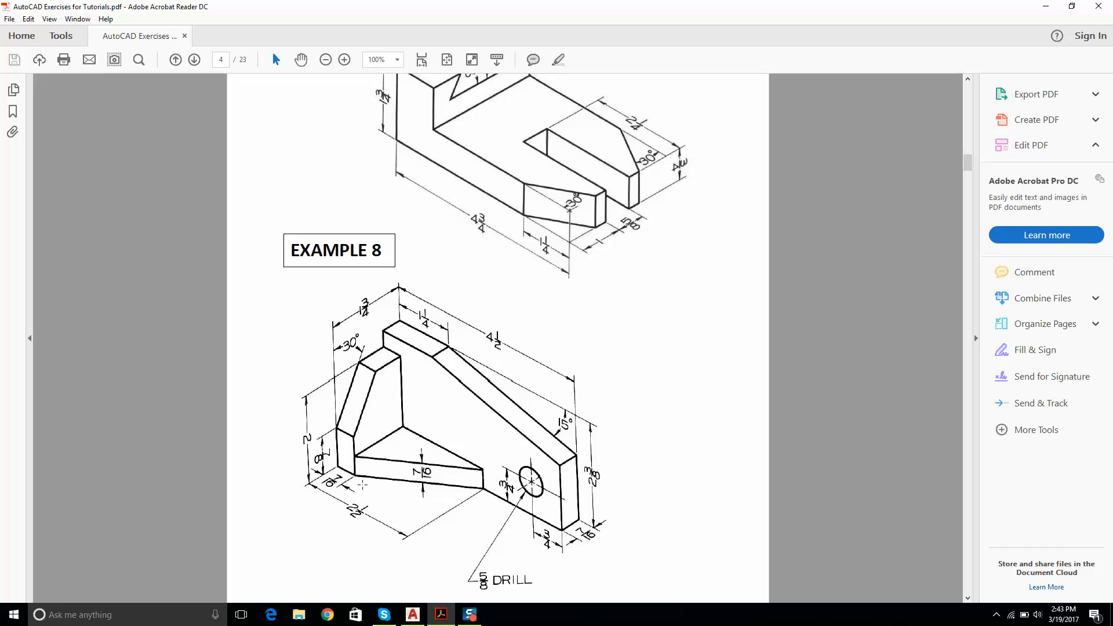
# Step: Look through the Example 7, 8 and 9 drawings in the exercise PDF
pyautogui.scroll(8, 435, 477)
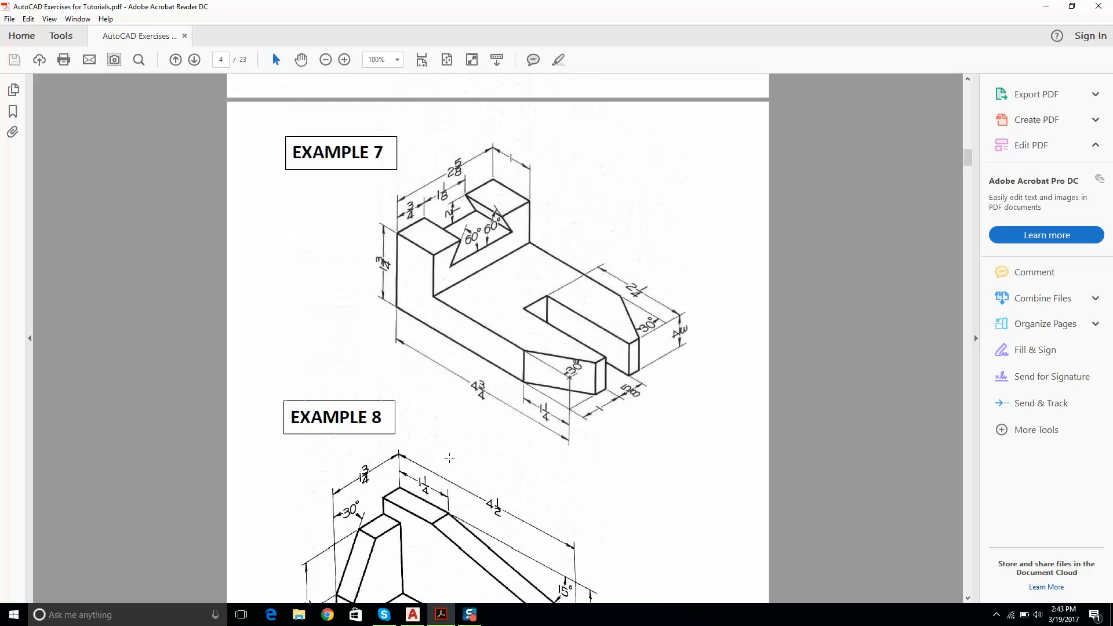
pyautogui.scroll(-7, 465, 431)
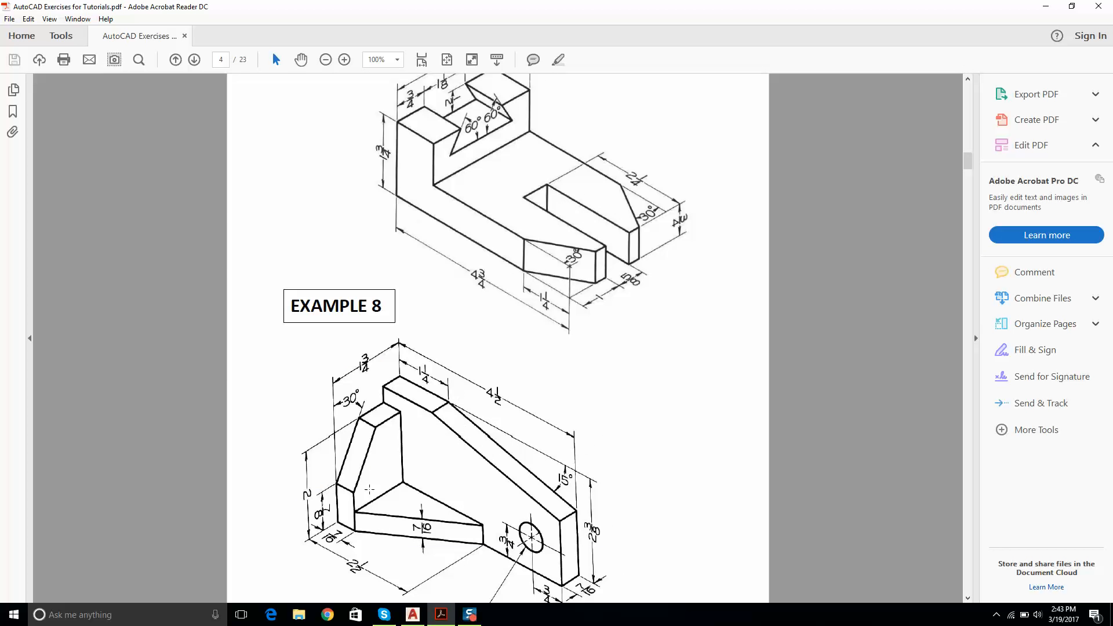
pyautogui.scroll(-4, 388, 464)
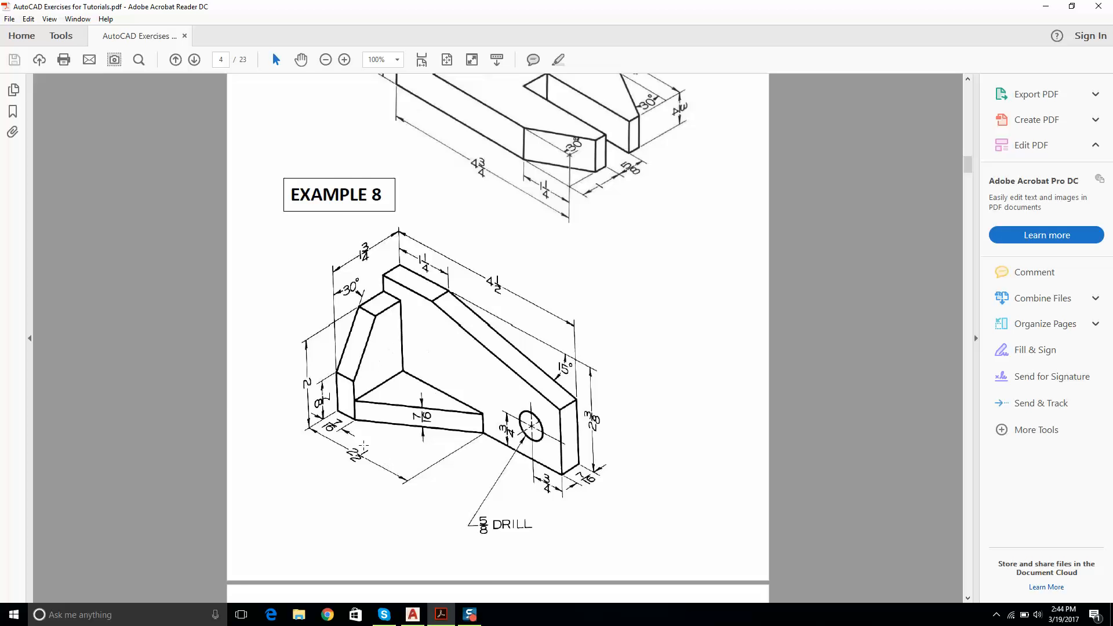
pyautogui.scroll(-6, 435, 498)
pyautogui.scroll(-7, 435, 359)
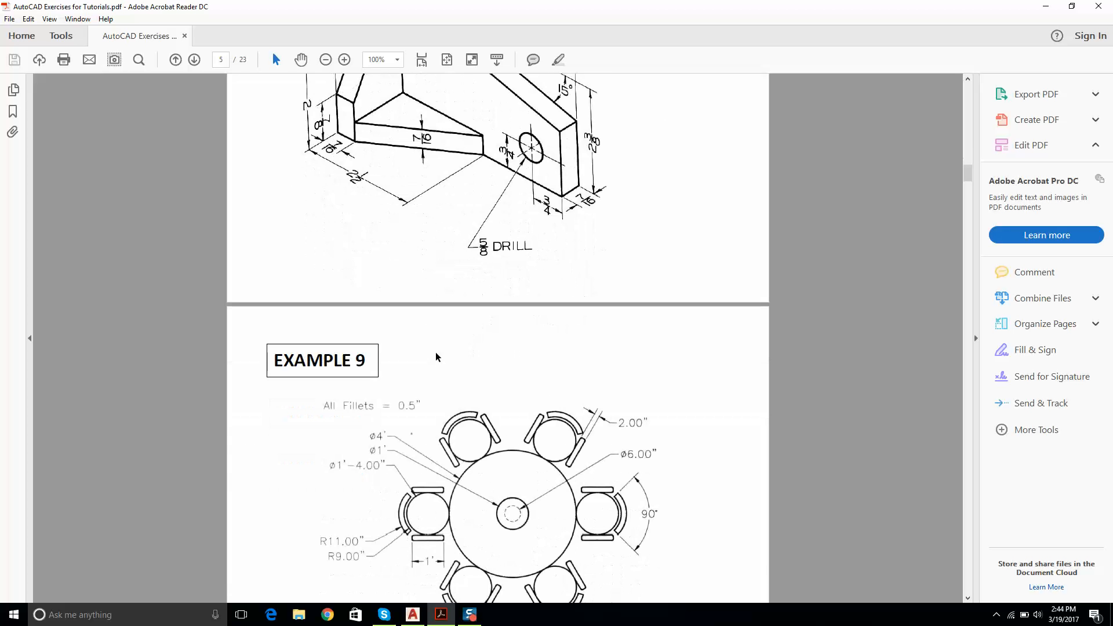
pyautogui.scroll(9, 455, 323)
pyautogui.scroll(-10, 455, 322)
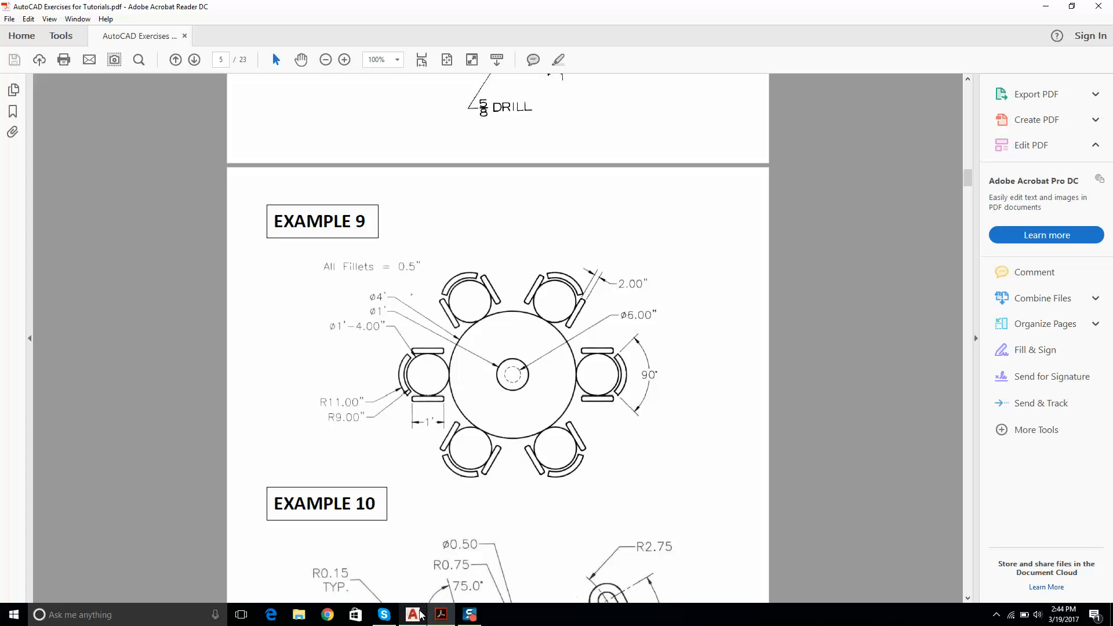
# Step: Switch to AutoCAD, start a new drawing from the Manufacturing Imperial template in the SheetSets folder, and go to model space
pyautogui.moveTo(415, 616)
pyautogui.click(413, 614)
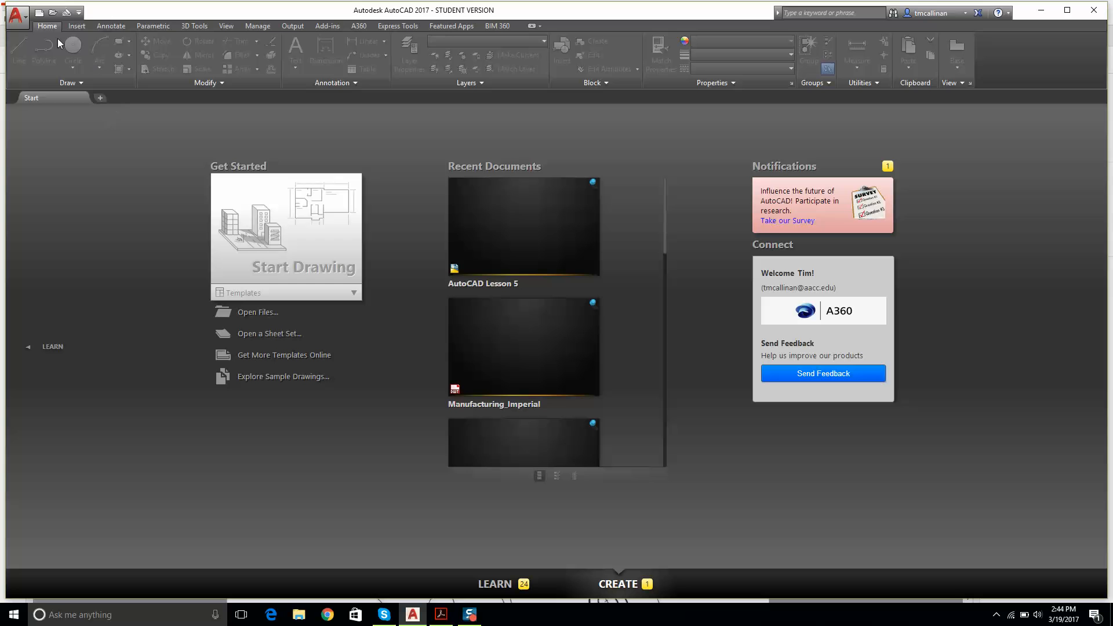
pyautogui.click(40, 12)
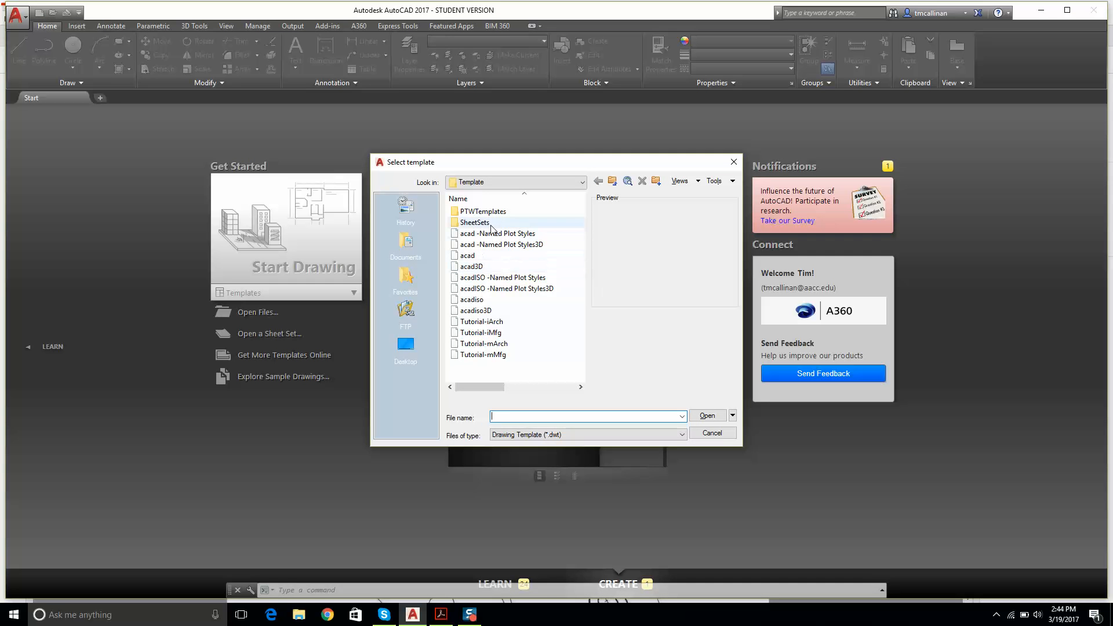
pyautogui.doubleClick(491, 224)
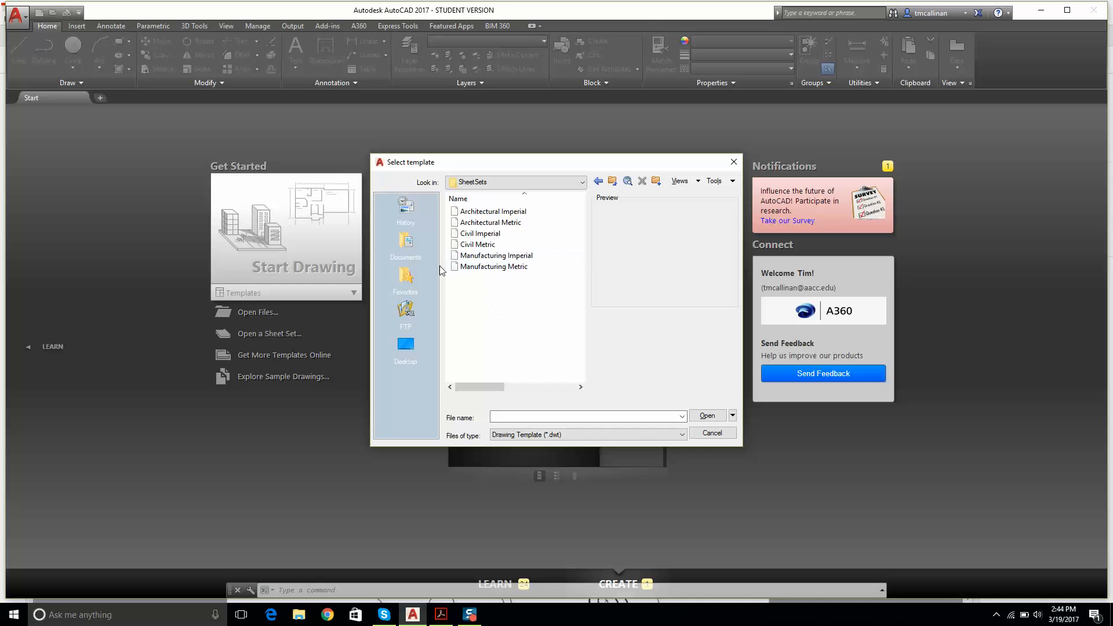
pyautogui.doubleClick(472, 256)
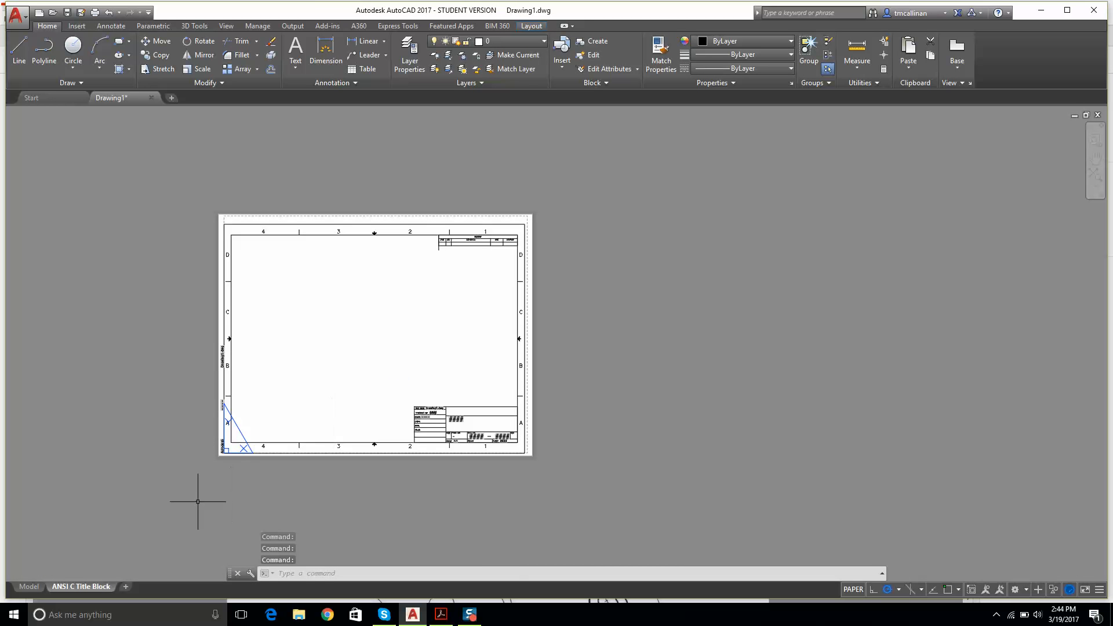
pyautogui.click(29, 587)
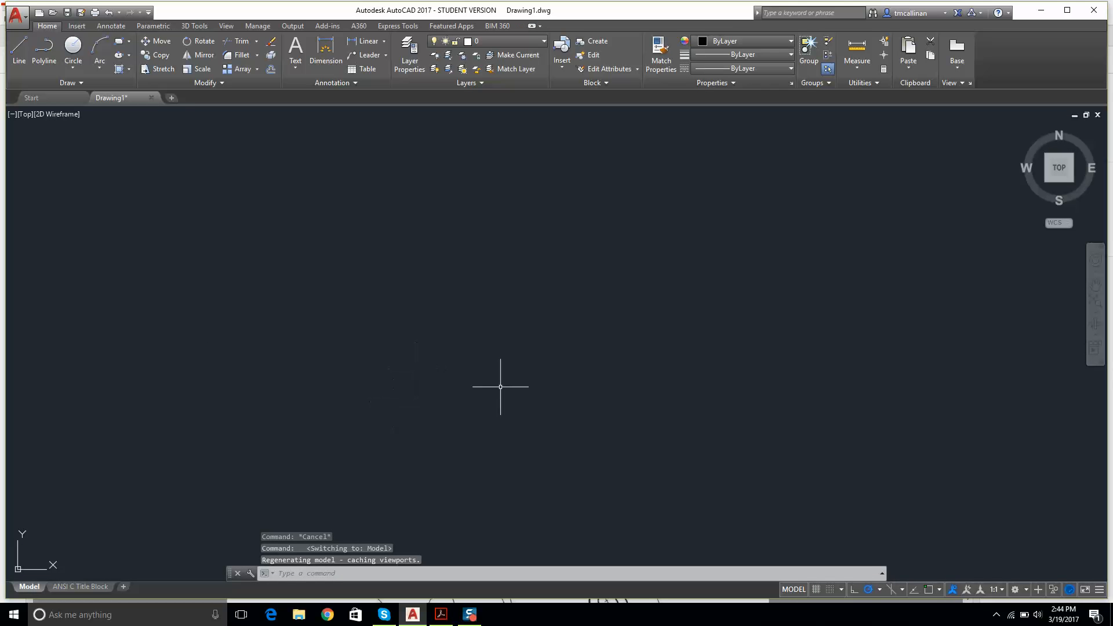
# Step: Turn on the grid display and object snap, after checking which snap modes are enabled
pyautogui.click(815, 589)
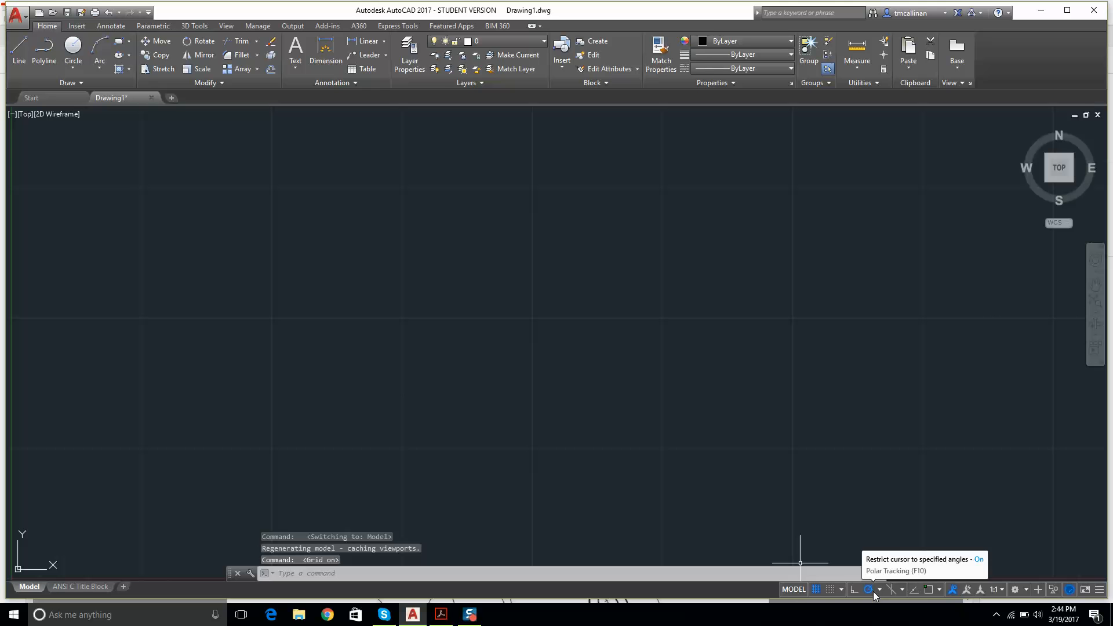
pyautogui.click(939, 590)
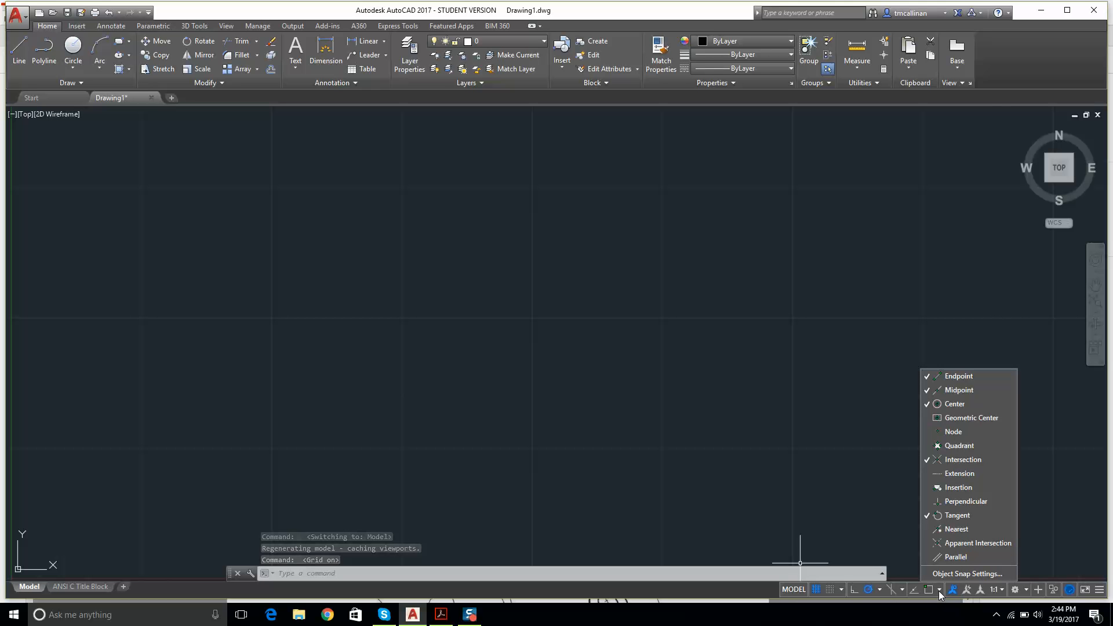
pyautogui.click(936, 590)
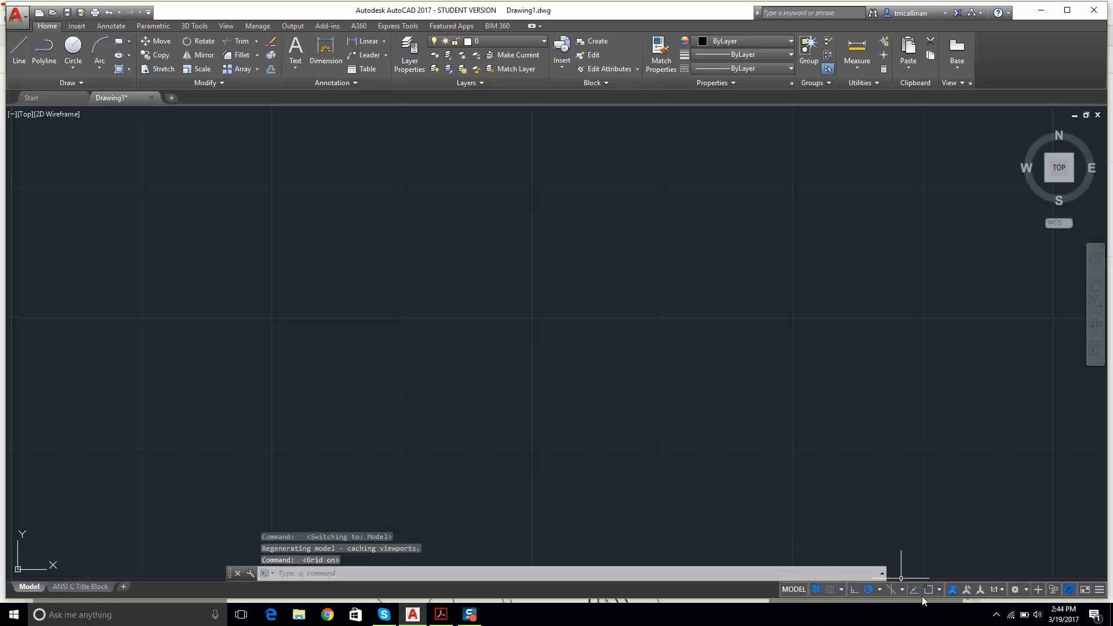
pyautogui.click(928, 590)
# Step: Draw a circle centred at 0,0 with a diameter of 4
pyautogui.scroll(-5, 661, 464)
pyautogui.moveTo(637, 444); pyautogui.dragTo(693, 407, button='middle')
pyautogui.moveTo(642, 429); pyautogui.dragTo(586, 355, button='middle')
pyautogui.click(73, 46)
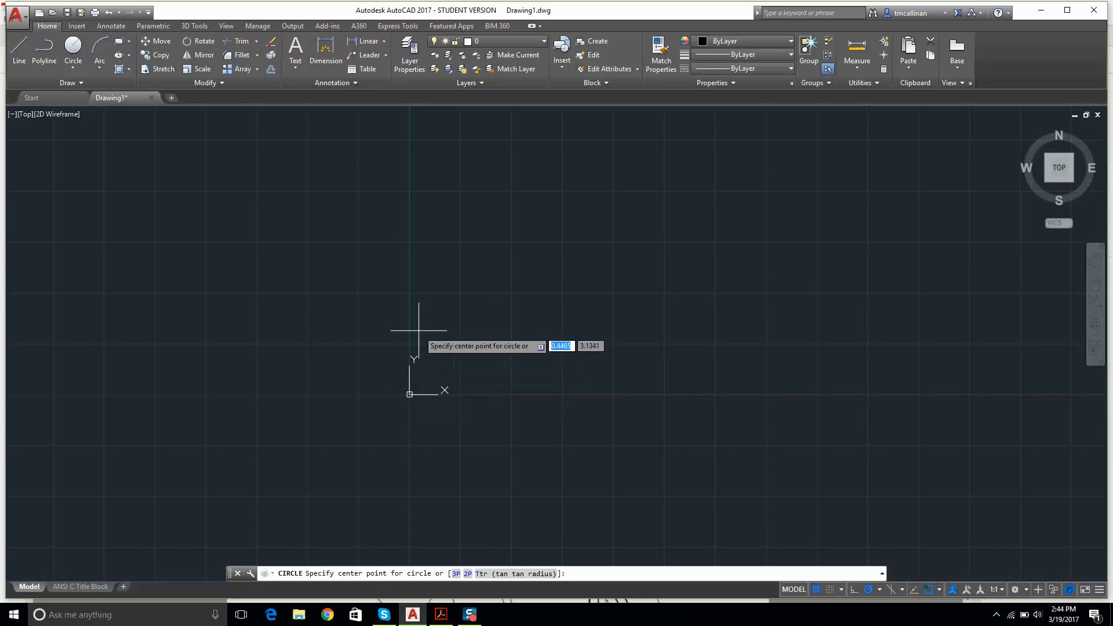
pyautogui.write('0,0')
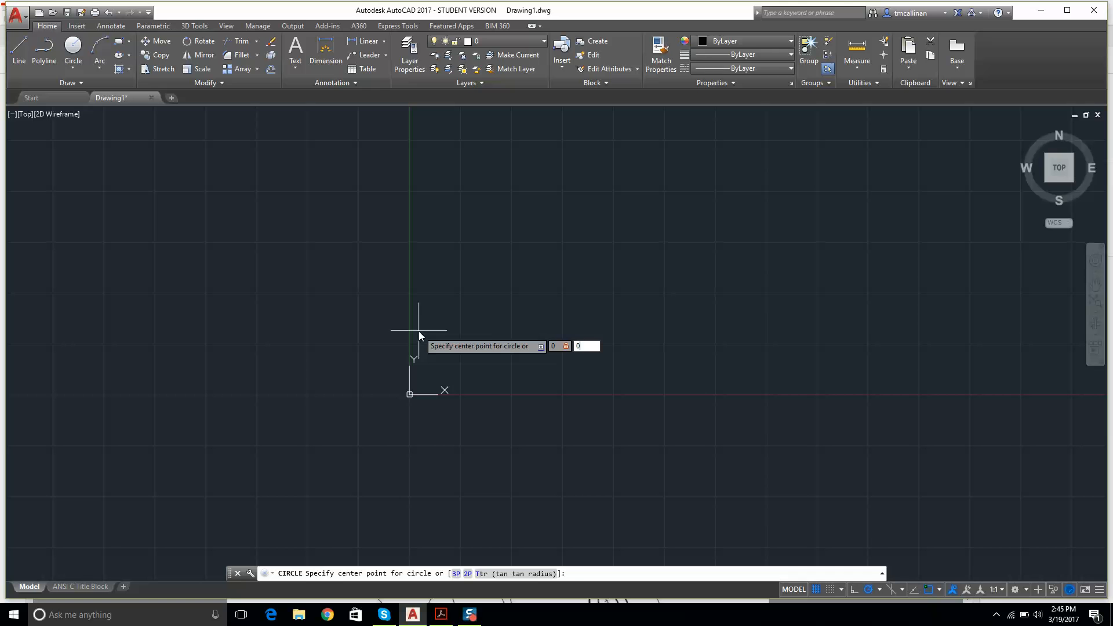
pyautogui.press('Return')
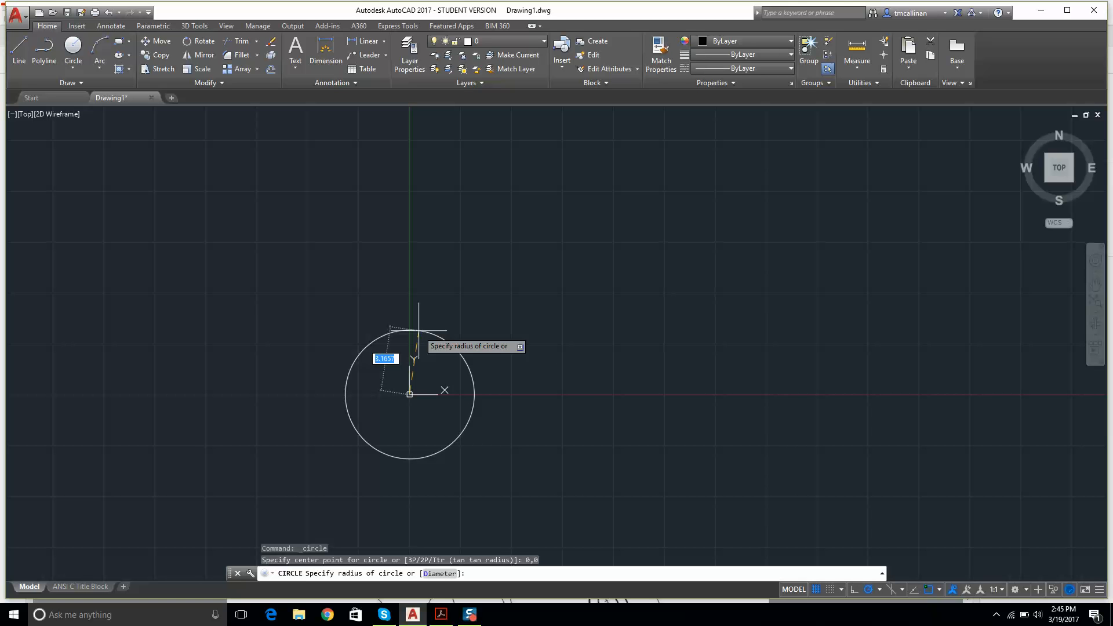
pyautogui.write('d')
pyautogui.press('Return')
pyautogui.write('4')
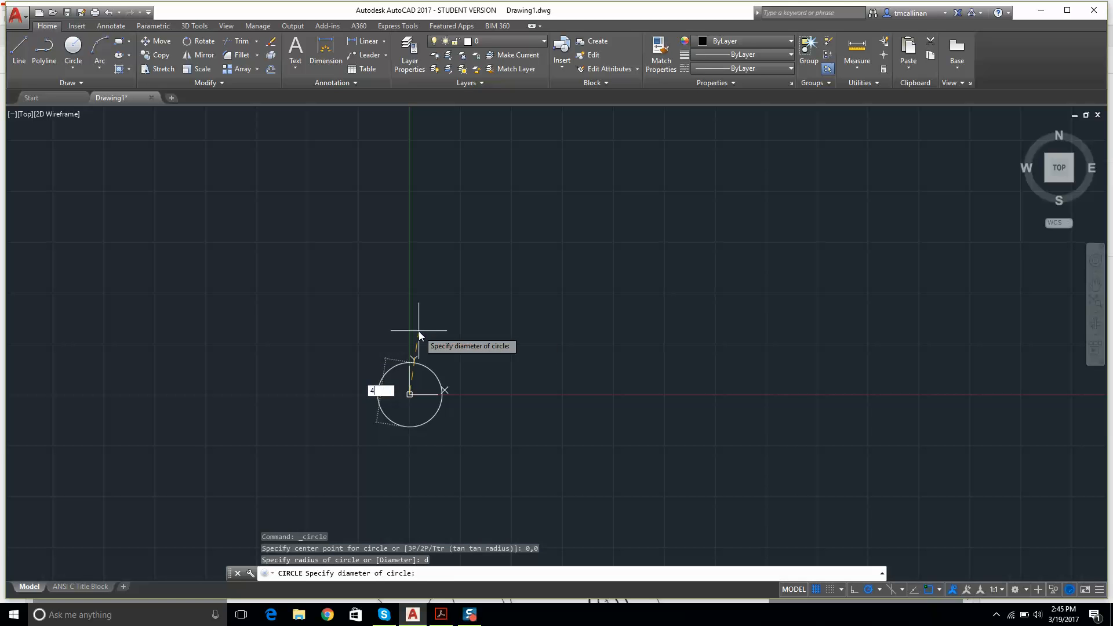
pyautogui.press('Return')
# Step: Draw a concentric circle with a diameter of 1 at the centre of the large circle
pyautogui.scroll(4, 402, 399)
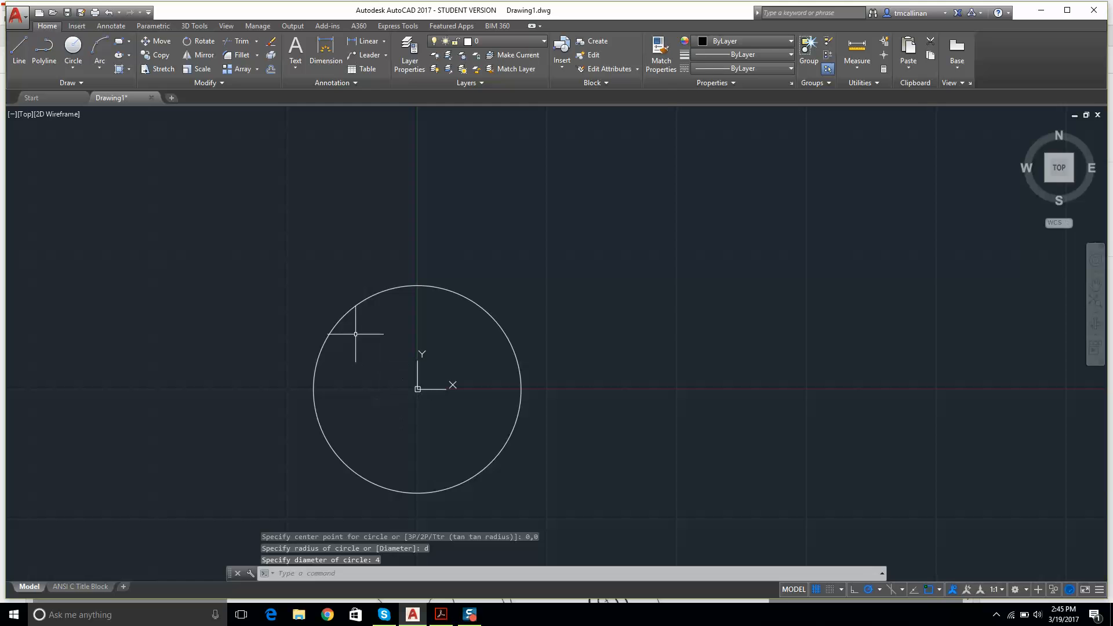
pyautogui.click(75, 49)
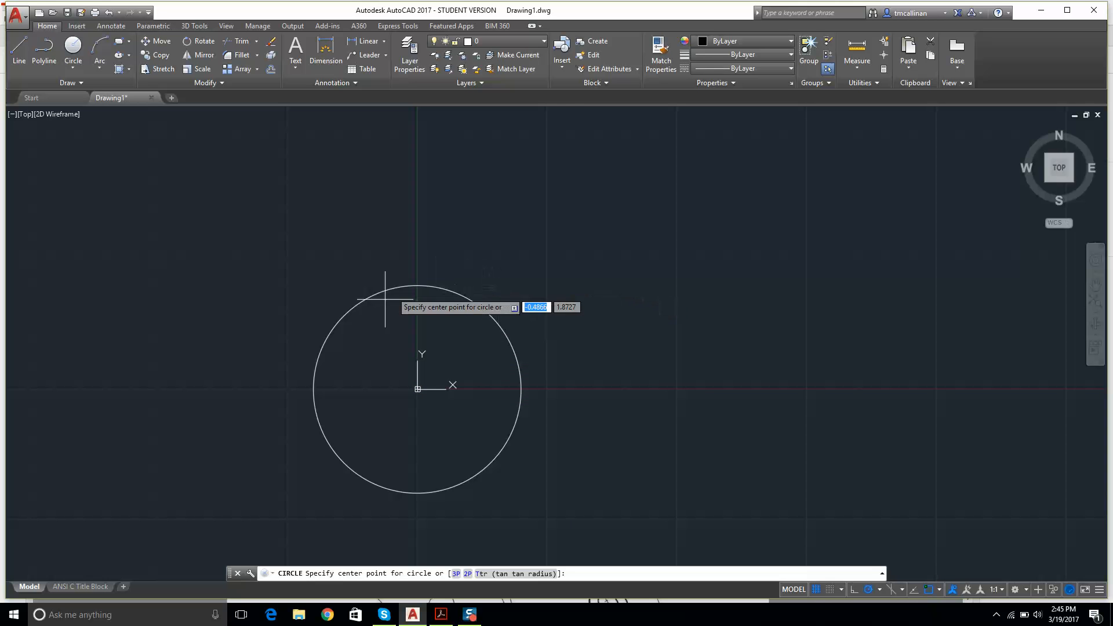
pyautogui.click(417, 389)
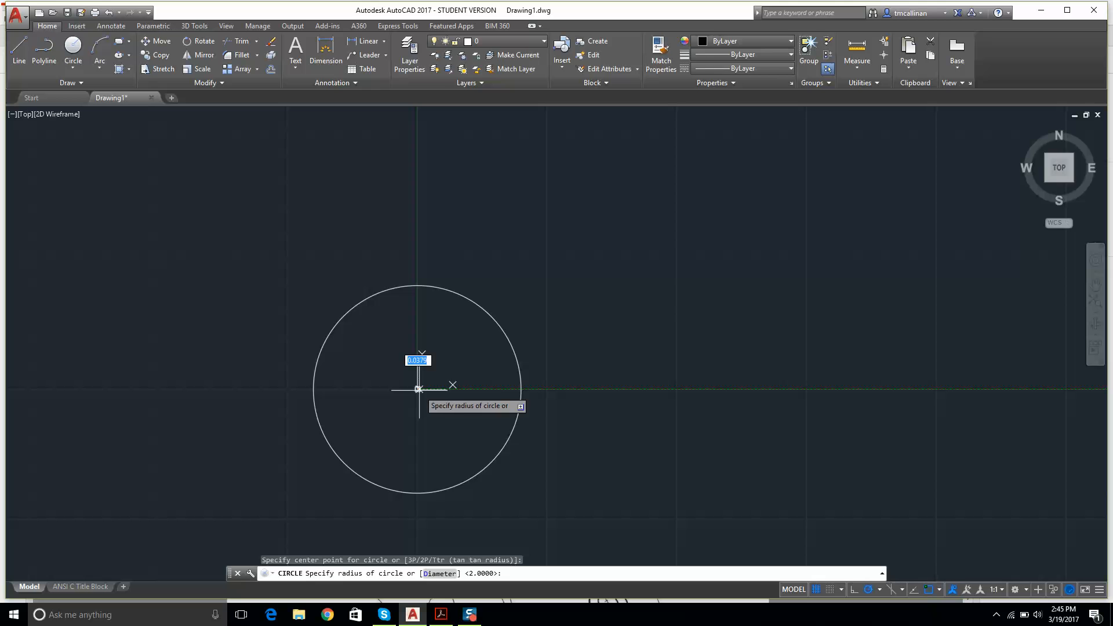
pyautogui.write('d')
pyautogui.press('Return')
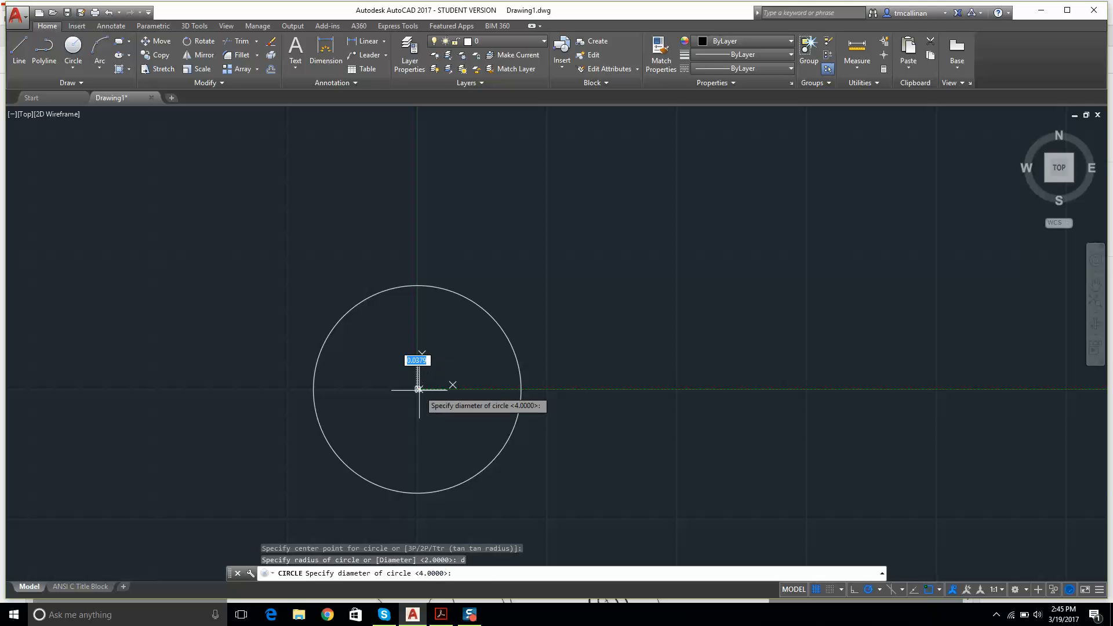
pyautogui.write('1')
pyautogui.press('Return')
pyautogui.press('Escape')
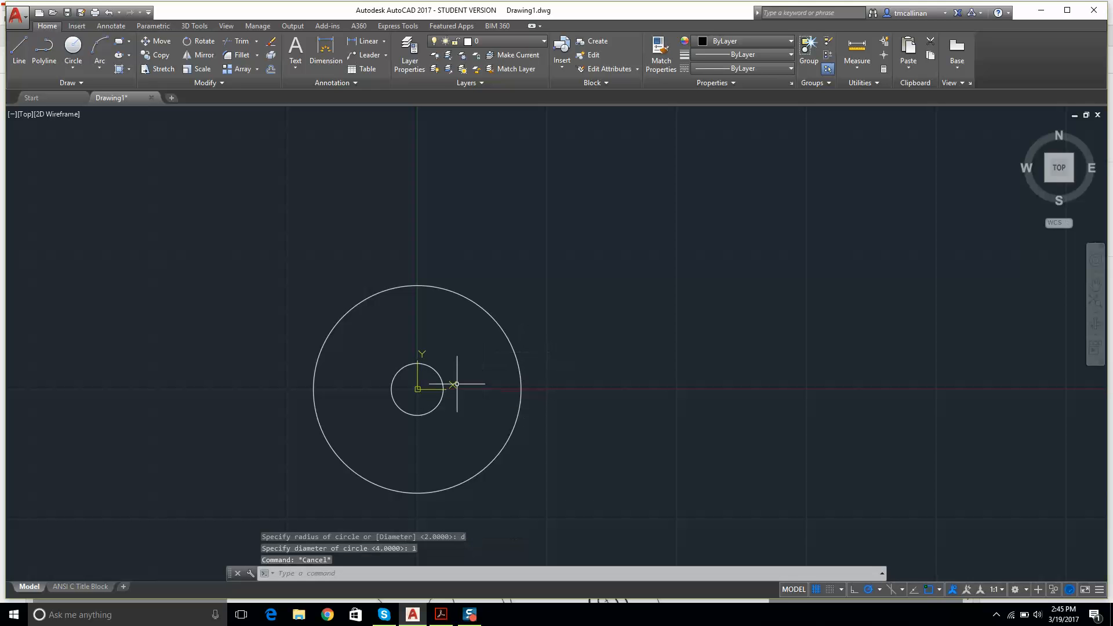
# Step: Set the UCS icon so that it is not displayed at the origin
pyautogui.rightClick(417, 390)
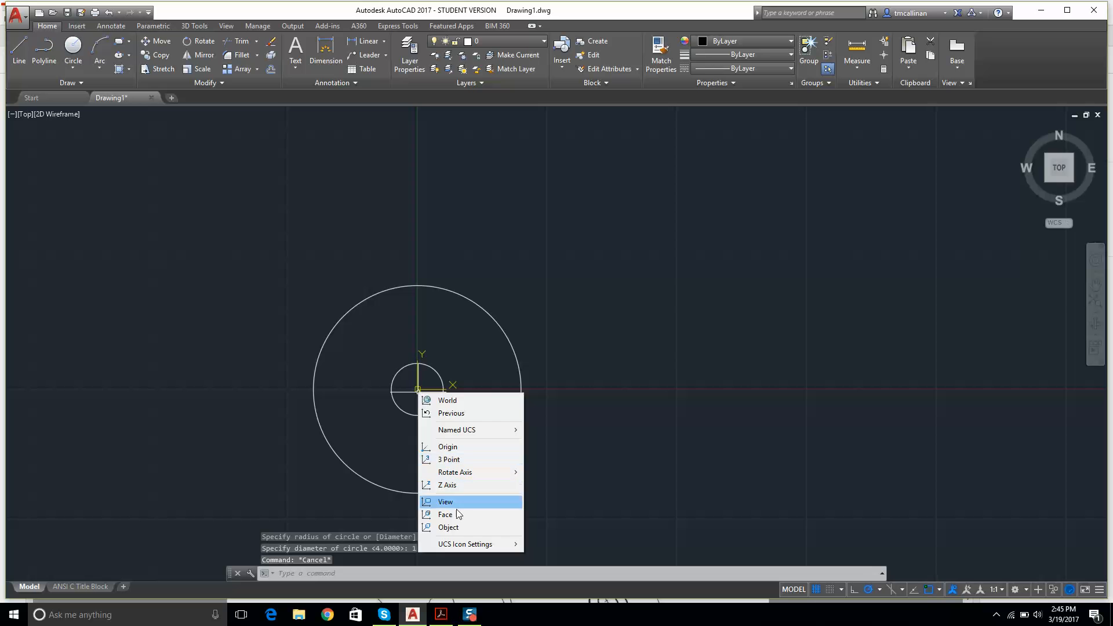
pyautogui.moveTo(481, 550)
pyautogui.click(556, 543)
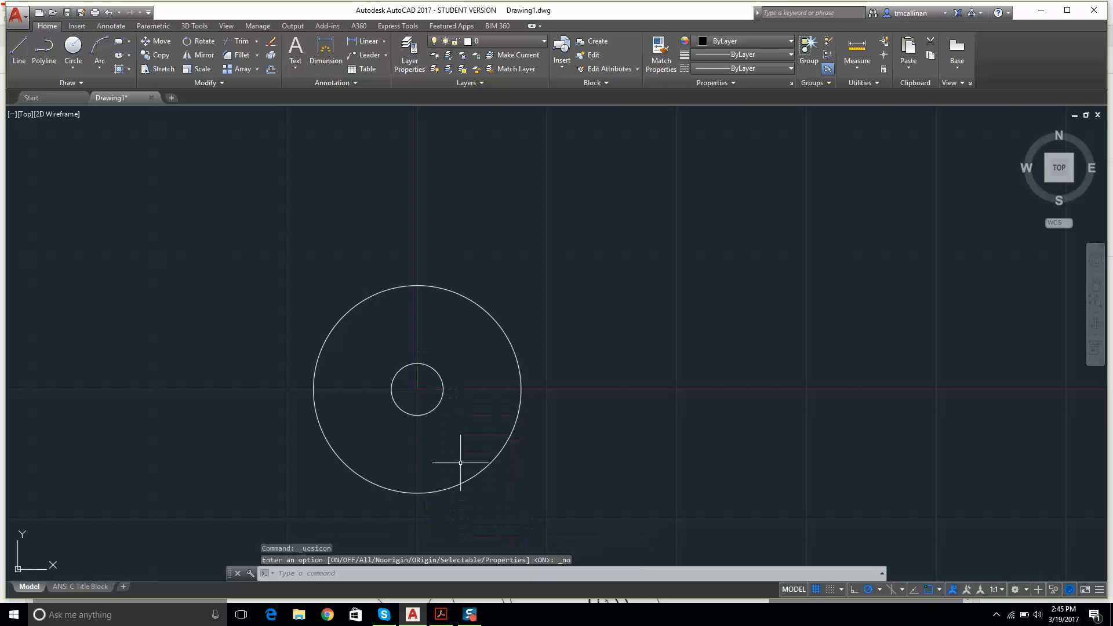
pyautogui.moveTo(459, 465); pyautogui.dragTo(529, 404, button='middle')
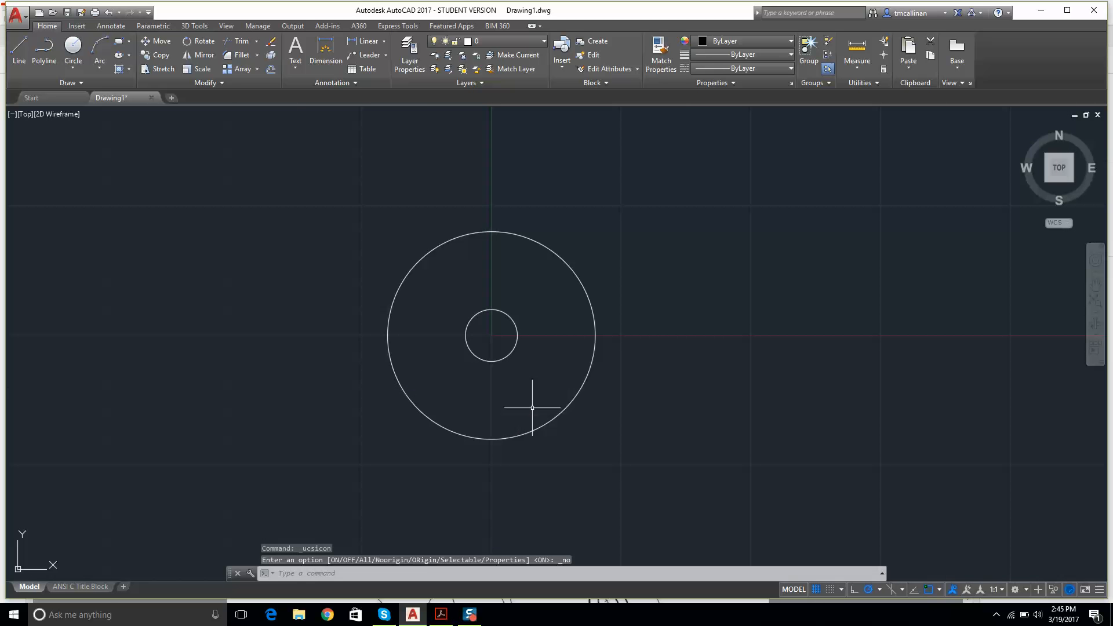
# Step: Switch to the exercise PDF to check the Example 9 dimensions, and return to AutoCAD
pyautogui.click(440, 613)
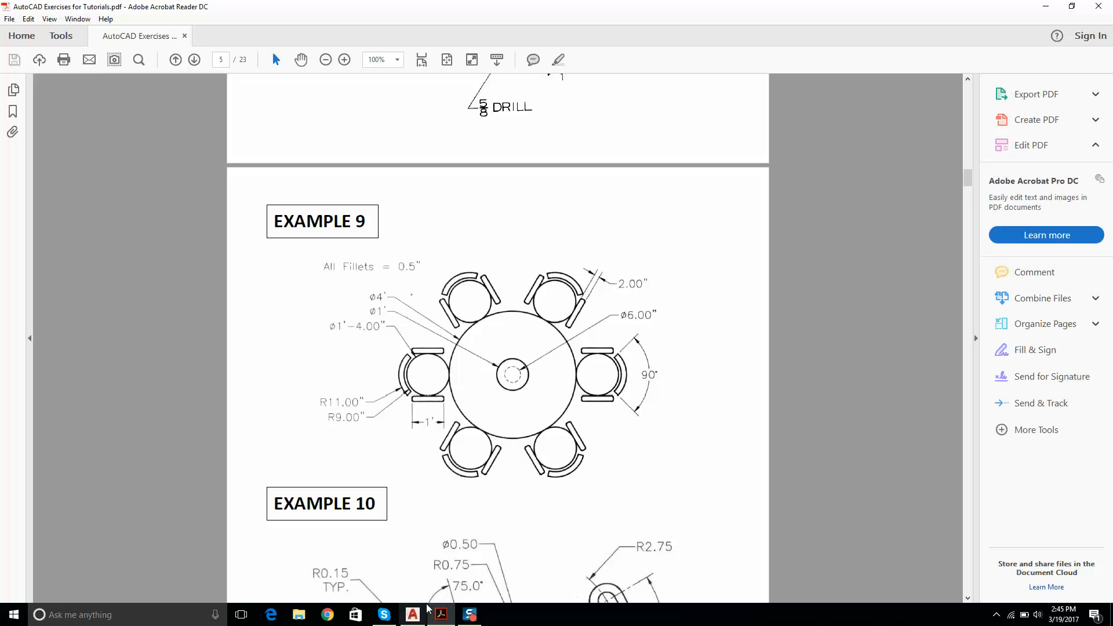
pyautogui.moveTo(413, 614)
pyautogui.click(413, 614)
# Step: Erase both concentric circles at the origin
pyautogui.click(328, 251)
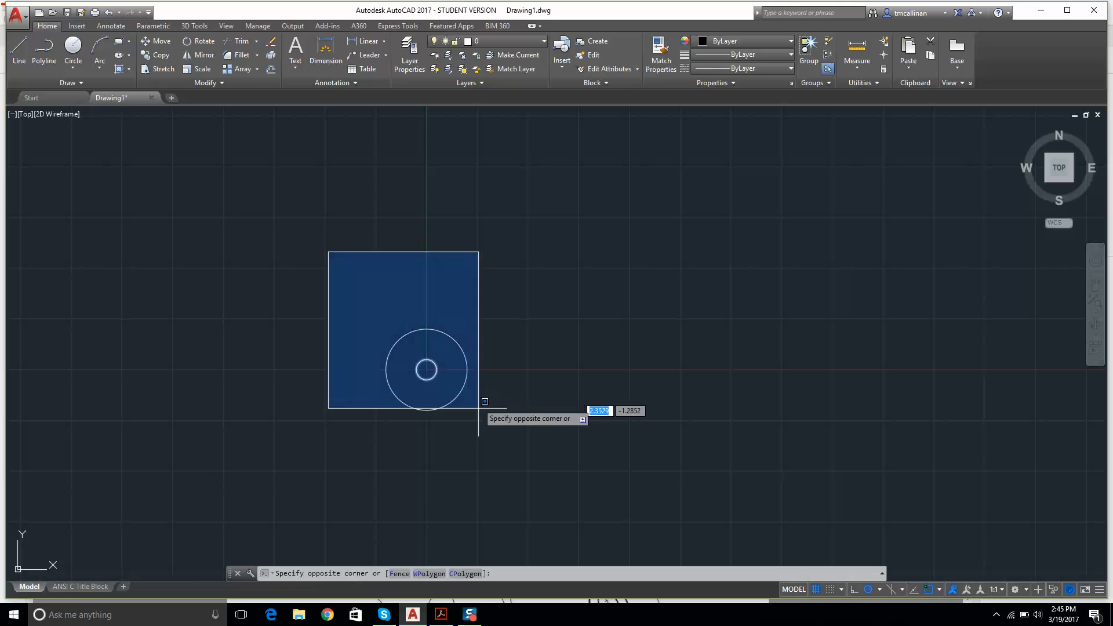
pyautogui.click(494, 439)
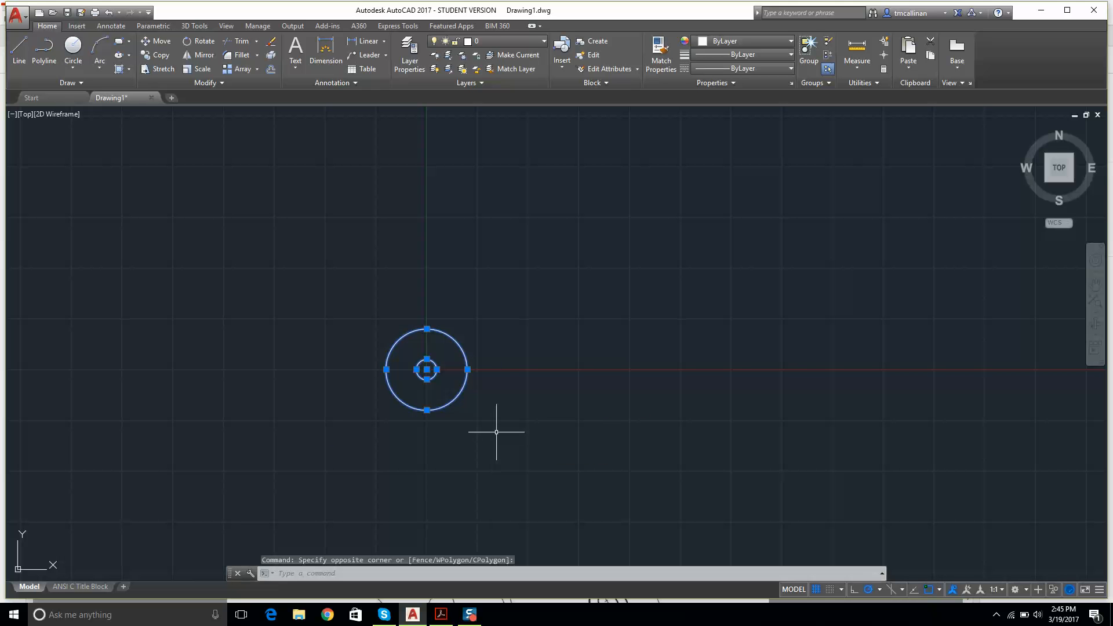
pyautogui.press('Delete')
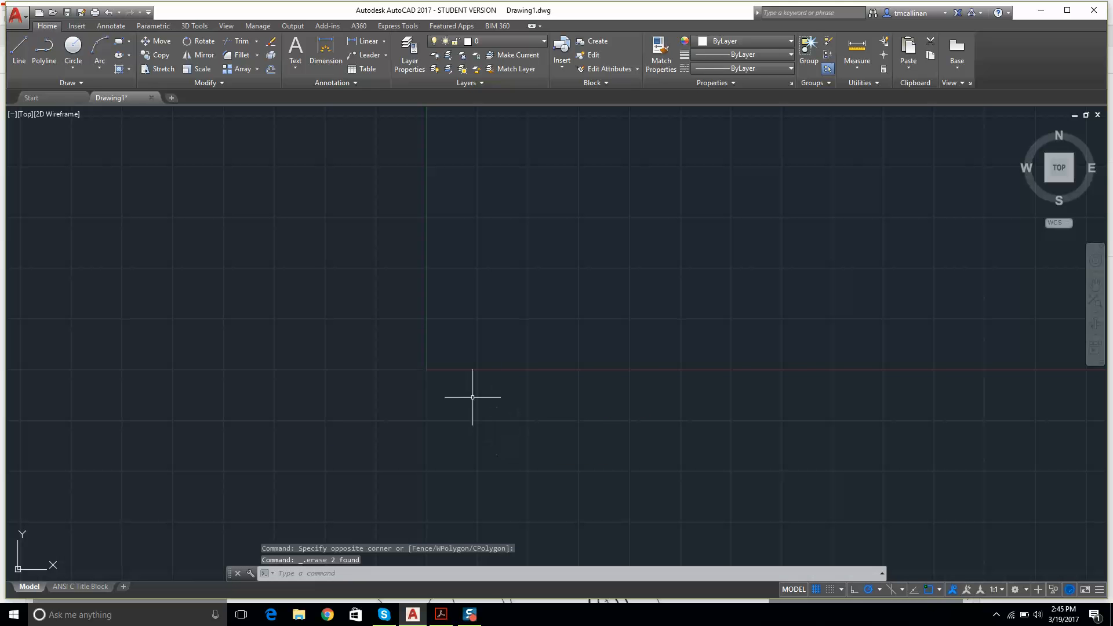
pyautogui.click(73, 48)
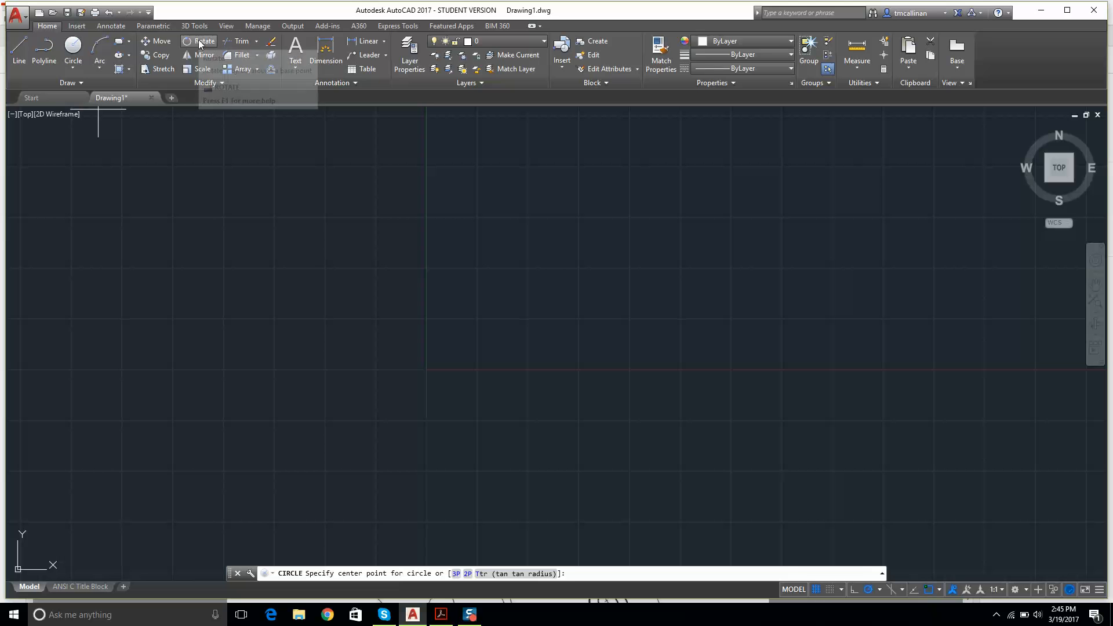
pyautogui.write('0,0')
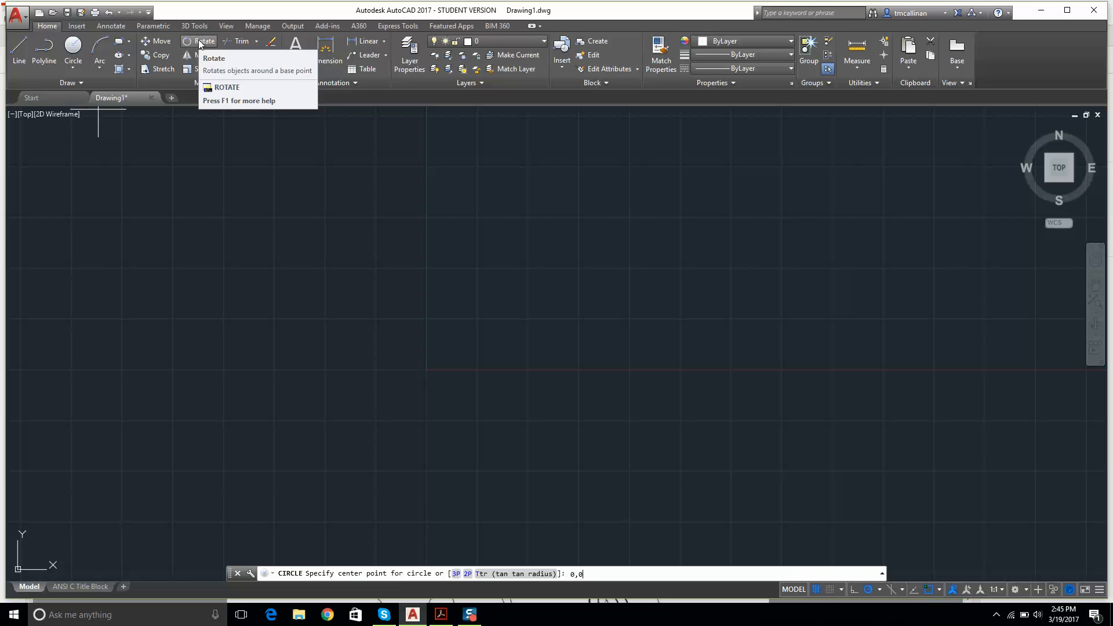
pyautogui.press('Return')
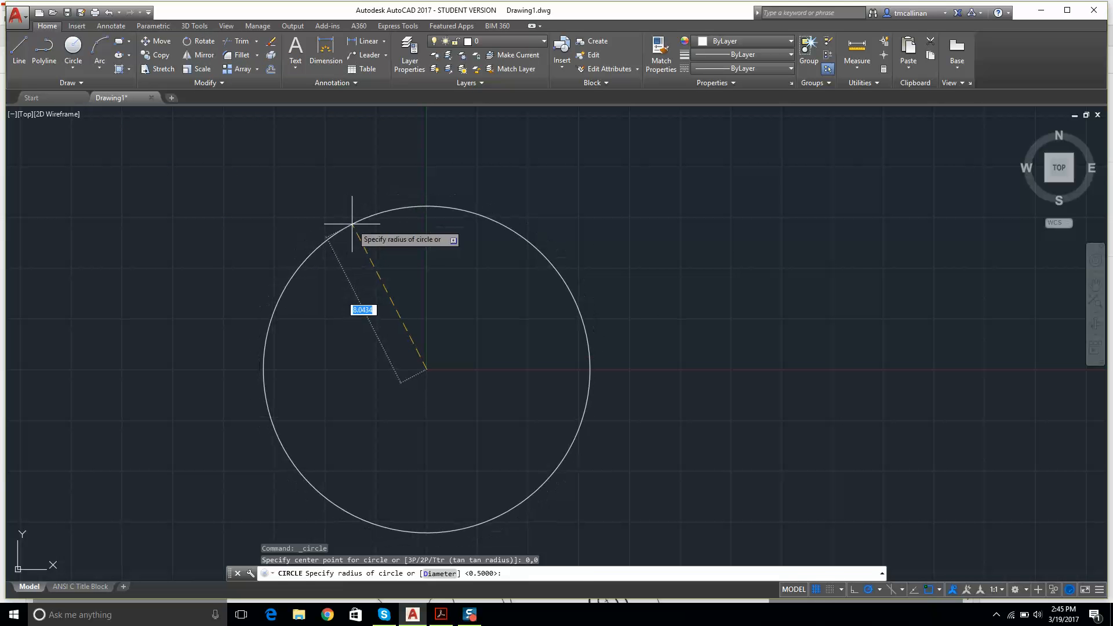
pyautogui.write('d')
pyautogui.press('Return')
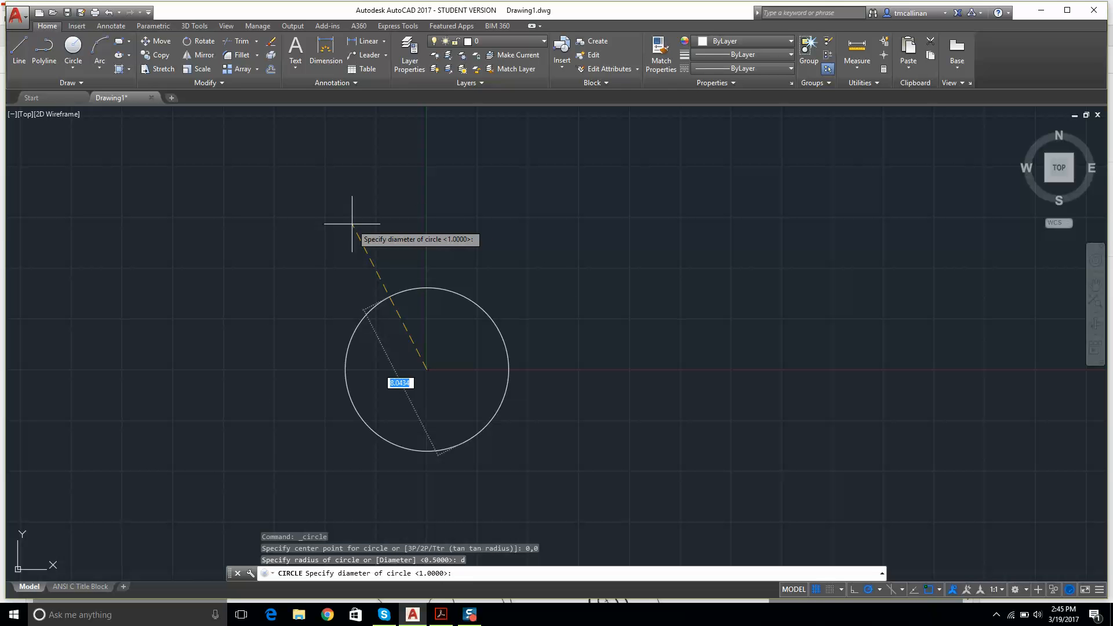
pyautogui.write('4')
pyautogui.press('Return')
pyautogui.press('Escape')
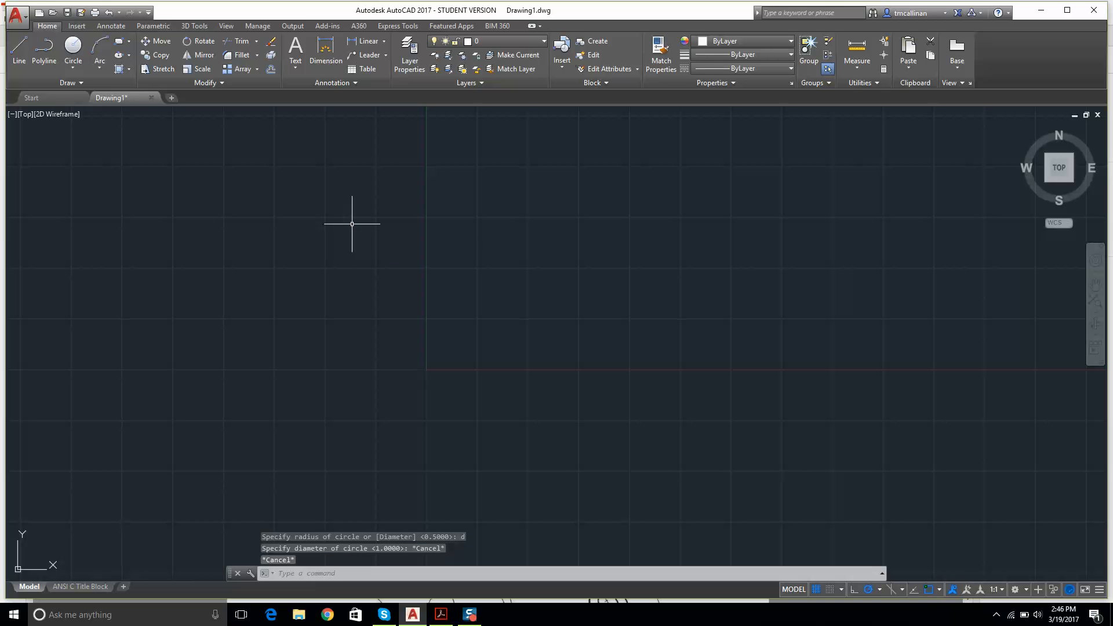
# Step: Set the drawing units to Architectural length with inches as the insertion scale
pyautogui.write('units')
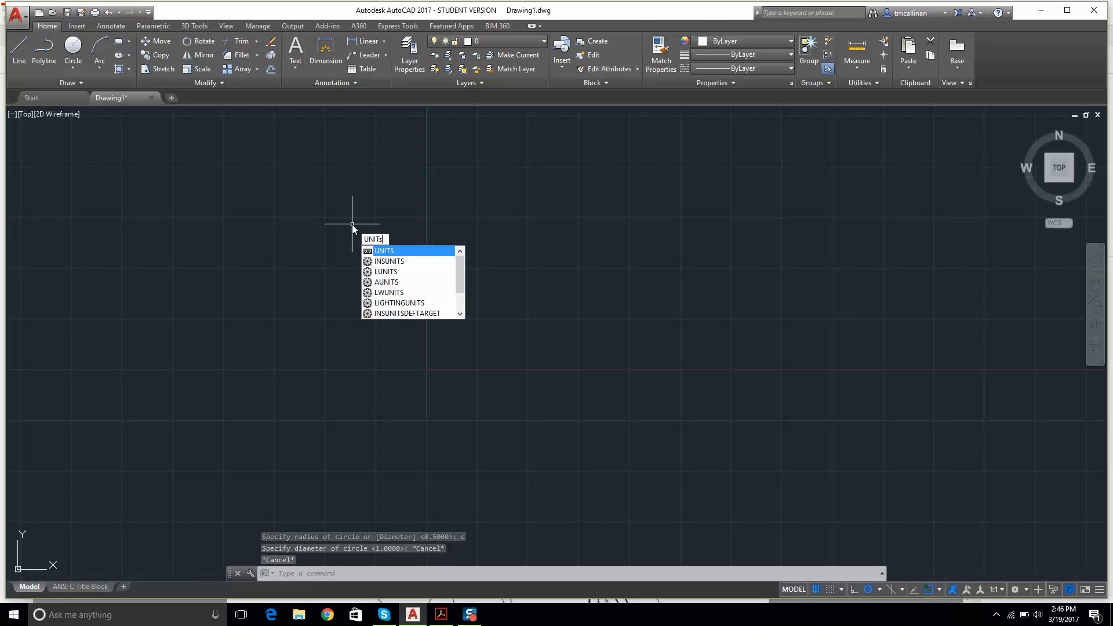
pyautogui.press('Return')
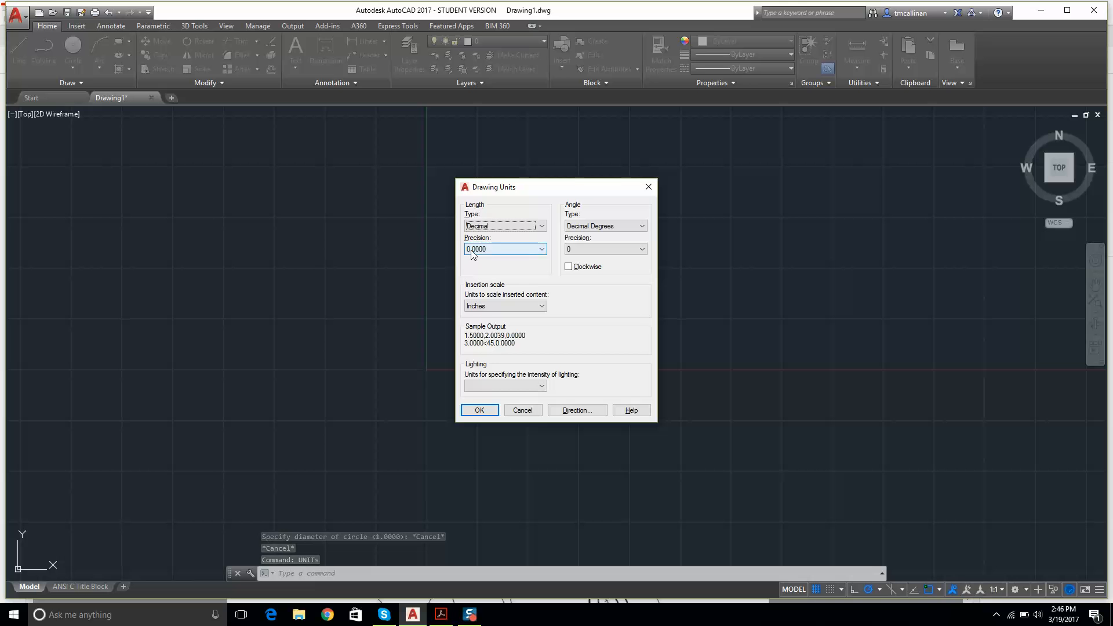
pyautogui.click(494, 227)
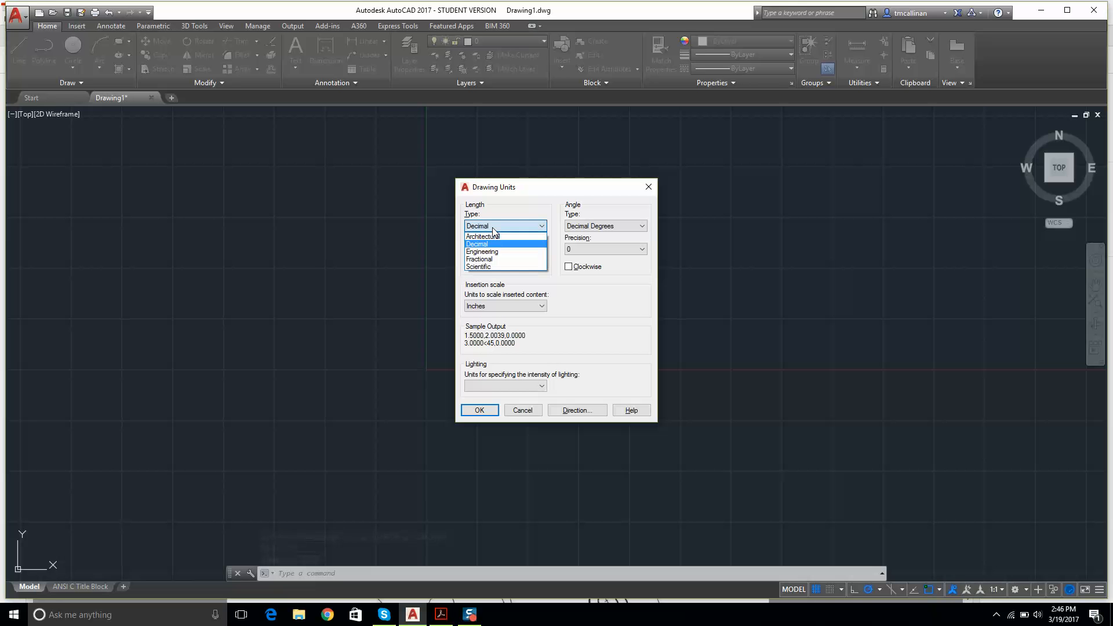
pyautogui.click(493, 236)
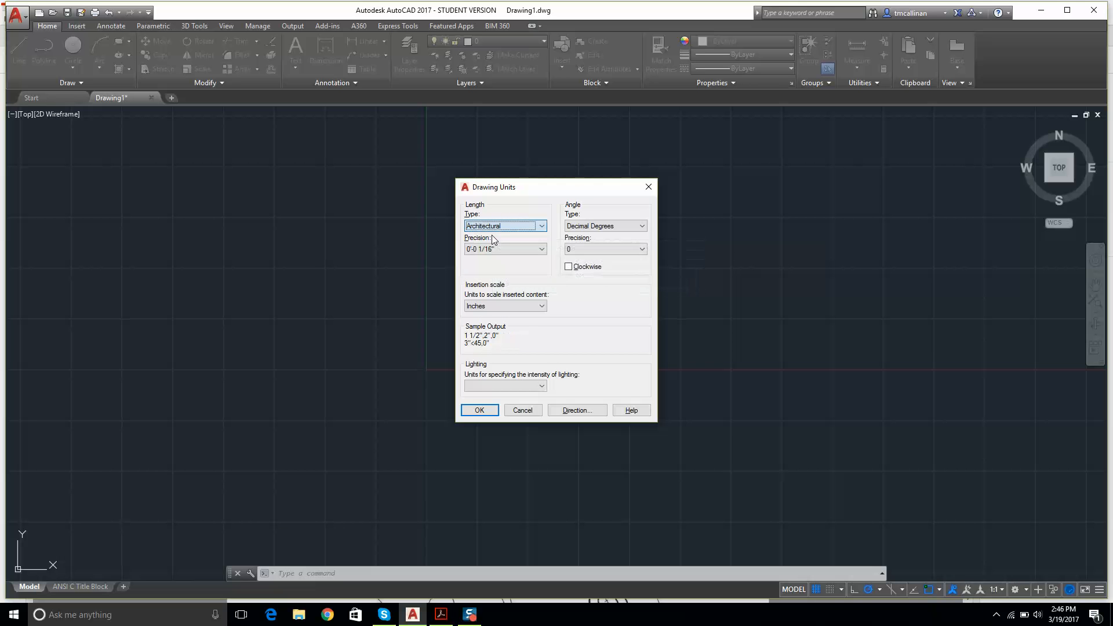
pyautogui.click(493, 307)
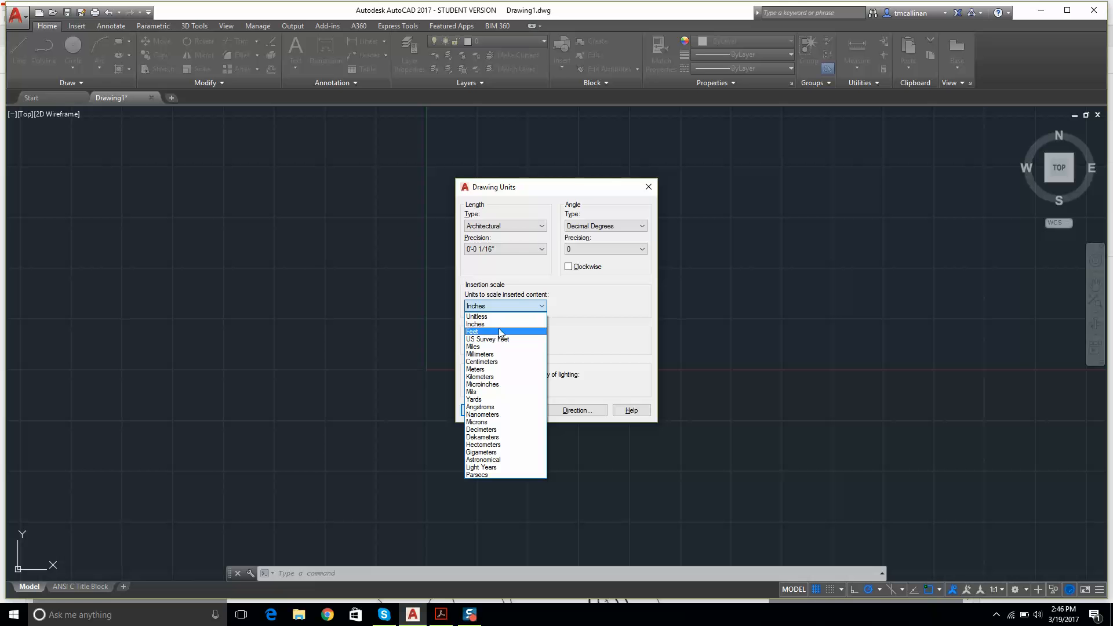
pyautogui.click(499, 326)
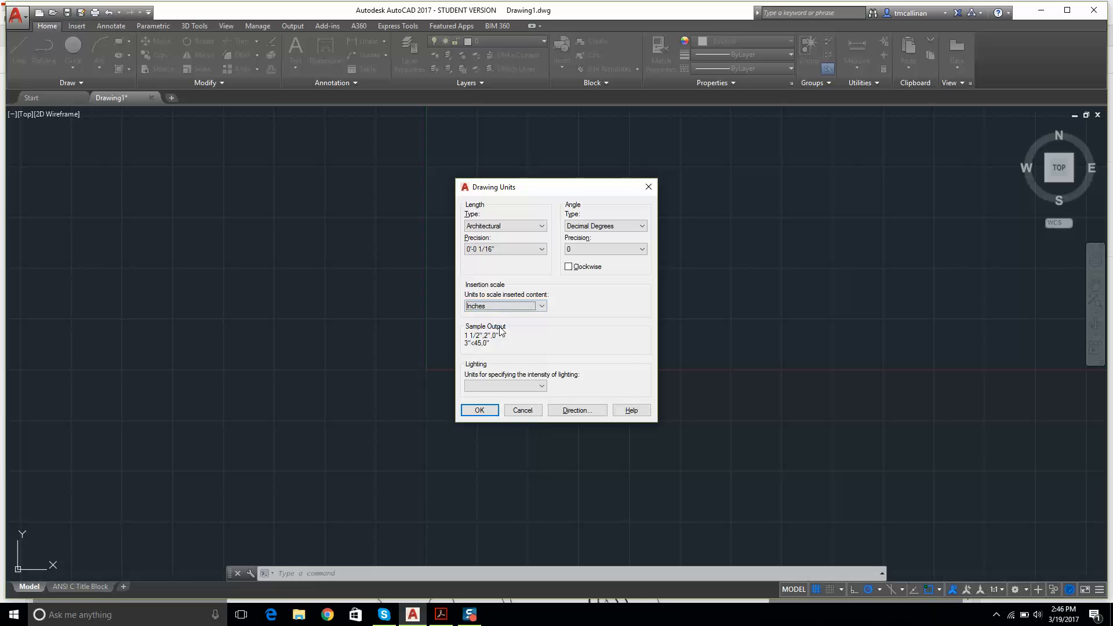
pyautogui.click(479, 410)
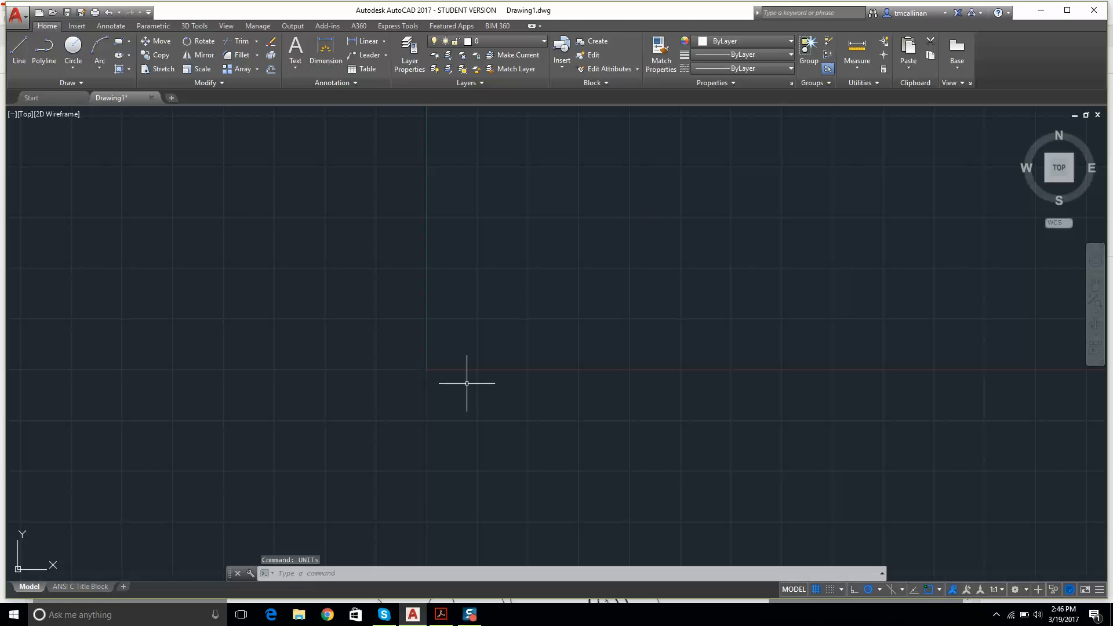
# Step: Draw a circle centred at 0,0 with a diameter of 4'
pyautogui.click(64, 54)
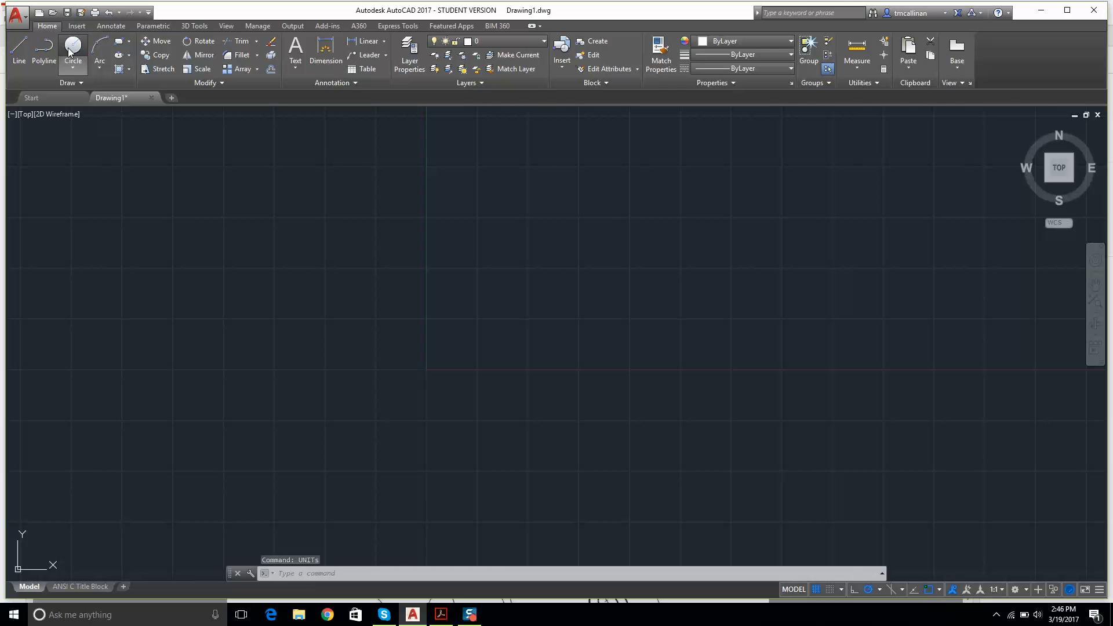
pyautogui.write('0,0')
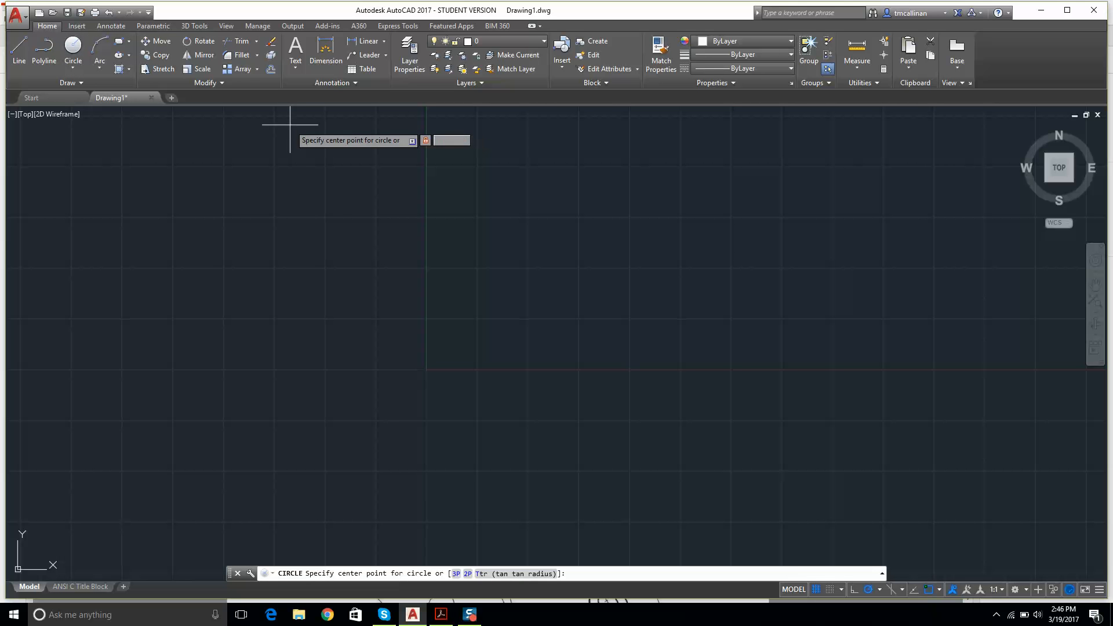
pyautogui.press('Return')
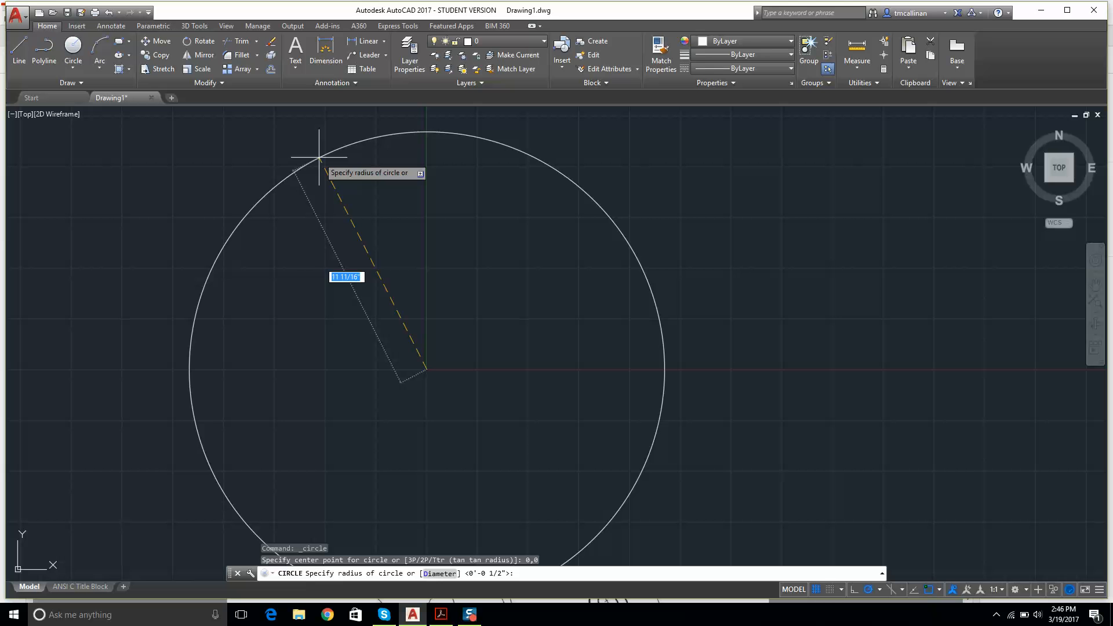
pyautogui.write('d')
pyautogui.press('Return')
pyautogui.write('4')
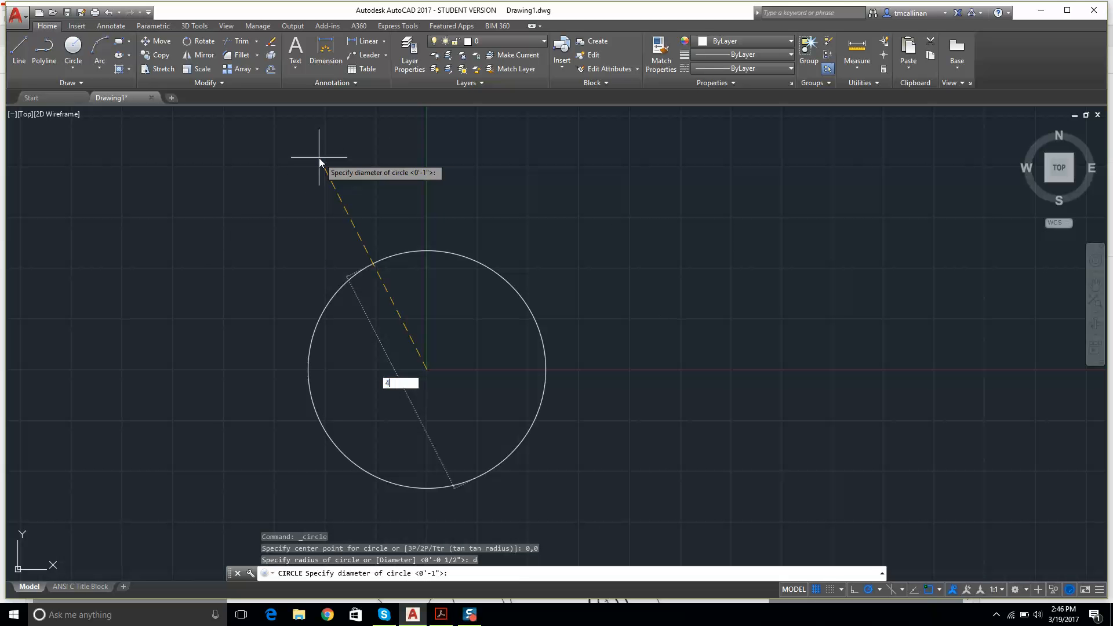
pyautogui.press('Return')
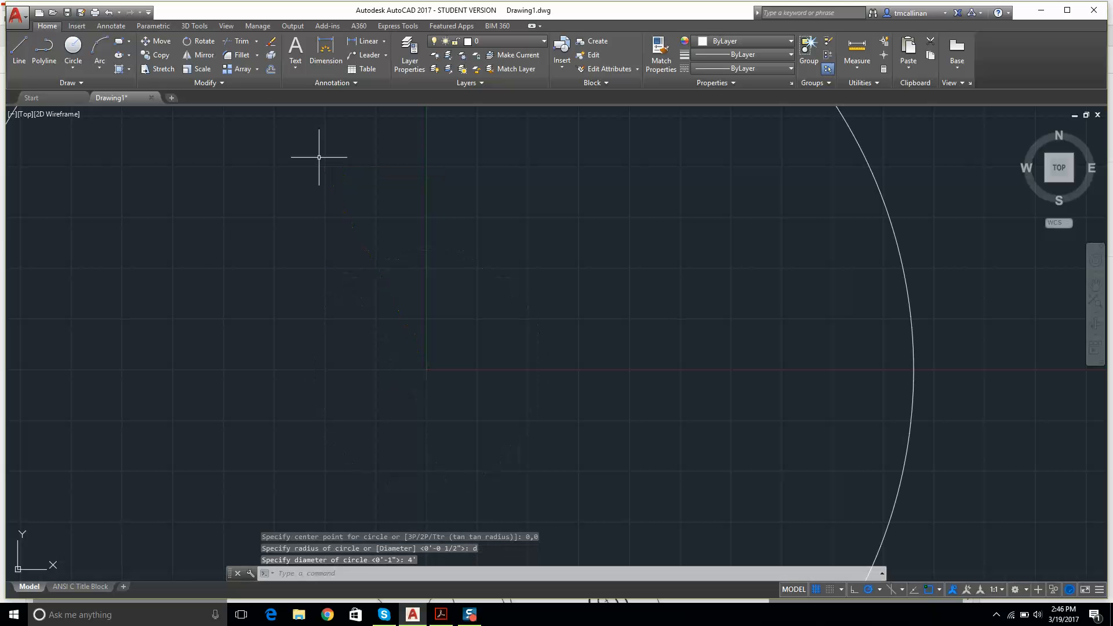
# Step: Draw a concentric circle with a diameter of 1' at the centre of the 4' circle
pyautogui.scroll(-8, 365, 174)
pyautogui.moveTo(376, 176); pyautogui.dragTo(422, 244, button='middle')
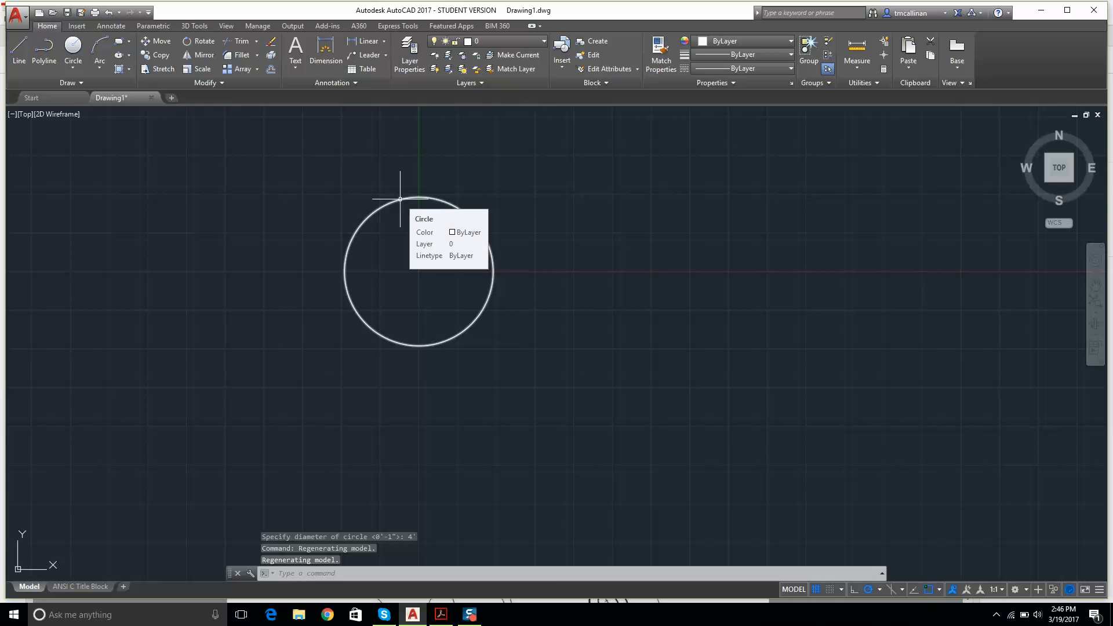
pyautogui.moveTo(393, 201); pyautogui.dragTo(412, 232, button='middle')
pyautogui.scroll(4, 413, 232)
pyautogui.scroll(-4, 371, 202)
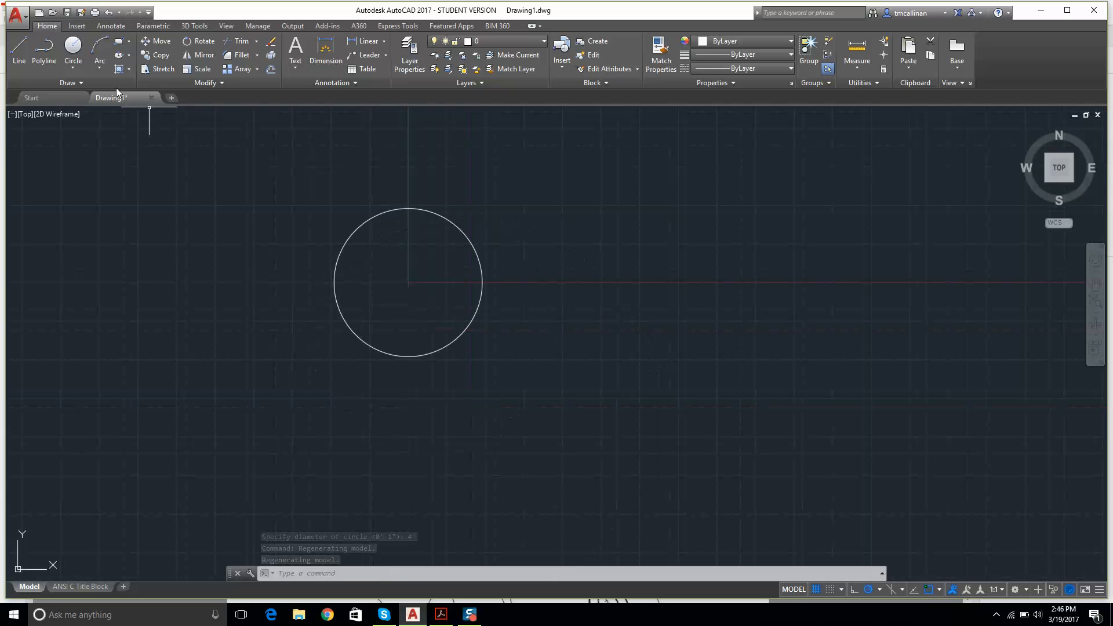
pyautogui.click(73, 46)
pyautogui.scroll(3, 324, 200)
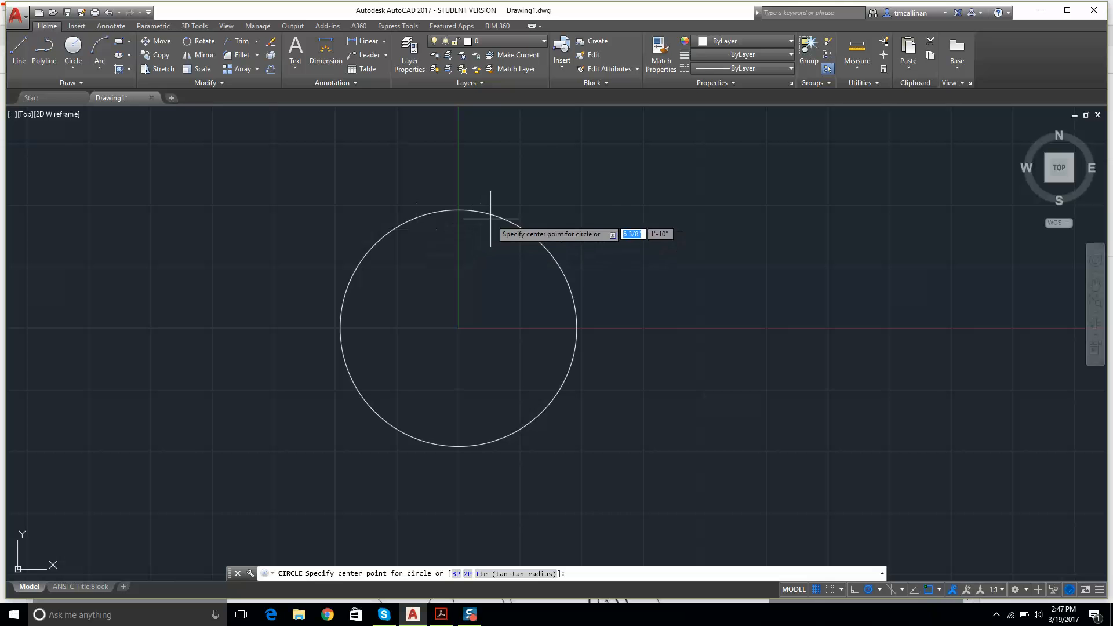
pyautogui.click(458, 327)
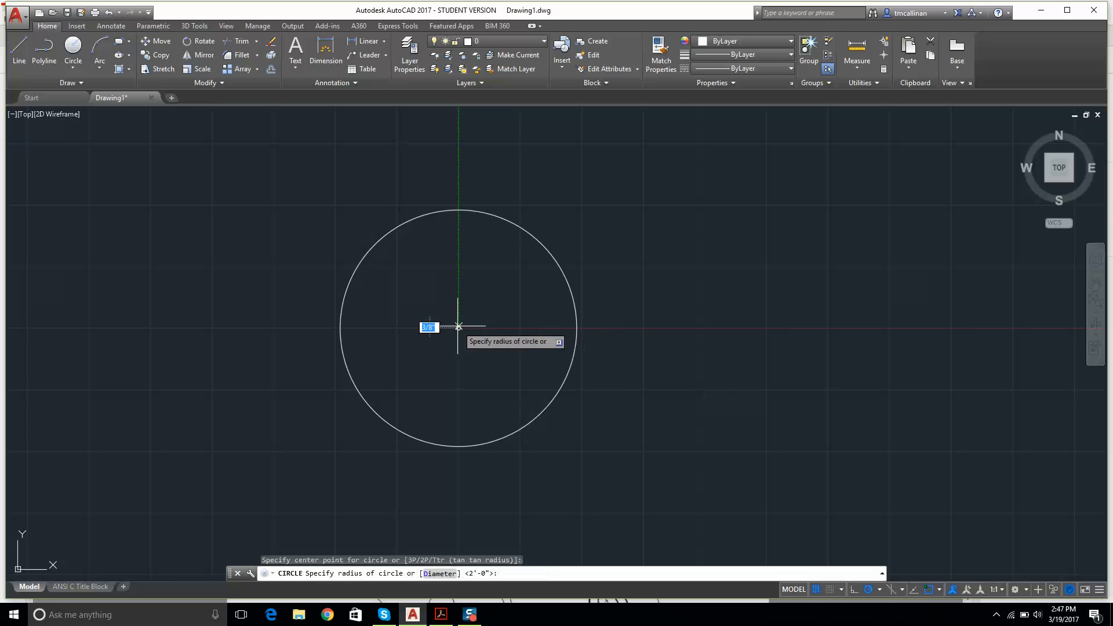
pyautogui.write('d')
pyautogui.press('Return')
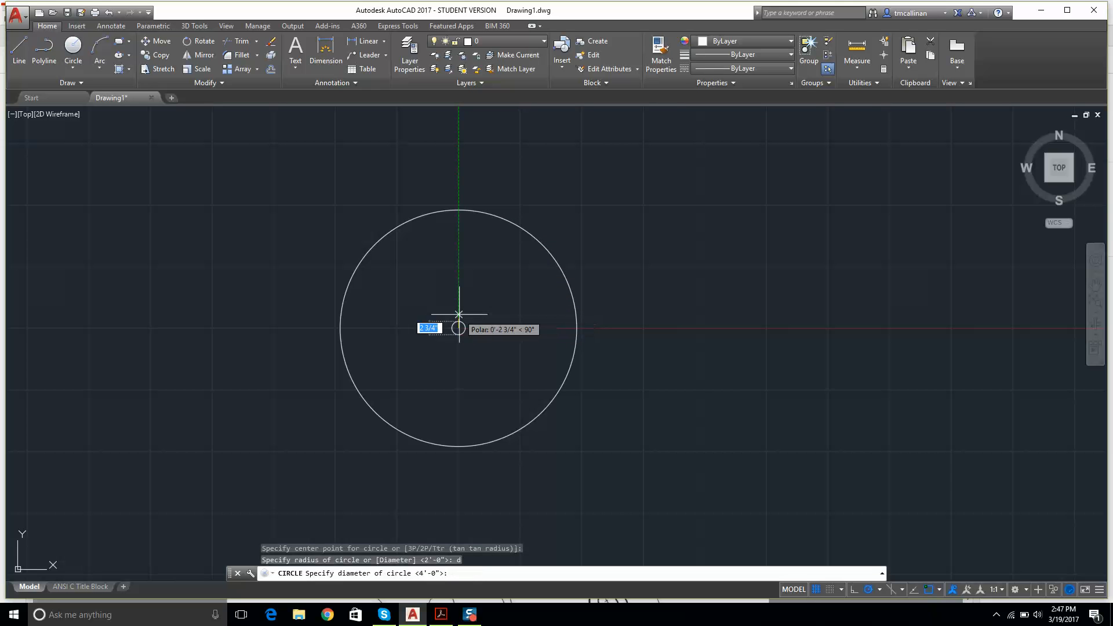
pyautogui.write("1'")
pyautogui.press('Return')
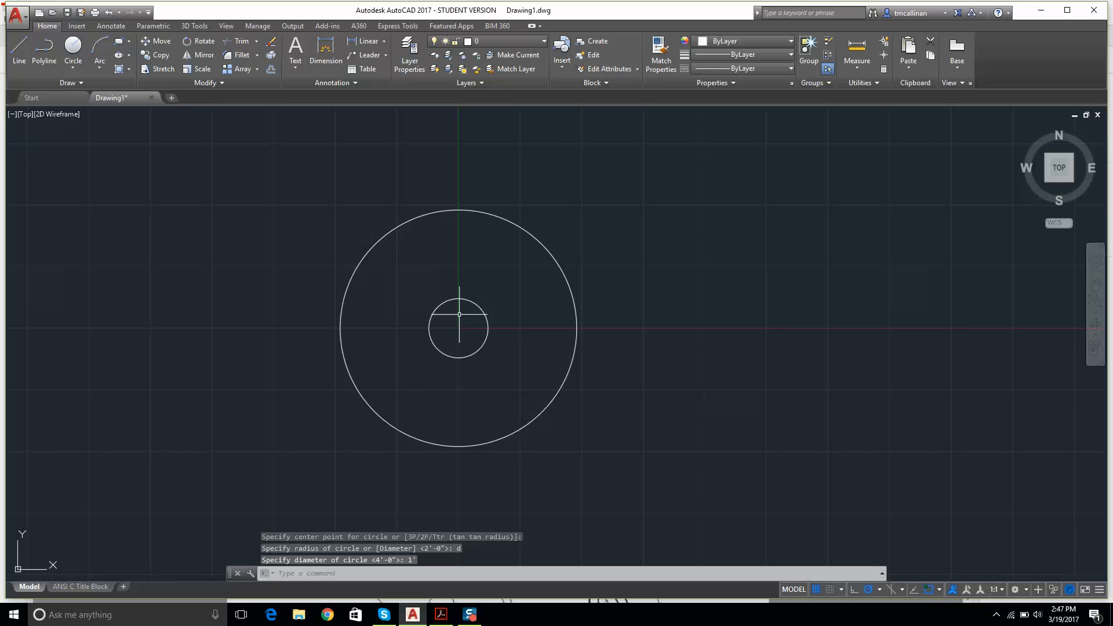
# Step: Create a new layer and name it Hidden
pyautogui.click(406, 51)
pyautogui.rightClick(190, 121)
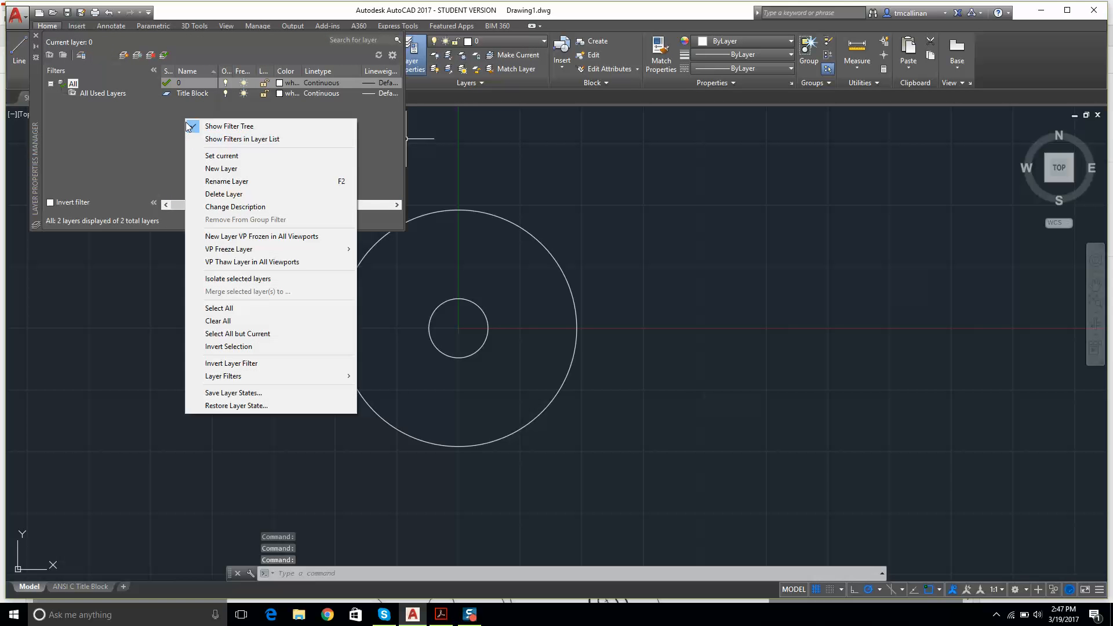
pyautogui.click(211, 165)
pyautogui.write('hidde')
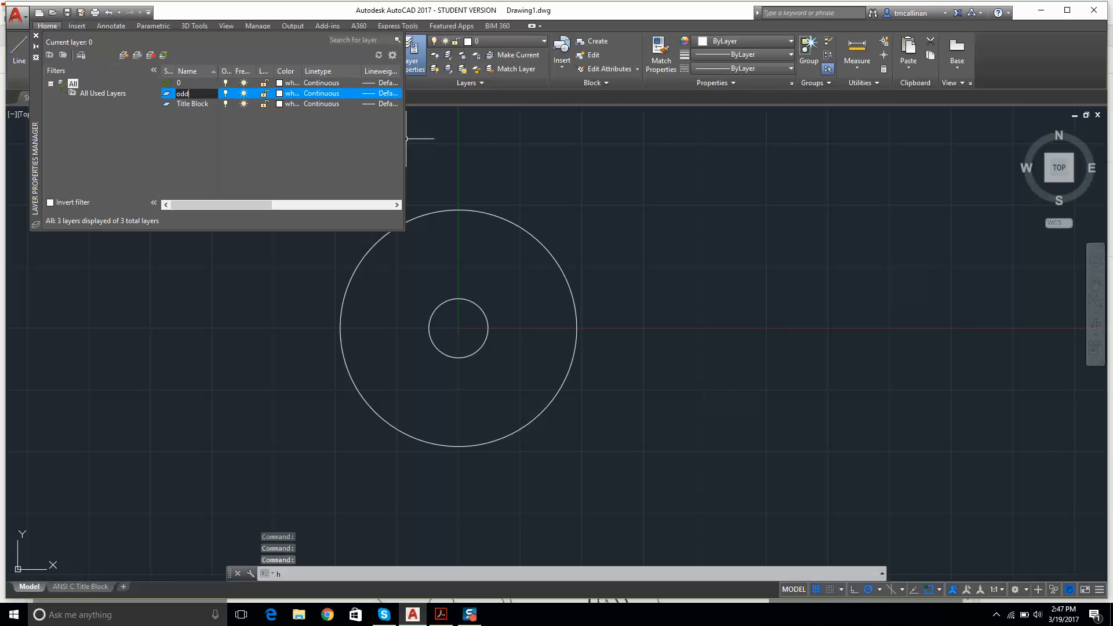
pyautogui.press('BackSpace')
pyautogui.press('BackSpace')
pyautogui.press('BackSpace')
pyautogui.press('BackSpace')
pyautogui.write('Hidd')
pyautogui.write('en')
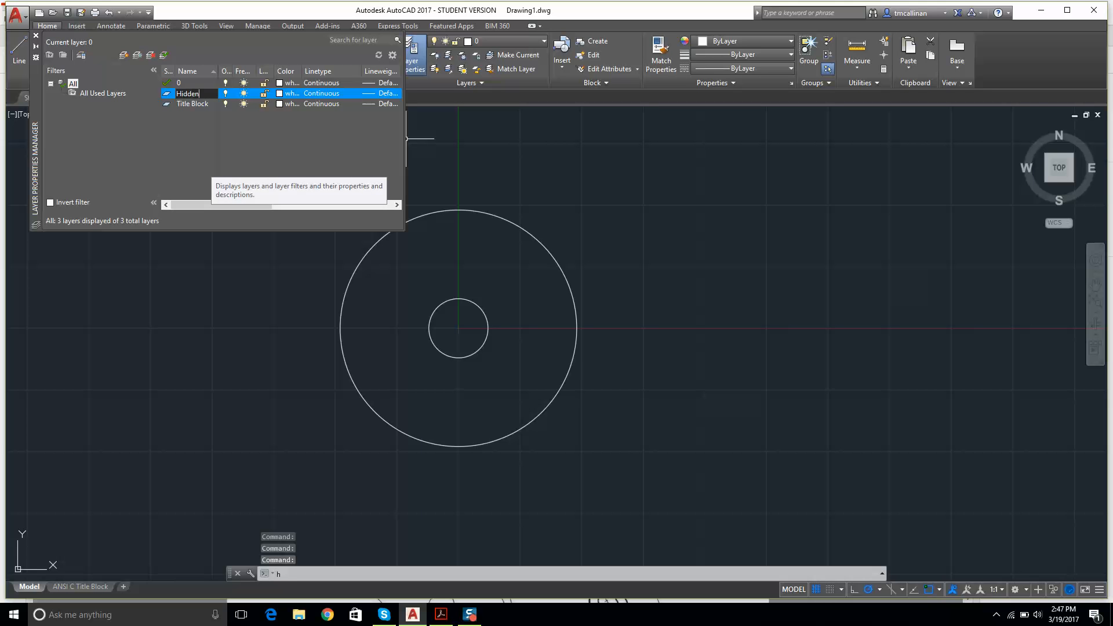
pyautogui.click(309, 95)
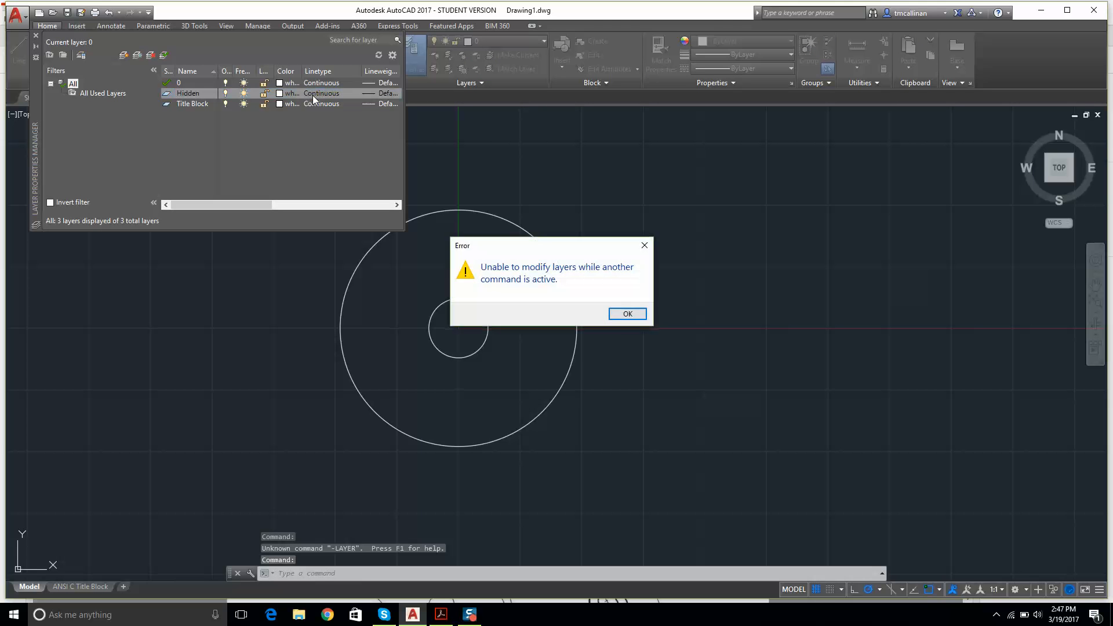
pyautogui.click(620, 314)
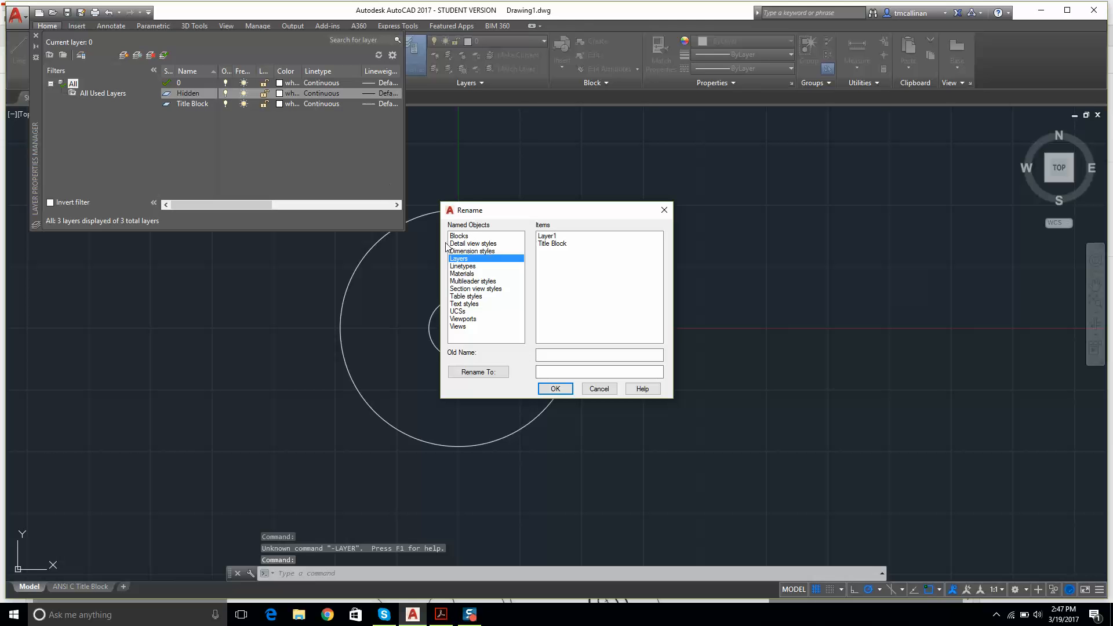
pyautogui.press('Escape')
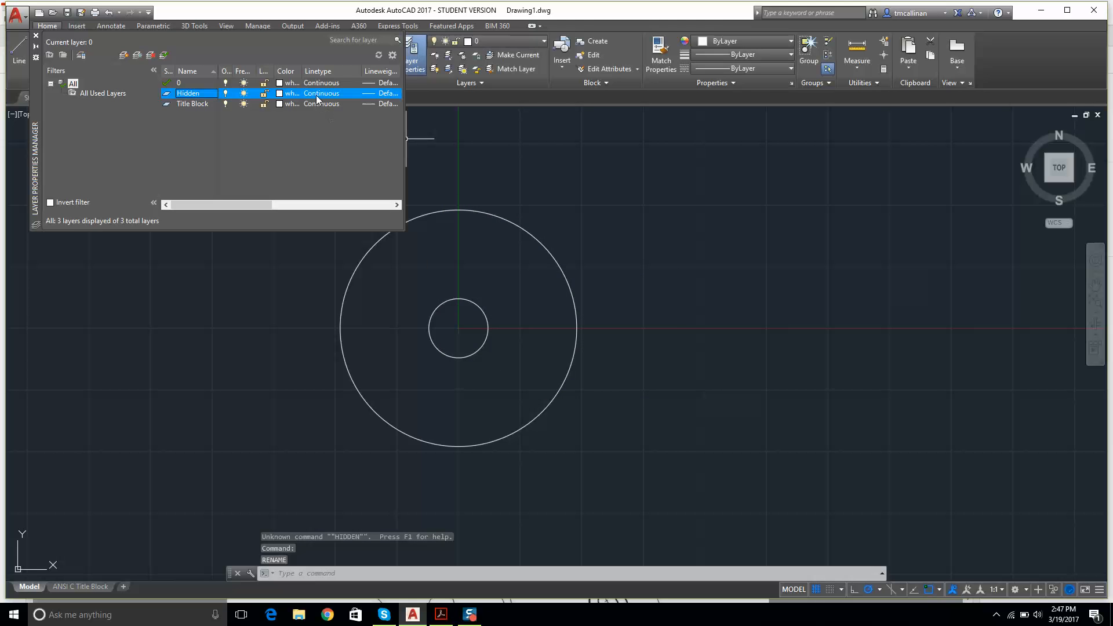
# Step: Load the HIDDEN linetype and assign it to the Hidden layer
pyautogui.click(315, 94)
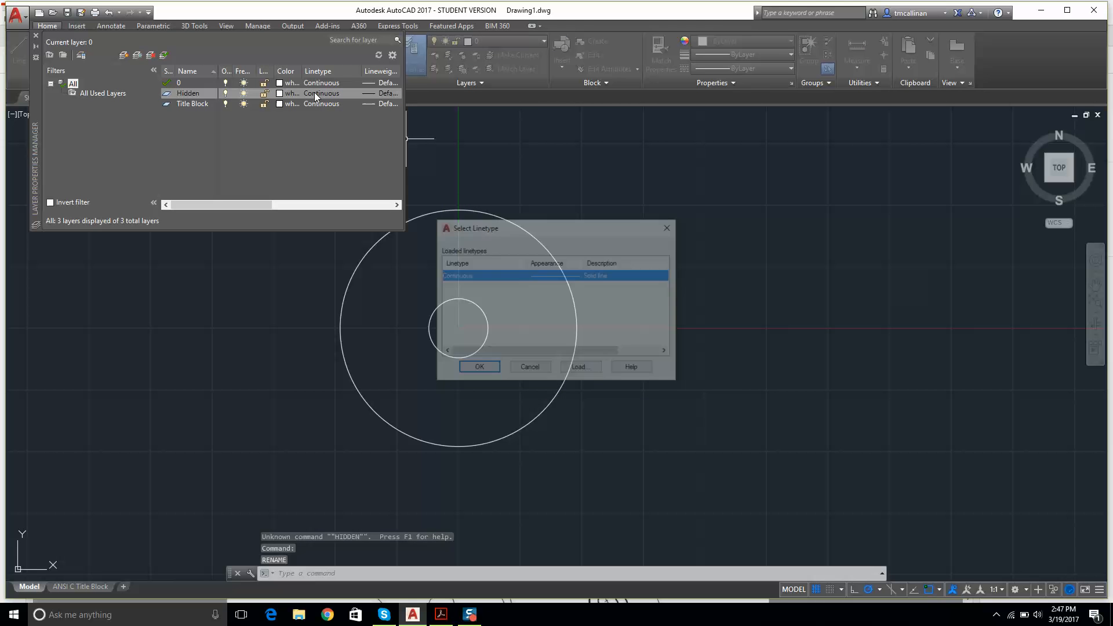
pyautogui.click(581, 369)
pyautogui.scroll(-7, 474, 283)
pyautogui.scroll(-5, 472, 283)
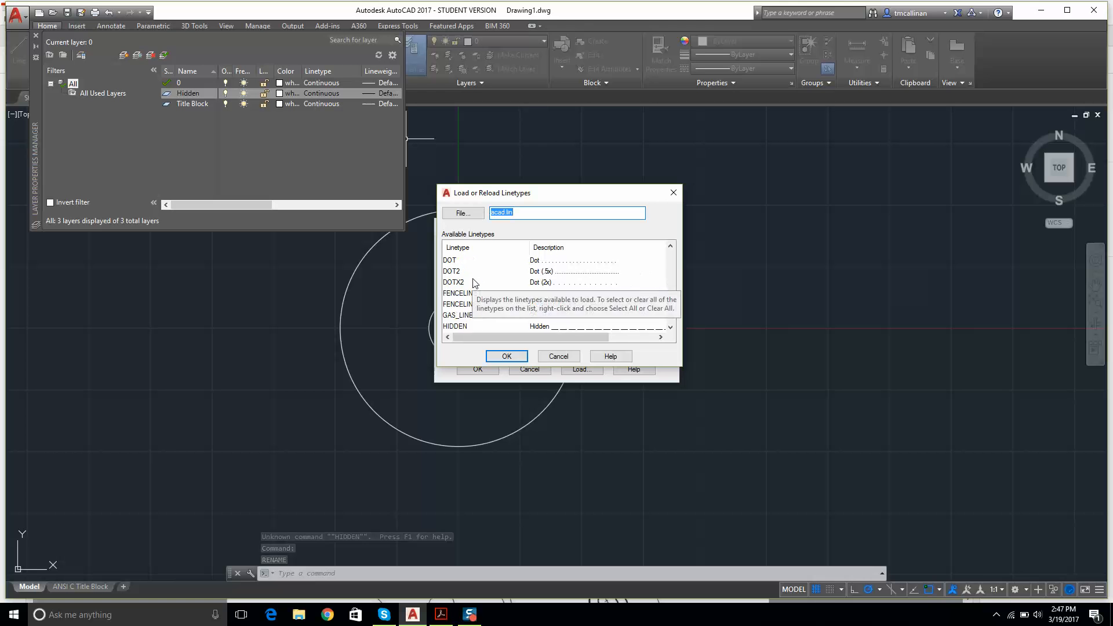
pyautogui.click(469, 260)
pyautogui.click(506, 357)
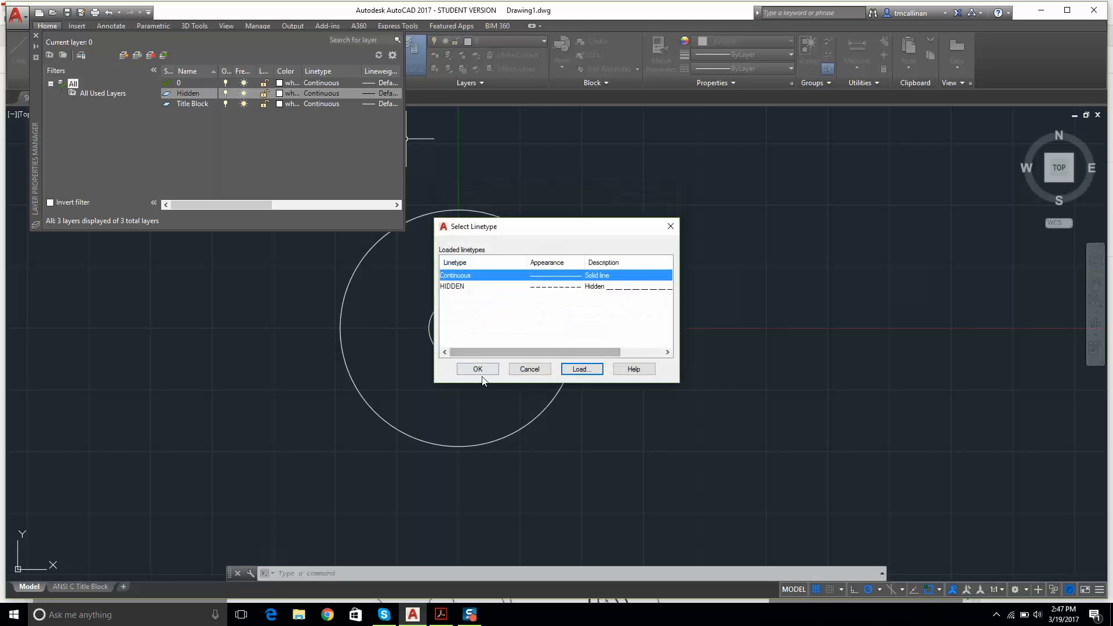
pyautogui.click(459, 286)
pyautogui.click(477, 370)
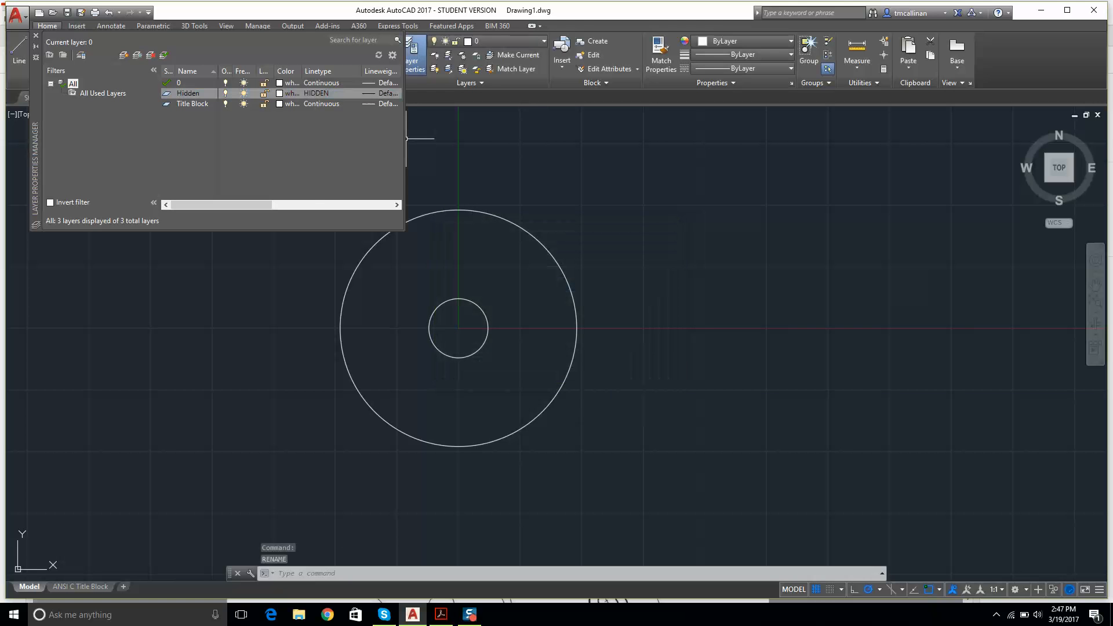
# Step: Try to make the Hidden layer current, and close the layer properties manager
pyautogui.doubleClick(166, 92)
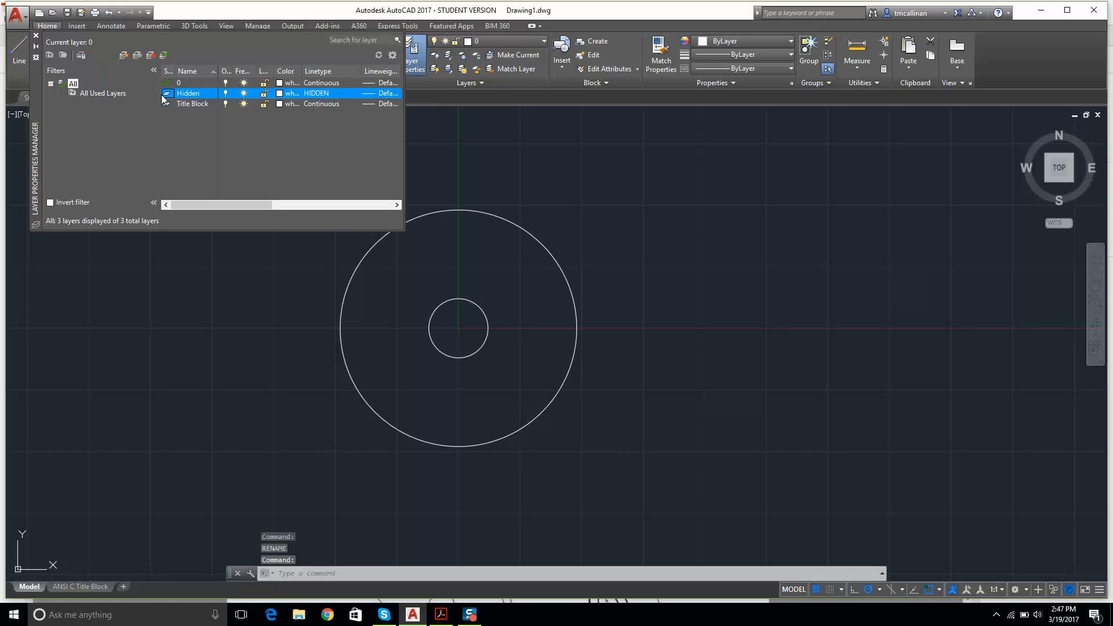
pyautogui.click(36, 36)
pyautogui.press('Escape')
pyautogui.press('Escape')
pyautogui.press('Escape')
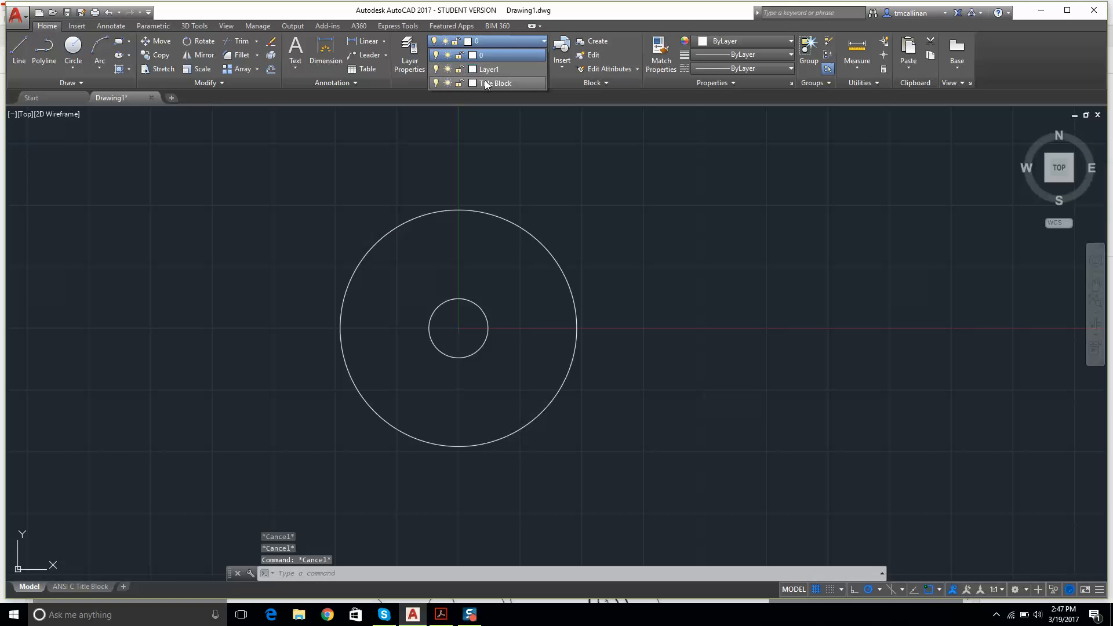
# Step: Reopen the layer properties manager and rename Layer1 as HIDDEN
pyautogui.click(404, 55)
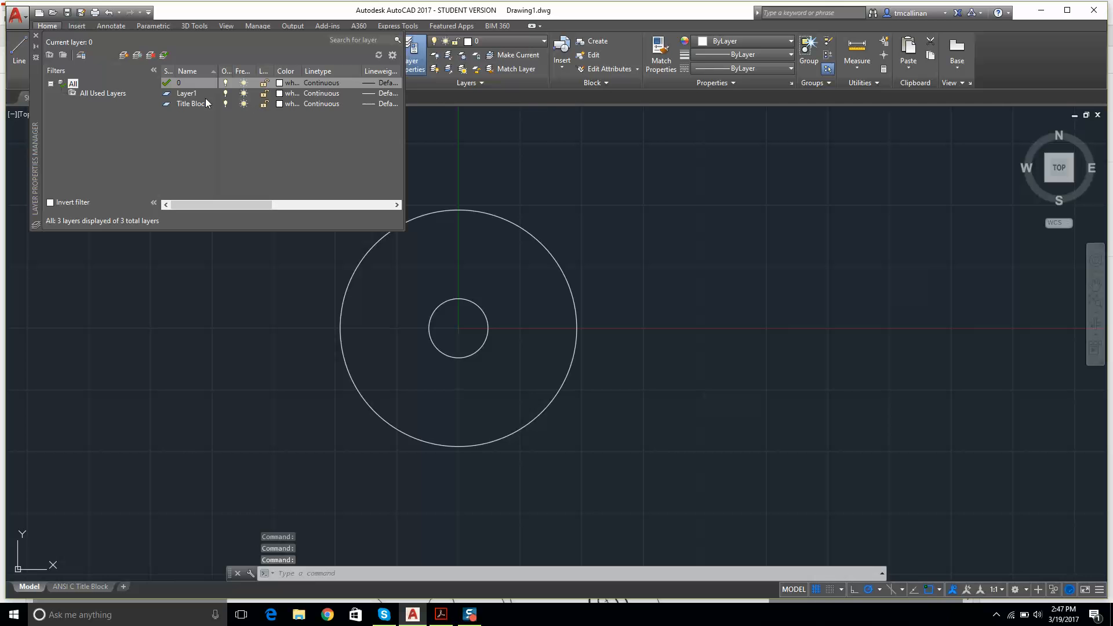
pyautogui.click(192, 93)
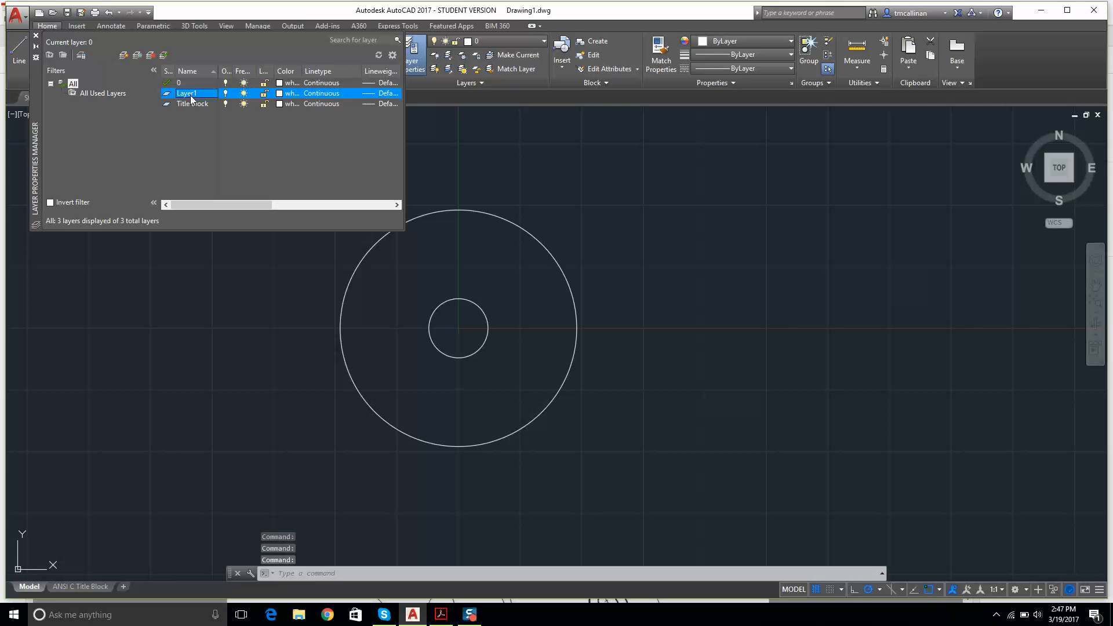
pyautogui.click(199, 94)
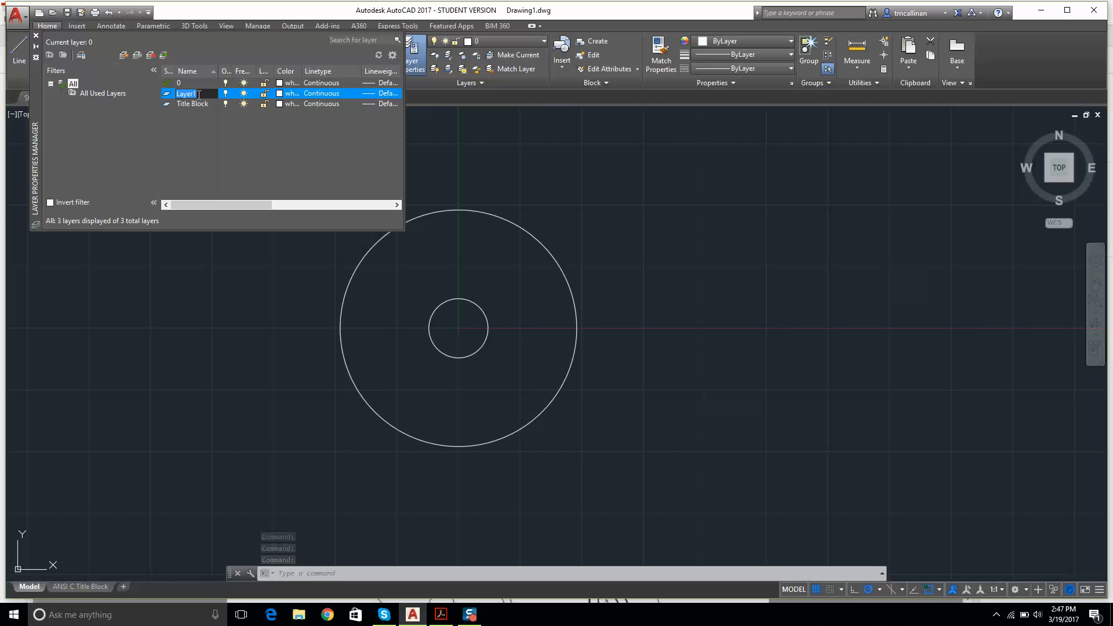
pyautogui.write('HIDDEN')
pyautogui.press('Return')
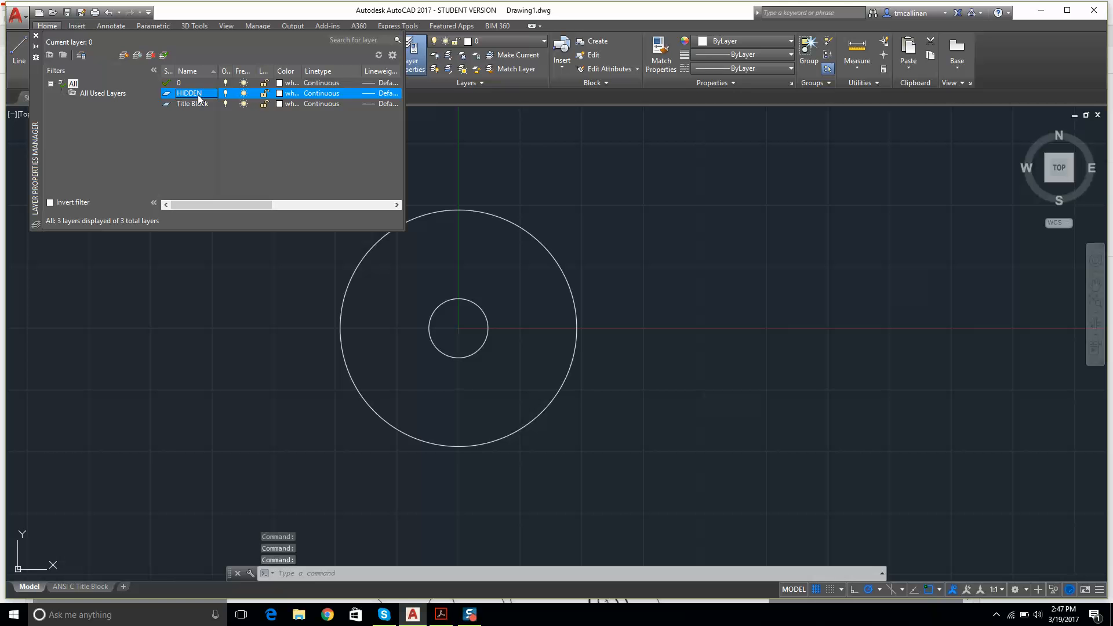
# Step: Assign the HIDDEN linetype to the HIDDEN layer and make that layer current
pyautogui.click(323, 93)
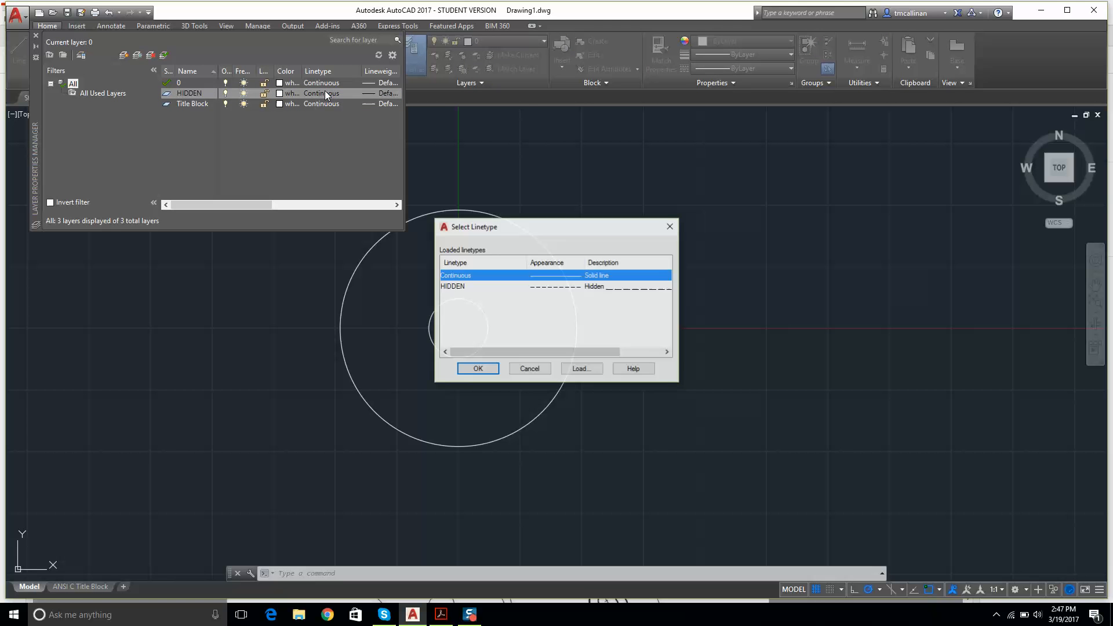
pyautogui.click(449, 286)
pyautogui.click(476, 369)
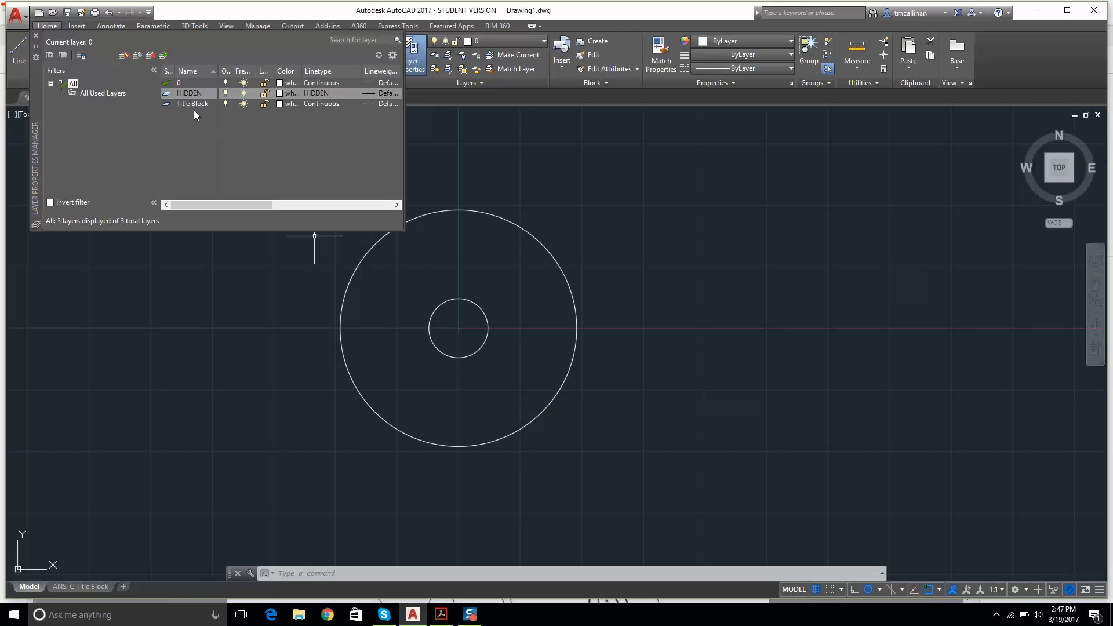
pyautogui.click(169, 81)
pyautogui.doubleClick(162, 93)
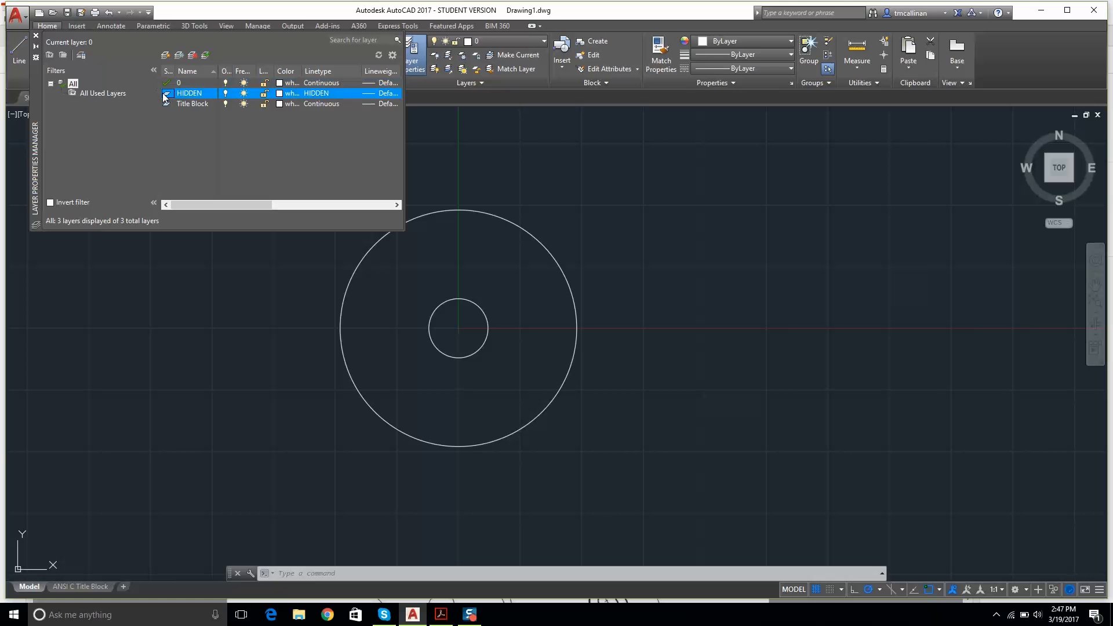
pyautogui.click(36, 35)
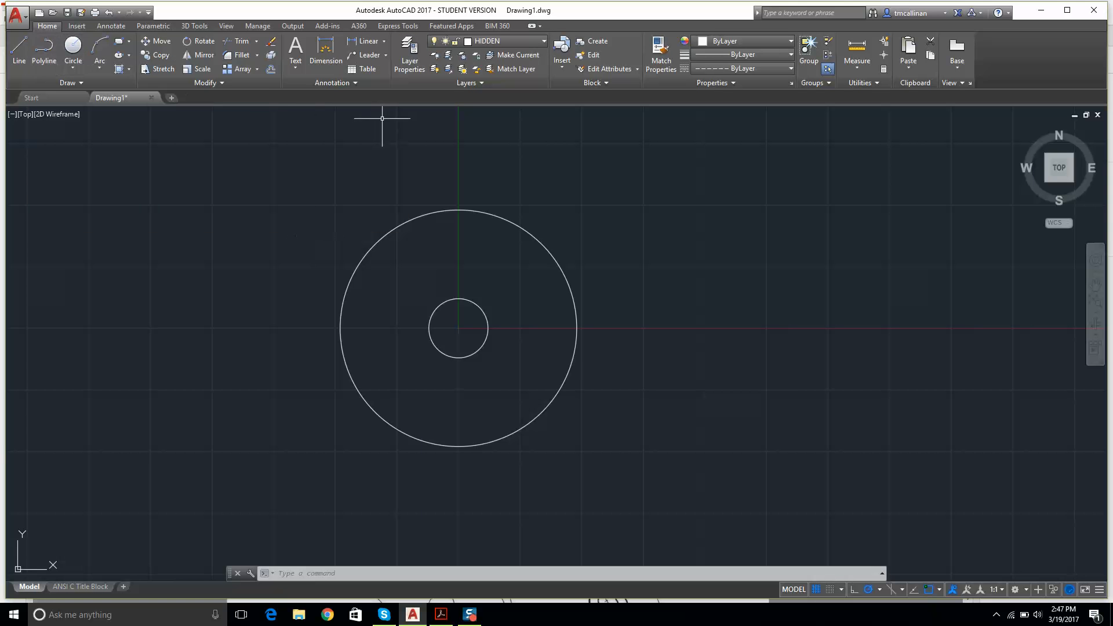
# Step: Draw a 6" diameter circle on the HIDDEN layer, concentric with the table circles
pyautogui.click(70, 51)
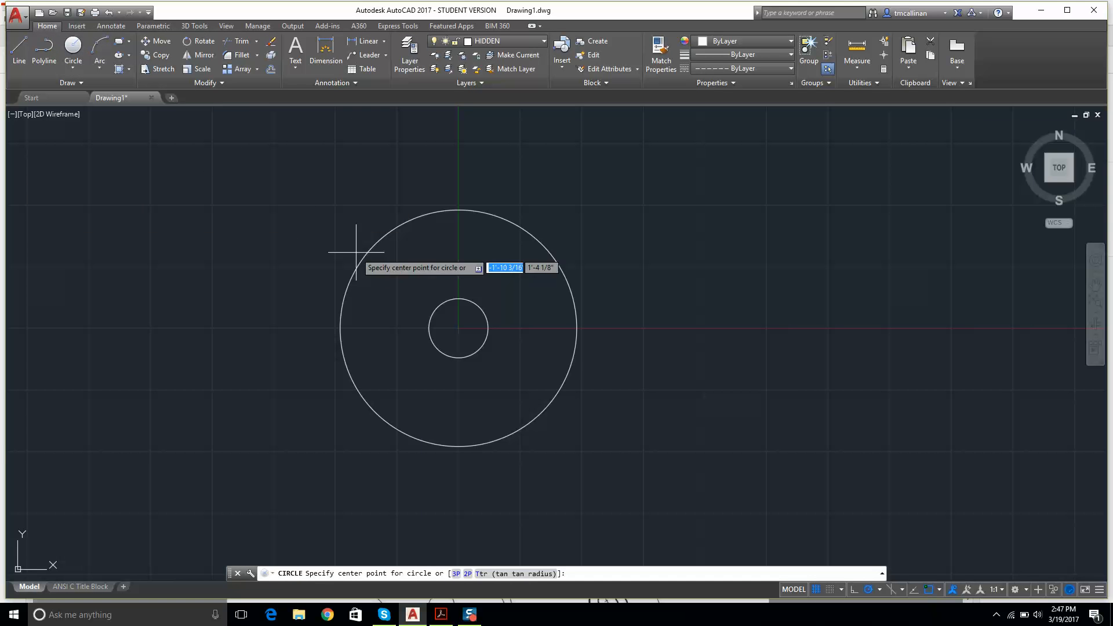
pyautogui.click(458, 328)
pyautogui.write('d')
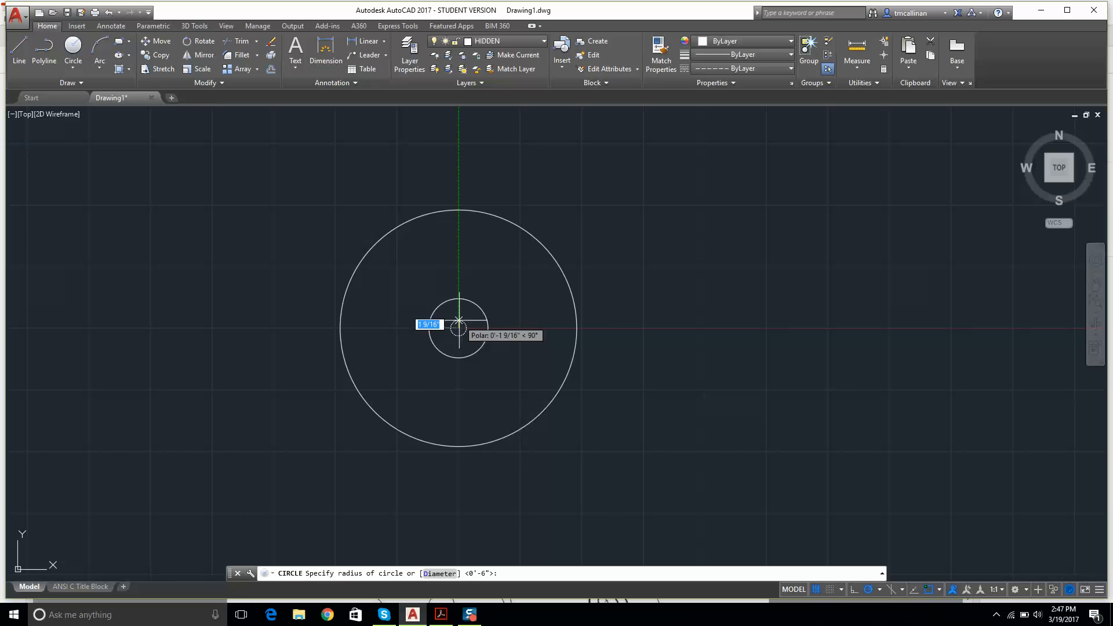
pyautogui.press('Return')
pyautogui.write('6')
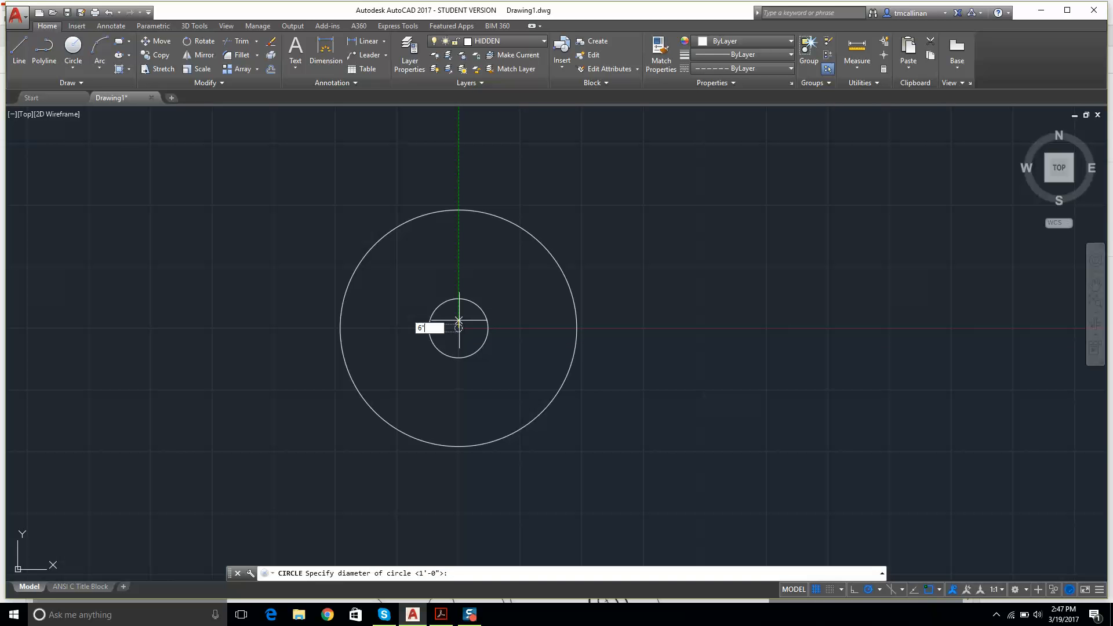
pyautogui.write('"\\')
pyautogui.press('Return')
pyautogui.write('6')
pyautogui.press('Return')
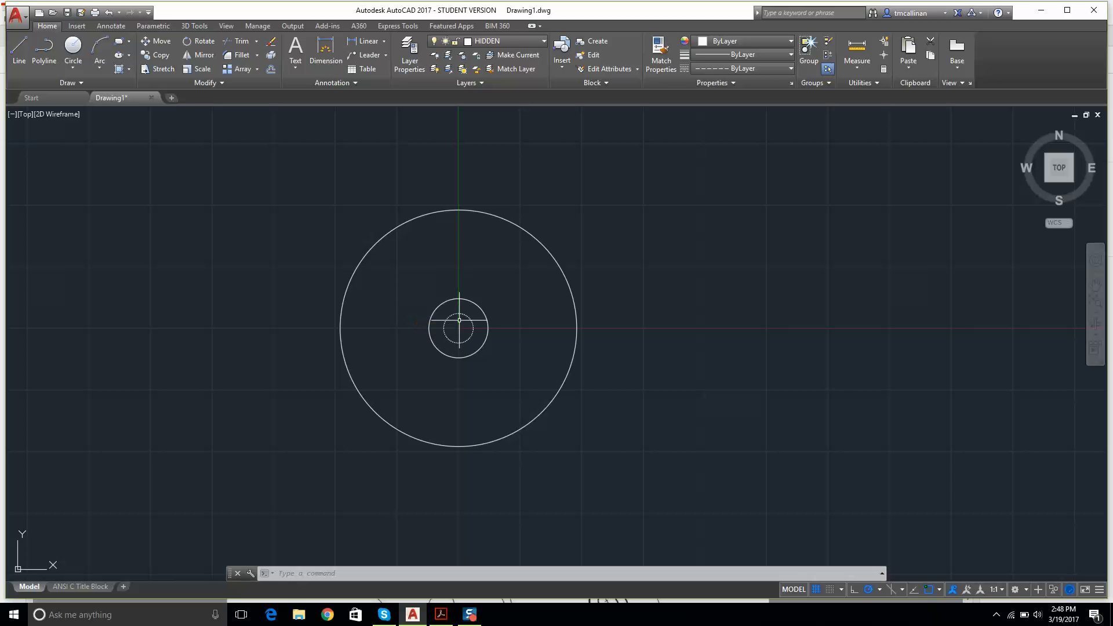
pyautogui.scroll(10, 459, 320)
pyautogui.scroll(-15, 468, 319)
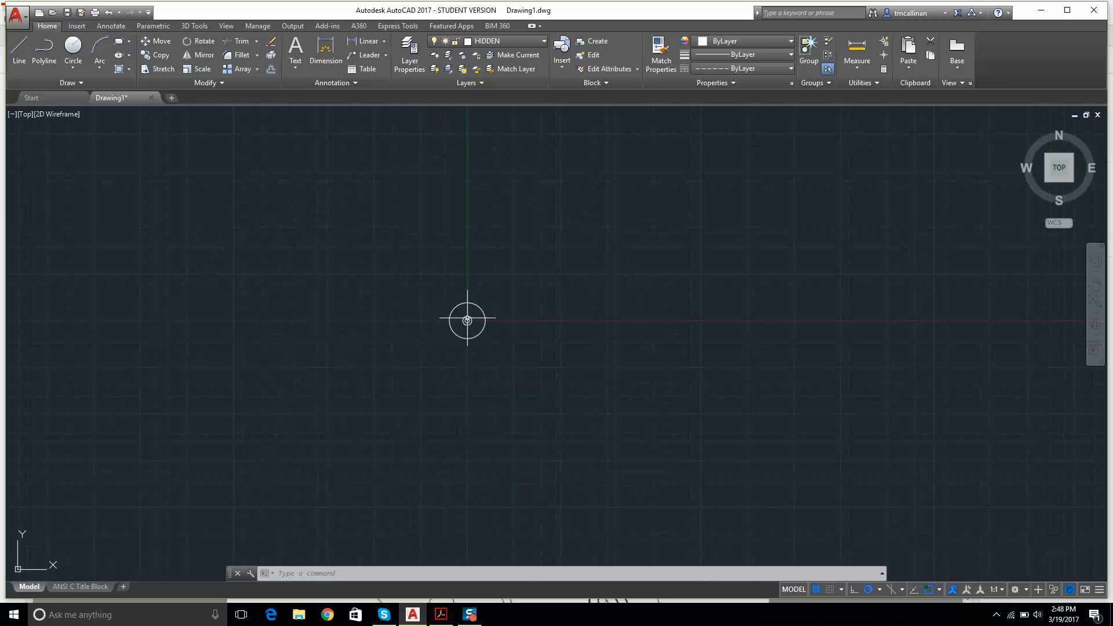
pyautogui.scroll(6, 491, 332)
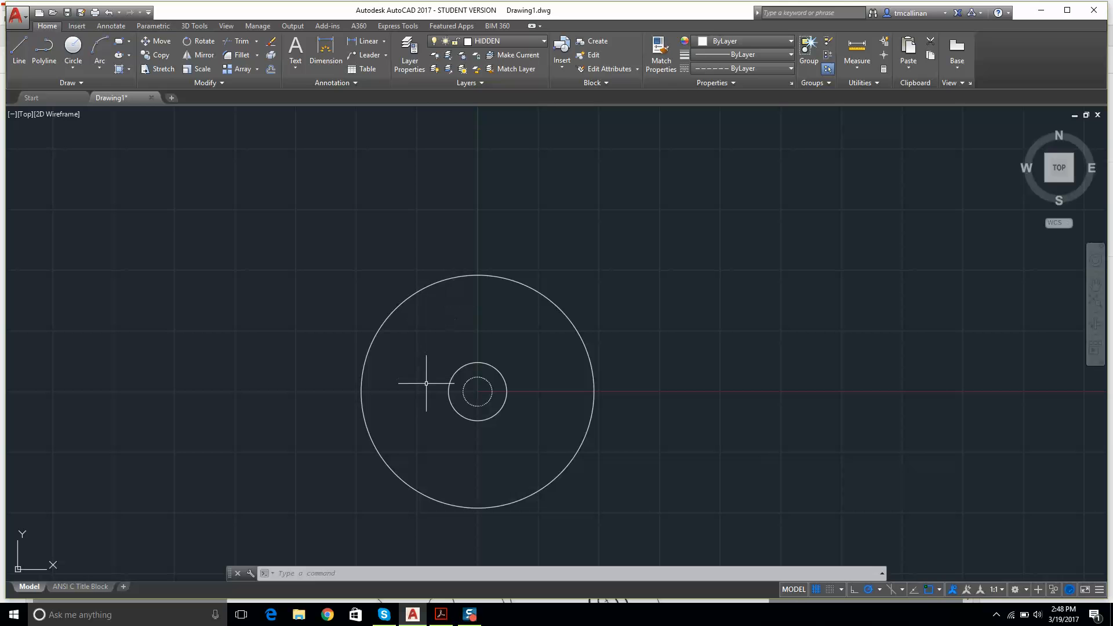
# Step: Create another layer in the layer properties manager and name it Const 1
pyautogui.click(409, 50)
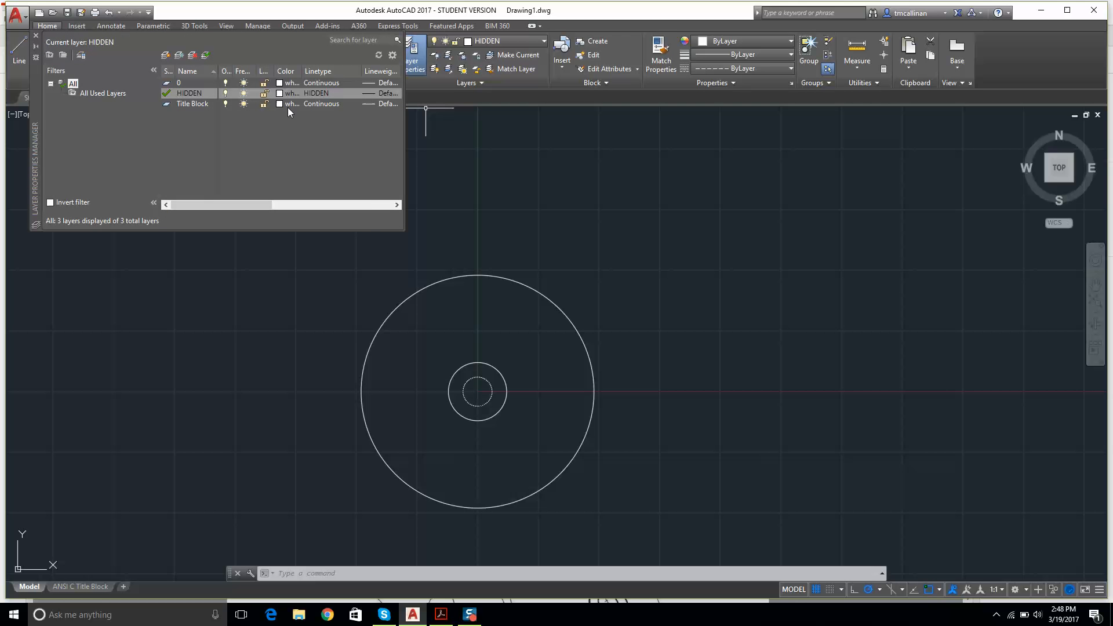
pyautogui.rightClick(196, 128)
pyautogui.click(229, 175)
pyautogui.write('Const 1')
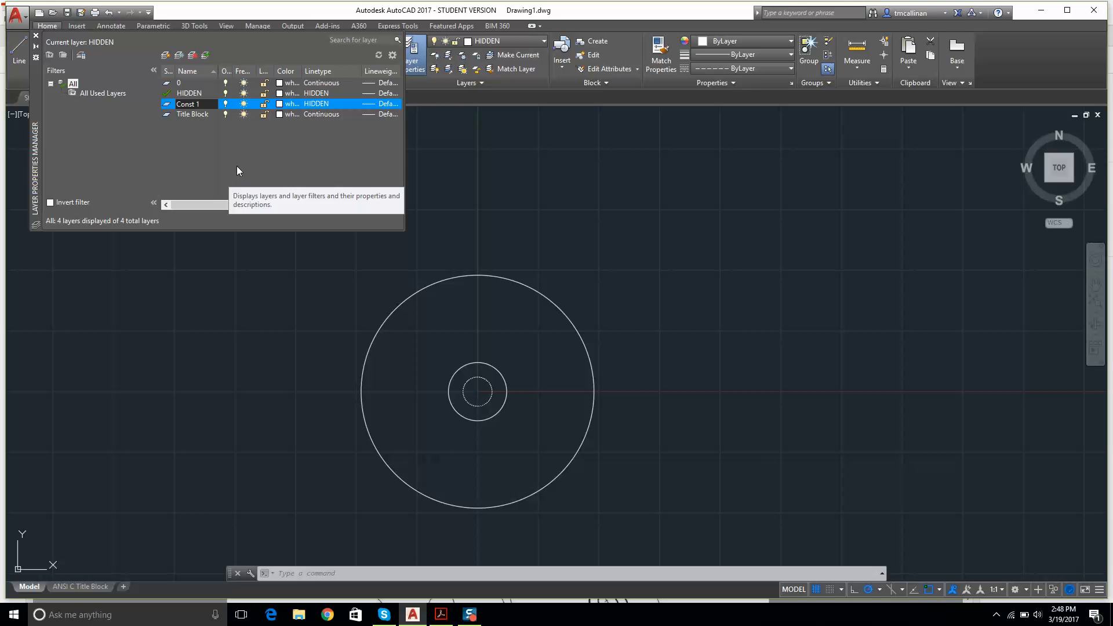
pyautogui.press('Return')
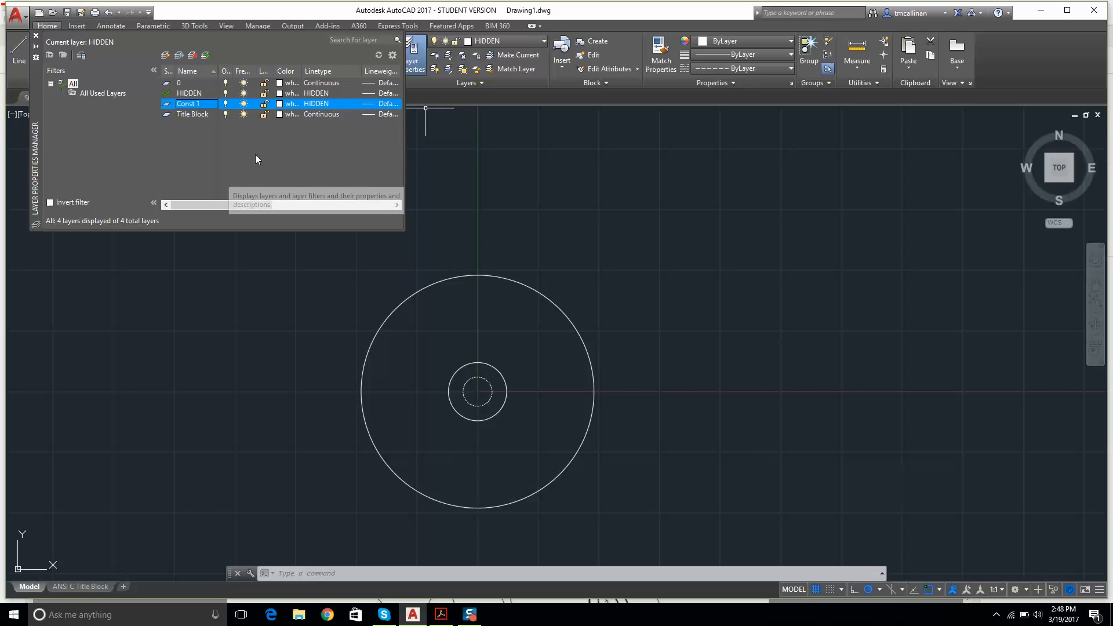
# Step: Change the linetype of the Const 1 layer to Continuous
pyautogui.click(316, 103)
pyautogui.click(456, 275)
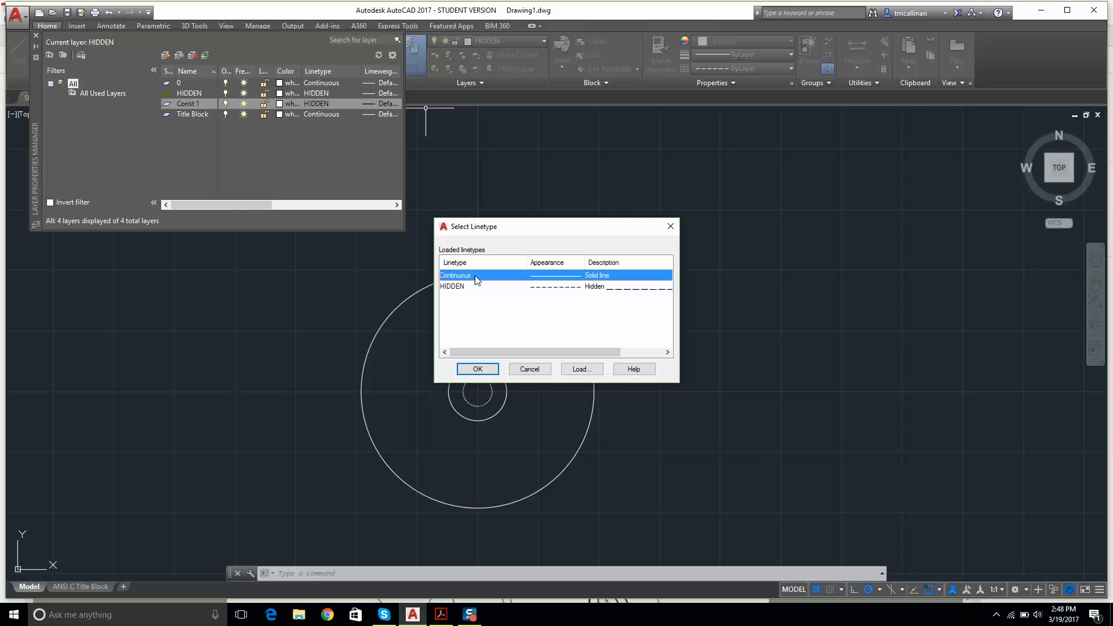
pyautogui.click(477, 369)
# Step: Set the Const 1 layer's color to yellow and make it the current layer
pyautogui.click(290, 104)
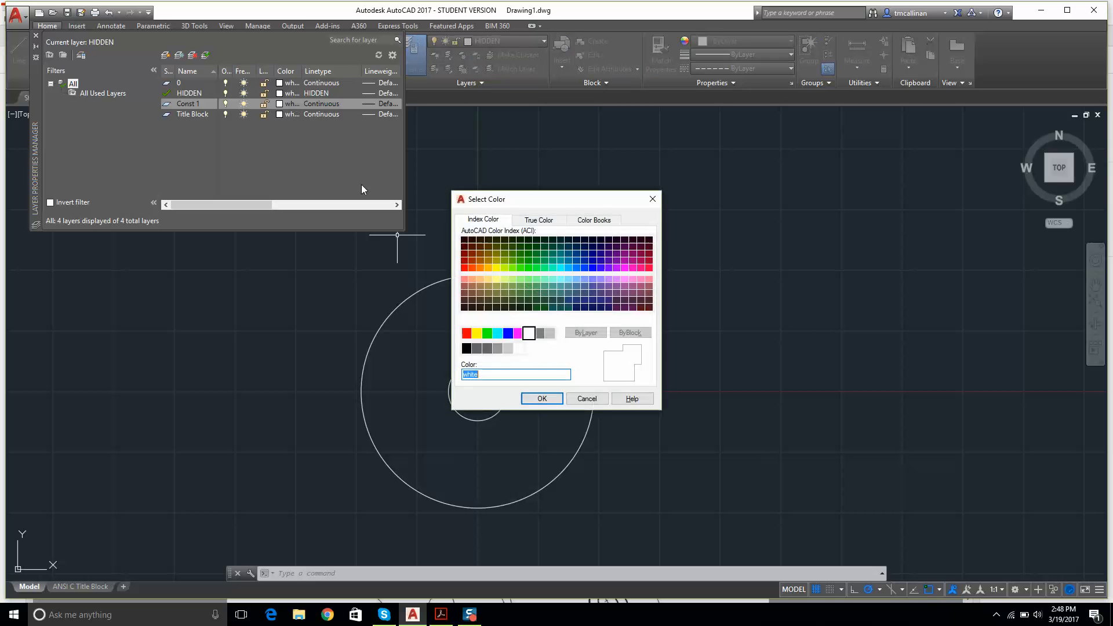
pyautogui.click(479, 332)
pyautogui.click(541, 398)
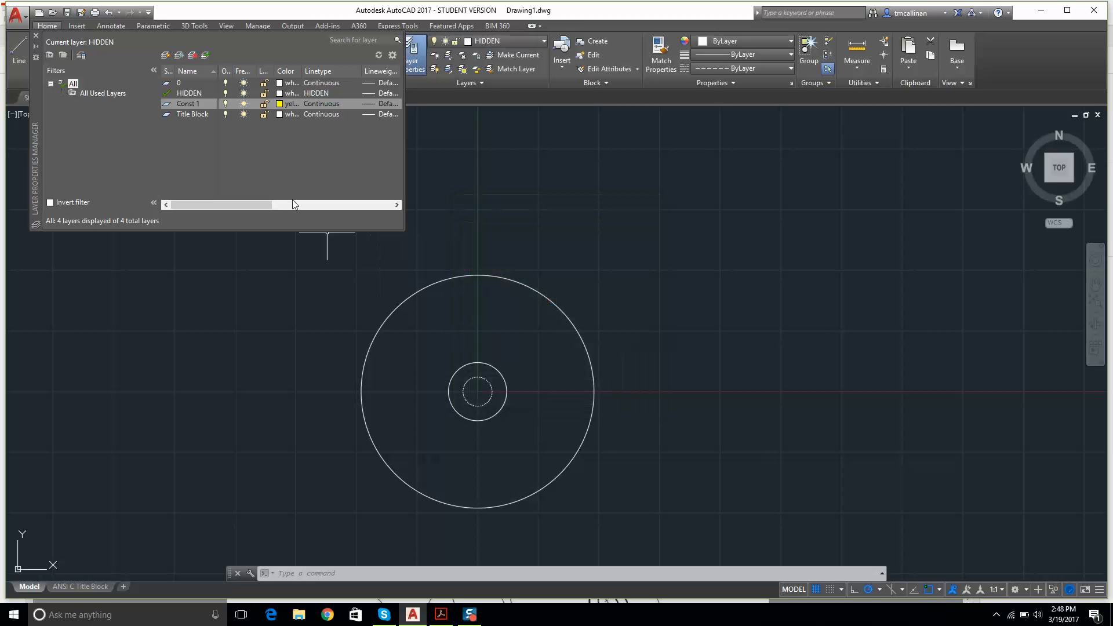
pyautogui.doubleClick(167, 104)
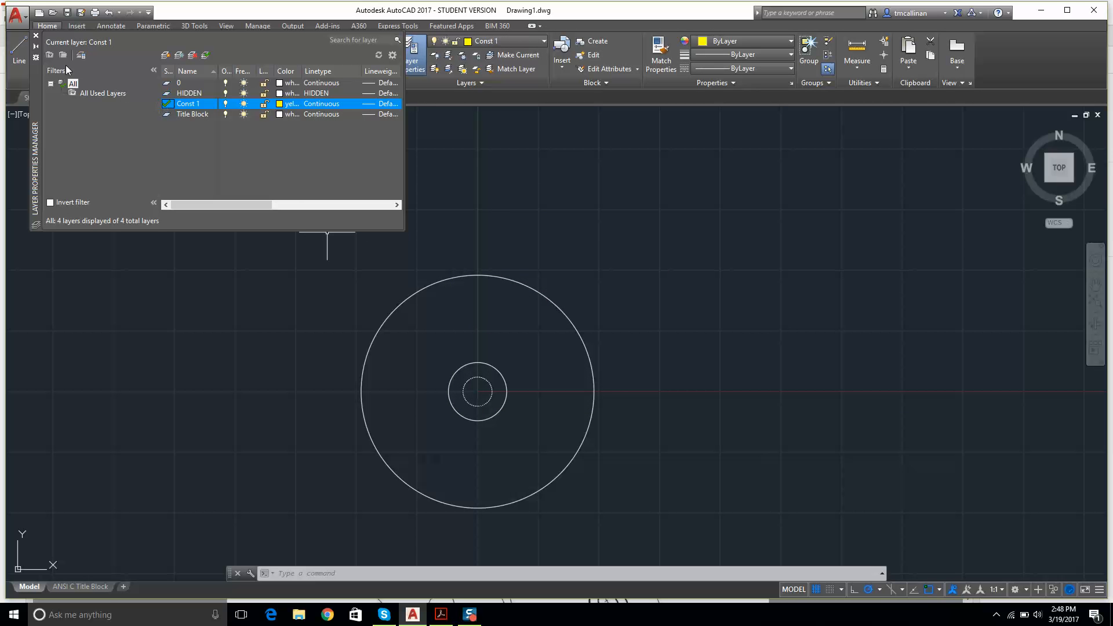
pyautogui.click(35, 38)
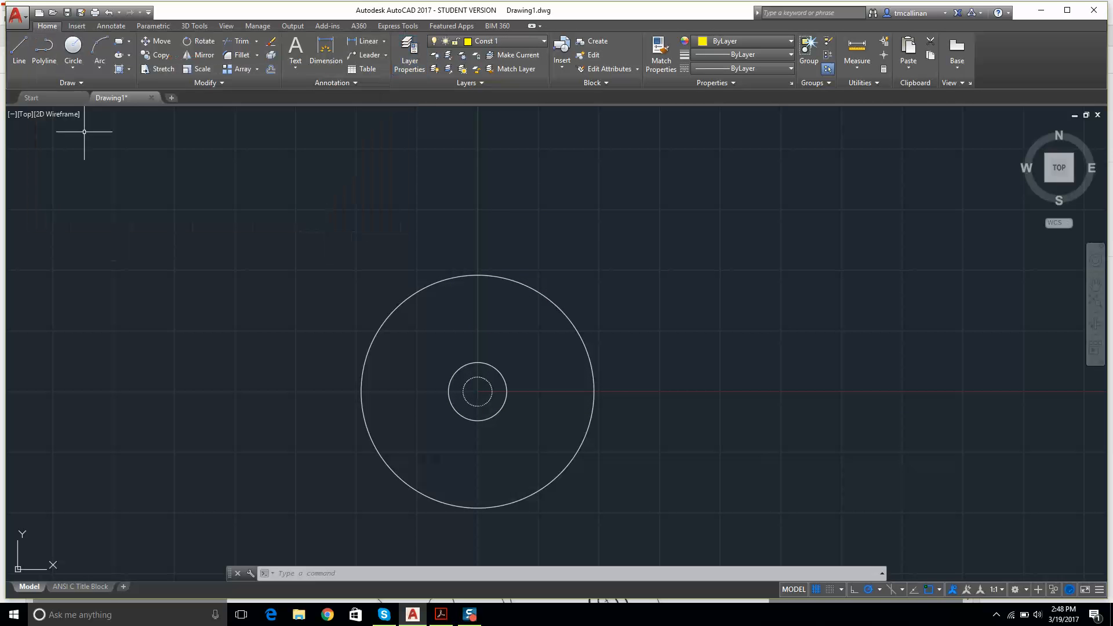
# Step: Check the table and chair dimensions of Example 9 in the exercise PDF, and return to AutoCAD
pyautogui.click(413, 617)
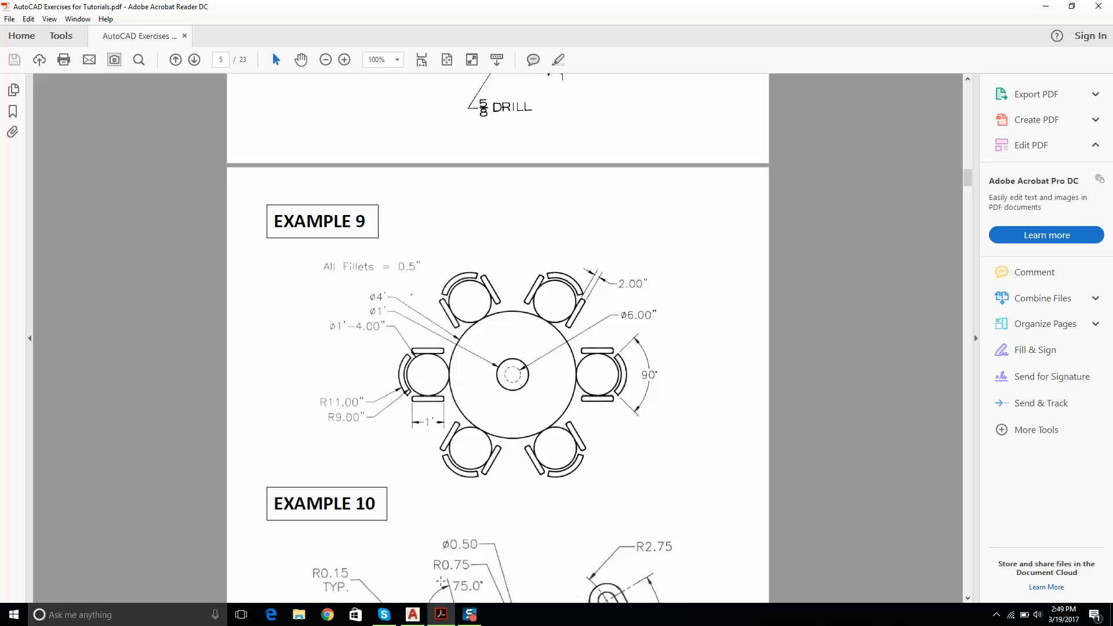
pyautogui.click(412, 615)
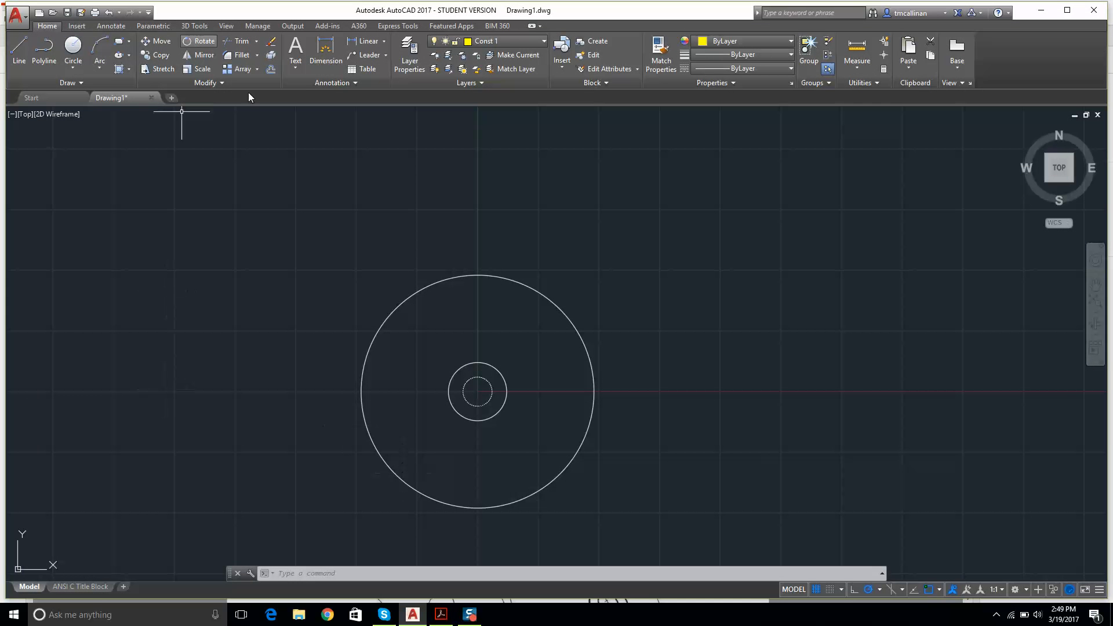
# Step: Try a 2' diameter construction circle centered on the table, and undo it
pyautogui.click(73, 47)
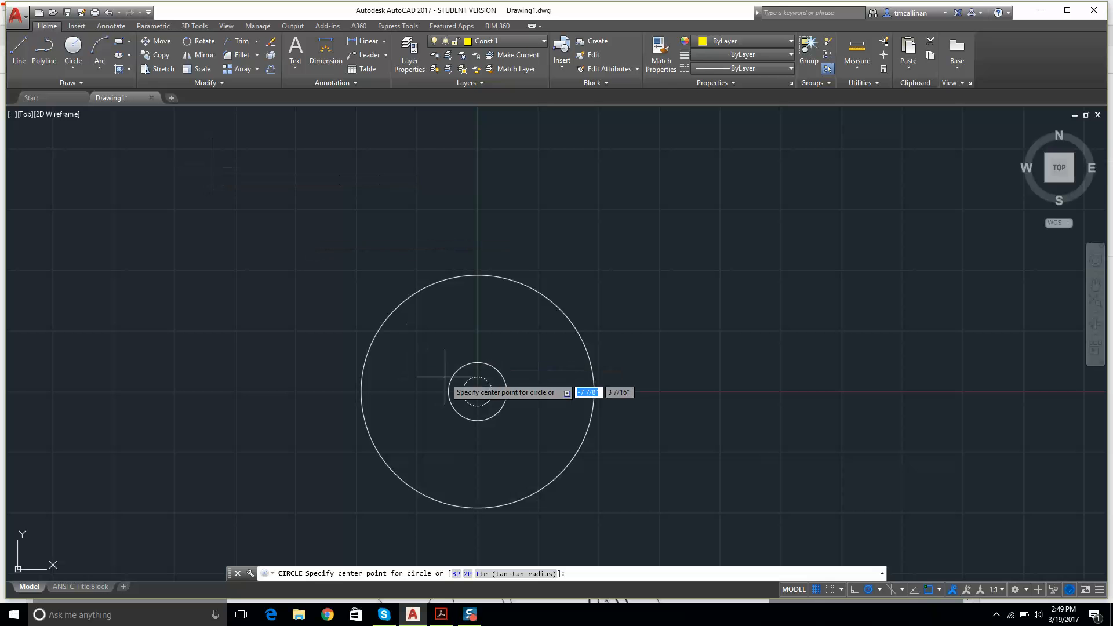
pyautogui.click(476, 392)
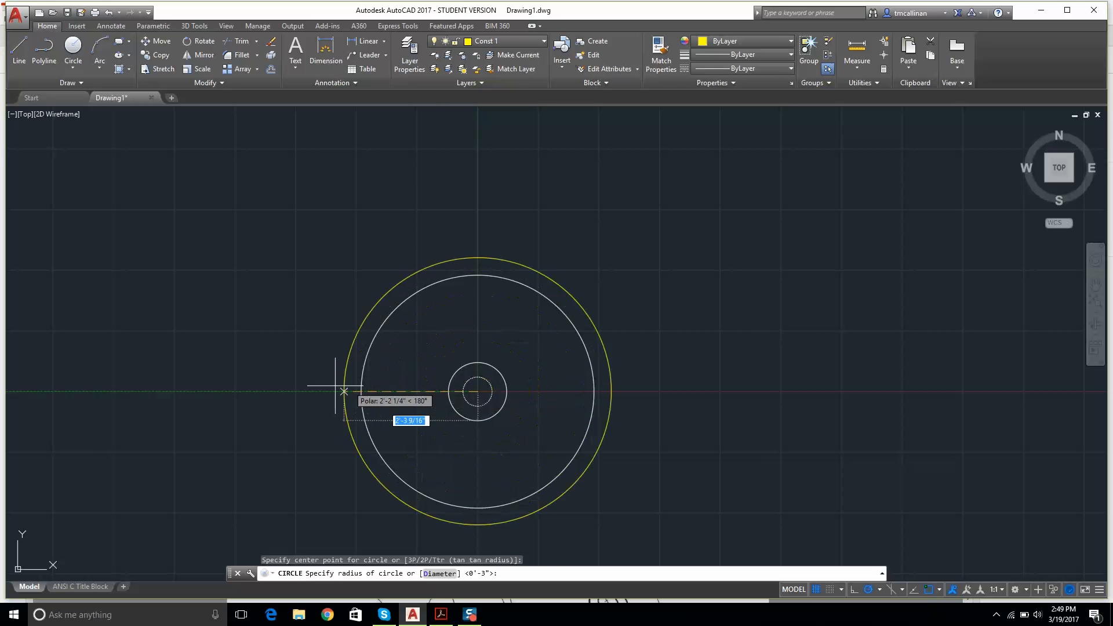
pyautogui.write('d')
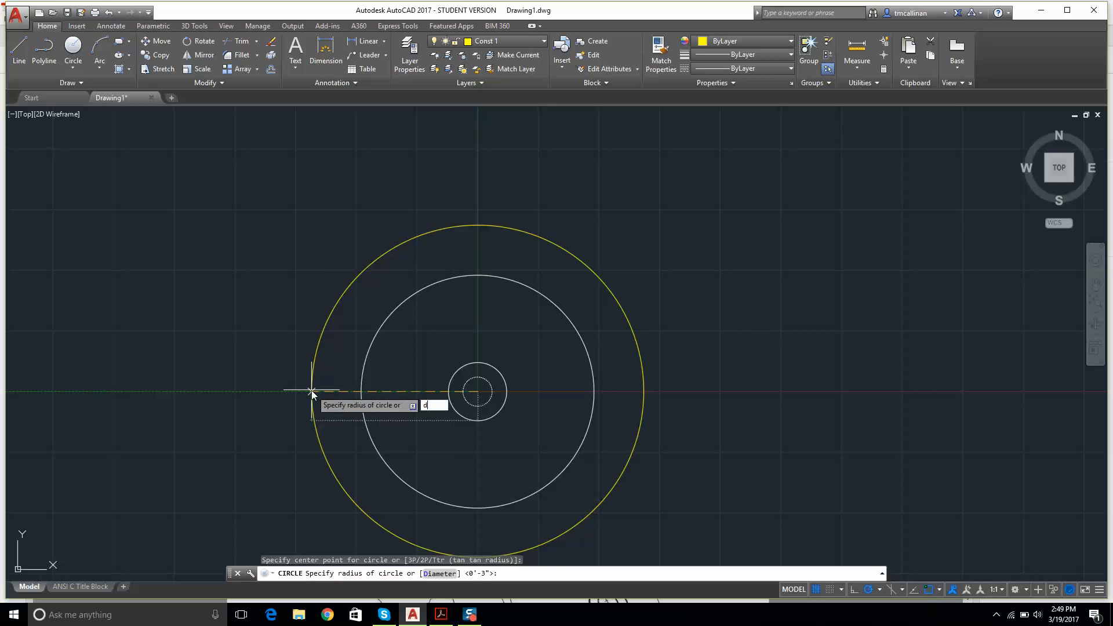
pyautogui.press('Return')
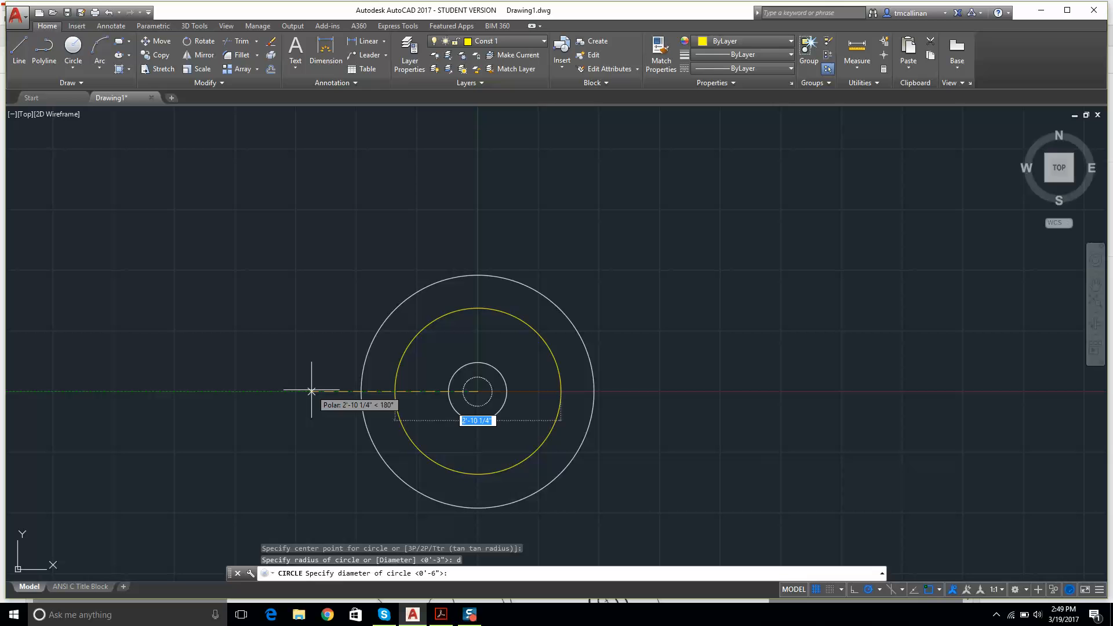
pyautogui.write("2'")
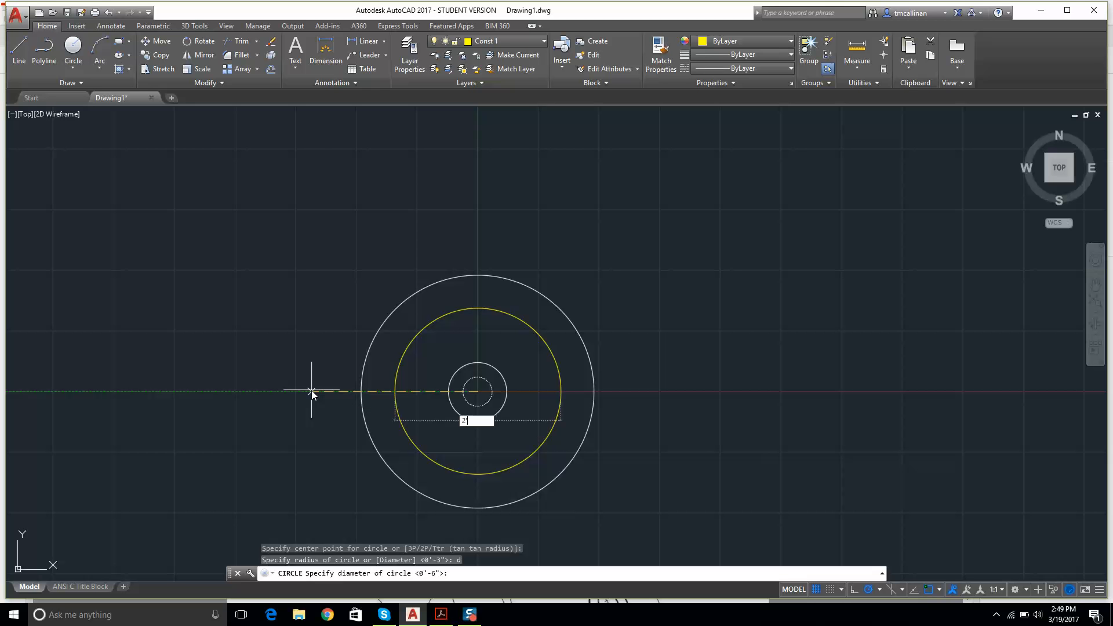
pyautogui.press('Return')
pyautogui.hotkey('ctrl', 'z')
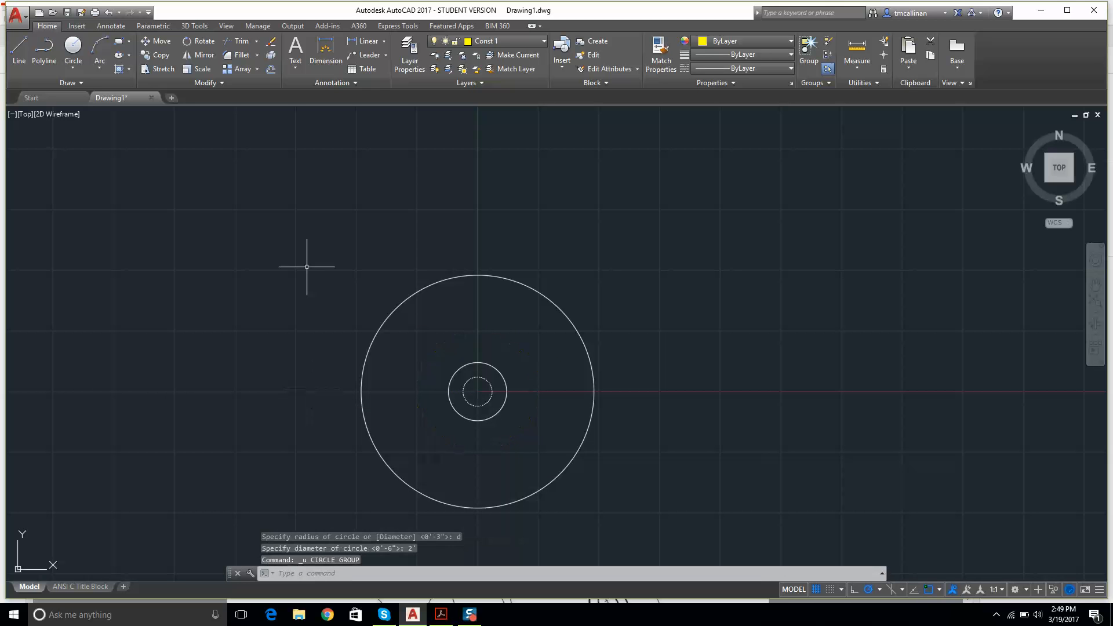
pyautogui.click(73, 46)
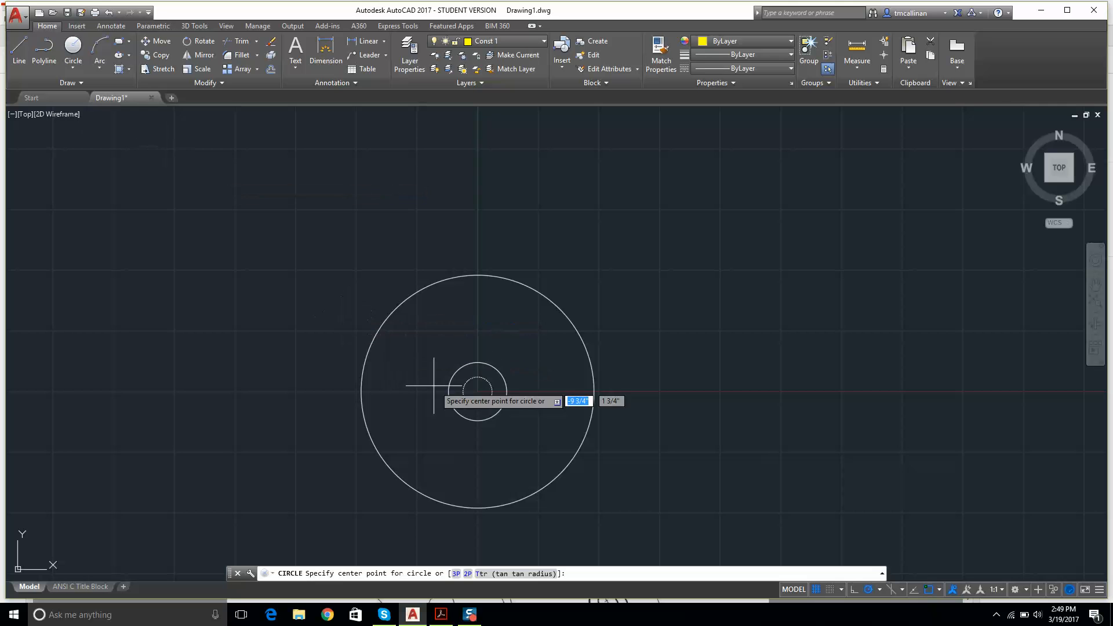
pyautogui.click(478, 391)
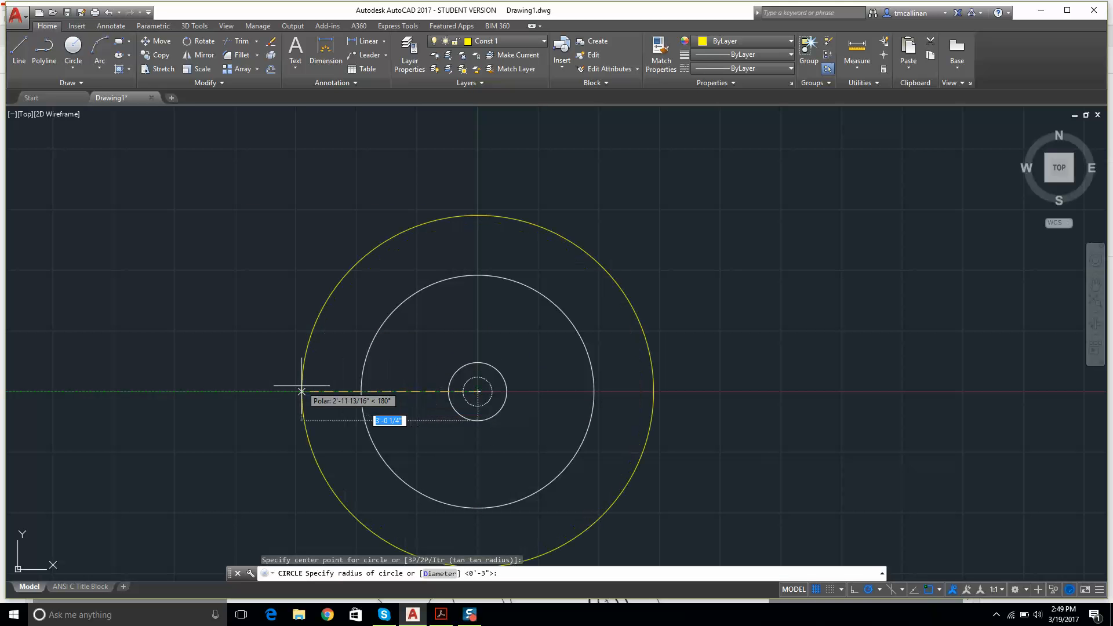
pyautogui.write('d')
pyautogui.press('Return')
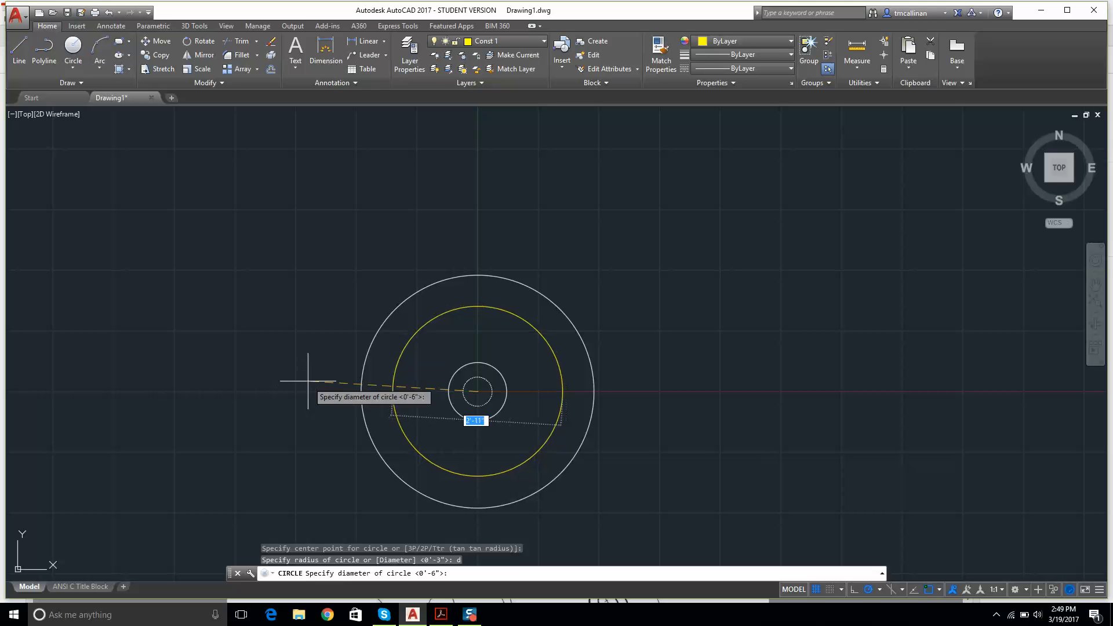
pyautogui.press('Escape')
pyautogui.click(70, 51)
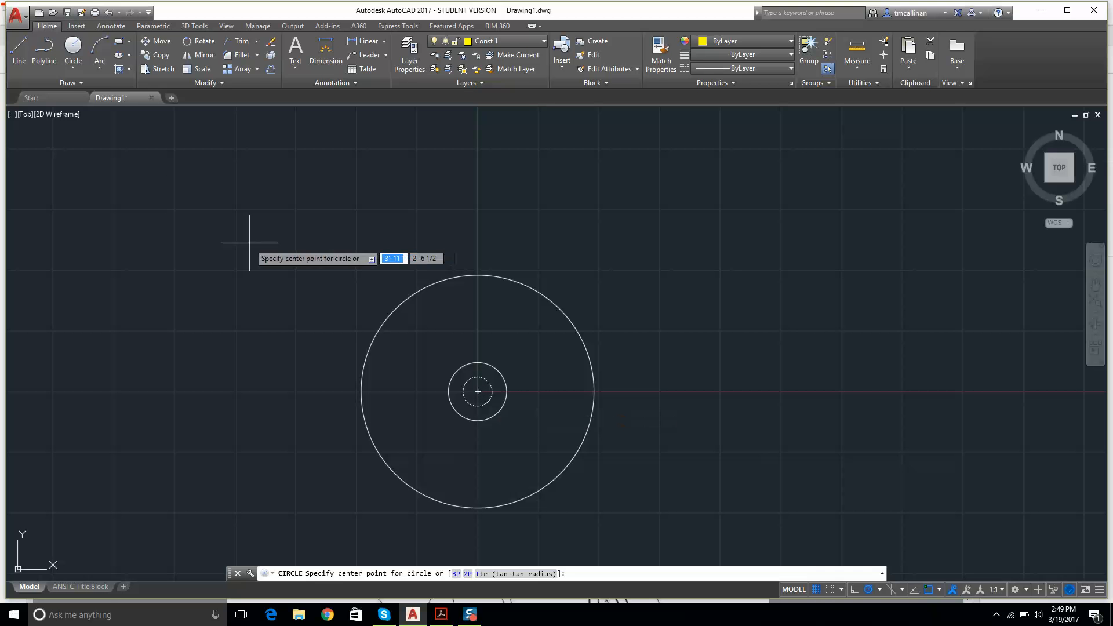
pyautogui.press('Escape')
# Step: Draw a construction circle with a 2'8" radius from the table's center on the Const 1 layer
pyautogui.click(71, 62)
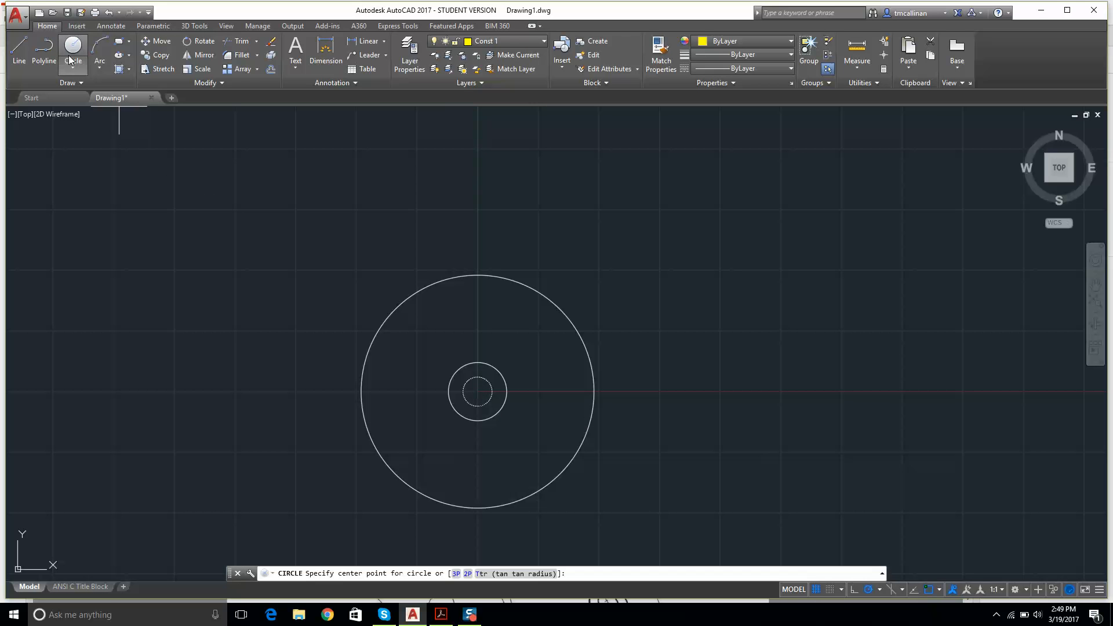
pyautogui.click(477, 392)
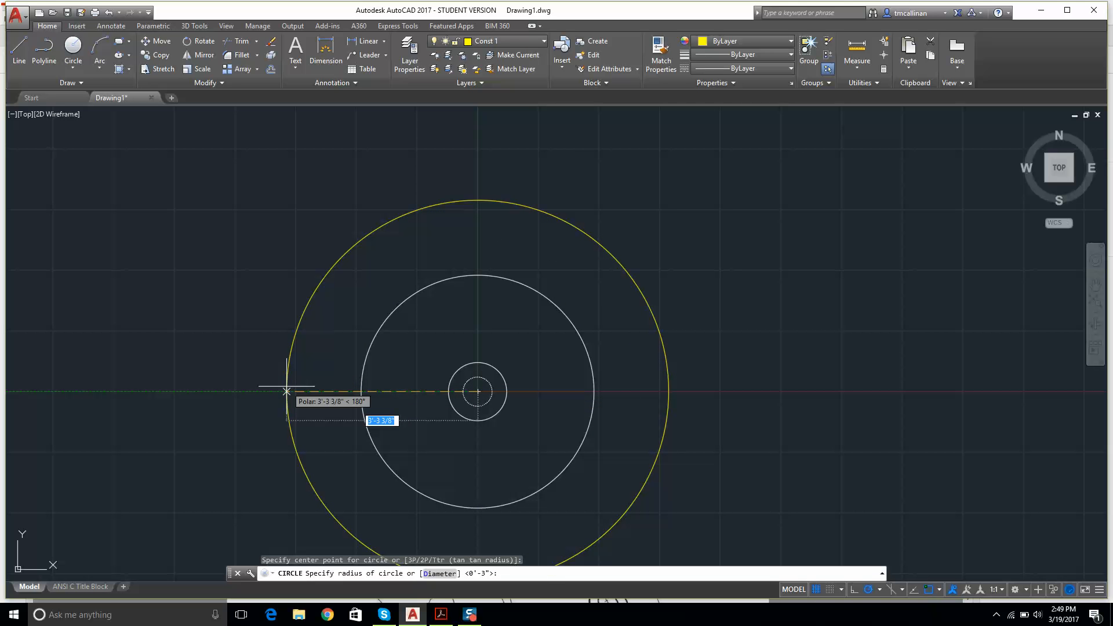
pyautogui.write('2')
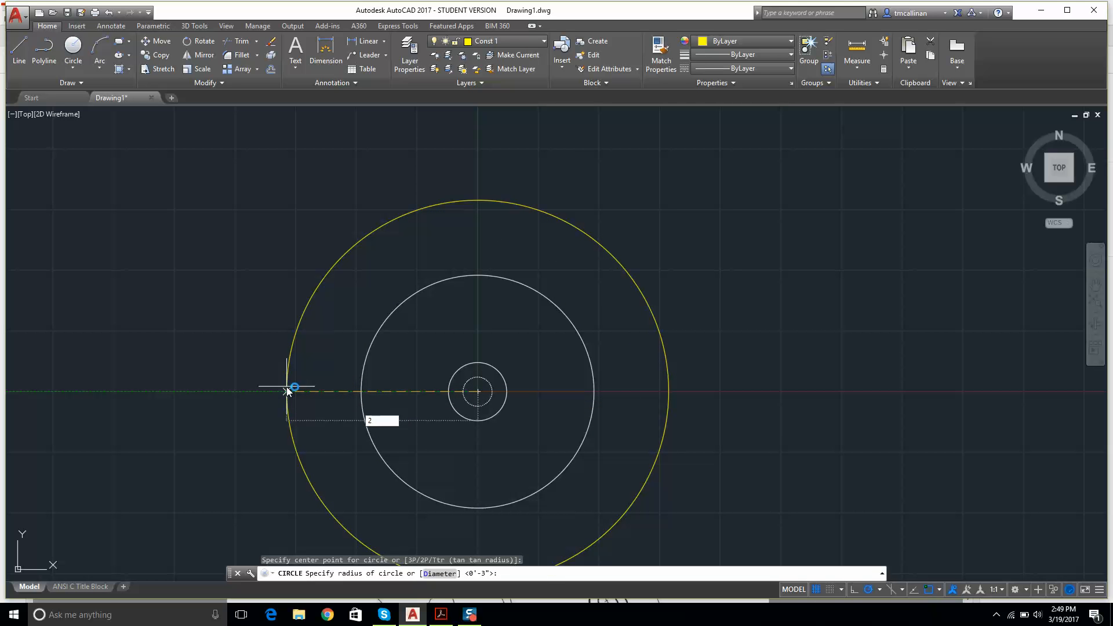
pyautogui.write("'8")
pyautogui.press('Return')
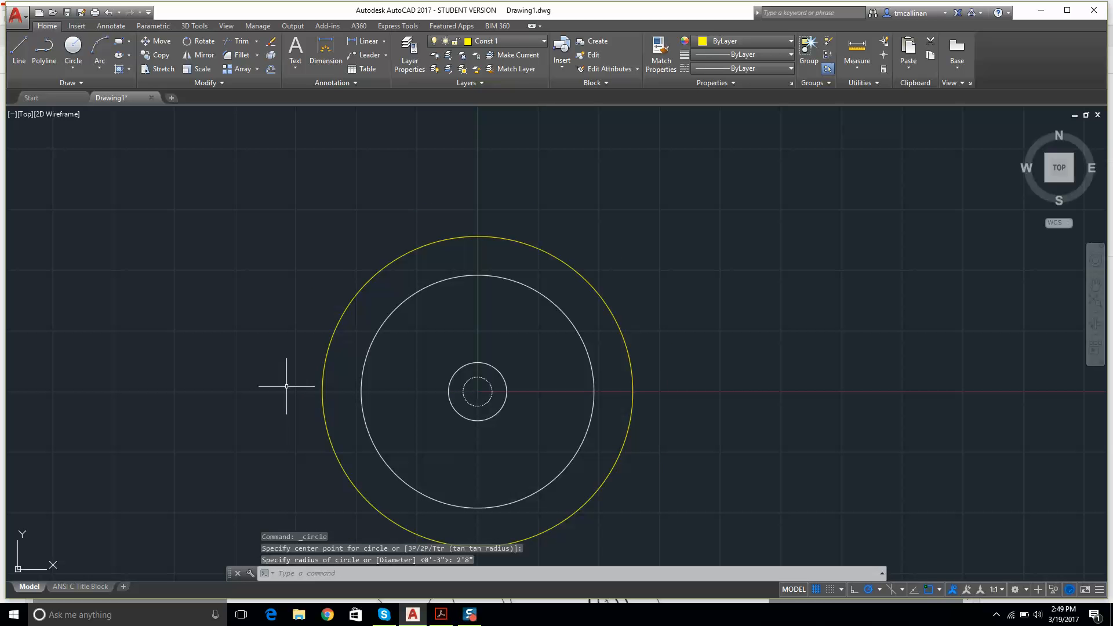
pyautogui.press('Escape')
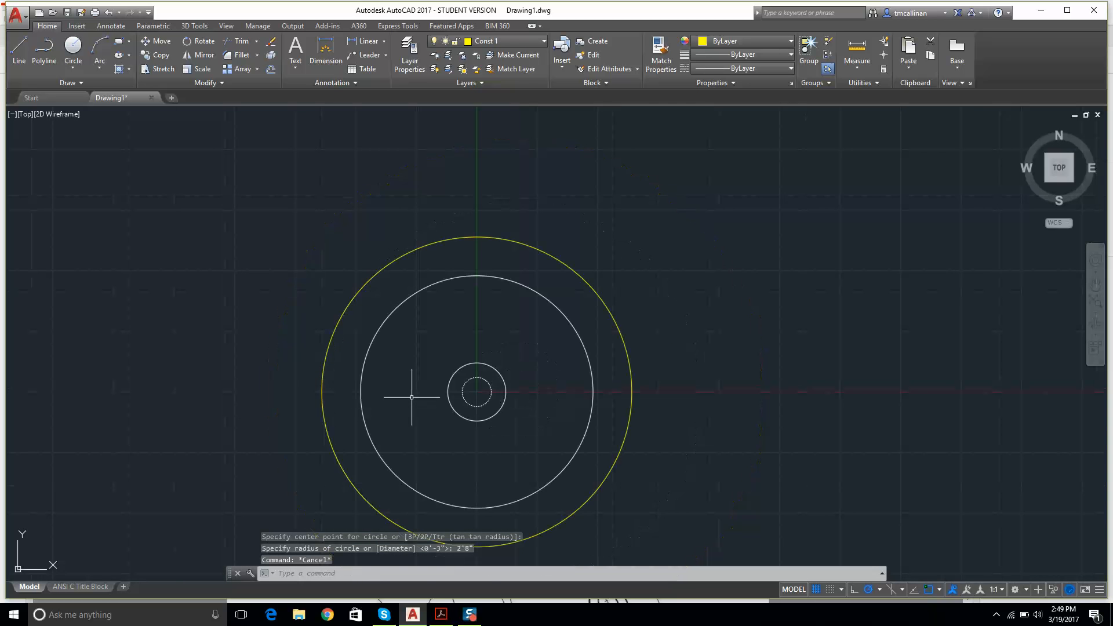
# Step: Check the chair dimensions of Example 9 in the exercise PDF, and return to AutoCAD
pyautogui.scroll(-2, 412, 397)
pyautogui.moveTo(413, 397); pyautogui.dragTo(471, 362, button='middle')
pyautogui.scroll(2, 471, 362)
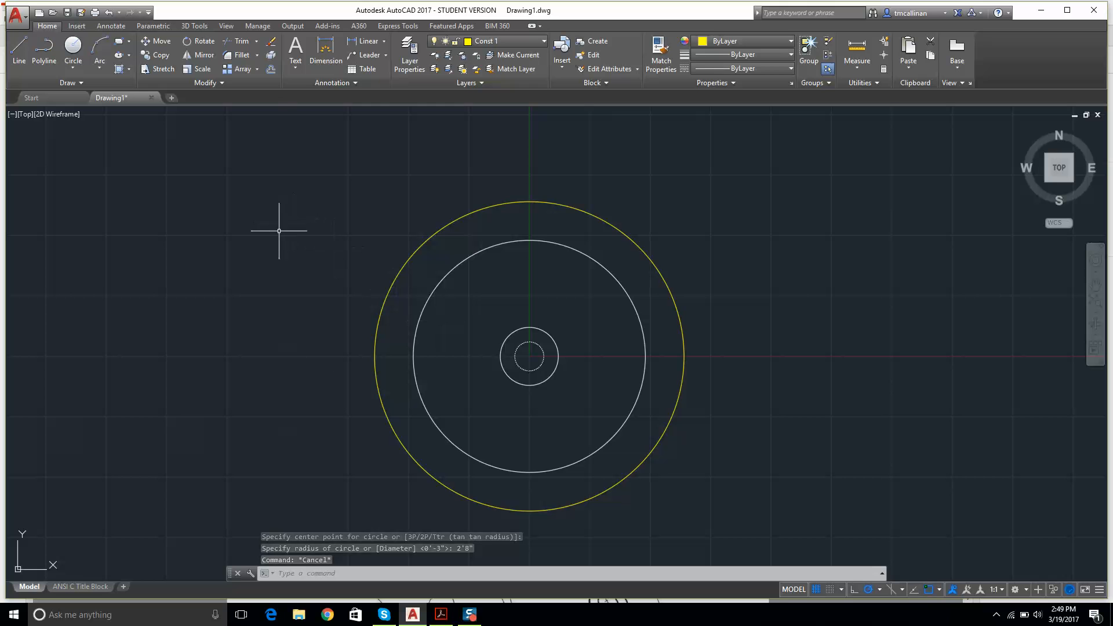
pyautogui.click(440, 615)
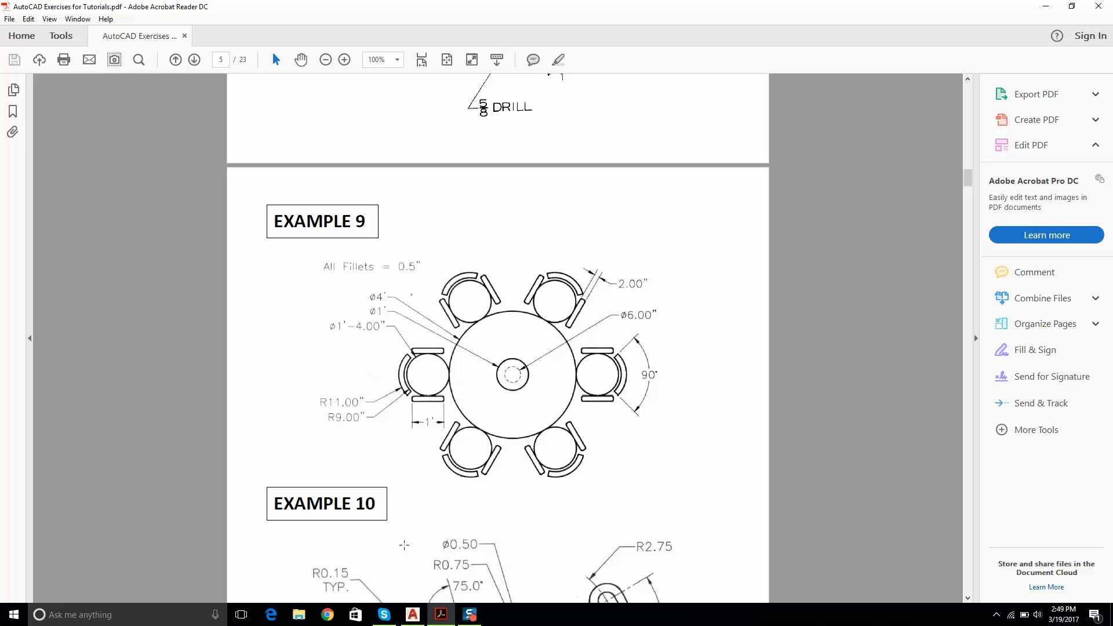
pyautogui.click(412, 614)
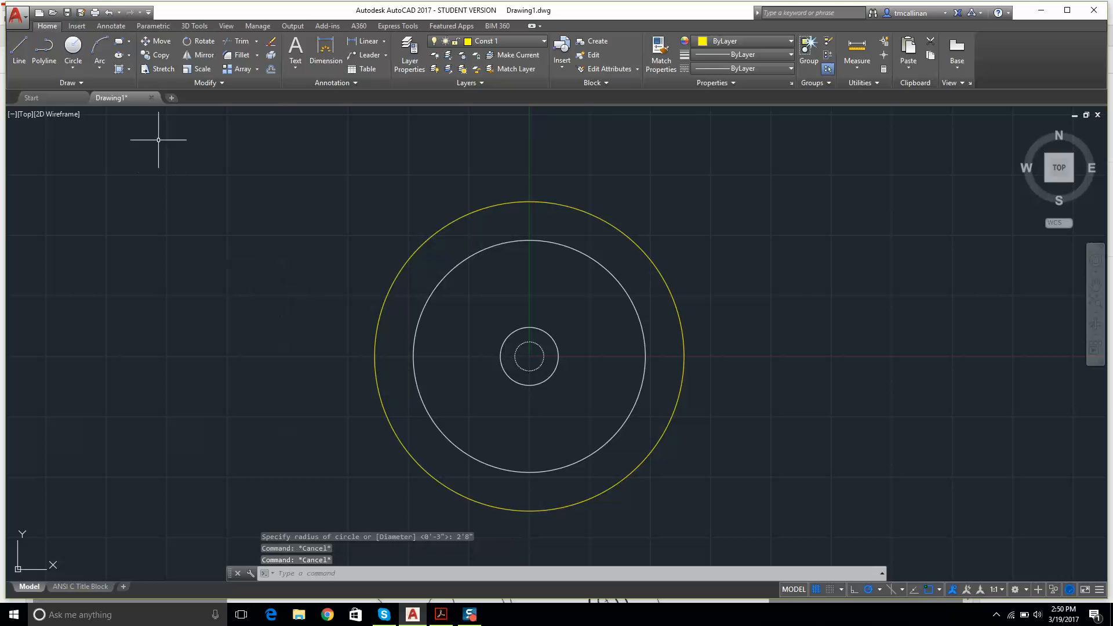
# Step: Make layer 0 the current layer
pyautogui.click(73, 48)
pyautogui.press('Escape')
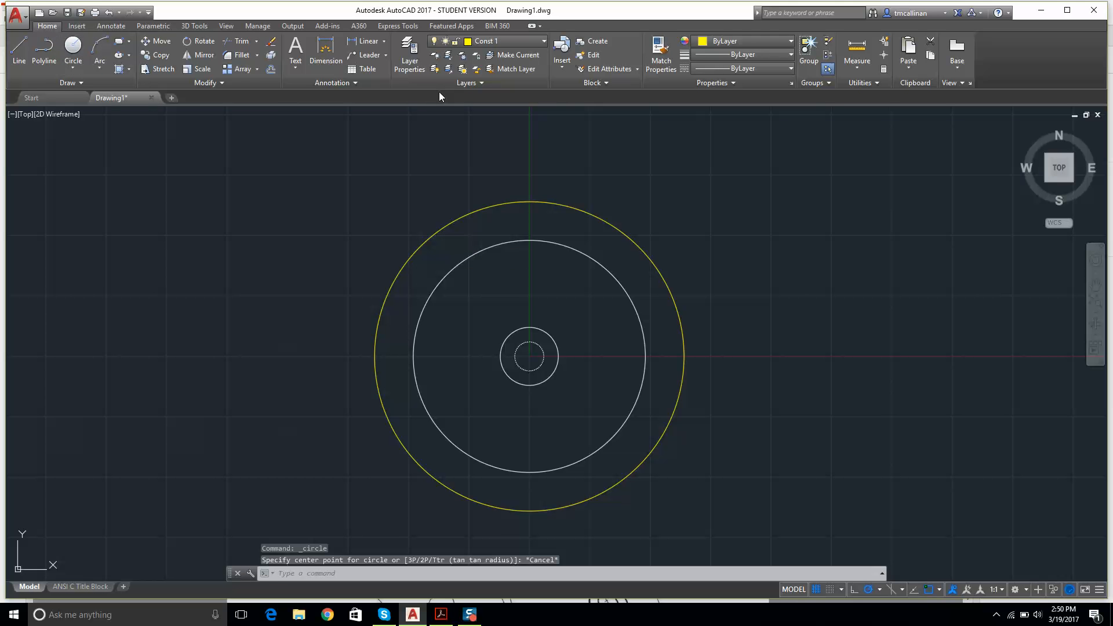
pyautogui.click(496, 42)
pyautogui.click(501, 51)
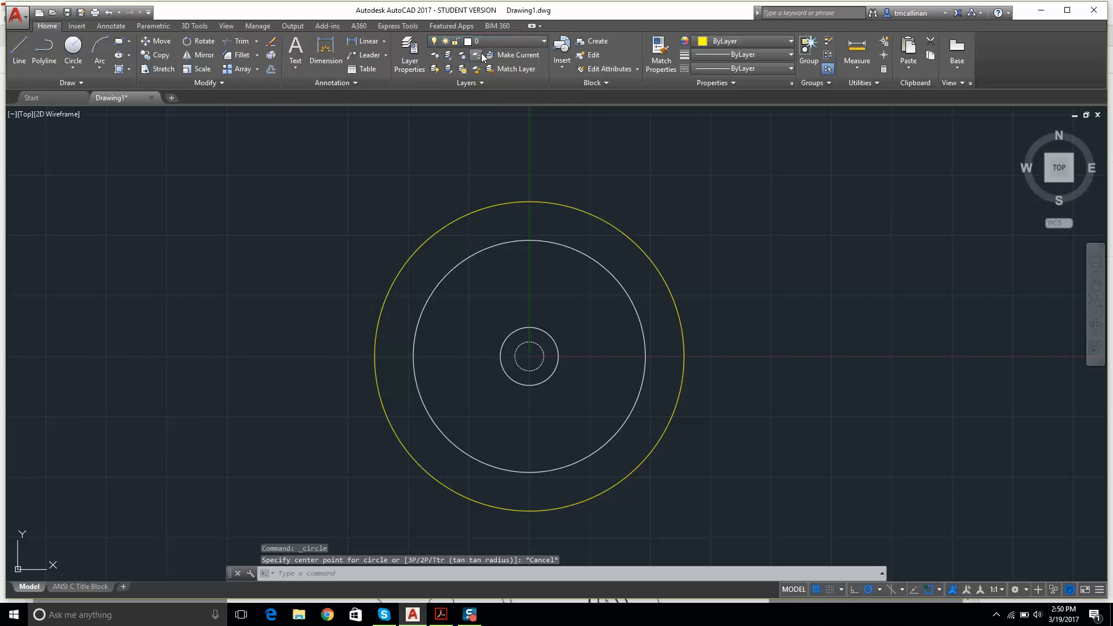
# Step: Enable the Quadrant object snap for placing the chair seat circle
pyautogui.click(70, 53)
pyautogui.scroll(4, 432, 362)
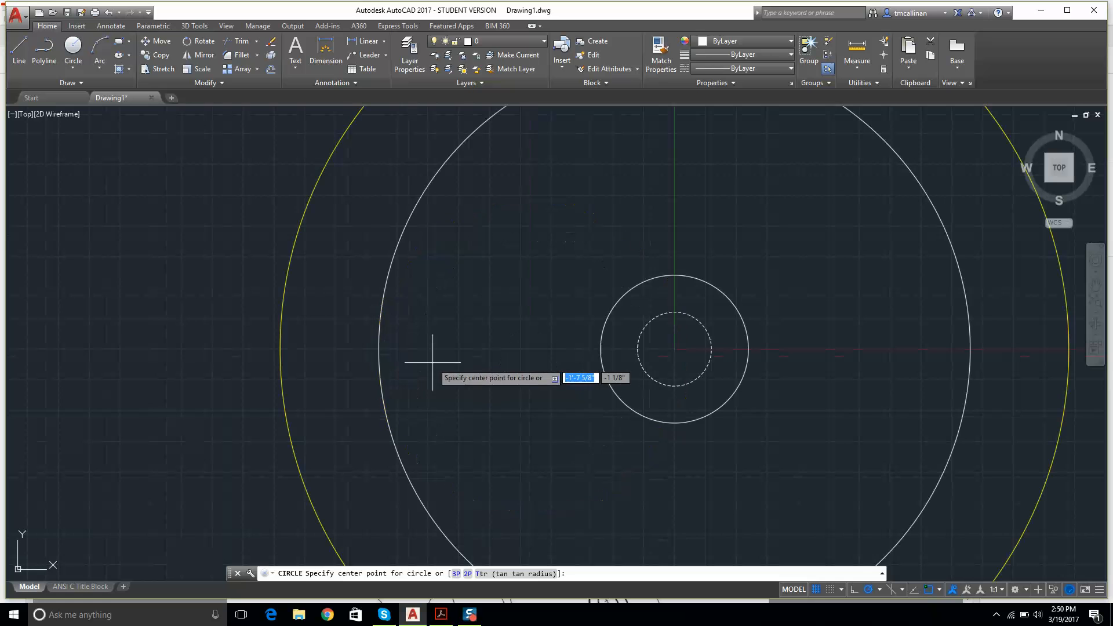
pyautogui.click(940, 589)
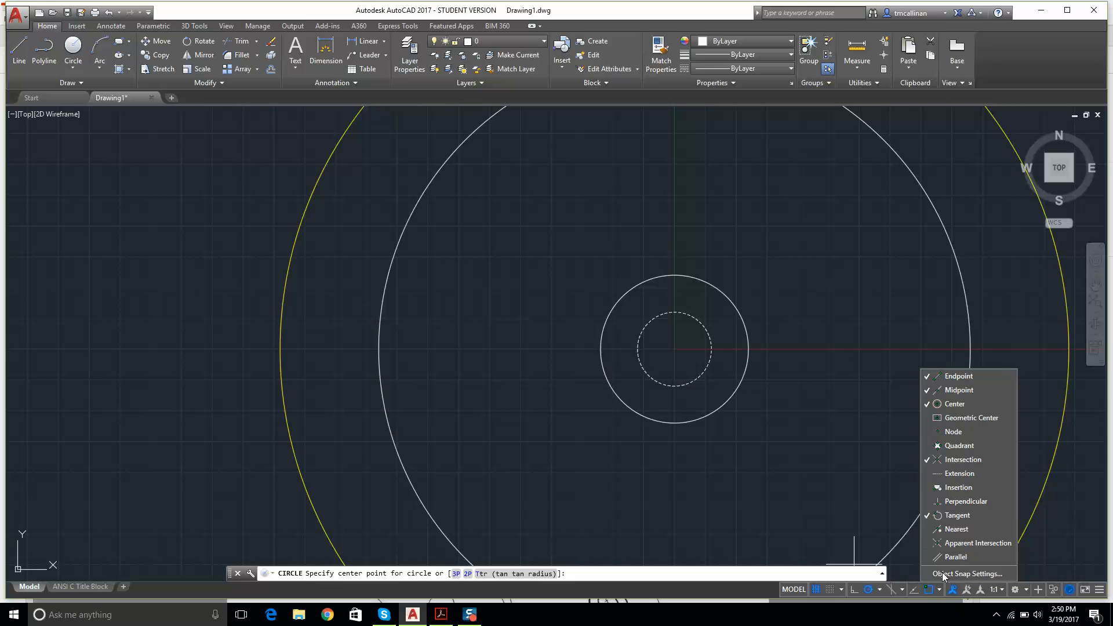
pyautogui.click(960, 445)
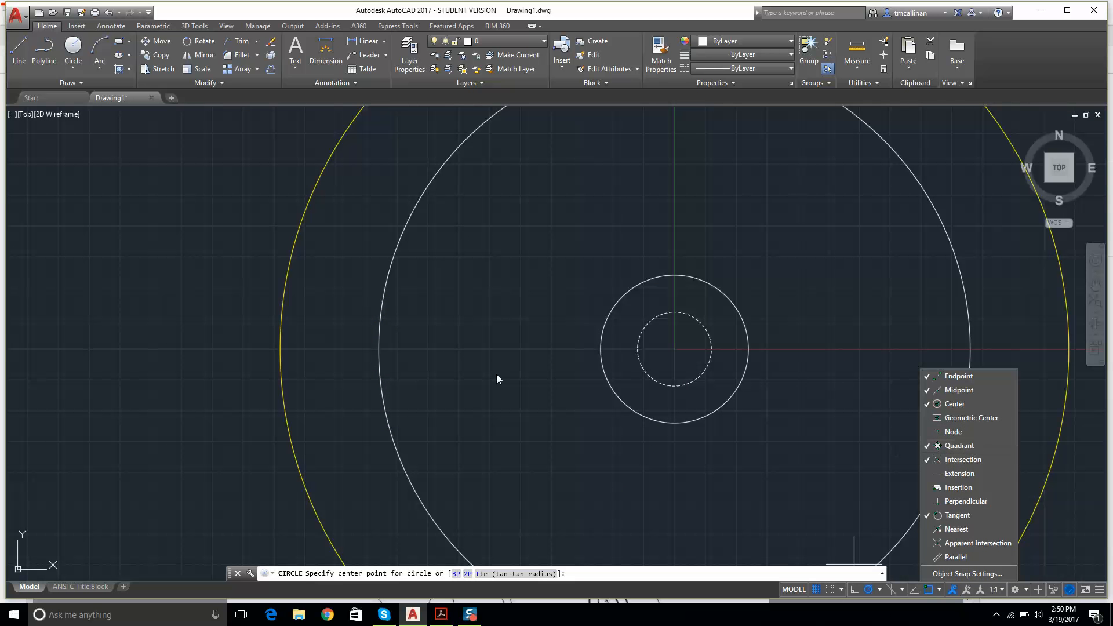
# Step: Draw a 1'4" diameter chair seat circle centered on the west quadrant of the yellow construction circle, checking the seat size in the PDF
pyautogui.click(70, 55)
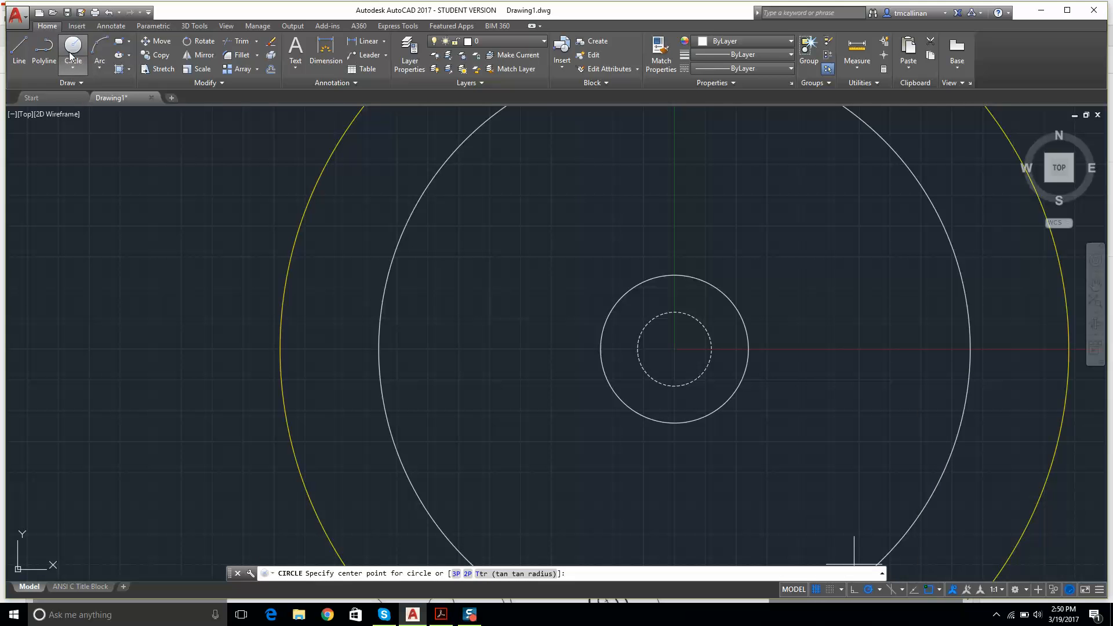
pyautogui.click(280, 348)
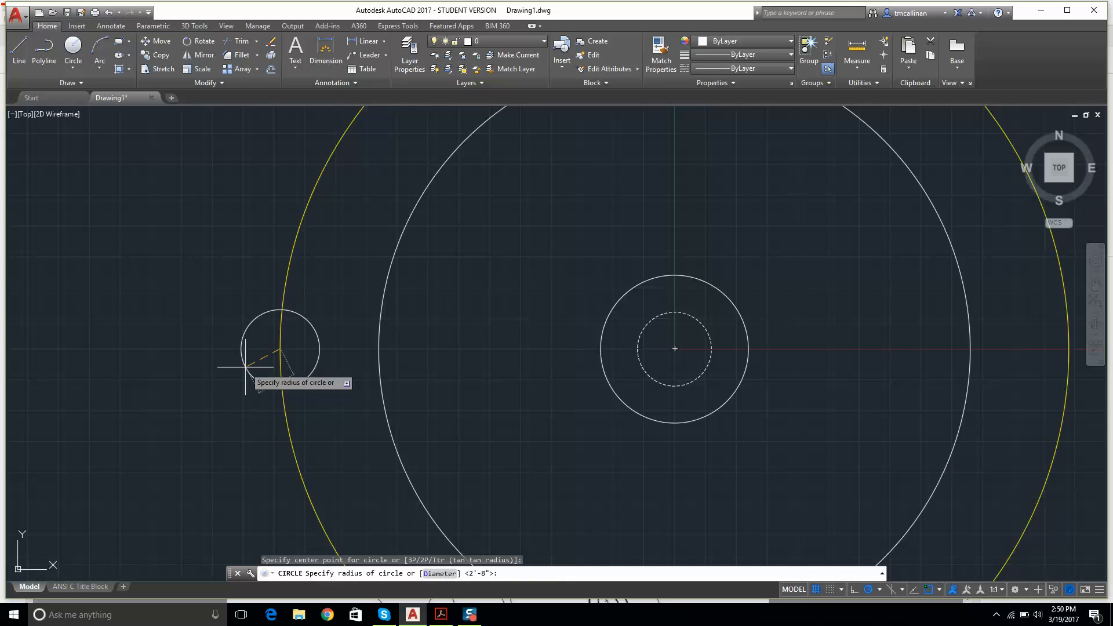
pyautogui.click(440, 615)
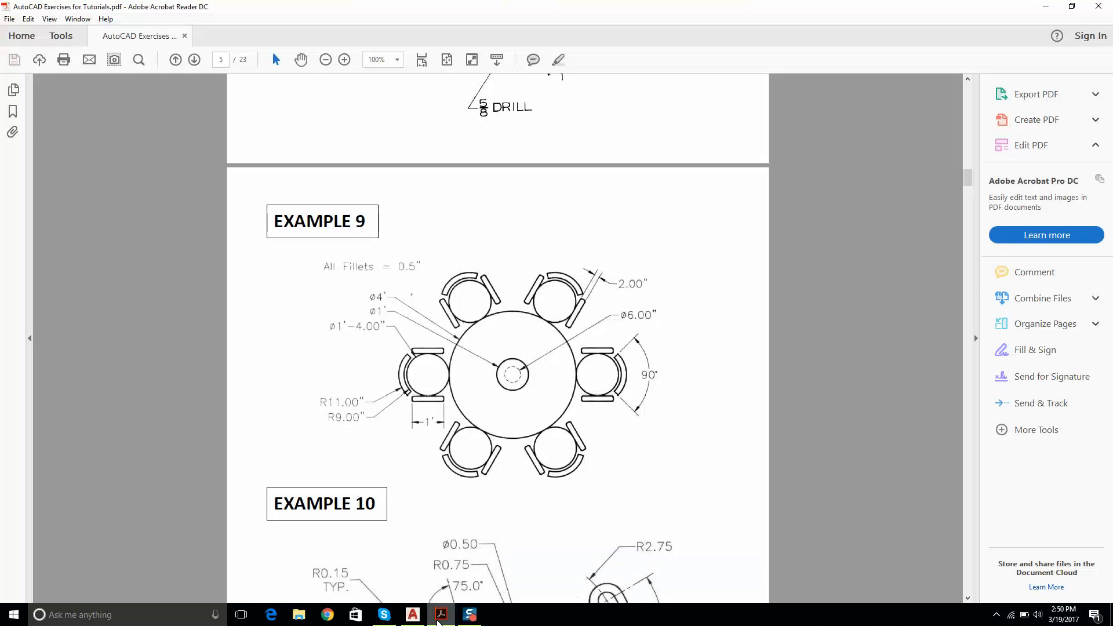
pyautogui.click(441, 616)
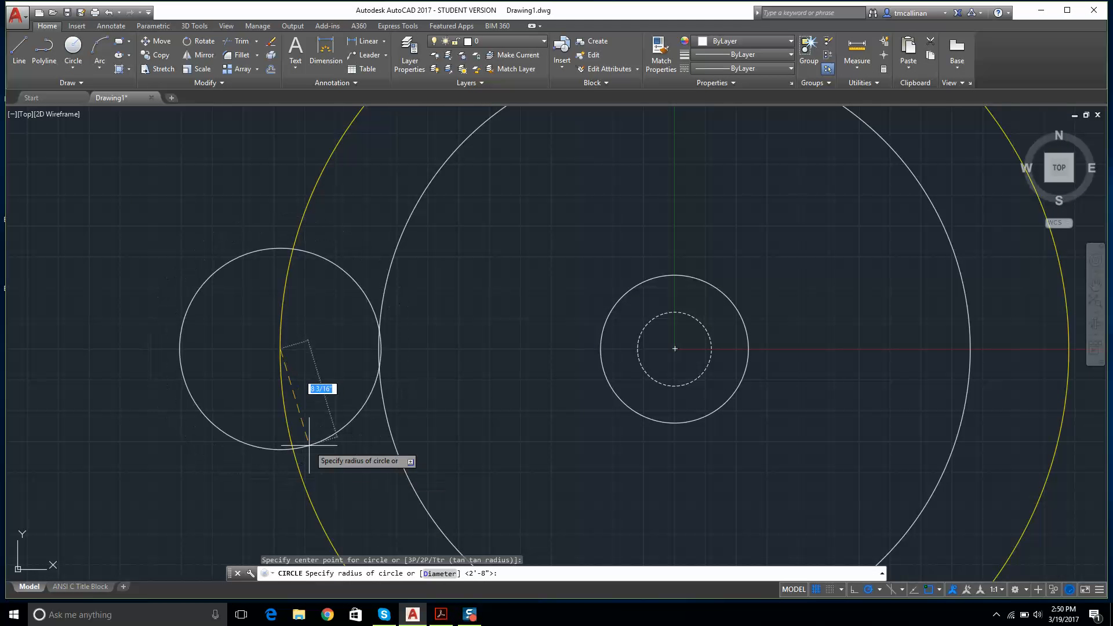
pyautogui.write('d')
pyautogui.press('Return')
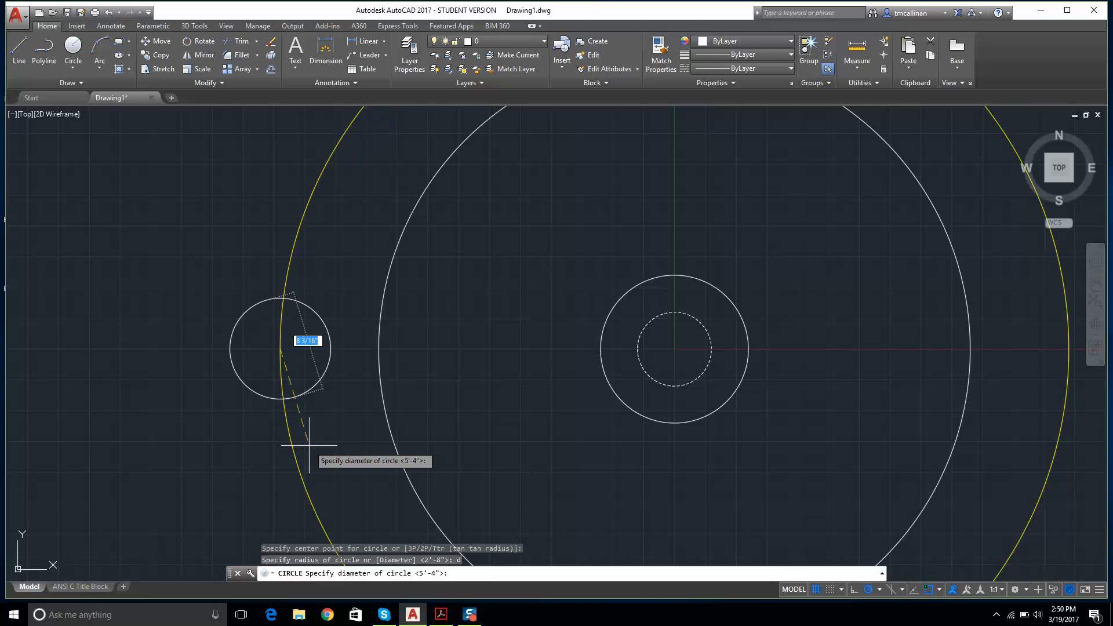
pyautogui.write('1"')
pyautogui.press('Return')
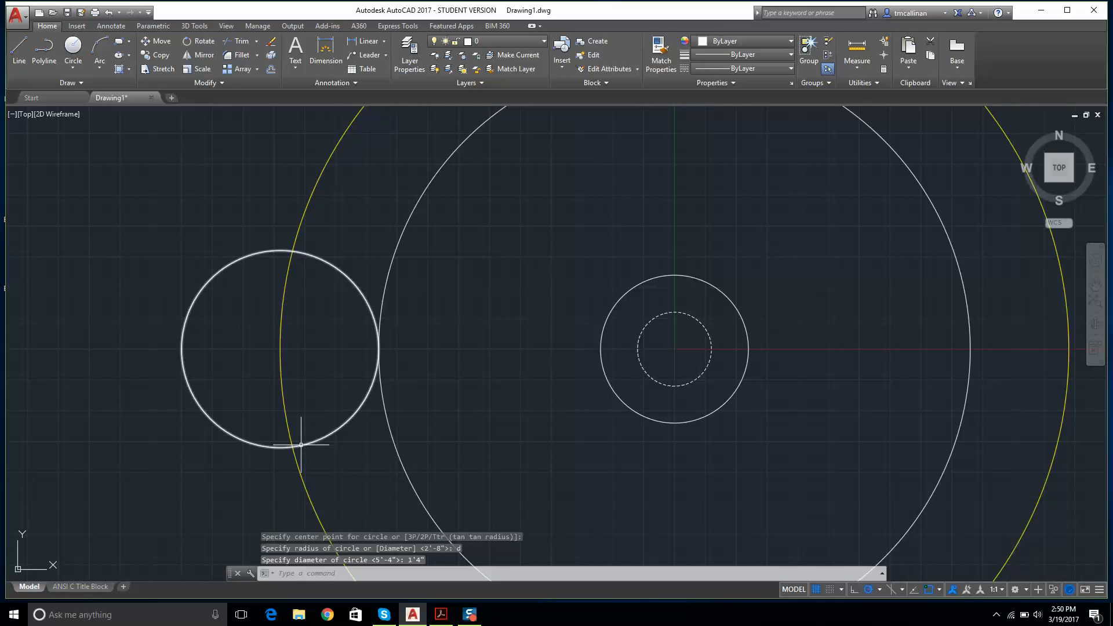
pyautogui.press('Escape')
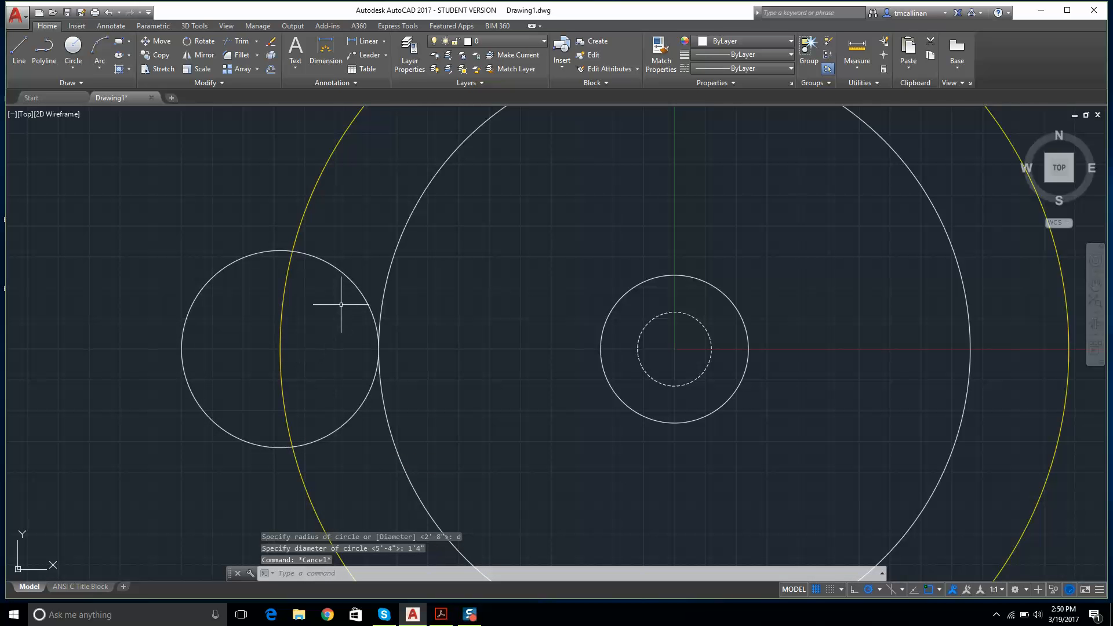
# Step: Make the Const 1 layer current and draw a horizontal construction line through the chair seat circle's center
pyautogui.scroll(-5, 341, 304)
pyautogui.scroll(1, 352, 290)
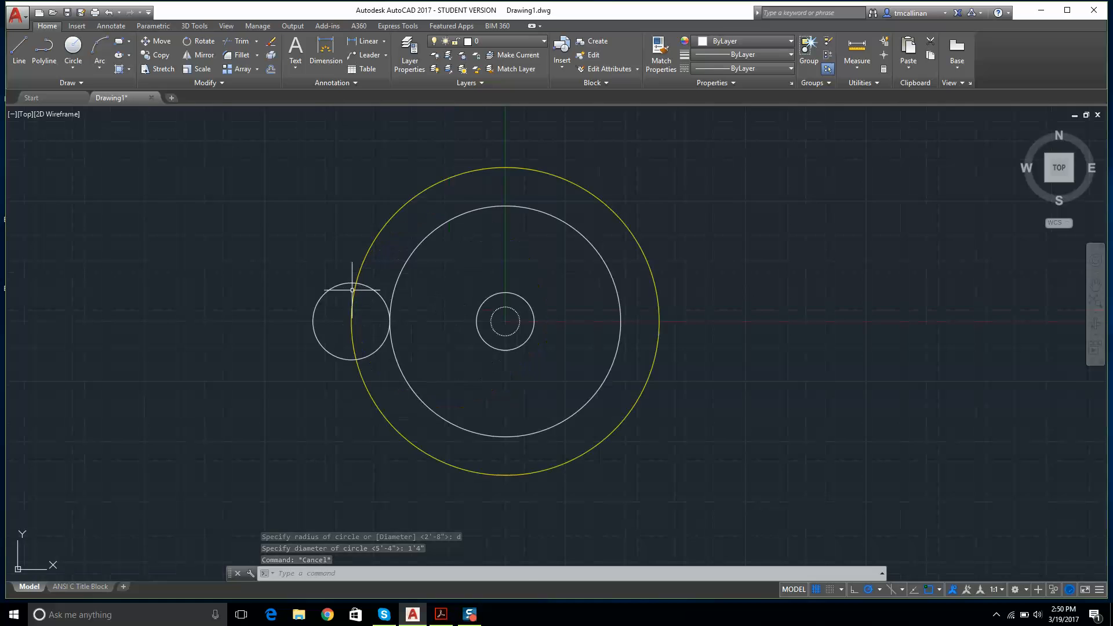
pyautogui.scroll(2, 351, 289)
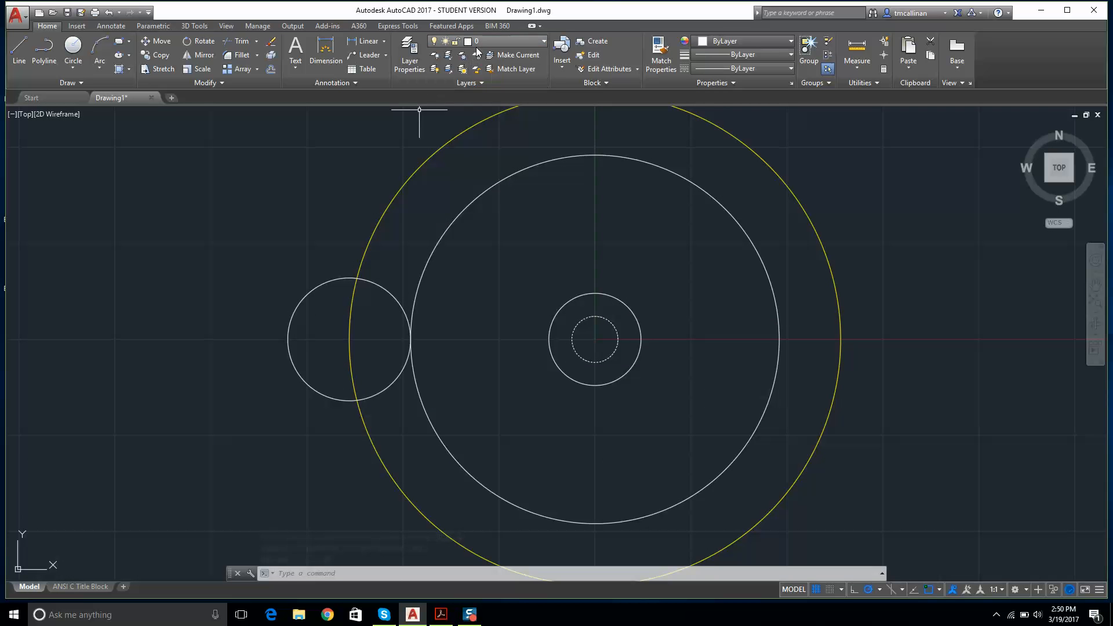
pyautogui.click(499, 41)
pyautogui.click(487, 66)
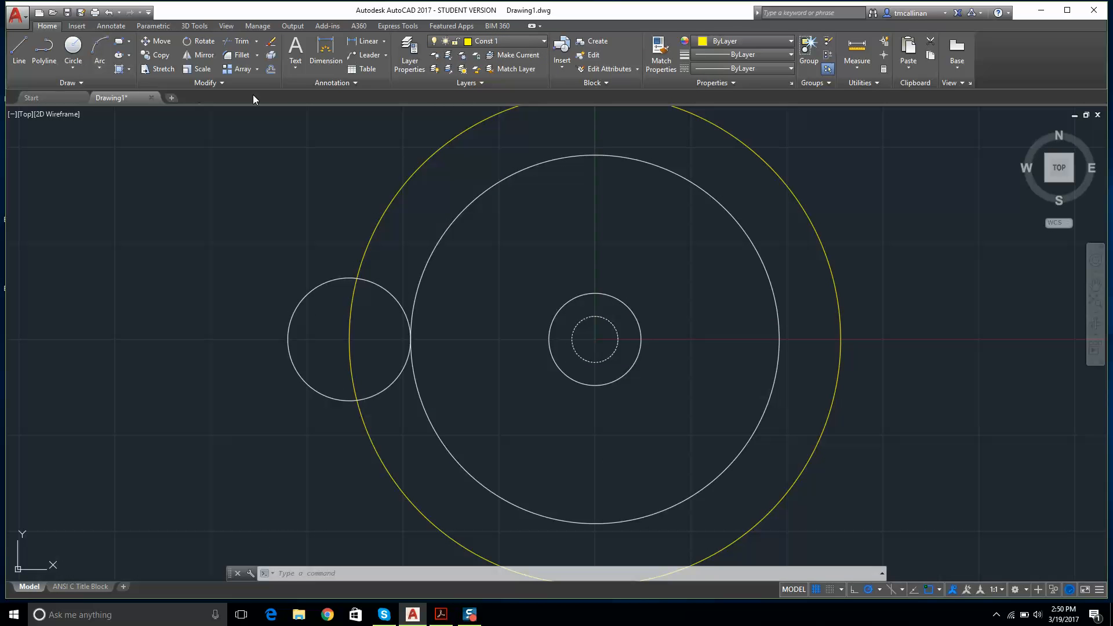
pyautogui.click(85, 83)
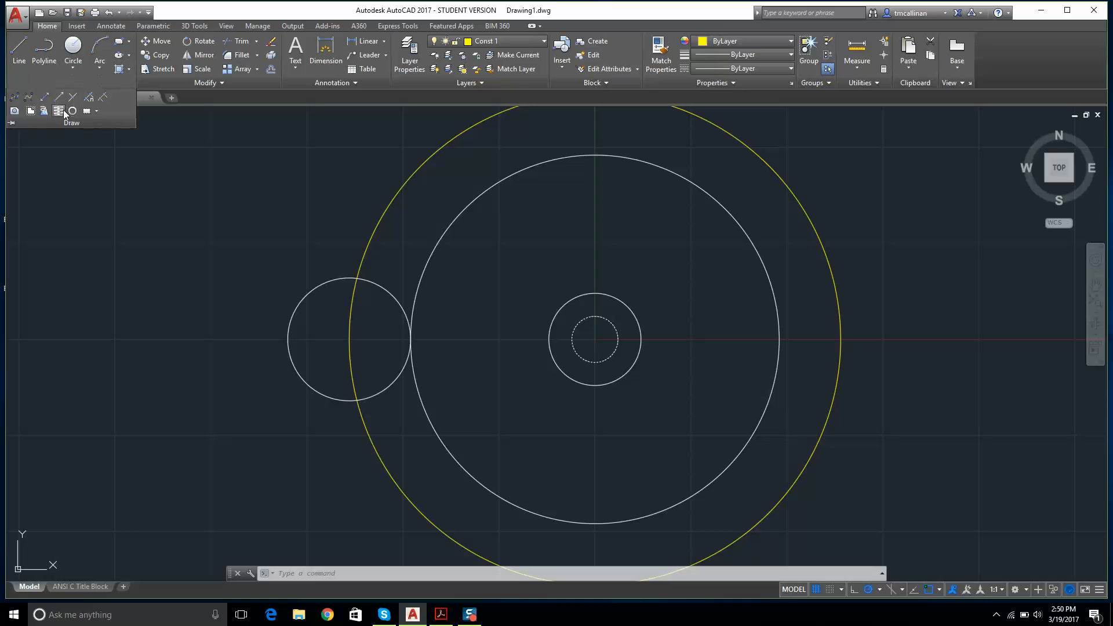
pyautogui.click(46, 98)
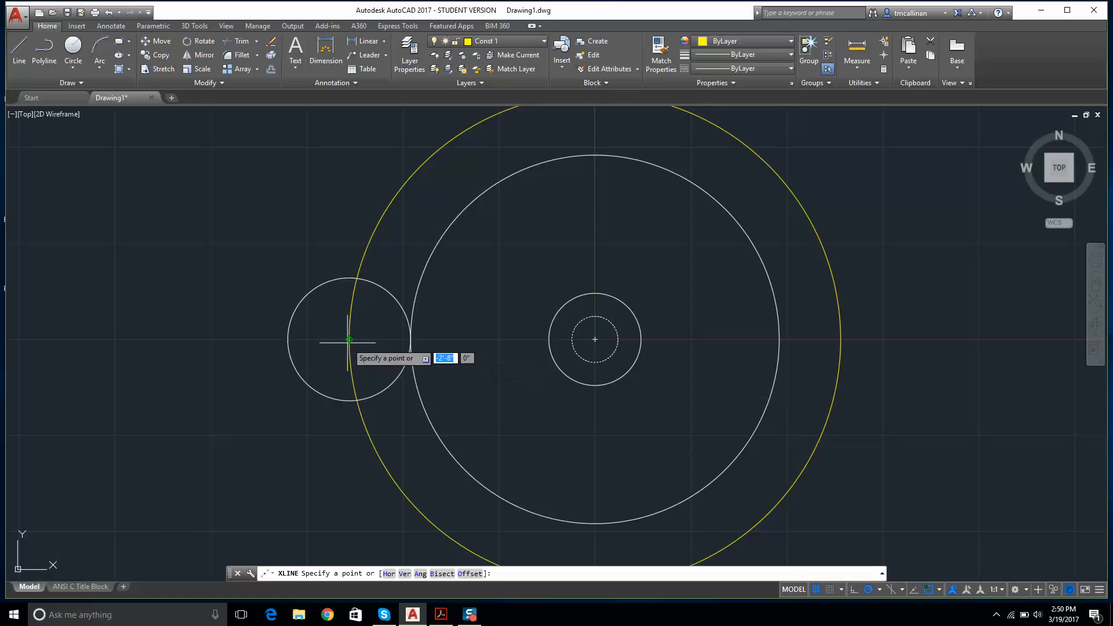
pyautogui.click(347, 339)
pyautogui.click(238, 341)
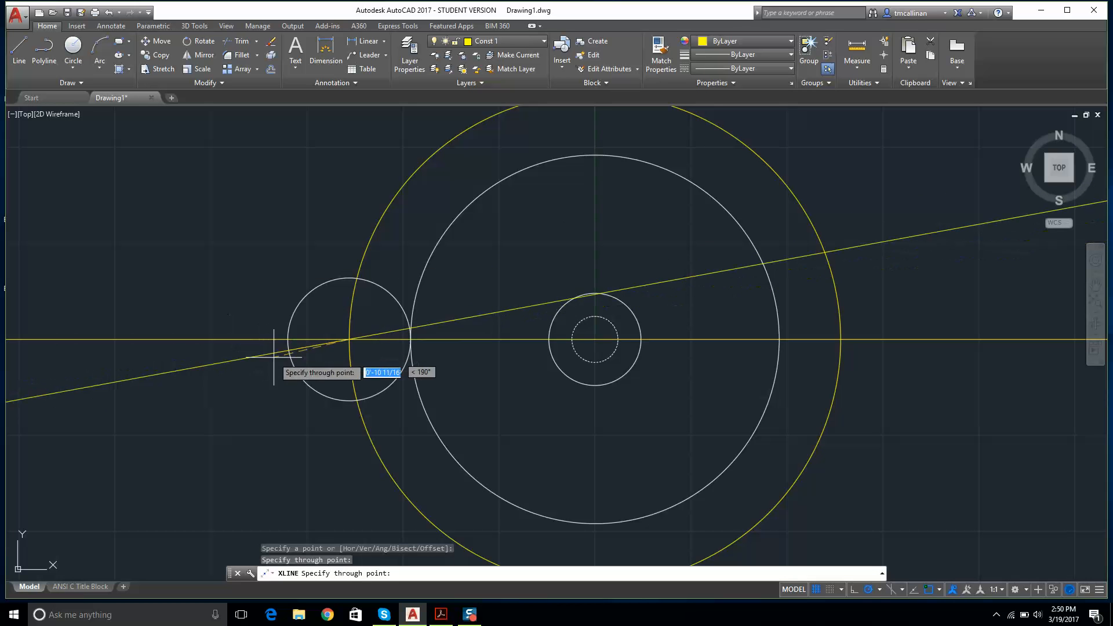
pyautogui.press('Escape')
# Step: Check the chair layout in the PDF, and draw a horizontal construction line through the seat circle's upper quadrant in AutoCAD
pyautogui.click(439, 615)
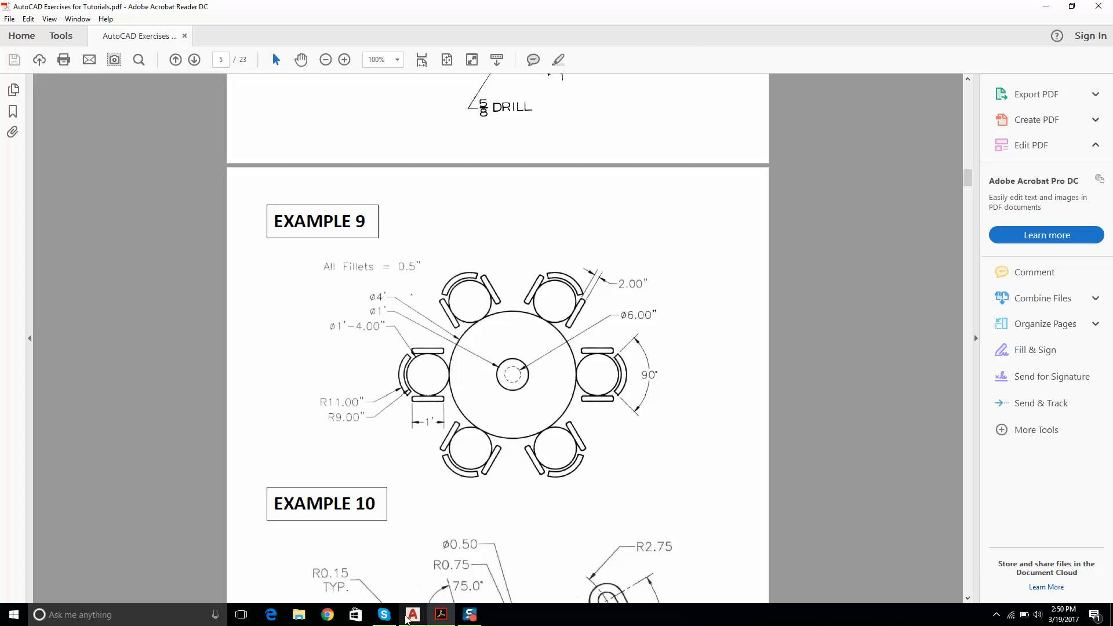
pyautogui.click(411, 615)
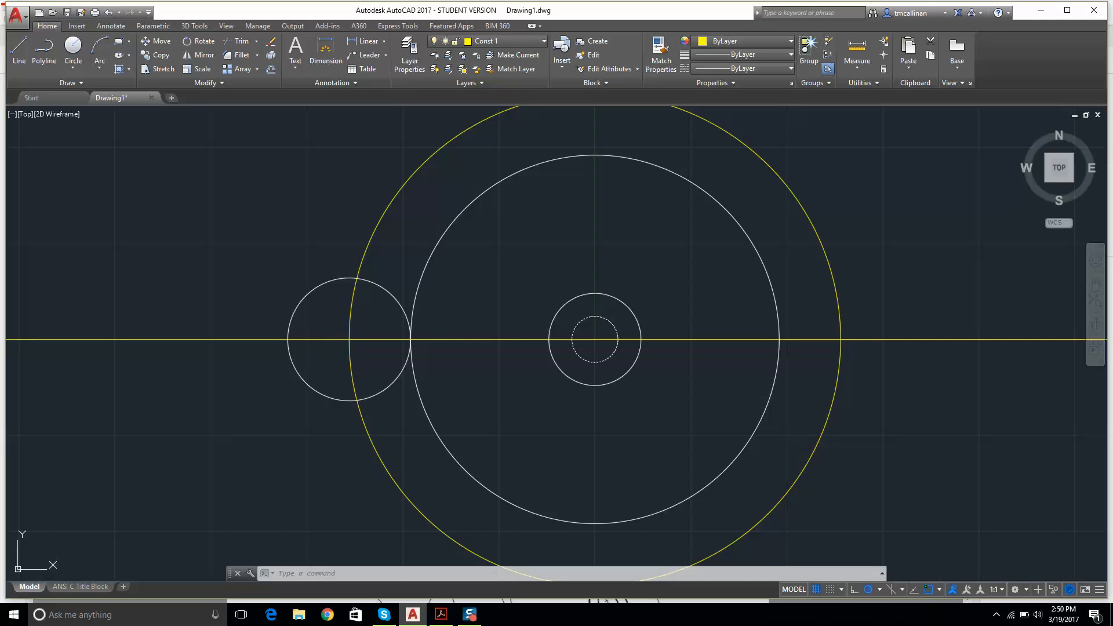
pyautogui.click(49, 81)
pyautogui.click(45, 97)
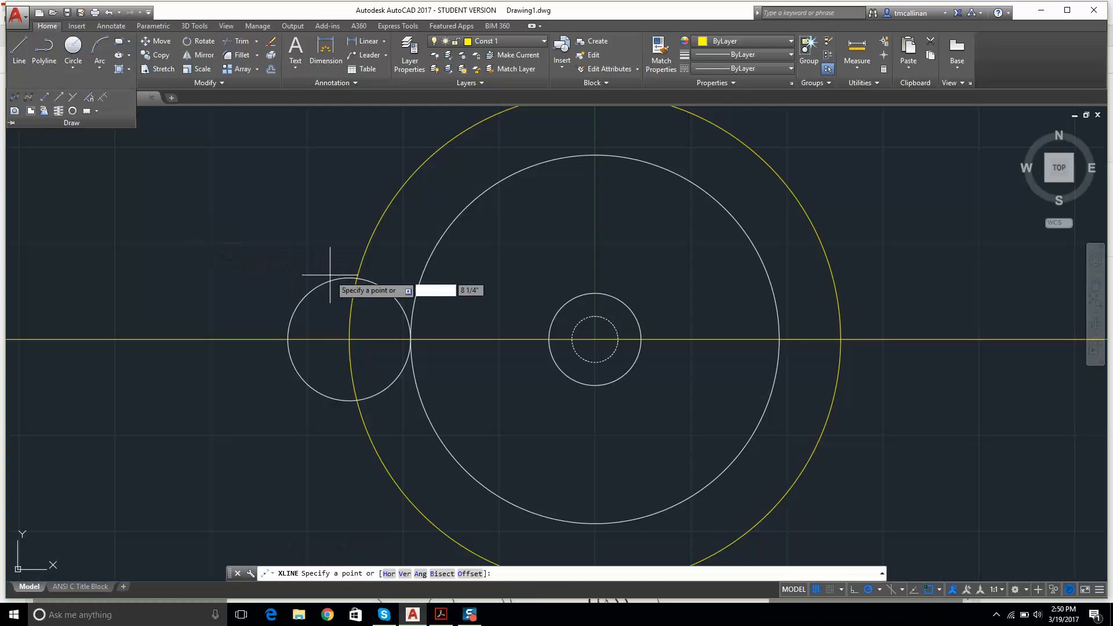
pyautogui.click(349, 277)
pyautogui.click(260, 279)
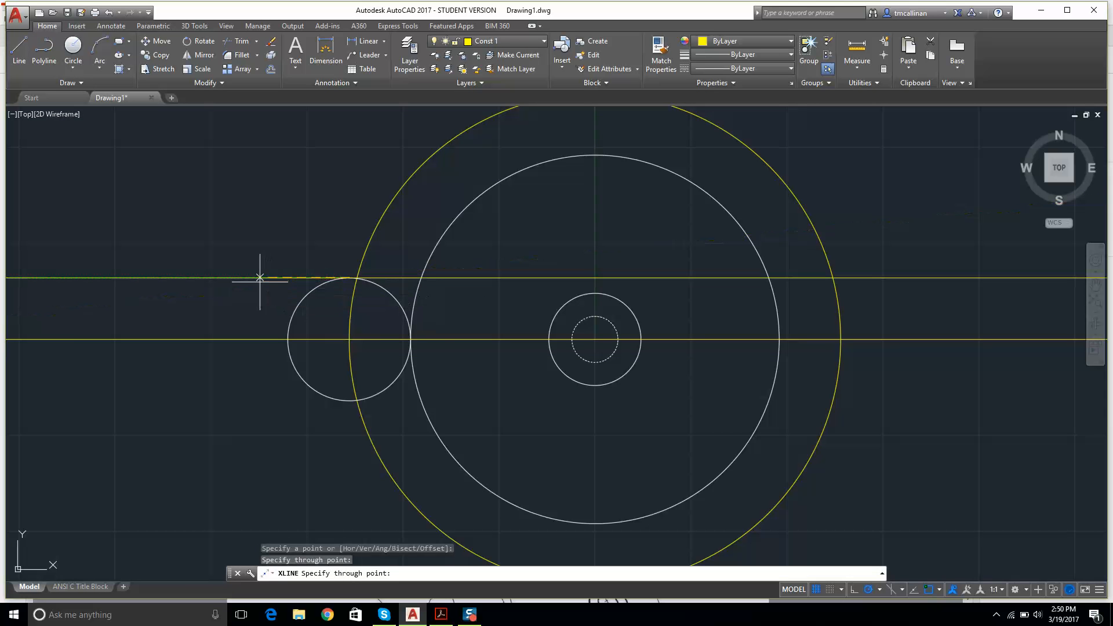
pyautogui.press('Escape')
pyautogui.press('Escape')
pyautogui.scroll(2, 418, 270)
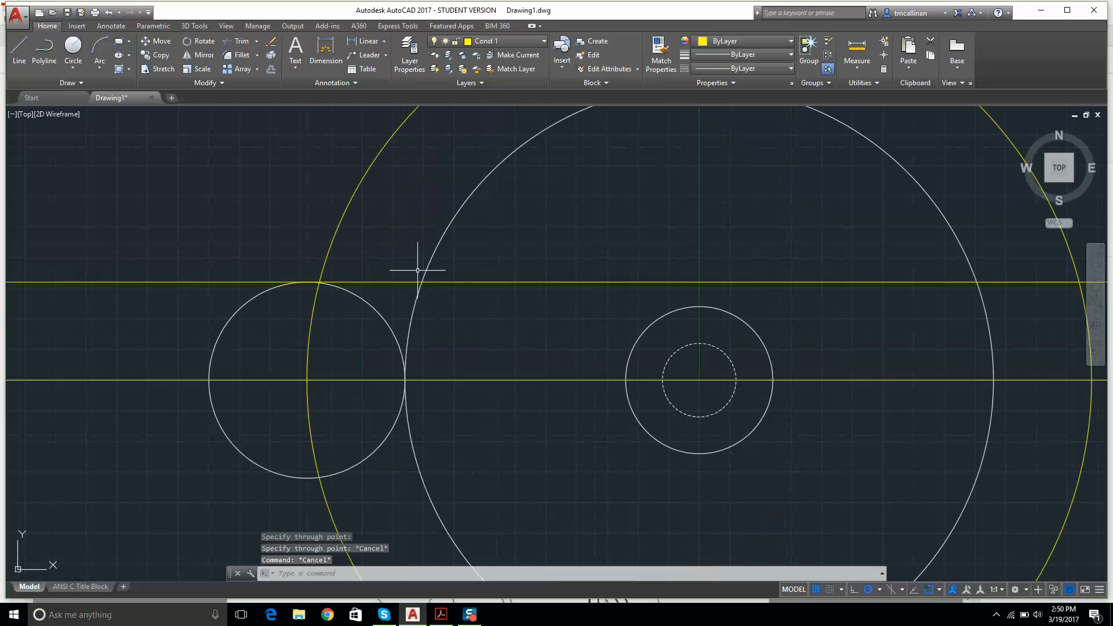
pyautogui.click(441, 616)
pyautogui.click(440, 615)
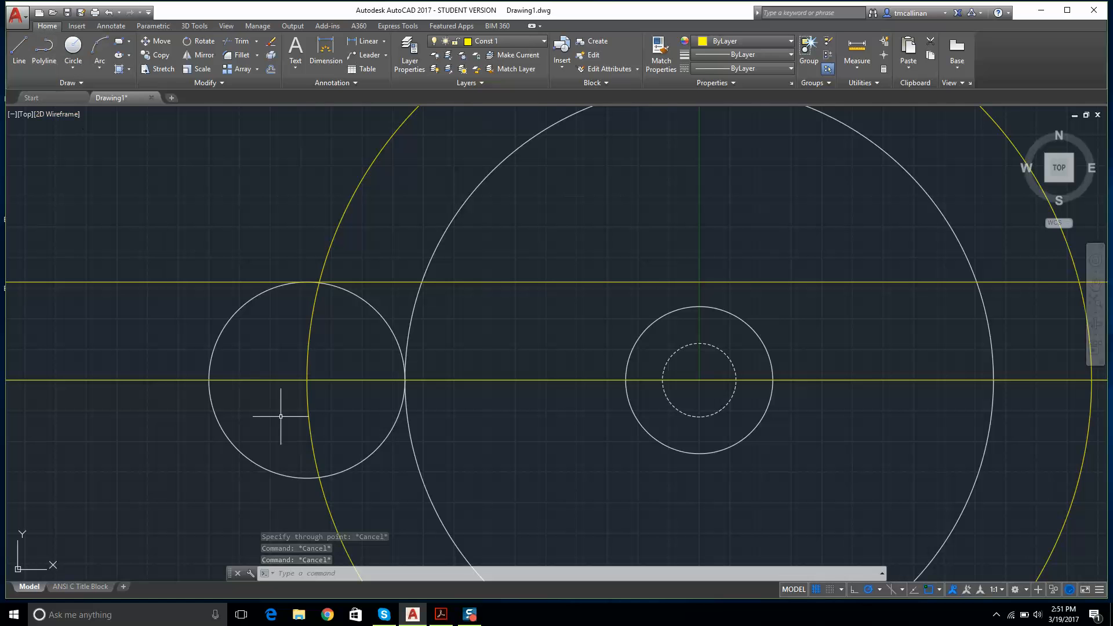
pyautogui.click(71, 82)
pyautogui.click(43, 99)
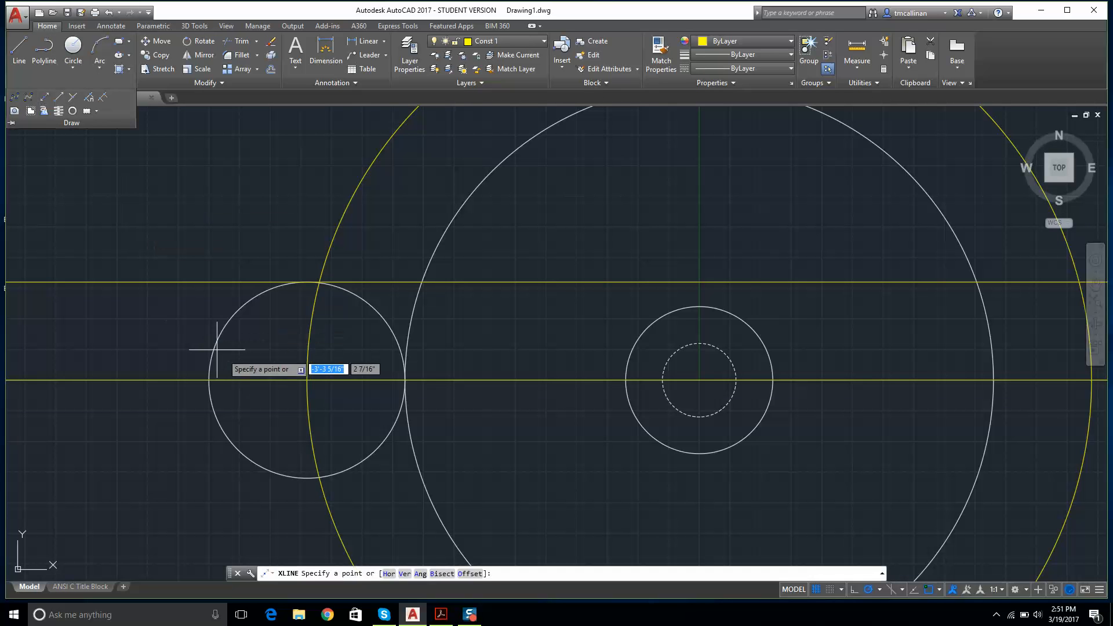
pyautogui.click(307, 379)
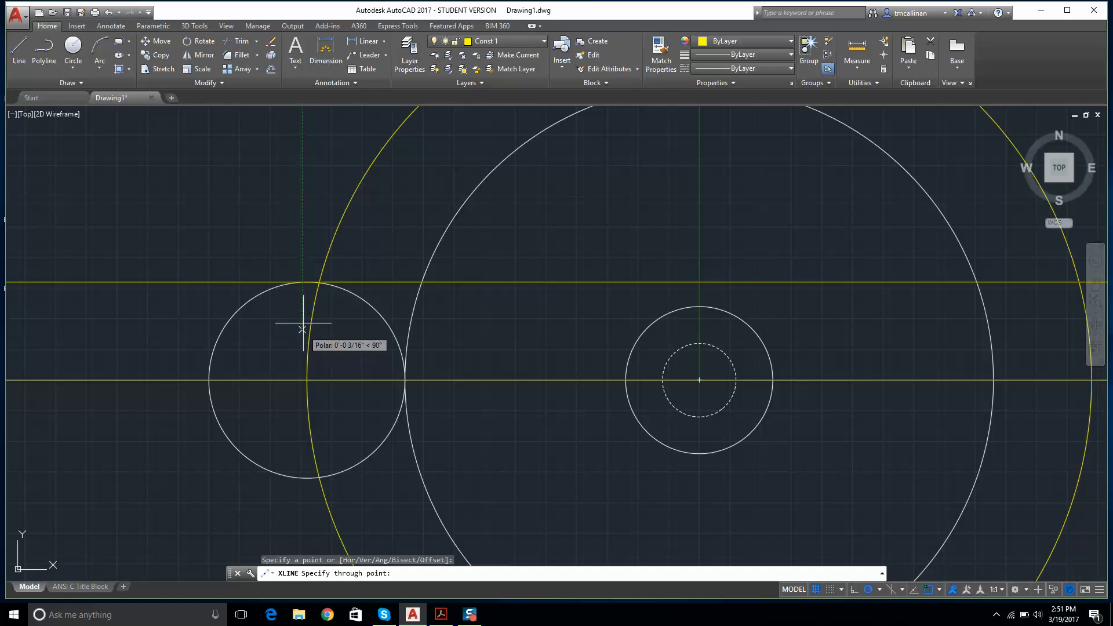
pyautogui.press('Escape')
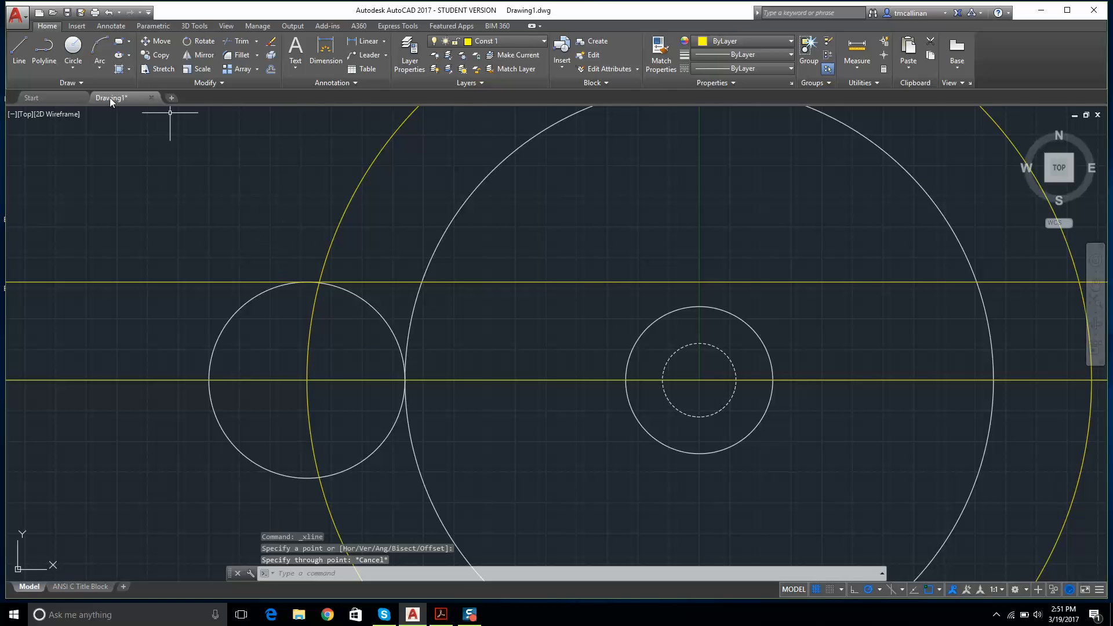
pyautogui.press('Escape')
pyautogui.click(65, 82)
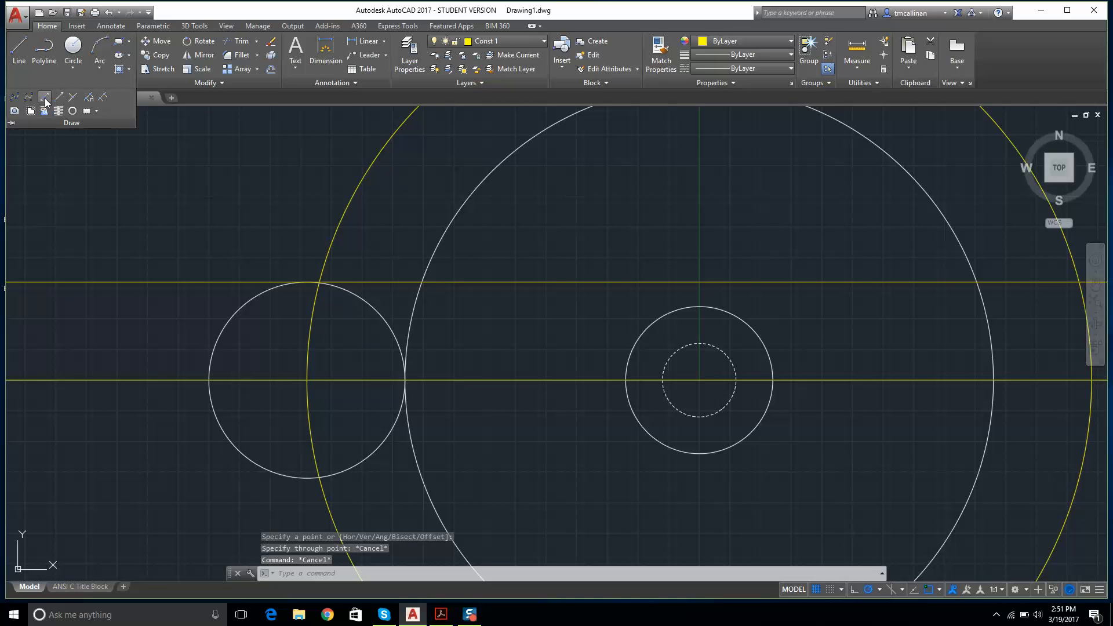
pyautogui.click(45, 102)
pyautogui.click(307, 378)
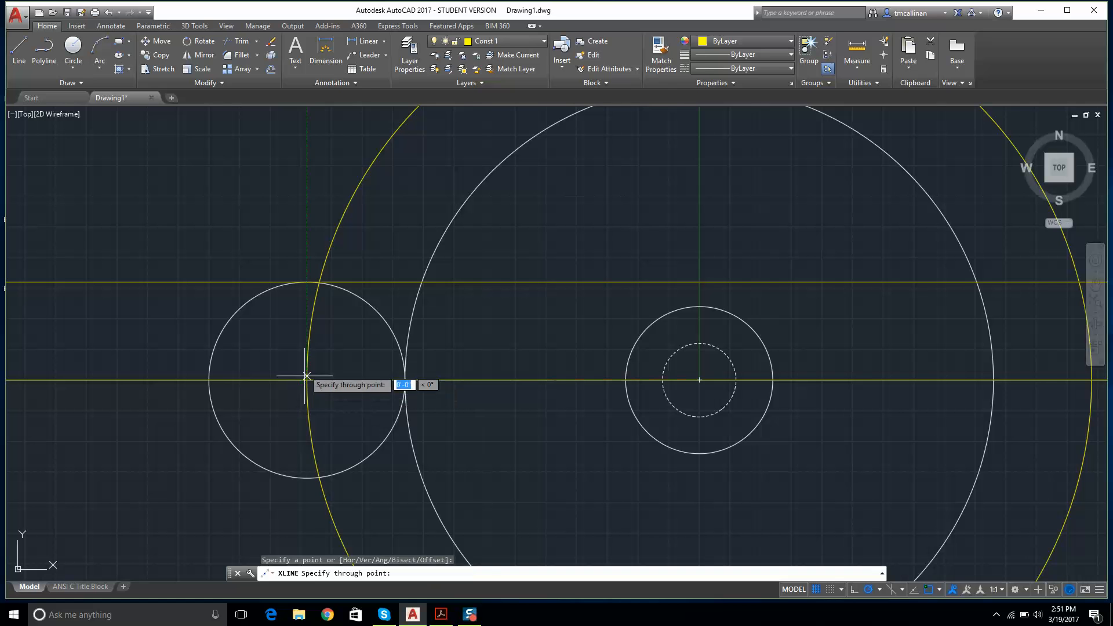
pyautogui.press('Escape')
pyautogui.press('Escape')
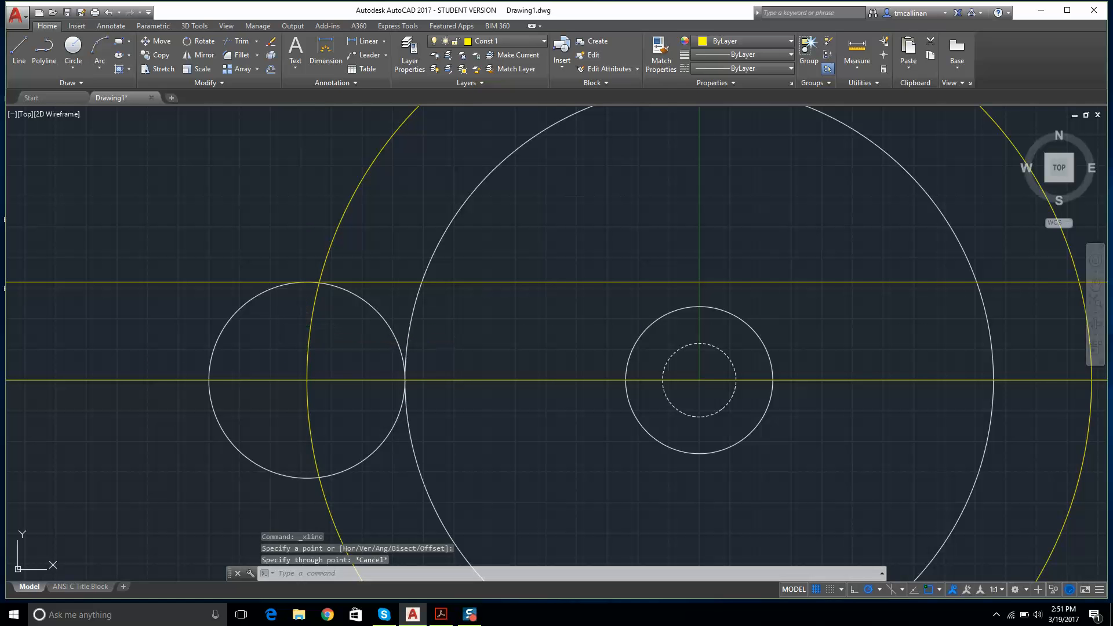
pyautogui.click(67, 83)
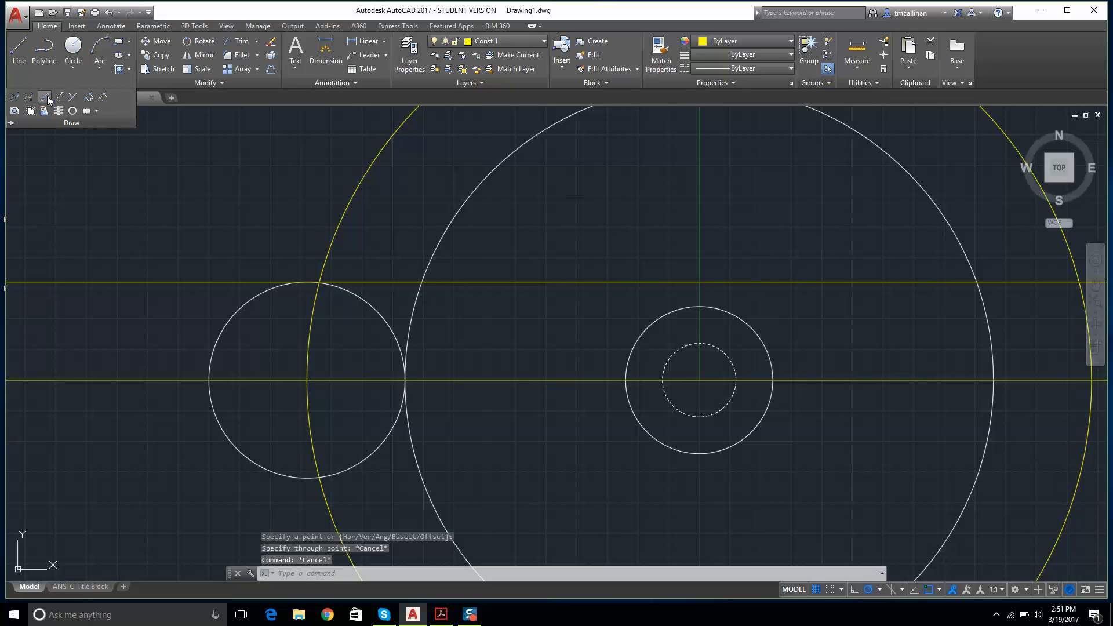
pyautogui.click(44, 96)
pyautogui.click(306, 398)
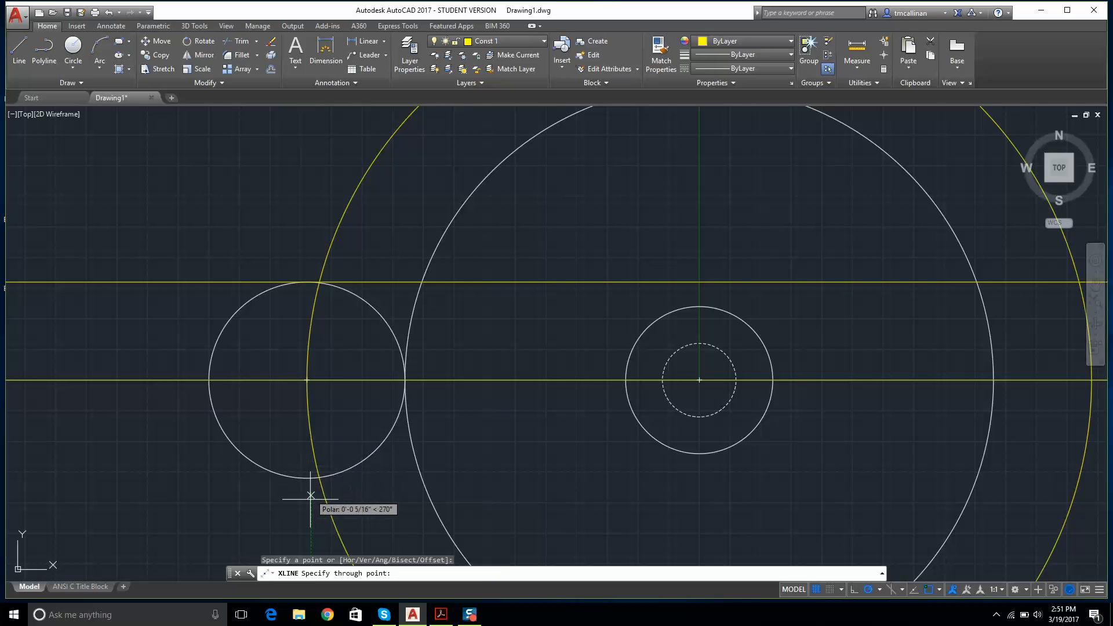
pyautogui.press('Escape')
pyautogui.scroll(-2, 293, 281)
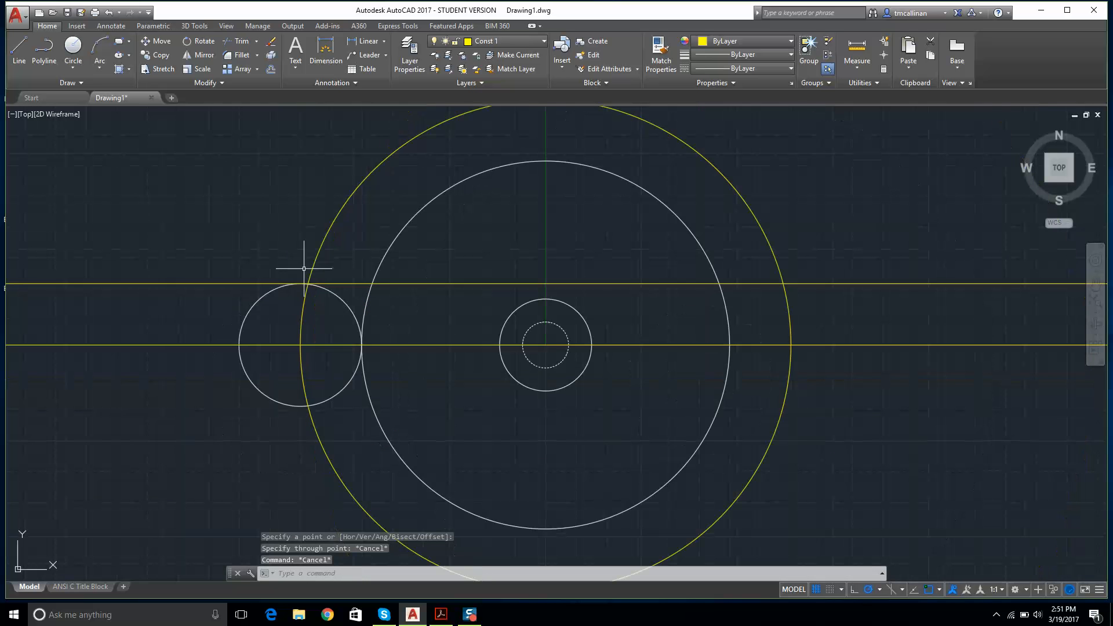
pyautogui.moveTo(416, 331); pyautogui.dragTo(583, 329, button='middle')
pyautogui.scroll(2, 552, 331)
pyautogui.scroll(-3, 583, 329)
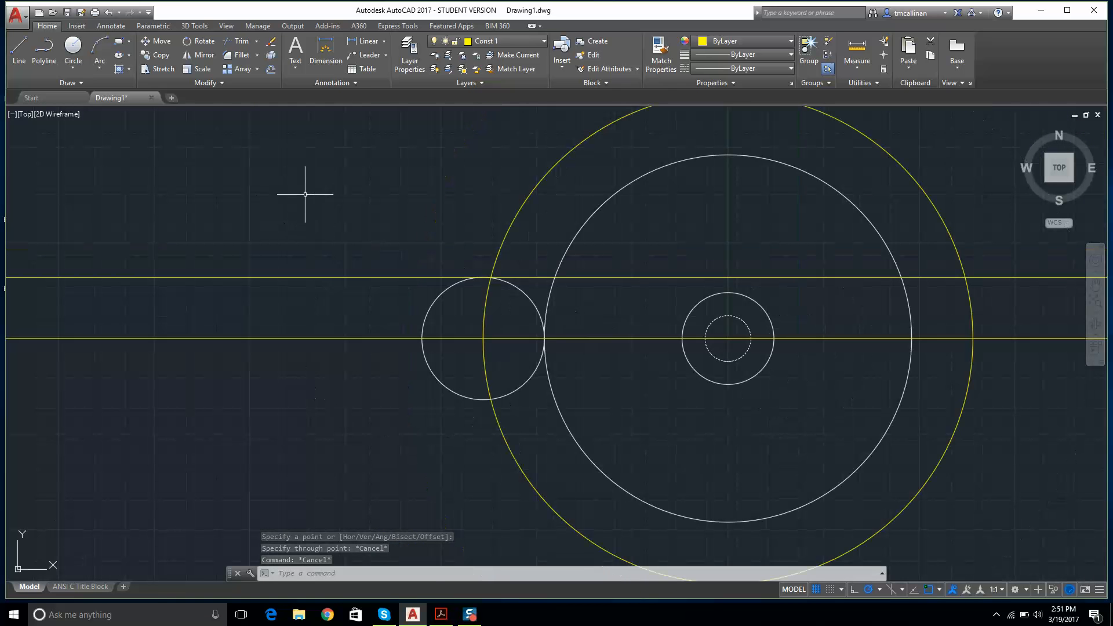
pyautogui.click(50, 85)
pyautogui.click(42, 100)
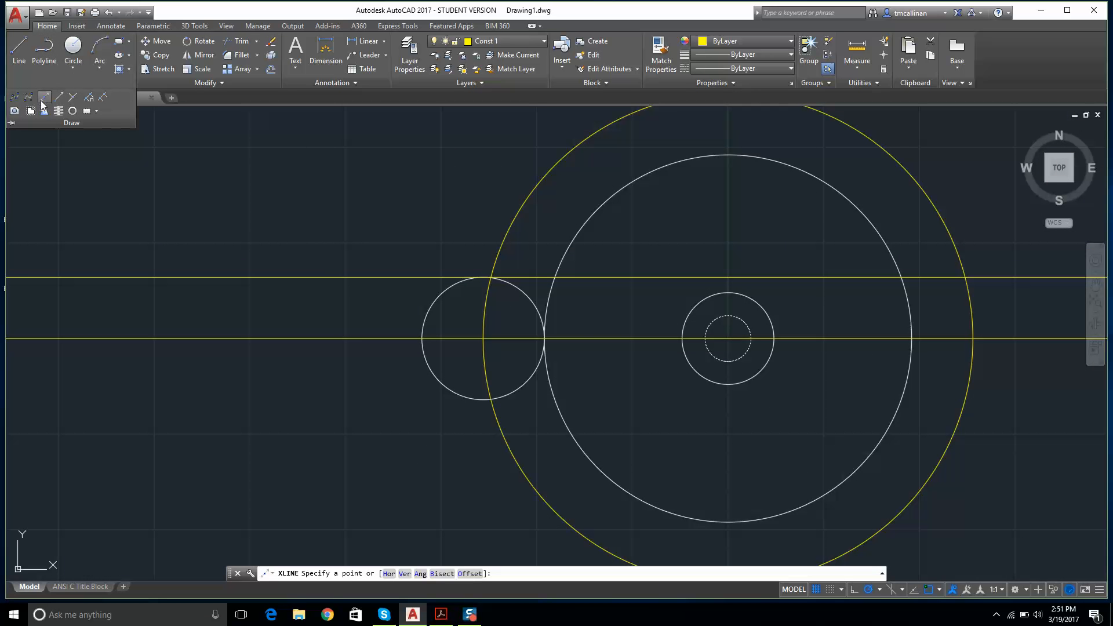
pyautogui.click(485, 278)
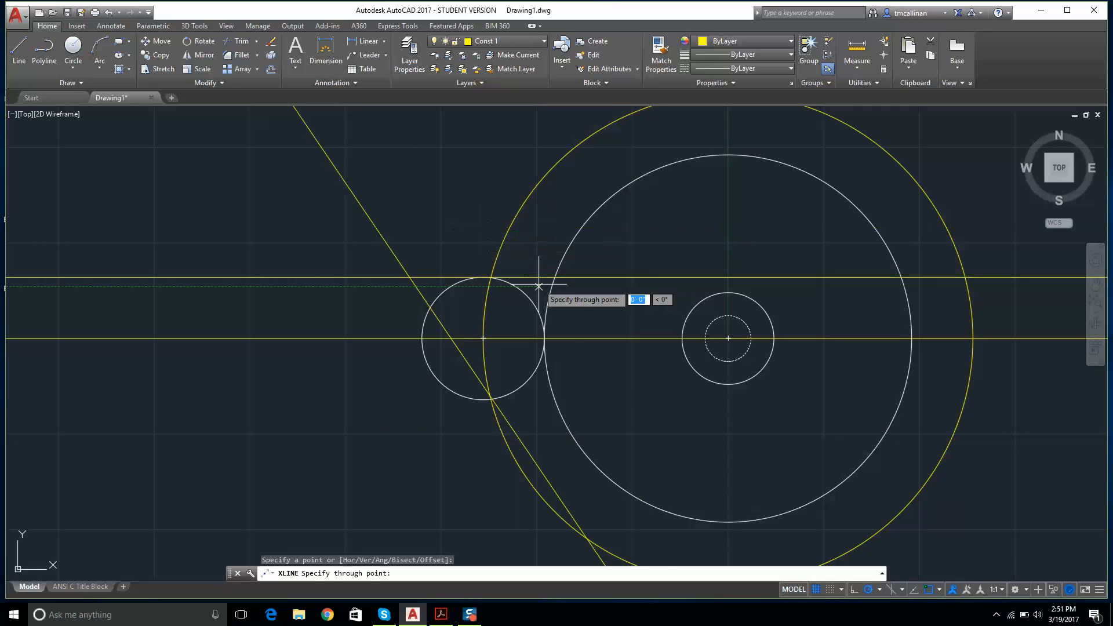
pyautogui.press('Escape')
pyautogui.press('Escape')
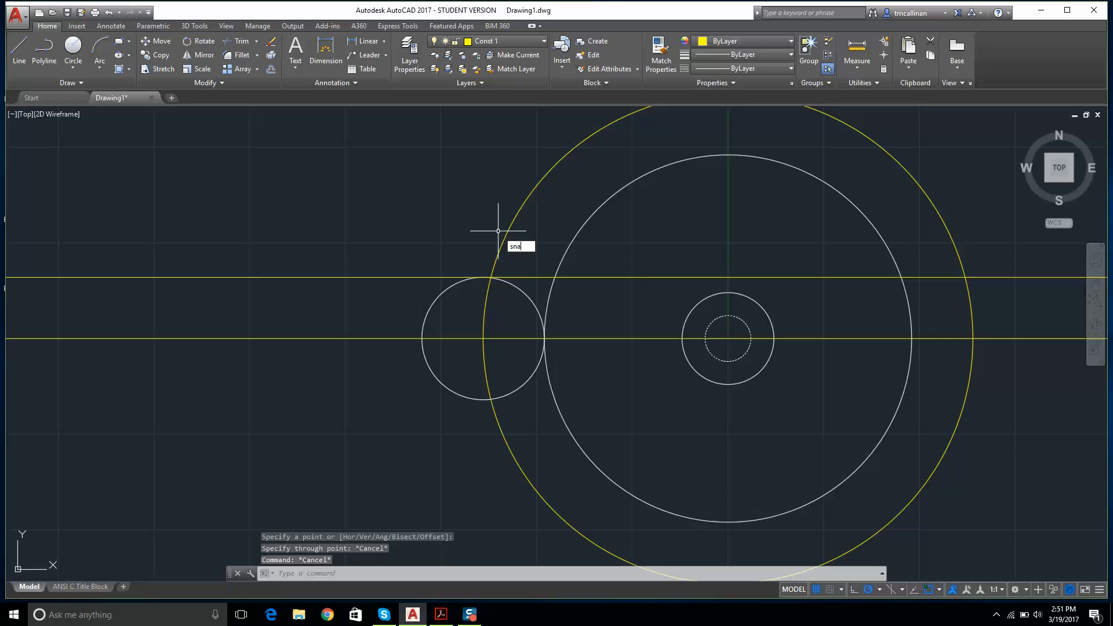
# Step: Turn snap mode off with the SNAP command
pyautogui.write('snap')
pyautogui.press('Return')
pyautogui.write('o')
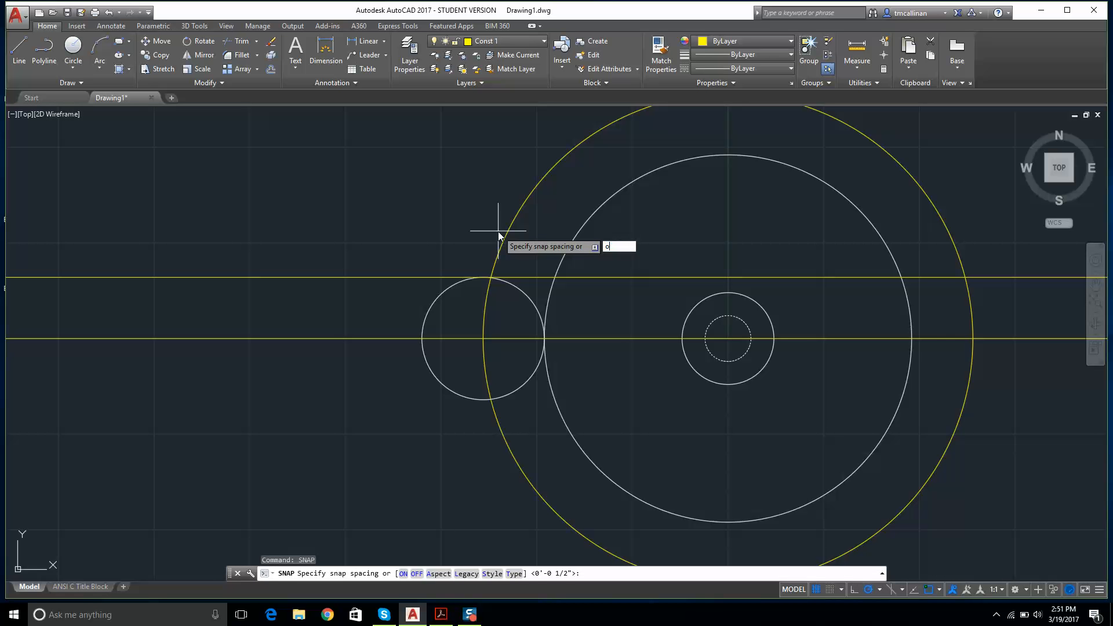
pyautogui.write('ff')
pyautogui.press('Return')
pyautogui.press('Escape')
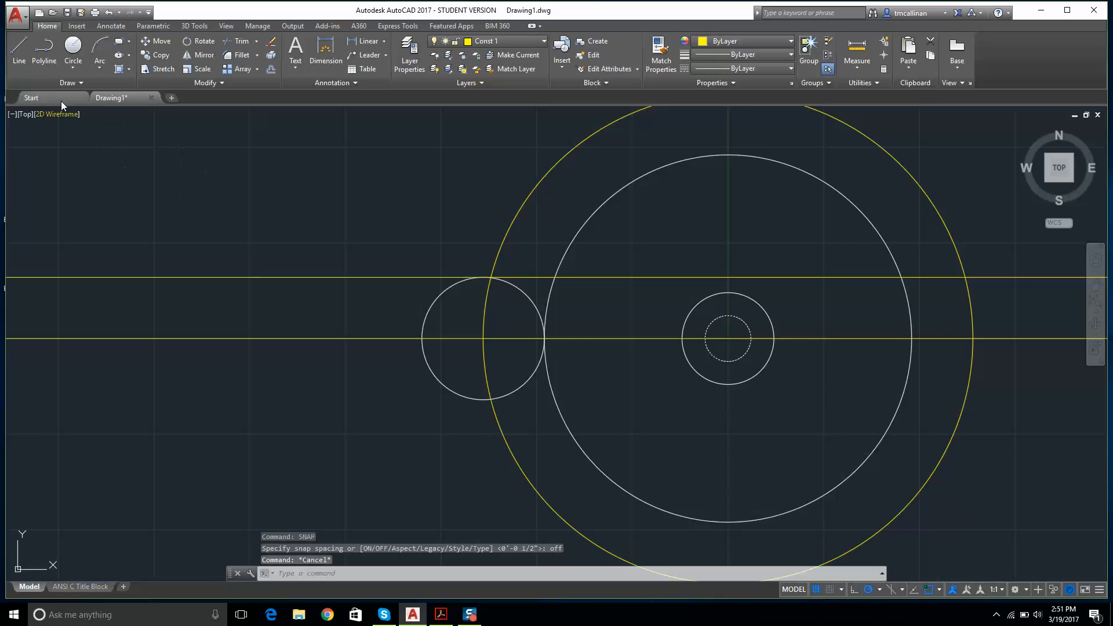
pyautogui.click(67, 83)
pyautogui.click(45, 97)
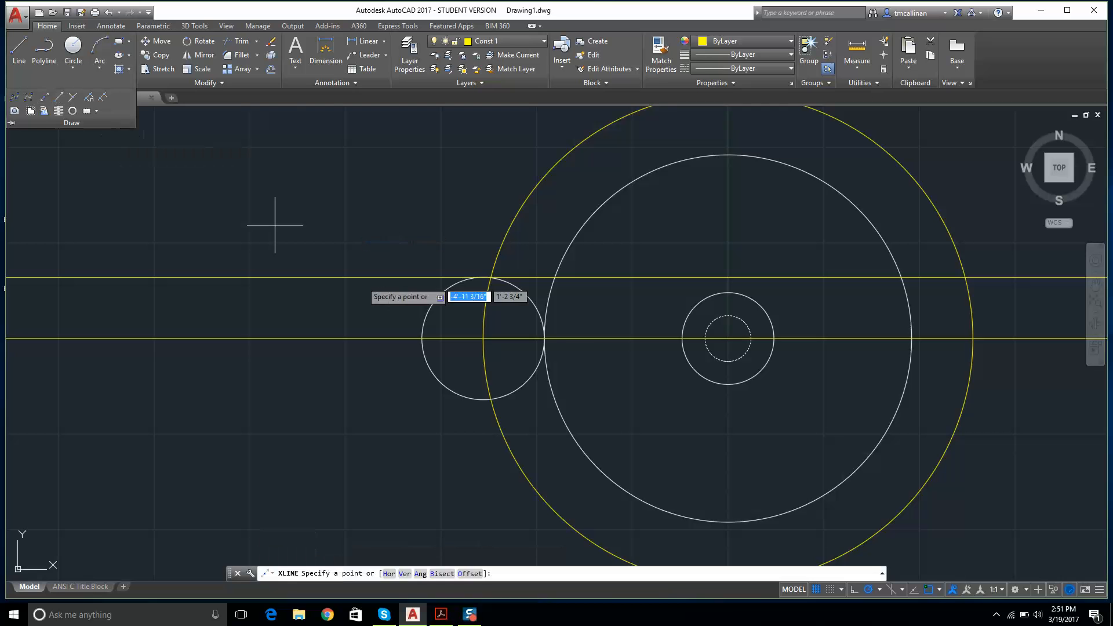
pyautogui.click(483, 338)
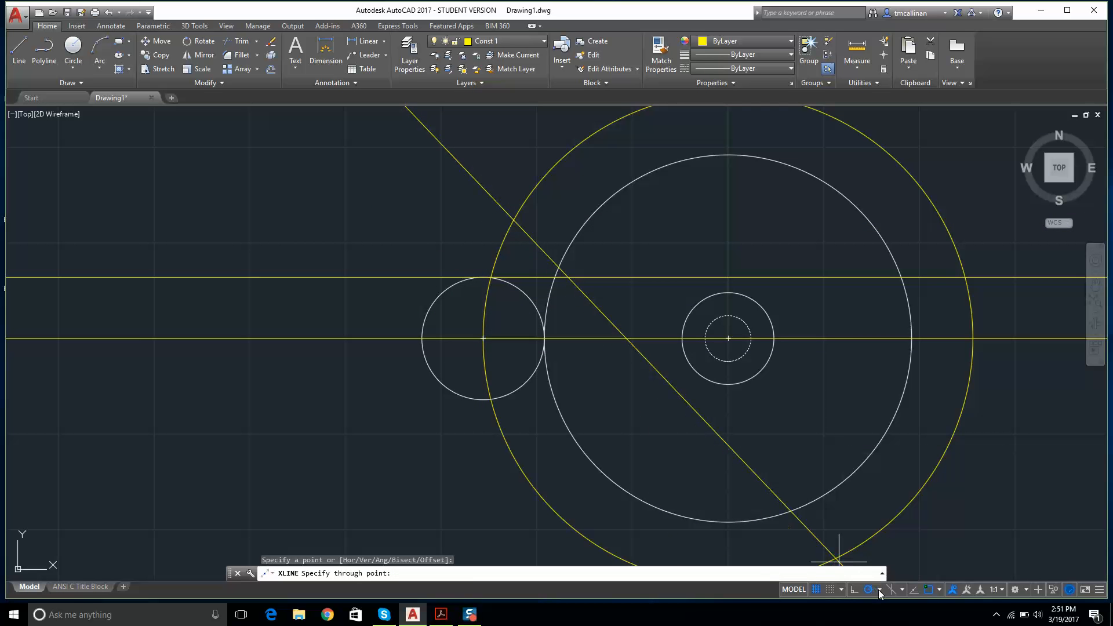
pyautogui.click(931, 592)
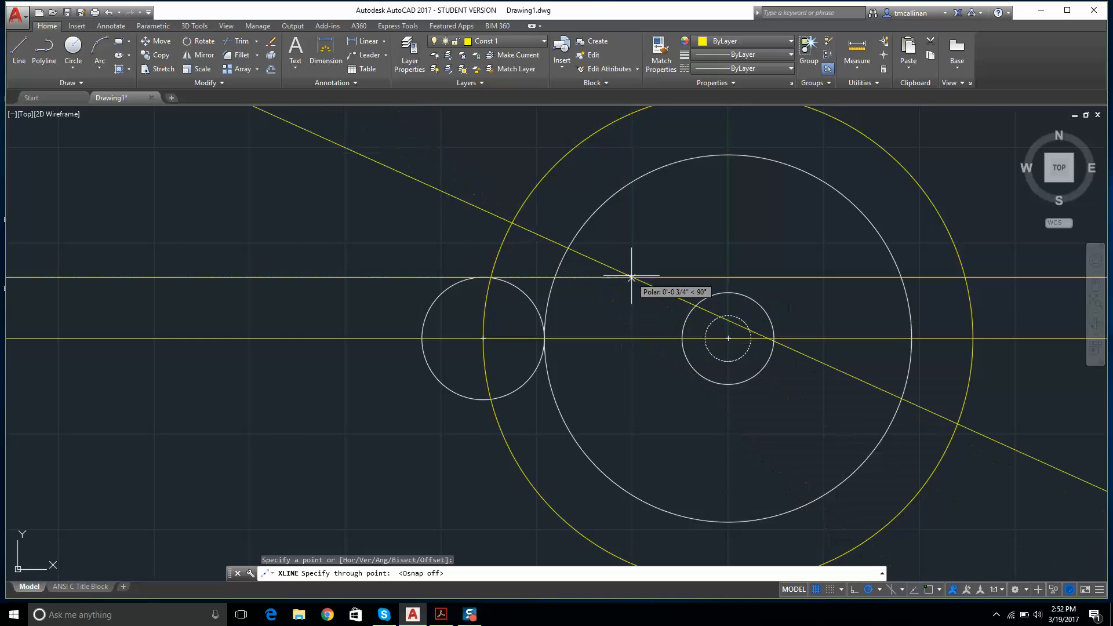
pyautogui.press('Escape')
pyautogui.scroll(-4, 504, 298)
pyautogui.scroll(2, 480, 310)
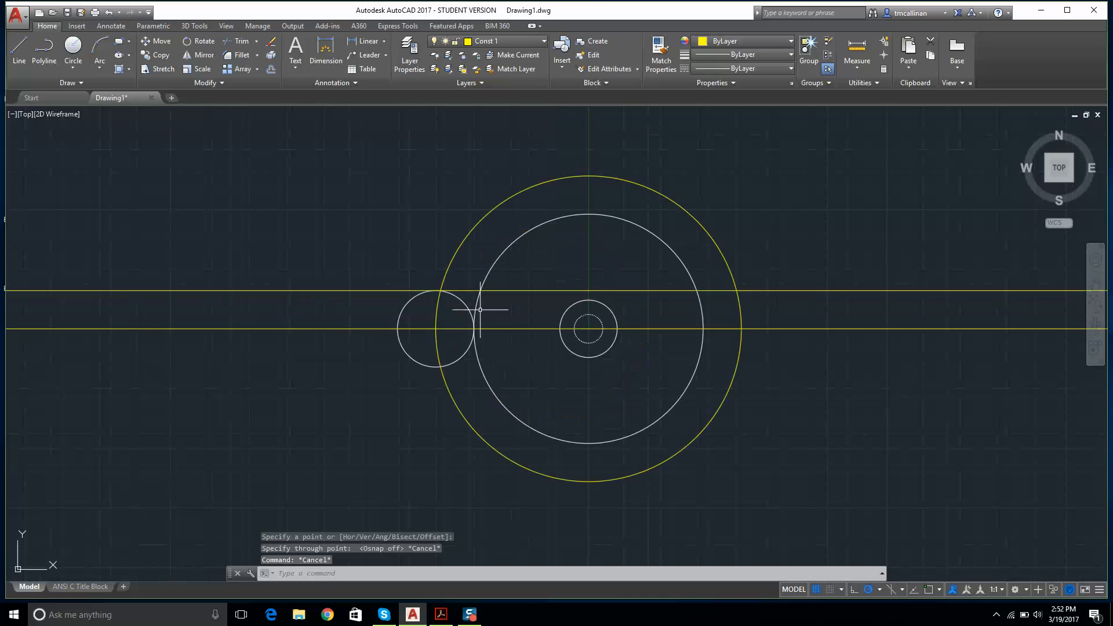
pyautogui.scroll(2, 481, 305)
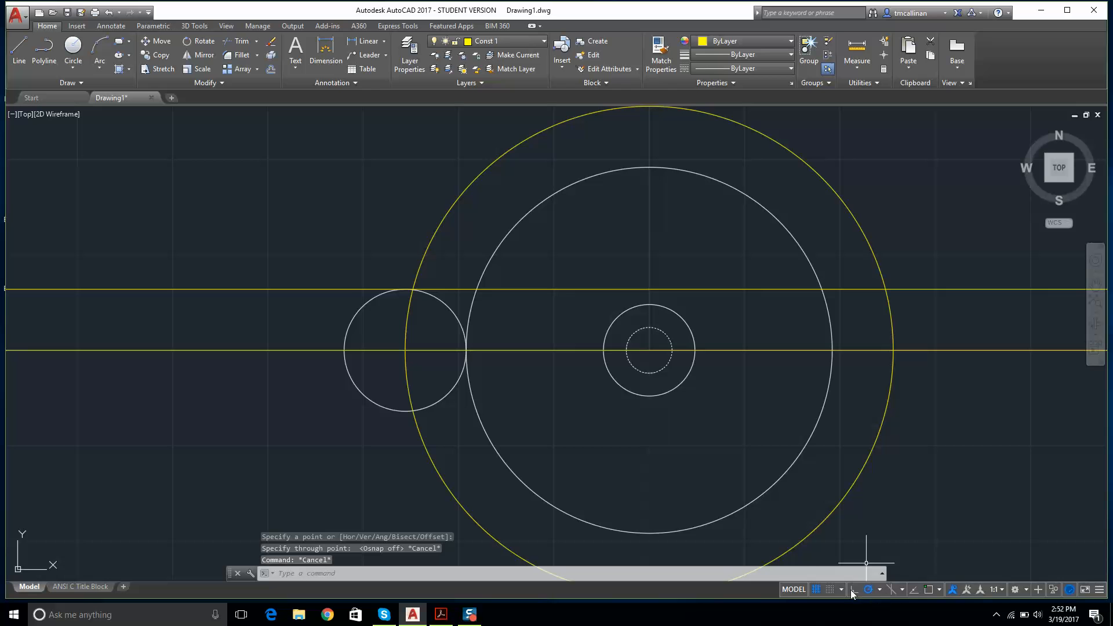
pyautogui.click(928, 590)
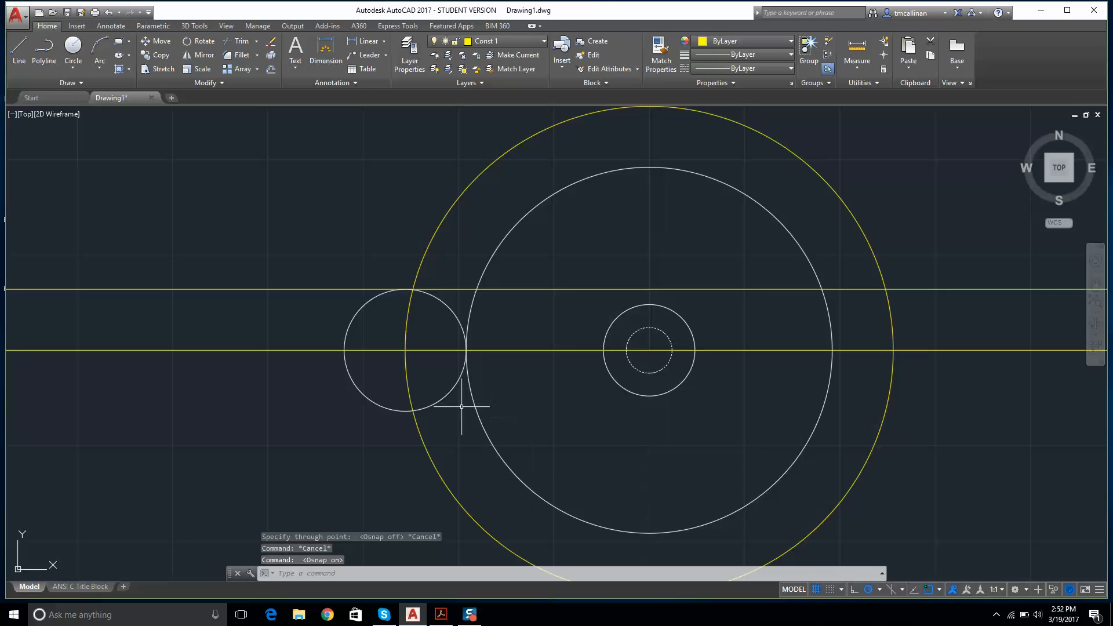
pyautogui.press('Escape')
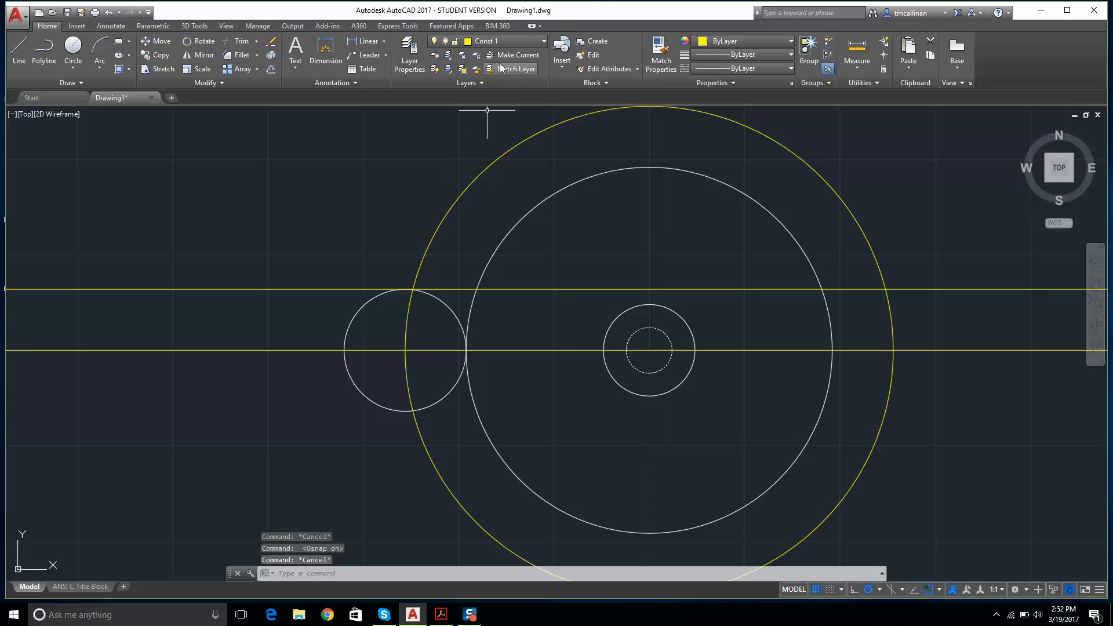
# Step: Turn layer 0 off to isolate the construction geometry, and turn it back on
pyautogui.click(505, 43)
pyautogui.click(438, 61)
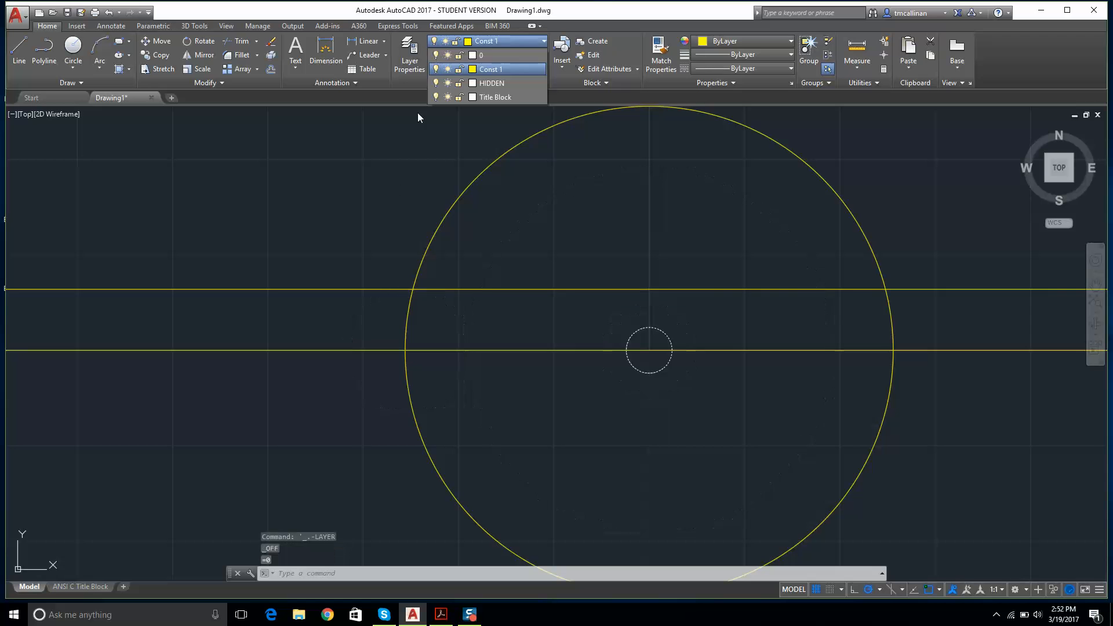
pyautogui.click(486, 42)
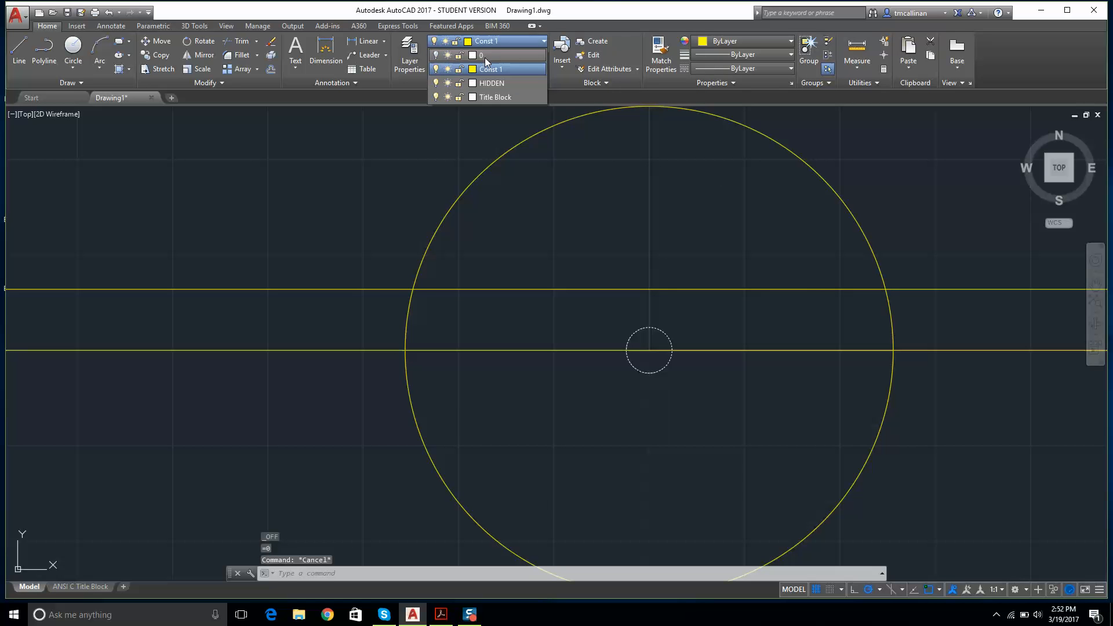
pyautogui.click(436, 55)
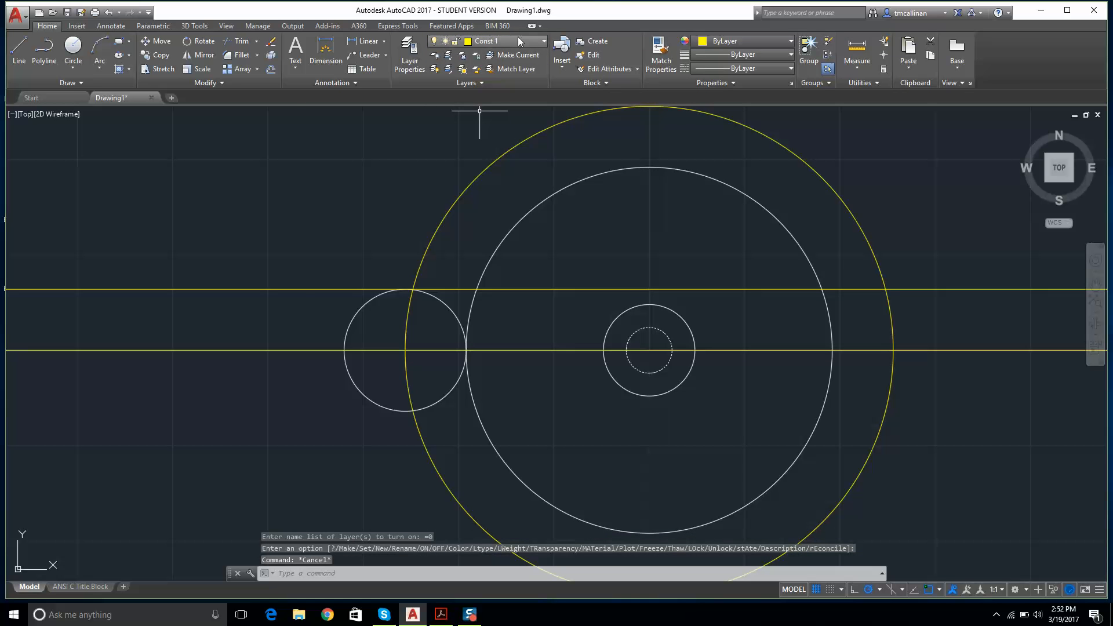
pyautogui.press('Escape')
# Step: Draw a vertical construction line through the lower quadrant and center of the chair seat circle
pyautogui.click(68, 83)
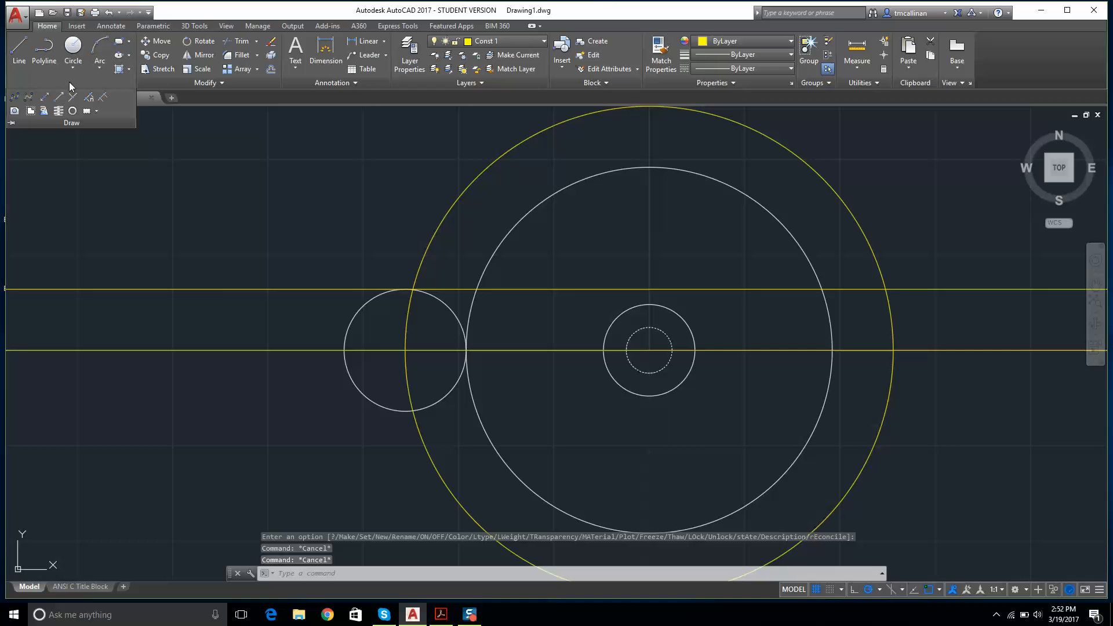
pyautogui.click(45, 103)
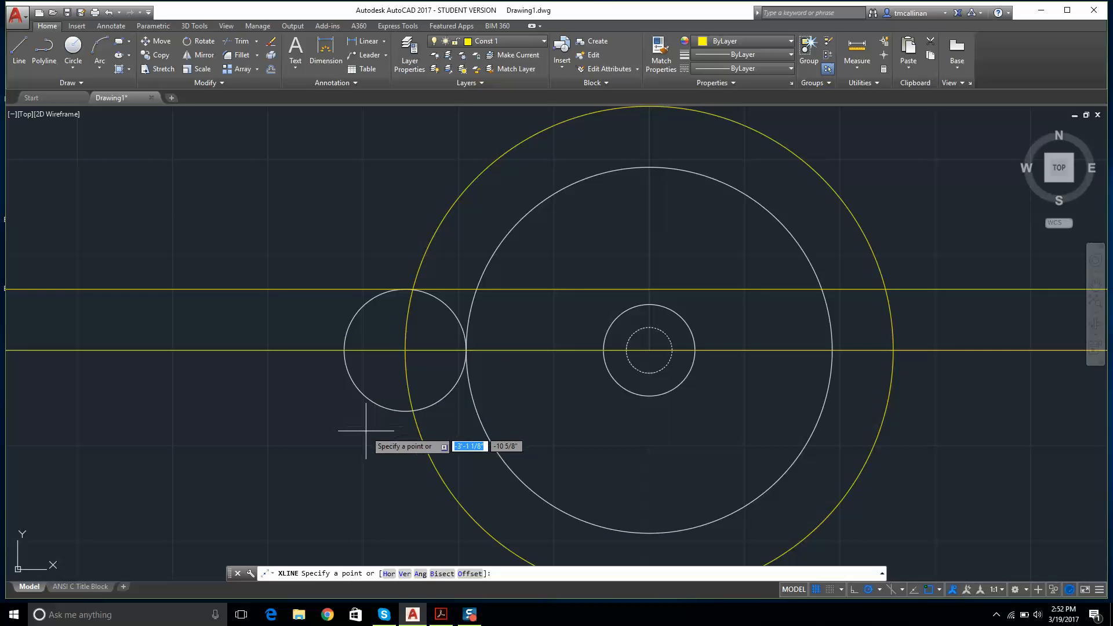
pyautogui.click(408, 410)
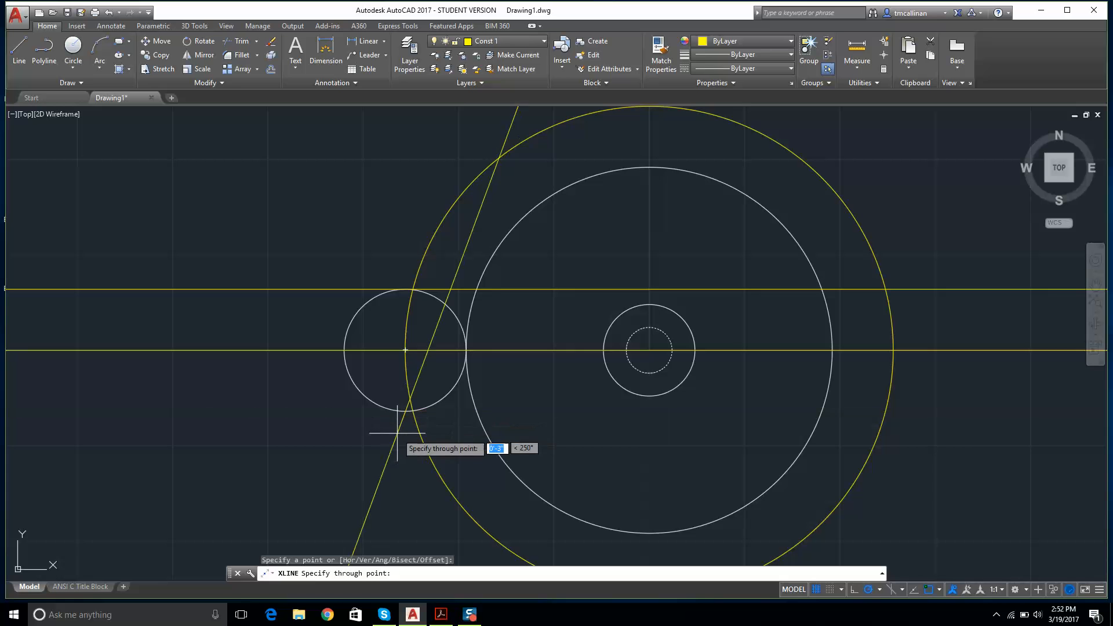
pyautogui.click(405, 452)
pyautogui.press('Escape')
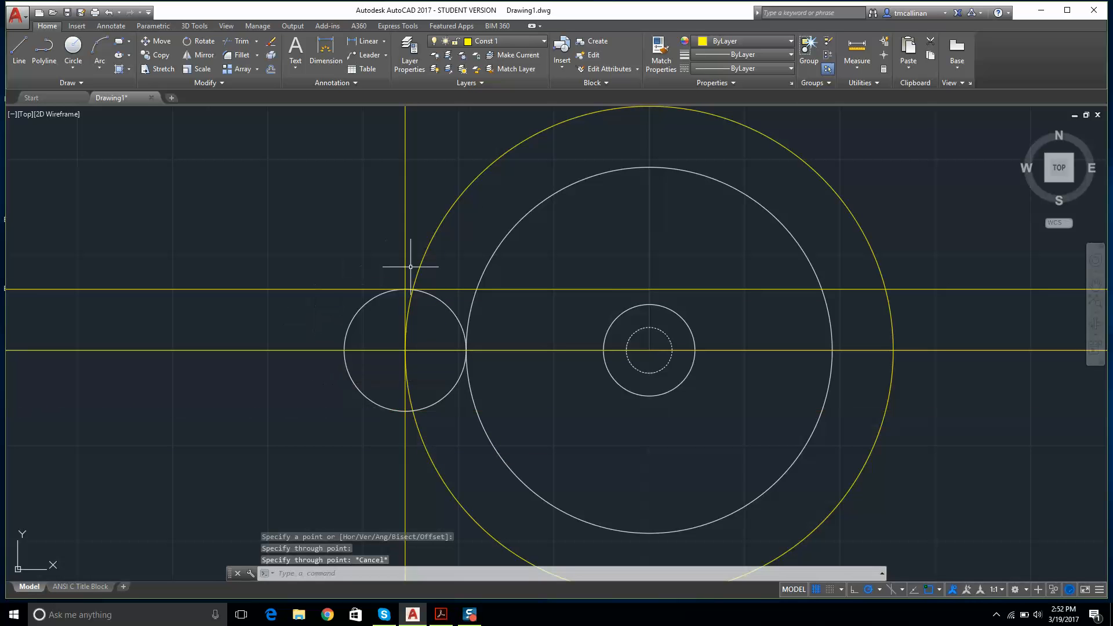
# Step: Make sure grid snapping is disabled by setting SNAP to off again
pyautogui.scroll(-5, 411, 267)
pyautogui.scroll(4, 445, 238)
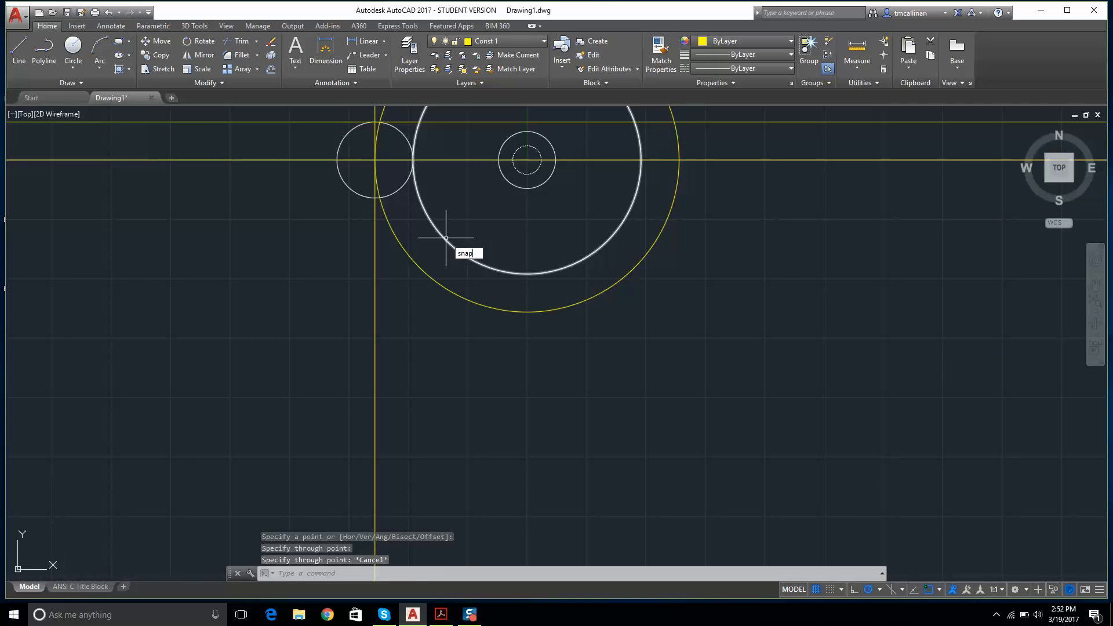
pyautogui.press('Return')
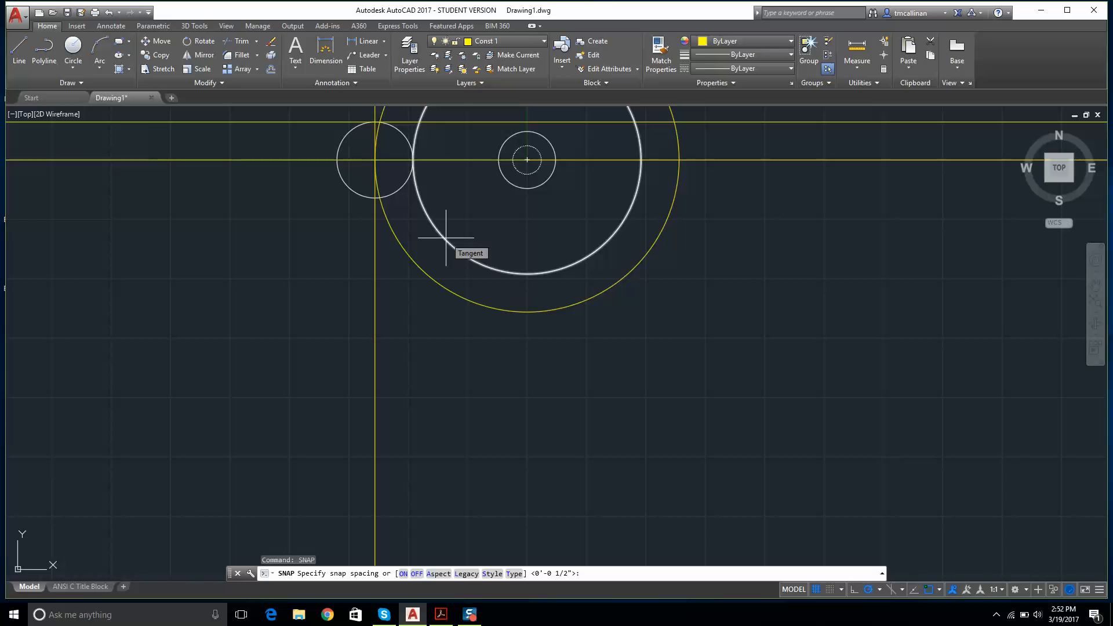
pyautogui.write('of')
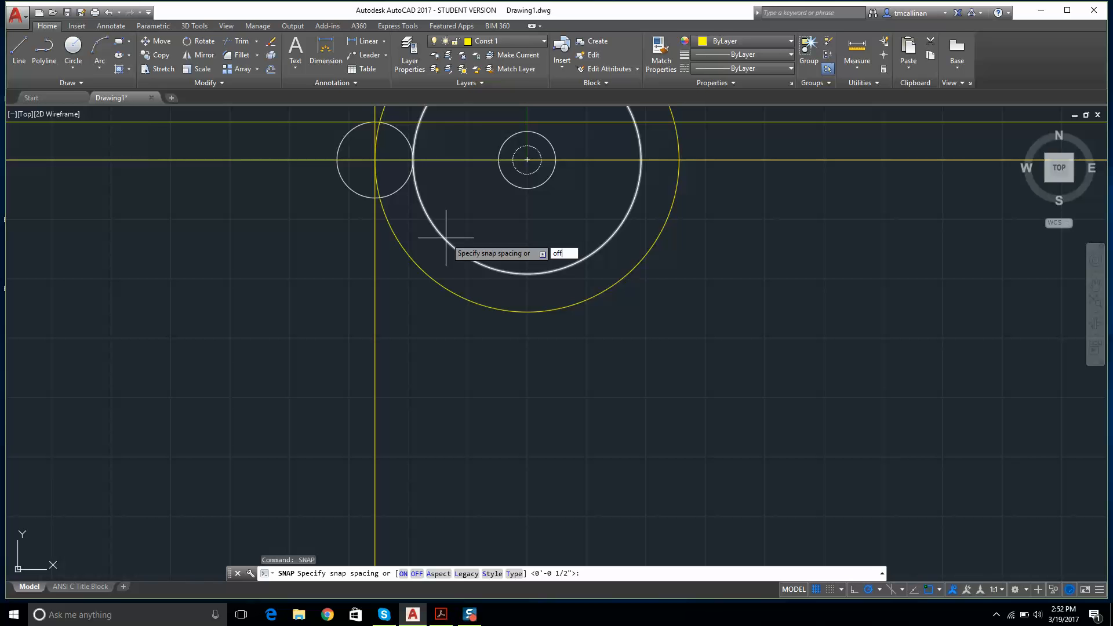
pyautogui.write('f')
pyautogui.press('Return')
pyautogui.press('Escape')
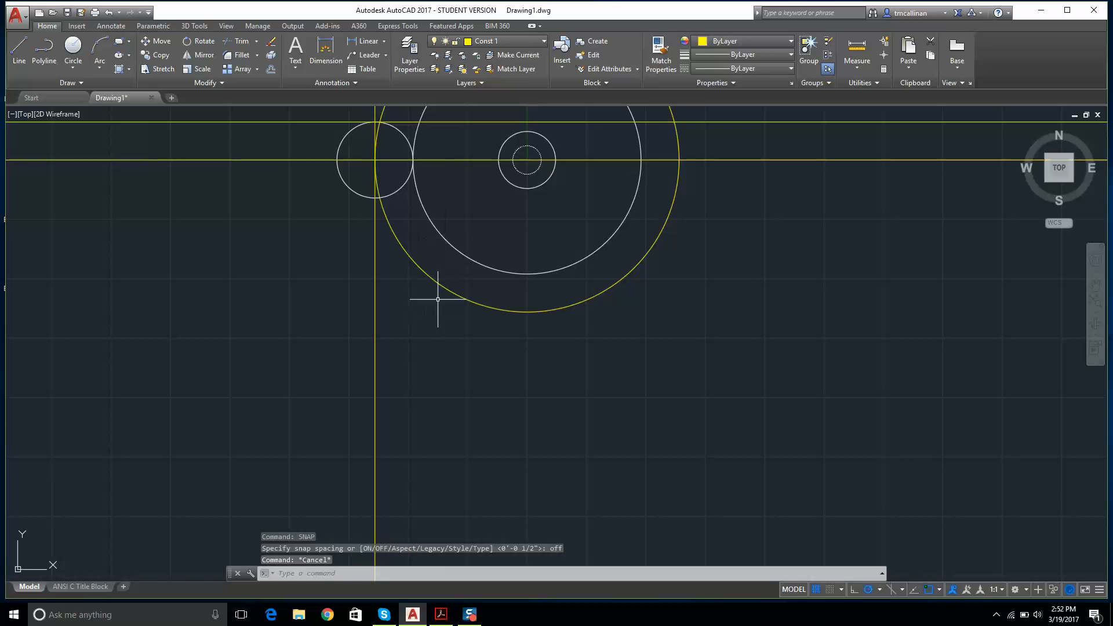
# Step: Offset the vertical construction line through the seat circle by 6" to both sides
pyautogui.scroll(3, 443, 298)
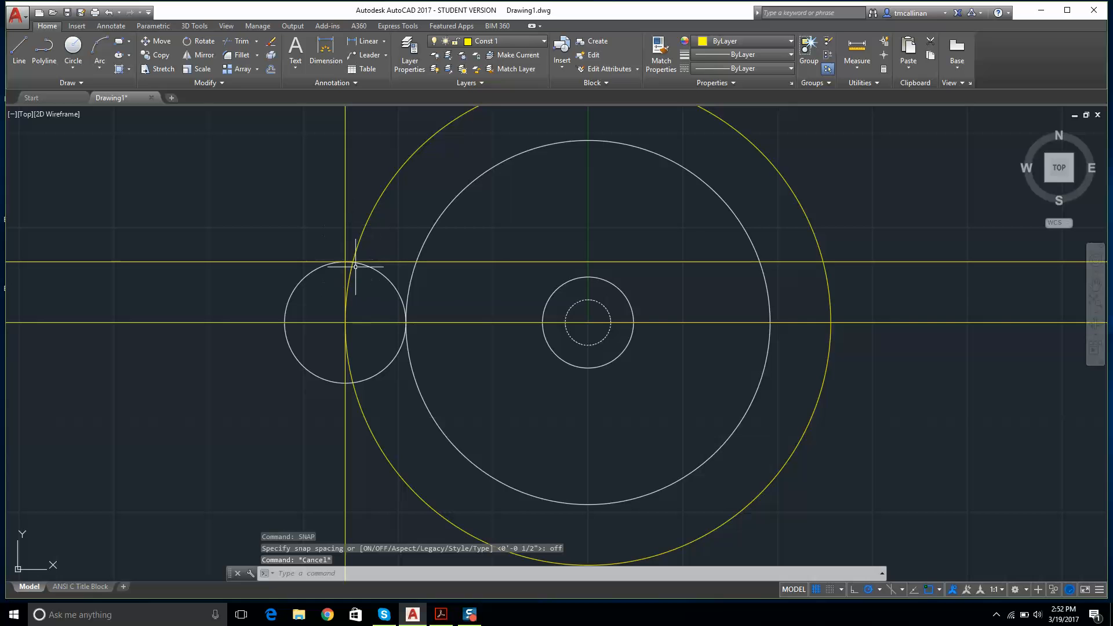
pyautogui.scroll(-2, 342, 287)
pyautogui.scroll(4, 359, 273)
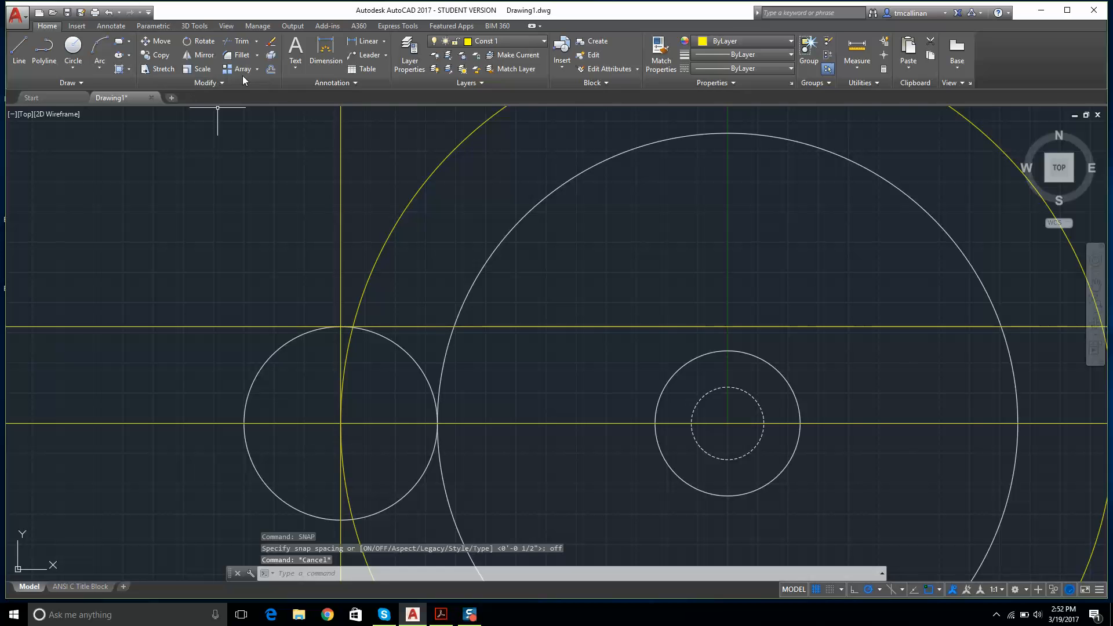
pyautogui.click(269, 68)
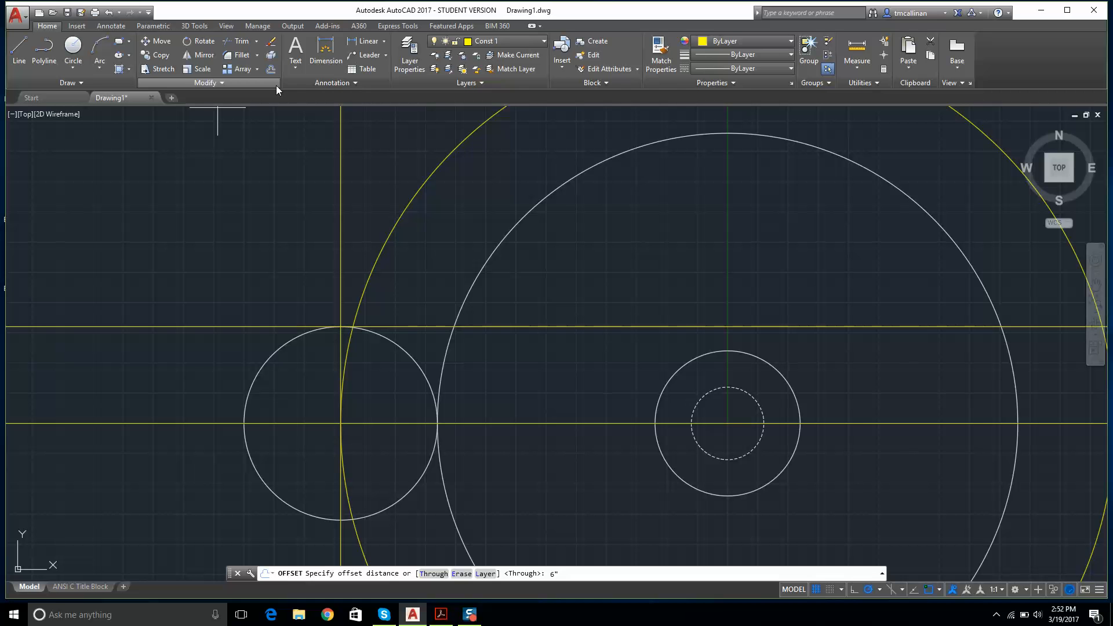
pyautogui.press('Return')
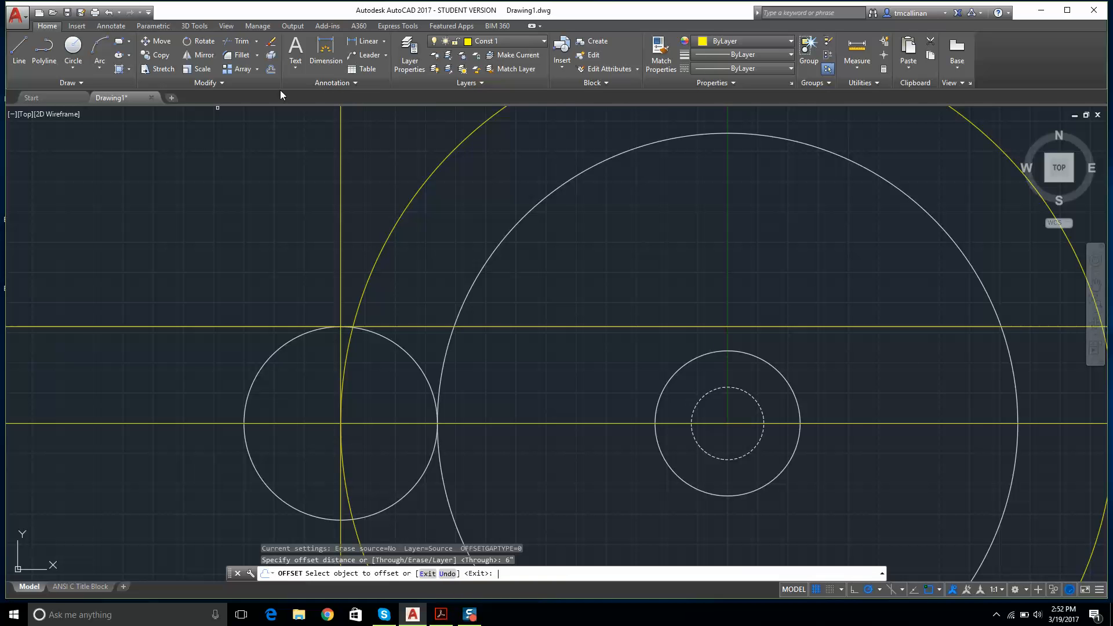
pyautogui.click(341, 232)
pyautogui.click(398, 241)
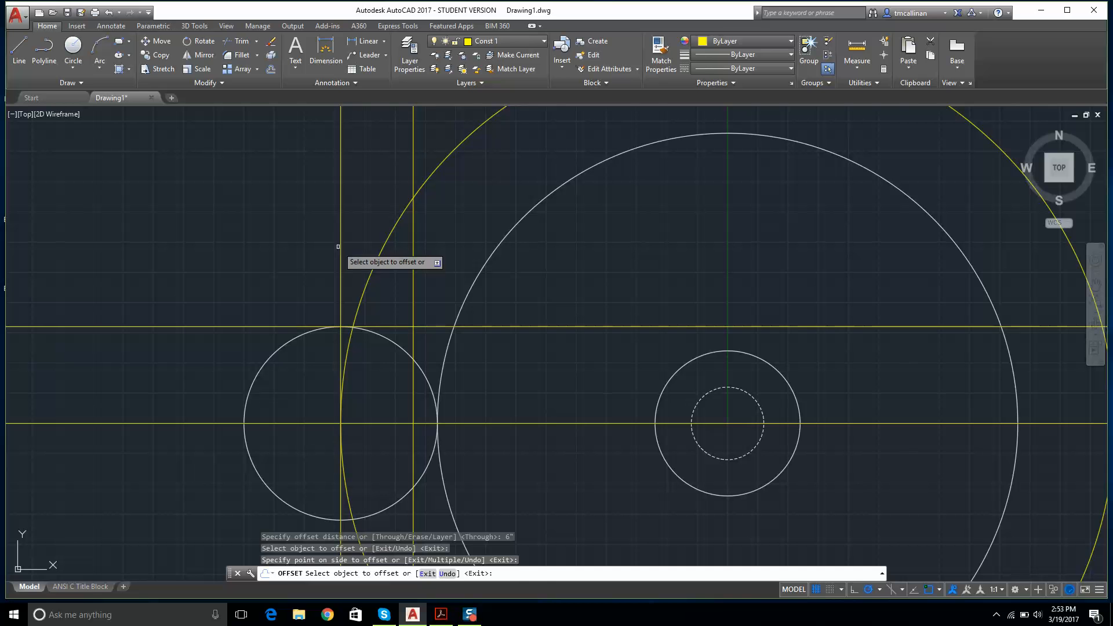
pyautogui.click(339, 247)
pyautogui.click(293, 248)
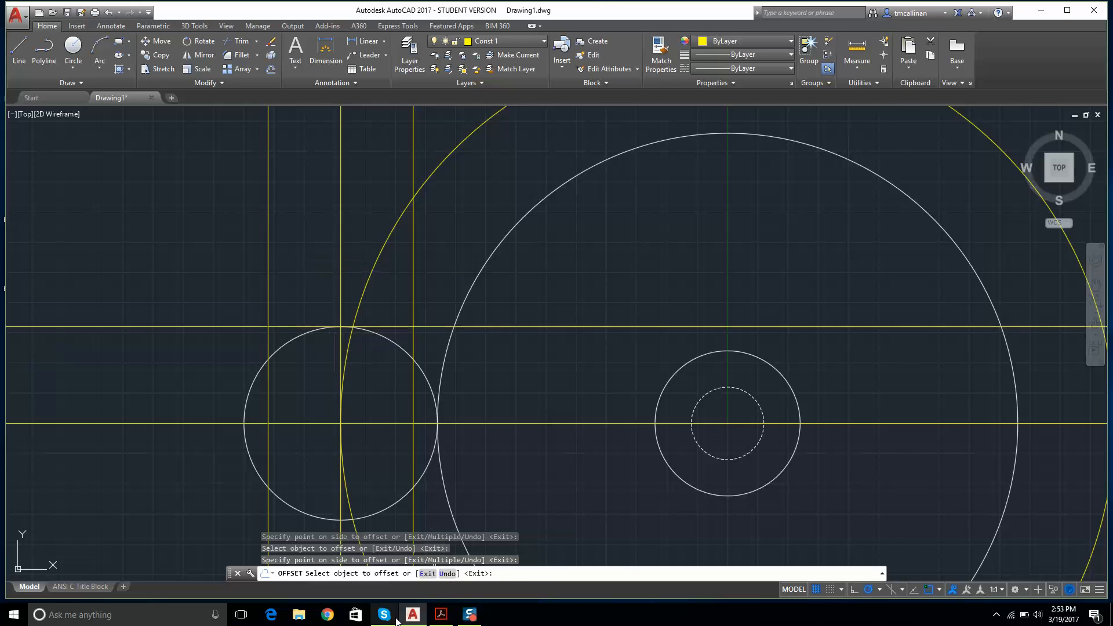
# Step: Check the armrest thickness in the exercise PDF and offset the horizontal construction line at the seat circle's top upward by 2" in AutoCAD
pyautogui.click(442, 617)
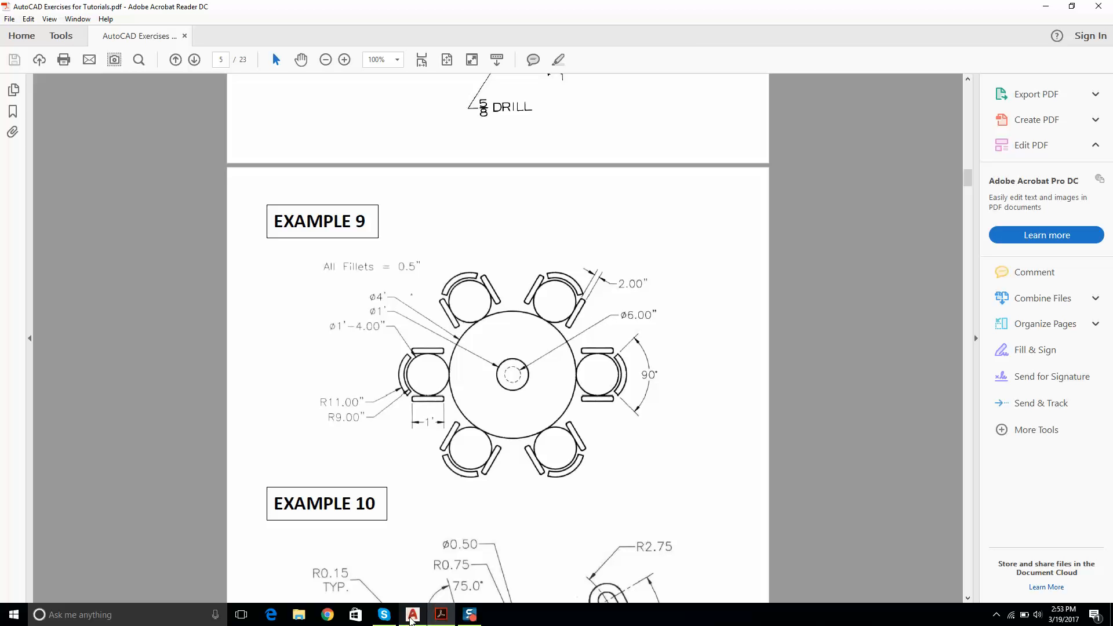
pyautogui.click(412, 615)
pyautogui.press('Escape')
pyautogui.click(269, 70)
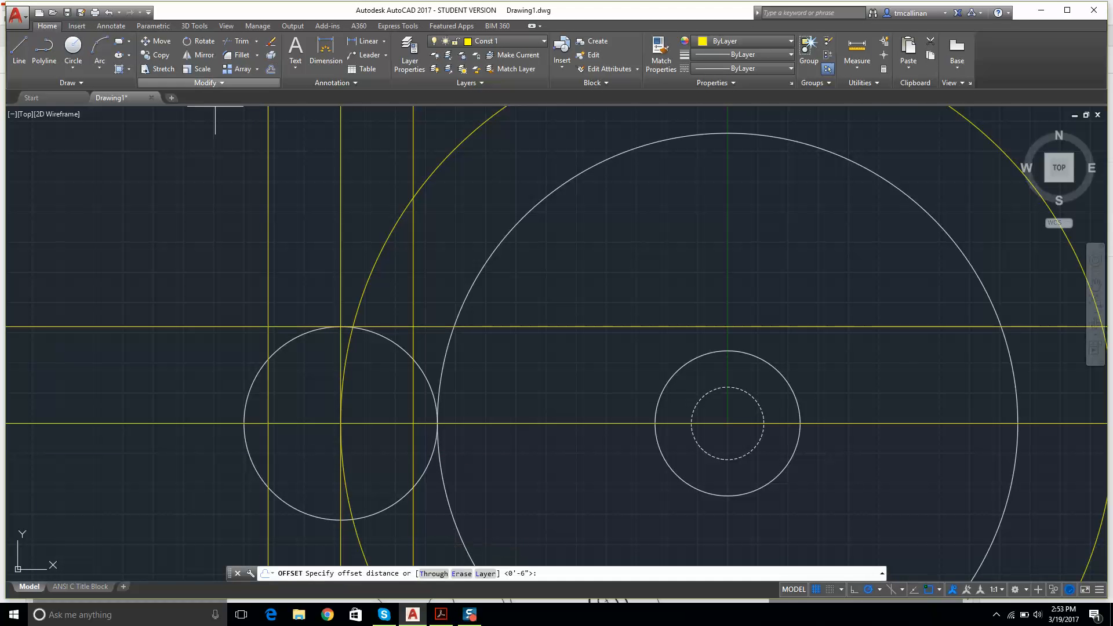
pyautogui.write('2')
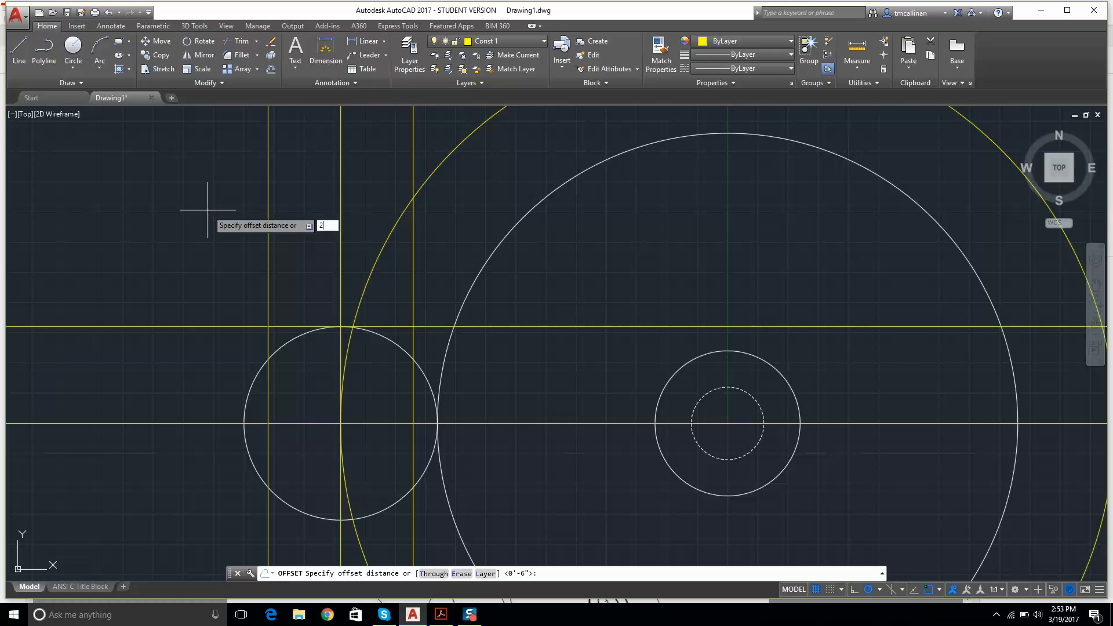
pyautogui.write('"')
pyautogui.press('Return')
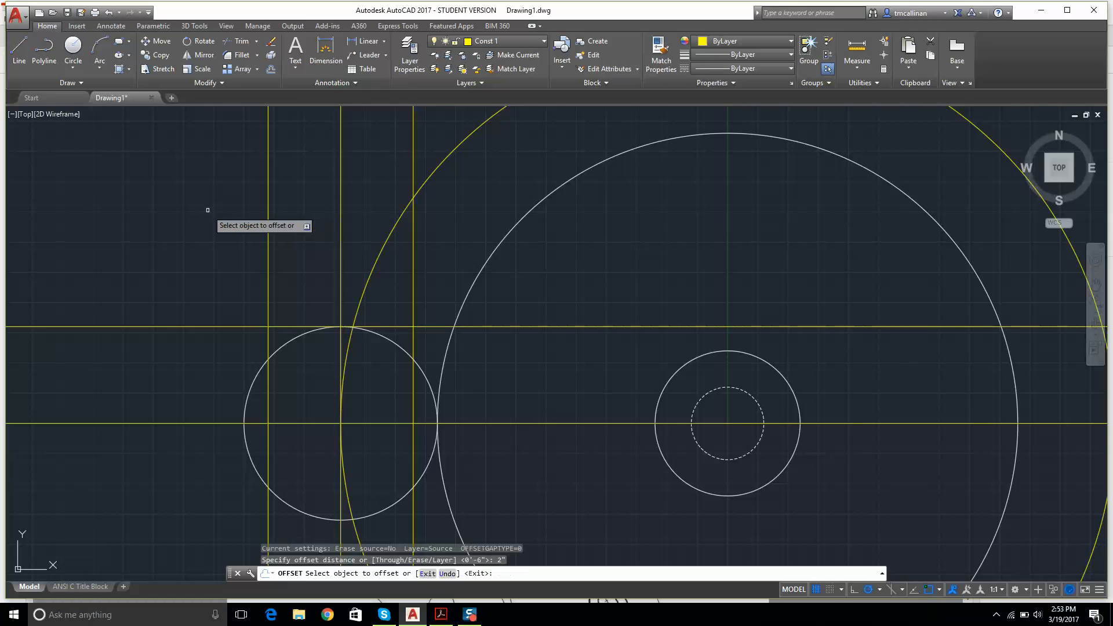
pyautogui.click(204, 327)
pyautogui.click(206, 269)
pyautogui.press('Escape')
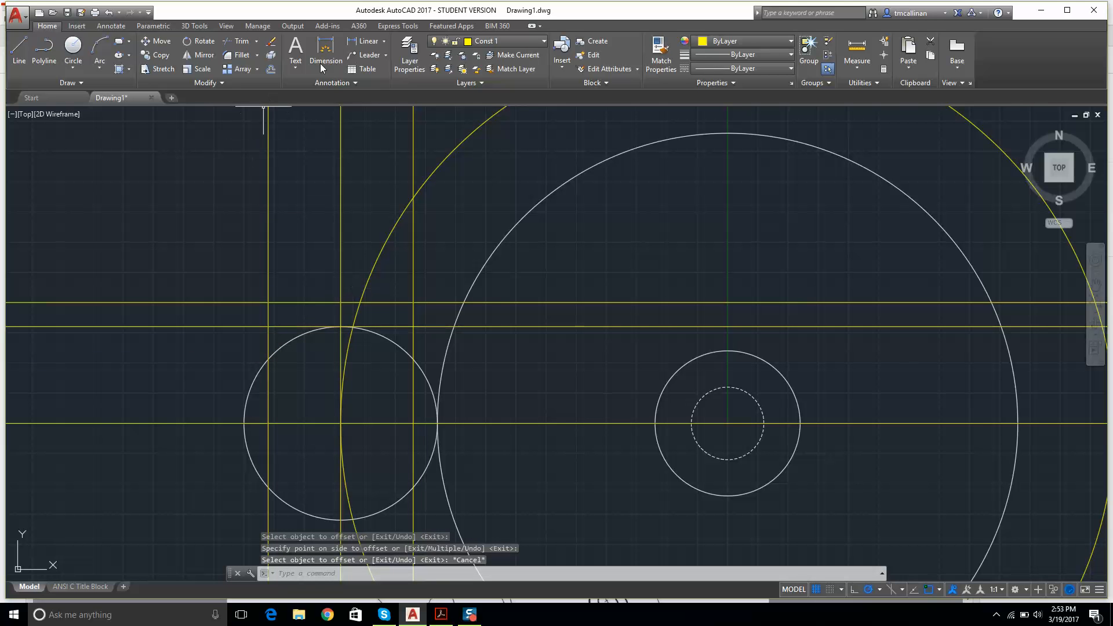
# Step: Make layer 0 current and draw the armrest rectangle above the seat circle between the outer intersections of the offset construction lines
pyautogui.click(486, 42)
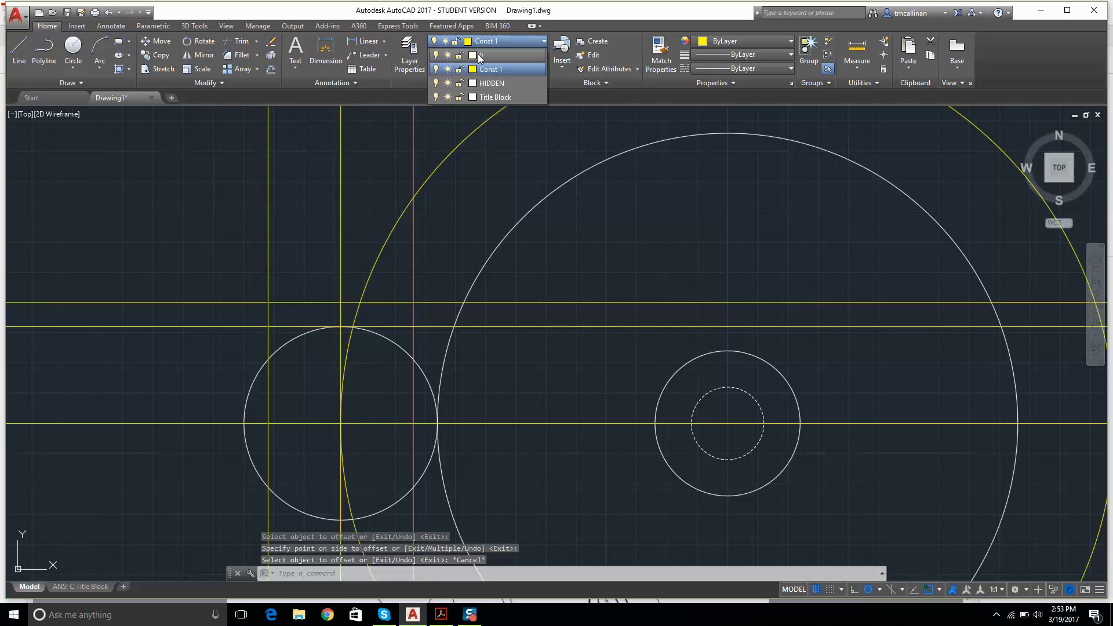
pyautogui.click(478, 55)
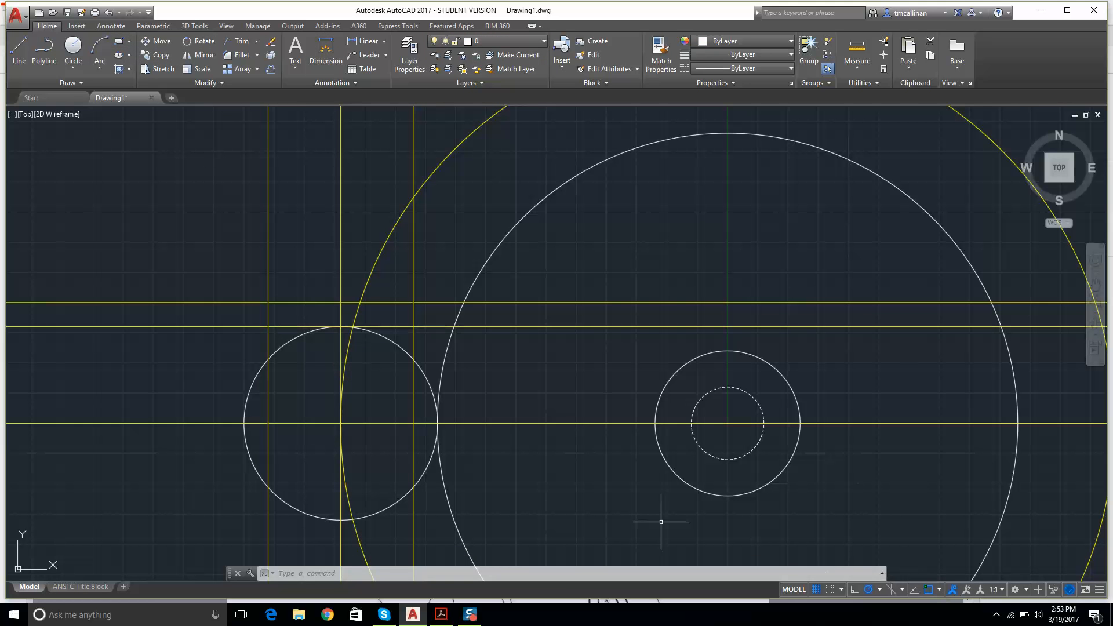
pyautogui.click(119, 41)
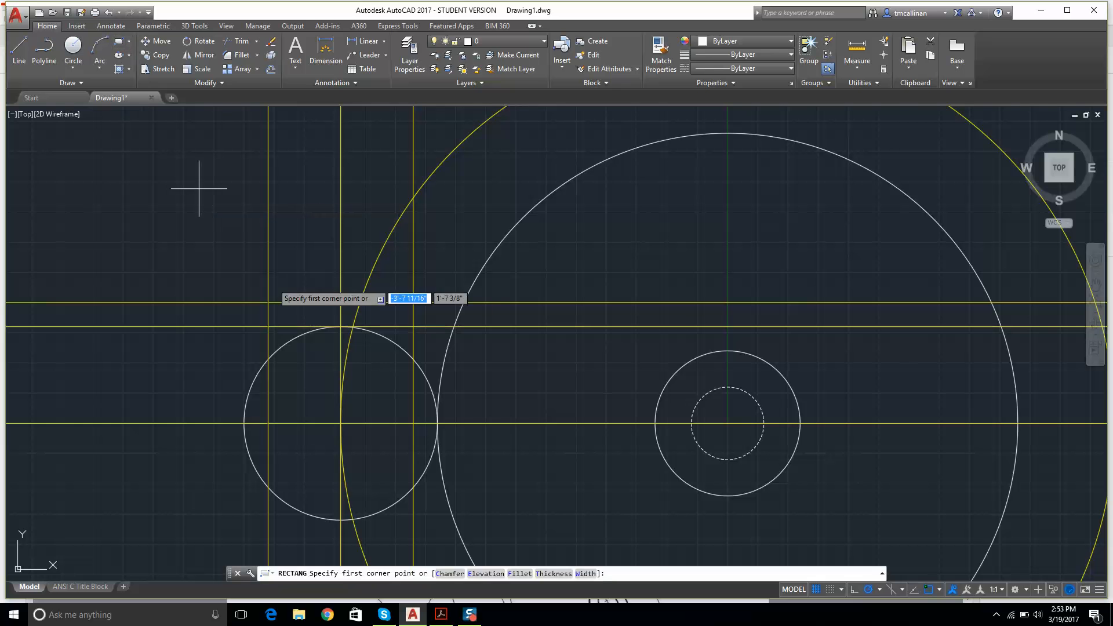
pyautogui.click(268, 302)
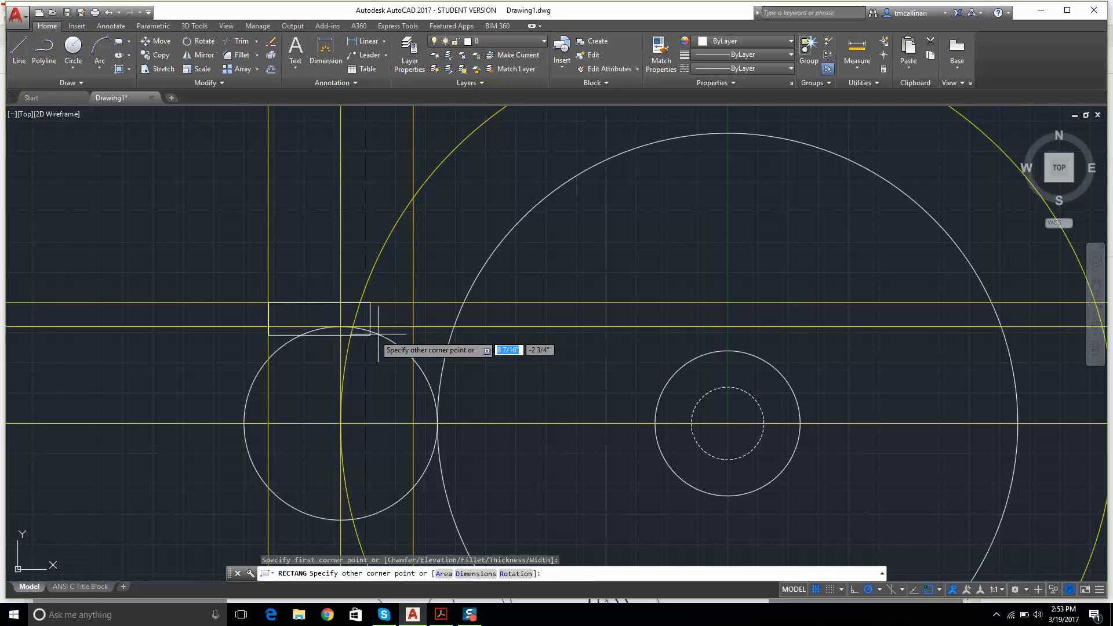
pyautogui.click(413, 326)
pyautogui.press('Escape')
pyautogui.press('Escape')
pyautogui.scroll(-4, 413, 326)
pyautogui.scroll(4, 394, 330)
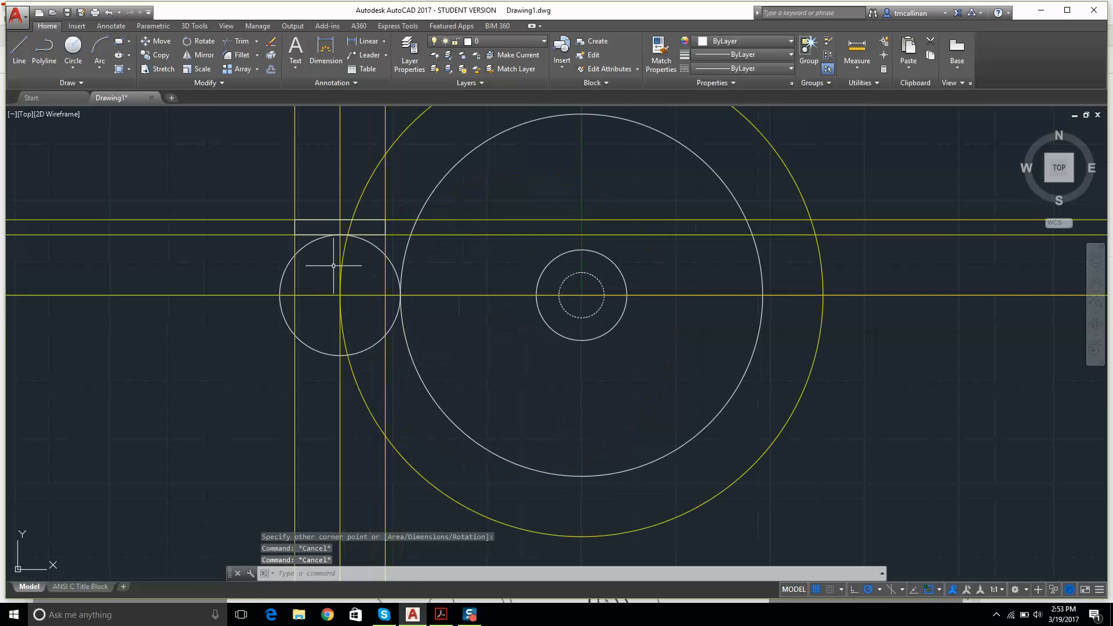
pyautogui.moveTo(331, 256); pyautogui.dragTo(367, 278, button='middle')
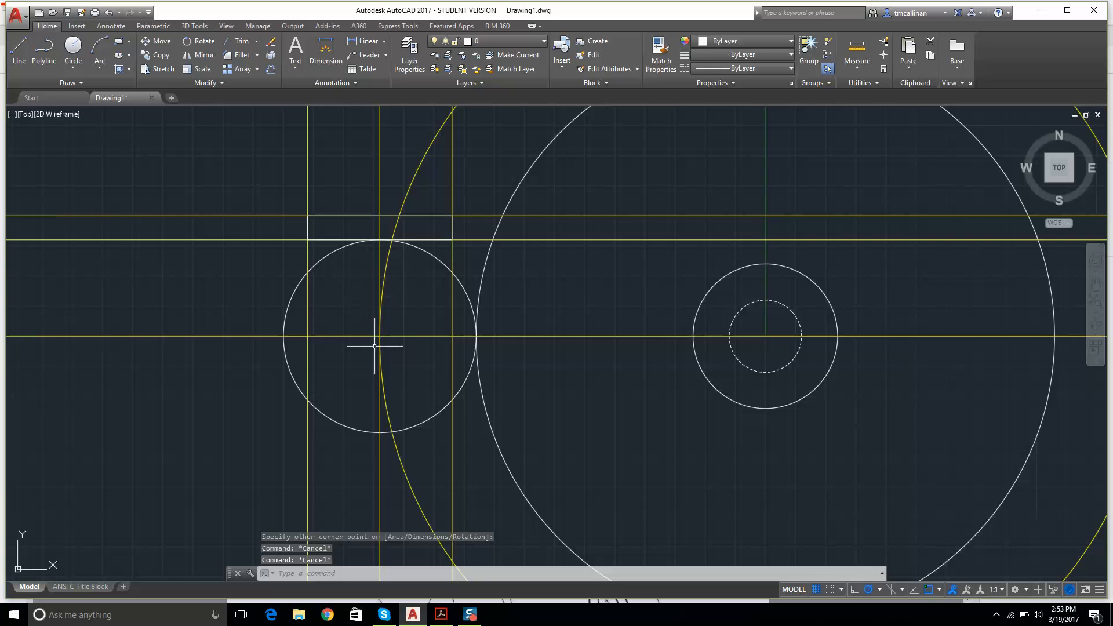
# Step: Check the fillet size for Example 9 in the exercise PDF and turn the Const 1 layer off in AutoCAD
pyautogui.click(446, 620)
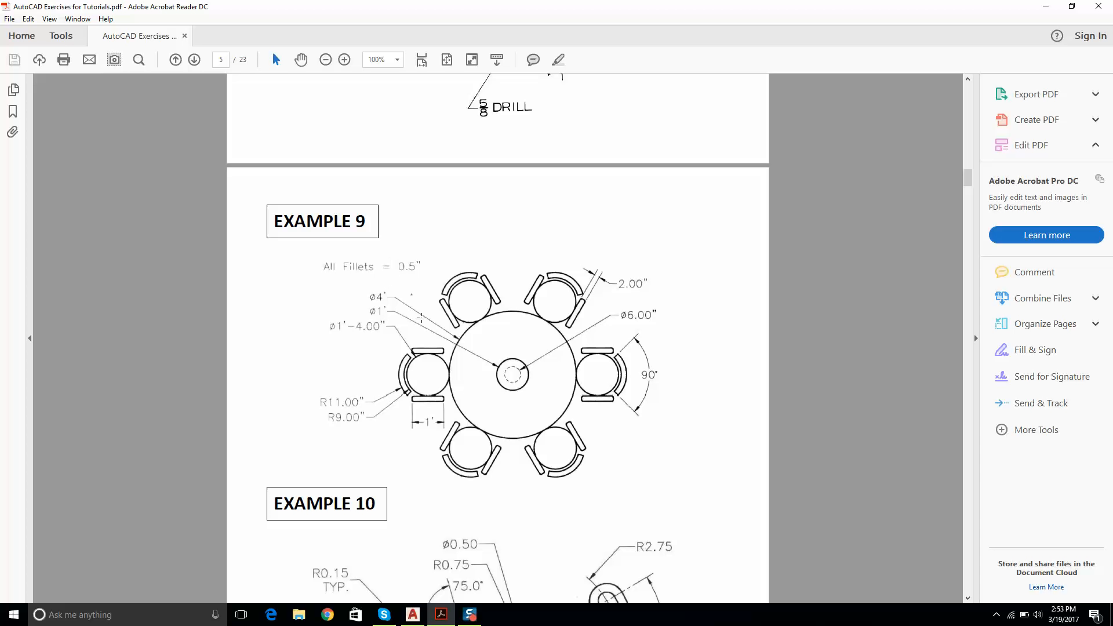
pyautogui.click(413, 615)
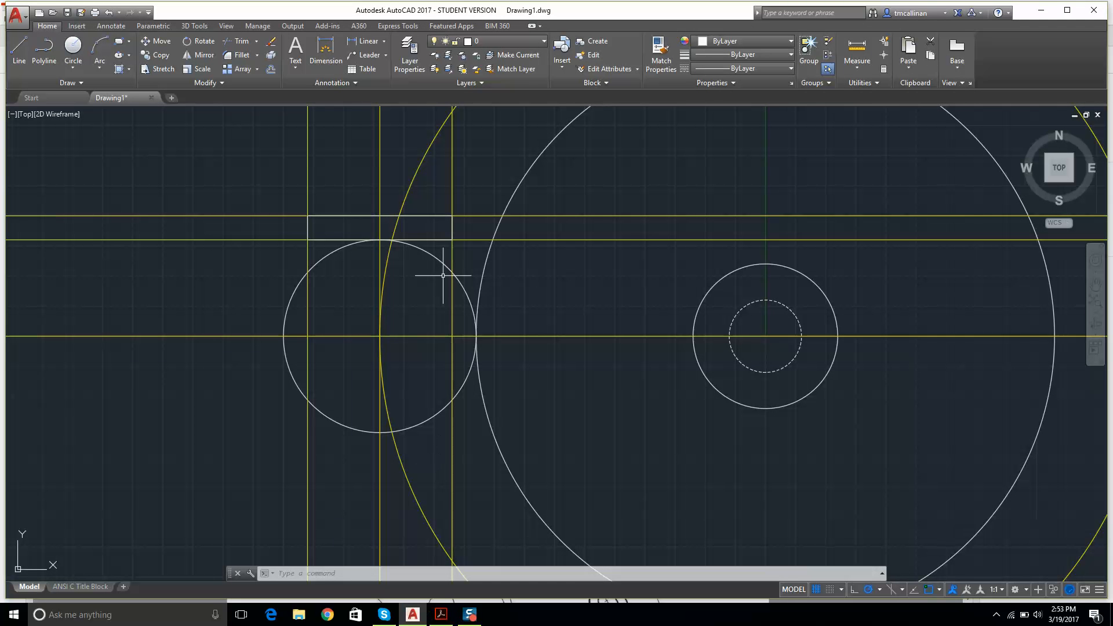
pyautogui.press('Escape')
pyautogui.press('Escape')
pyautogui.click(499, 41)
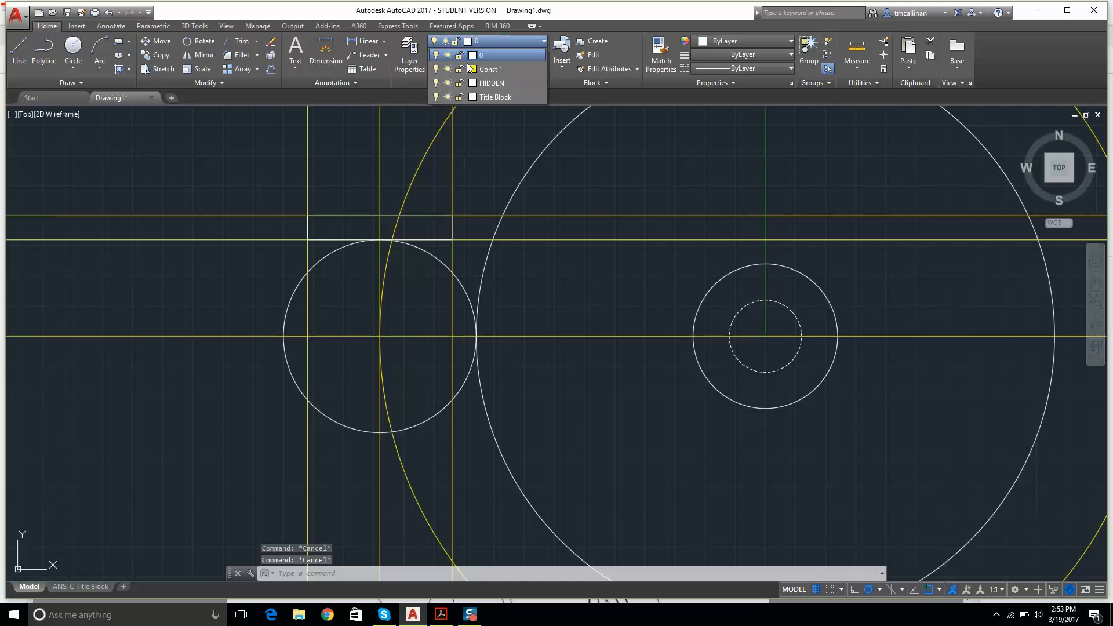
pyautogui.click(436, 69)
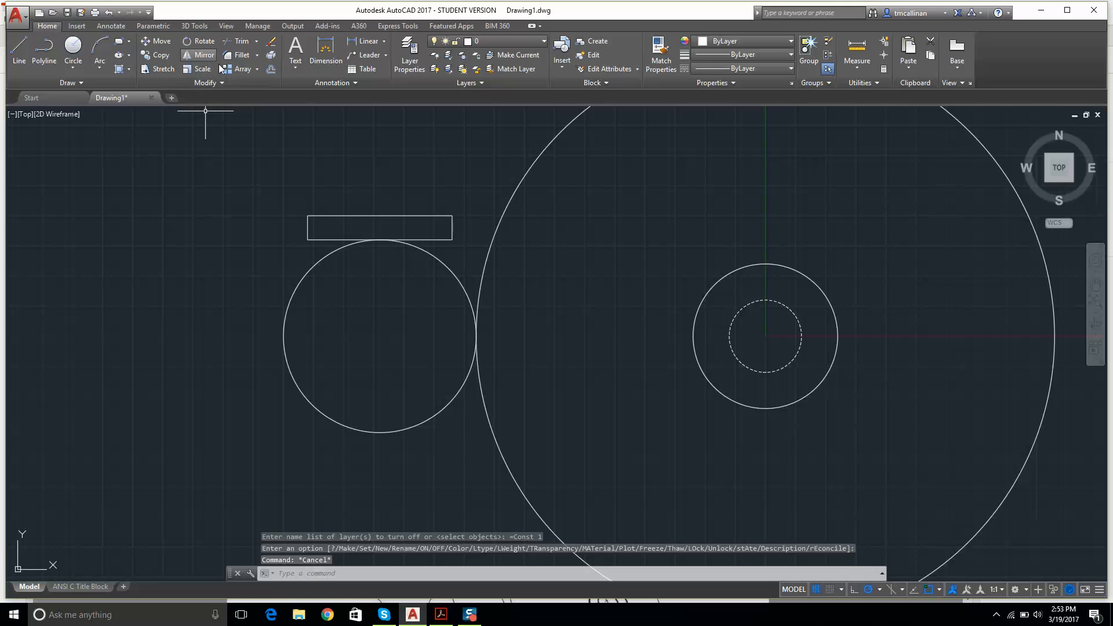
# Step: Fillet the upper-left and lower-left corners of the armrest rectangle with a radius of .5
pyautogui.click(235, 54)
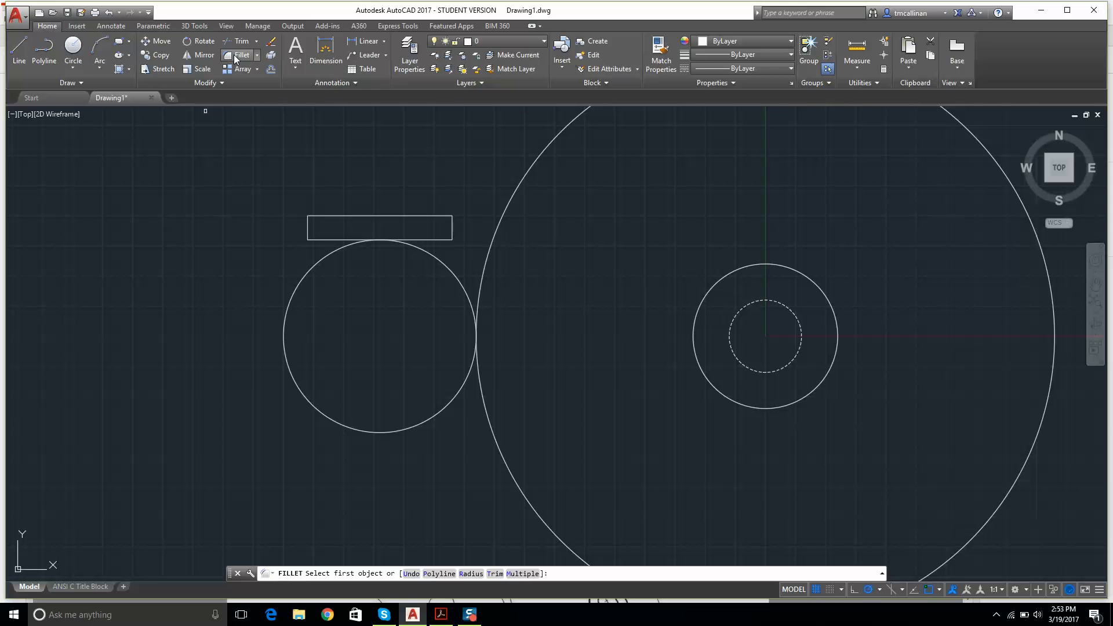
pyautogui.write('r')
pyautogui.press('Return')
pyautogui.write('.5')
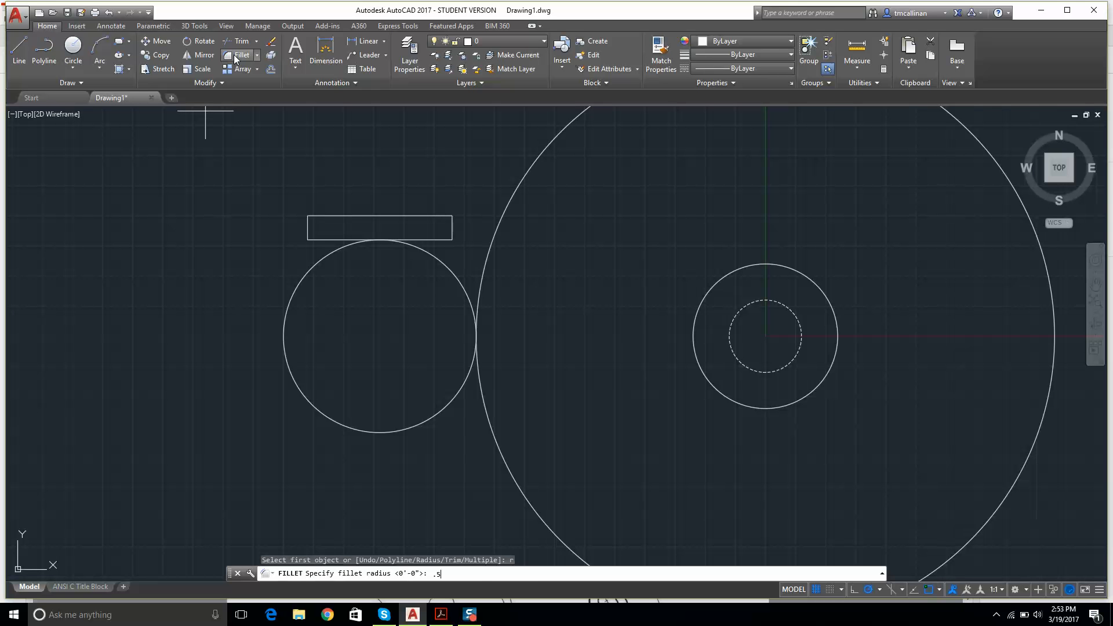
pyautogui.press('Return')
pyautogui.scroll(6, 323, 219)
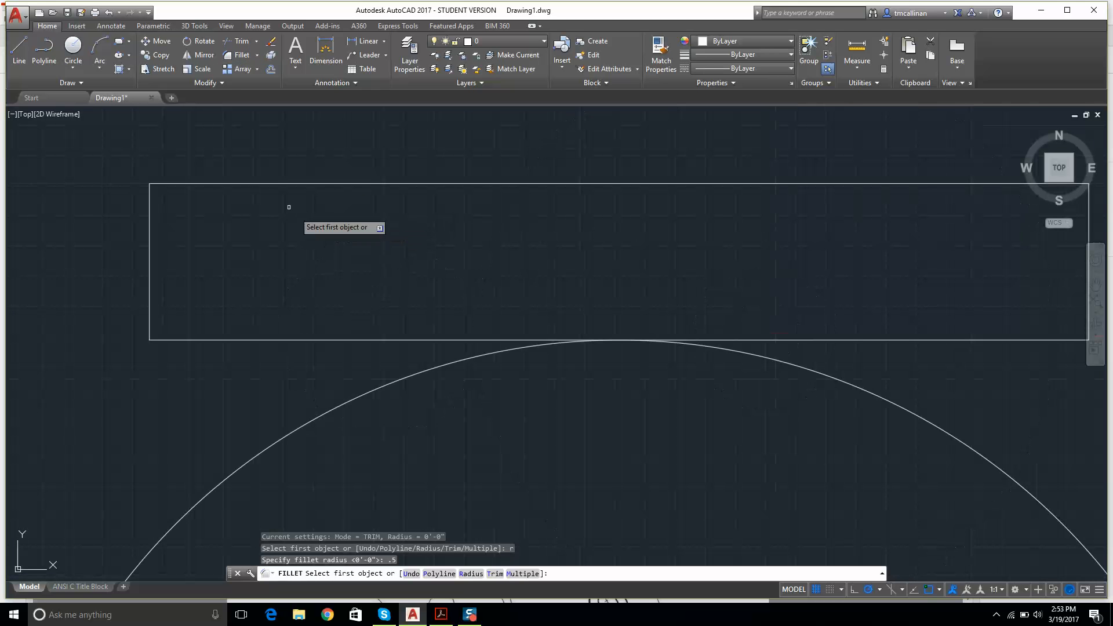
pyautogui.click(277, 184)
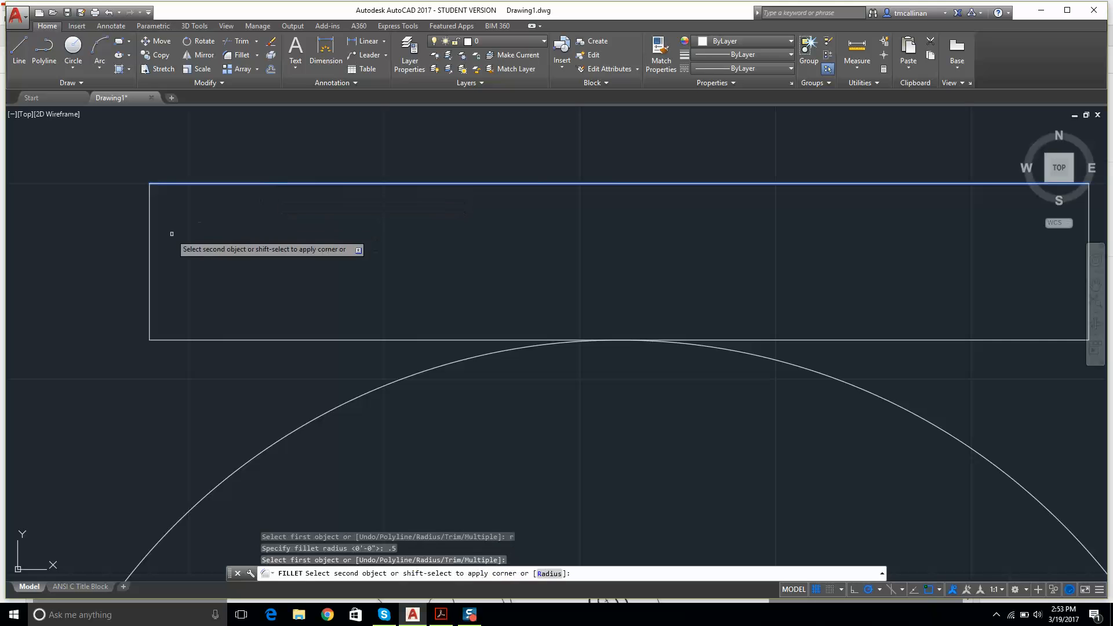
pyautogui.click(150, 253)
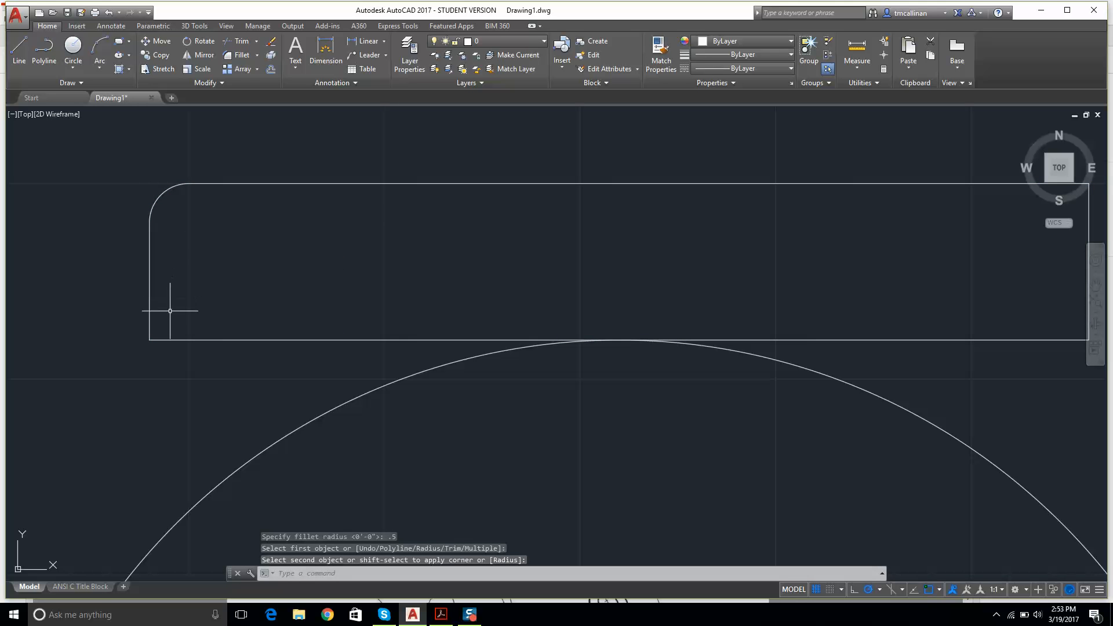
pyautogui.press('Return')
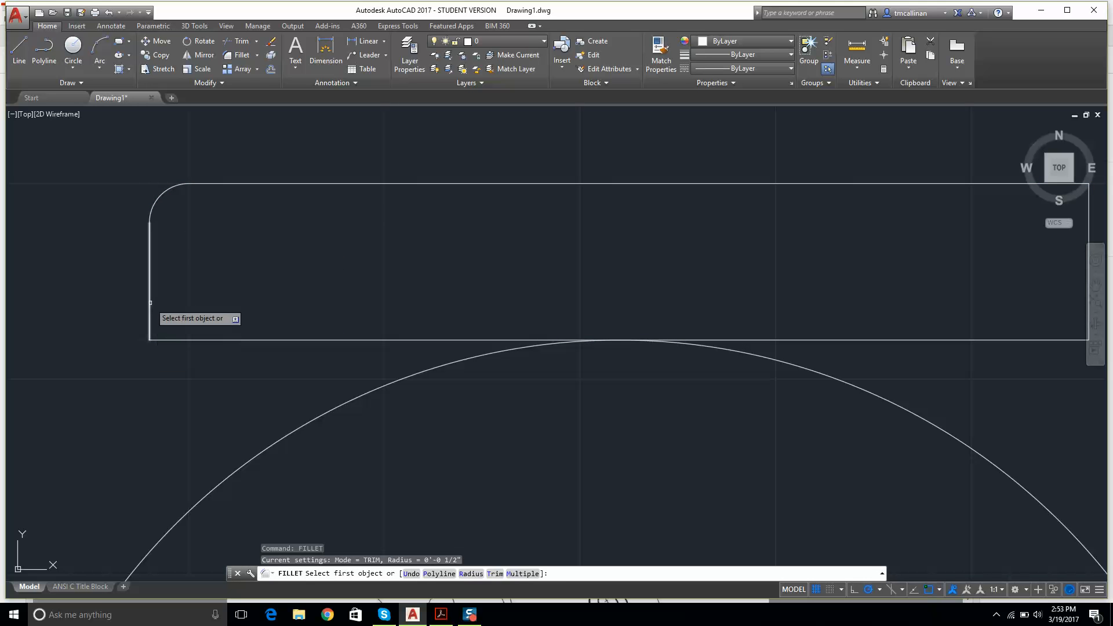
pyautogui.click(149, 304)
pyautogui.click(174, 339)
pyautogui.scroll(-5, 215, 317)
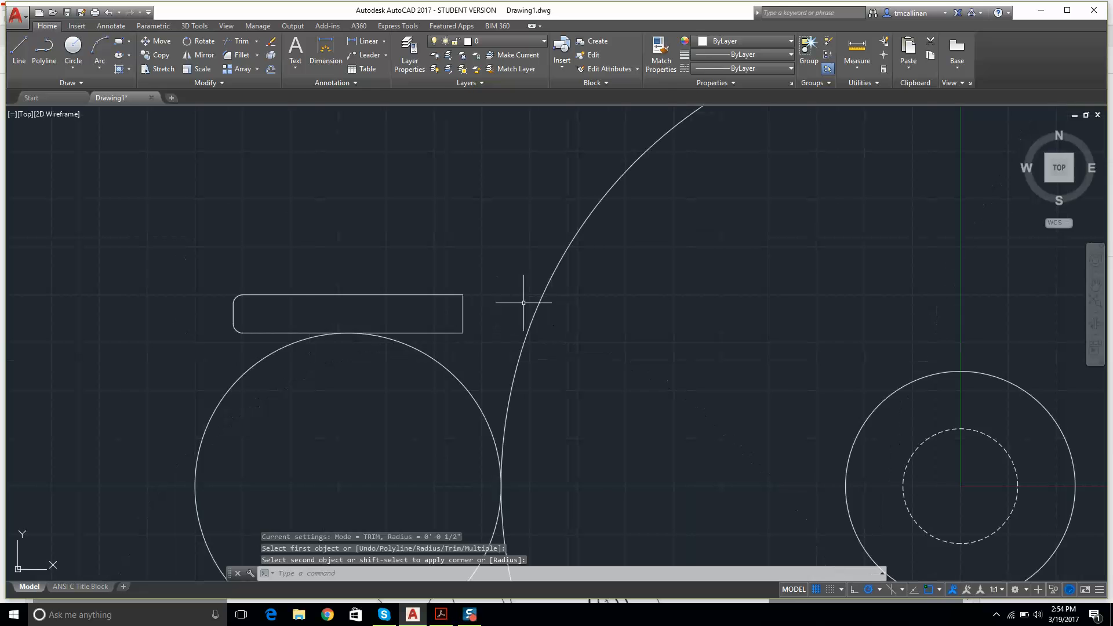
# Step: Fillet the upper-right and lower-right corners of the armrest rectangle with the same radius
pyautogui.scroll(2, 521, 303)
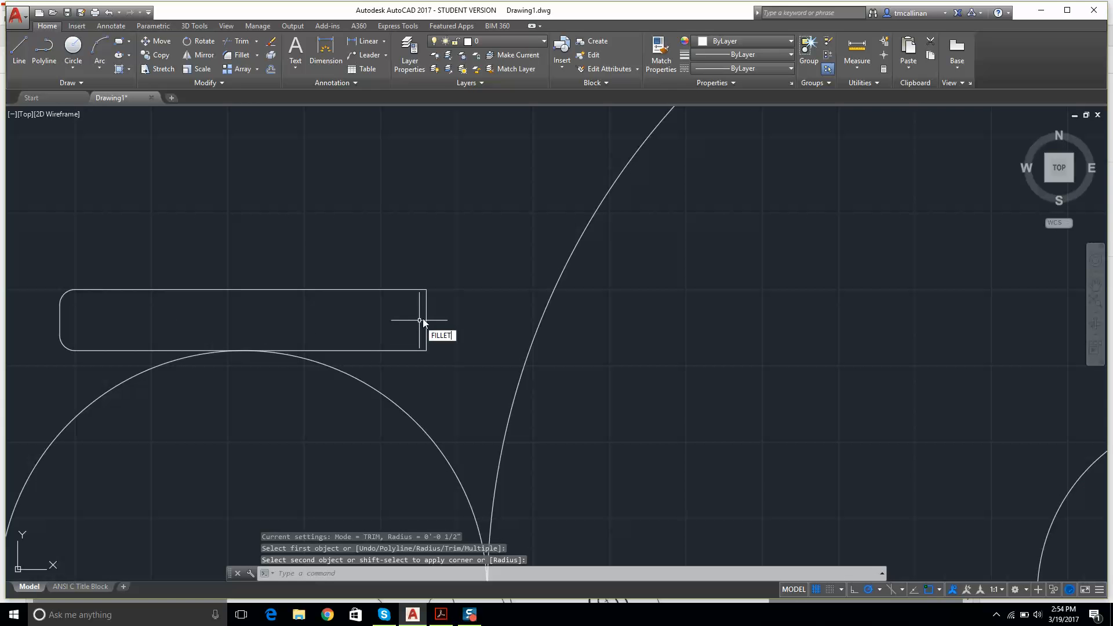
pyautogui.press('Return')
pyautogui.click(426, 331)
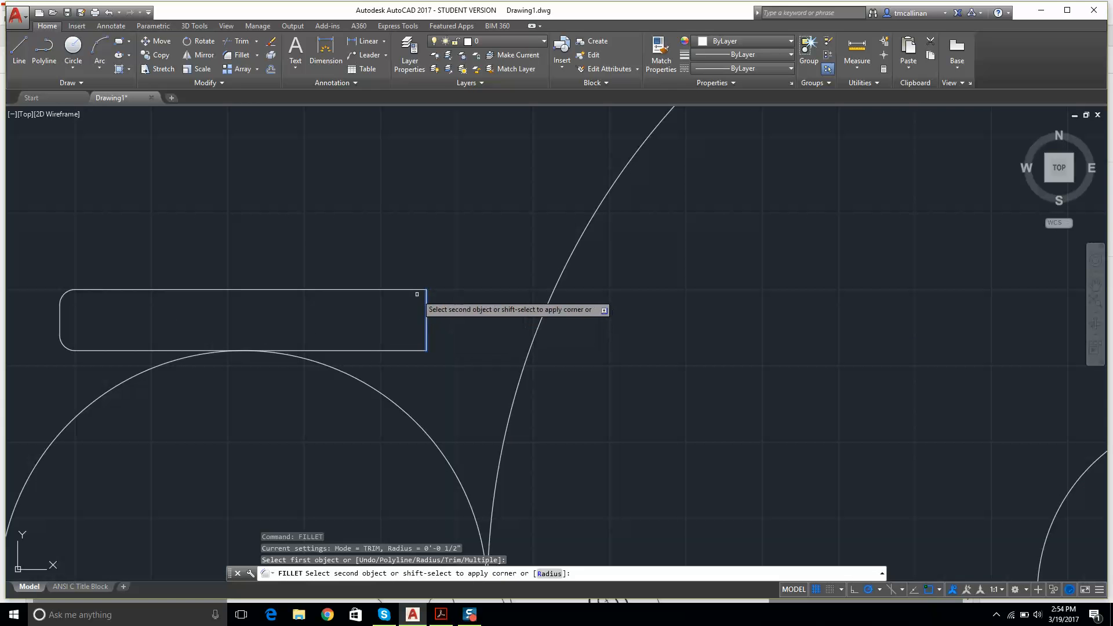
pyautogui.click(417, 292)
pyautogui.press('Return')
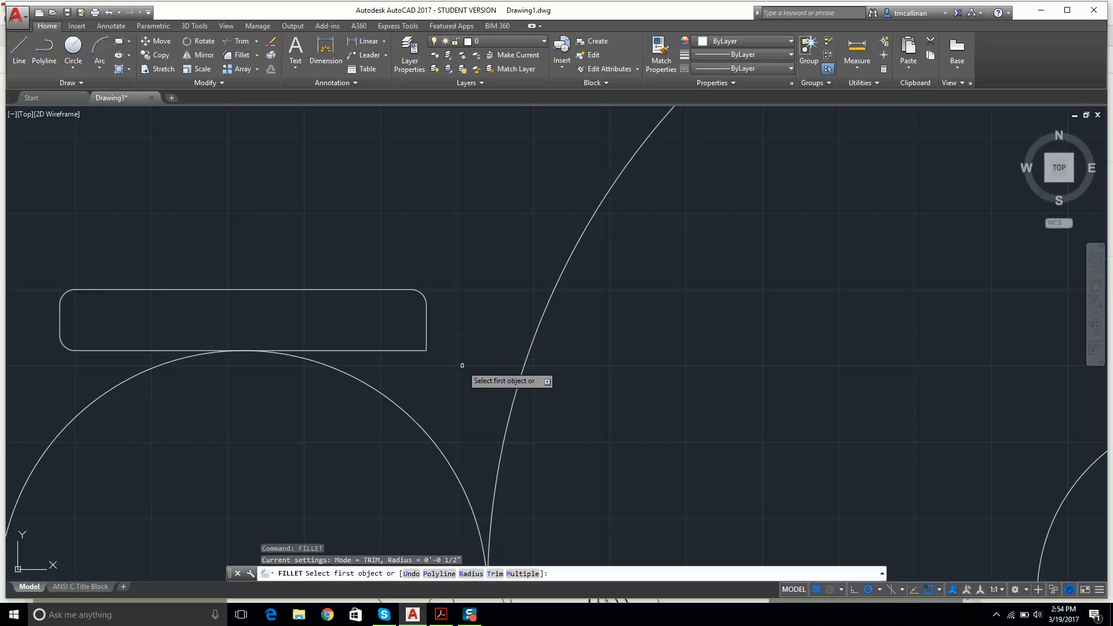
pyautogui.click(428, 332)
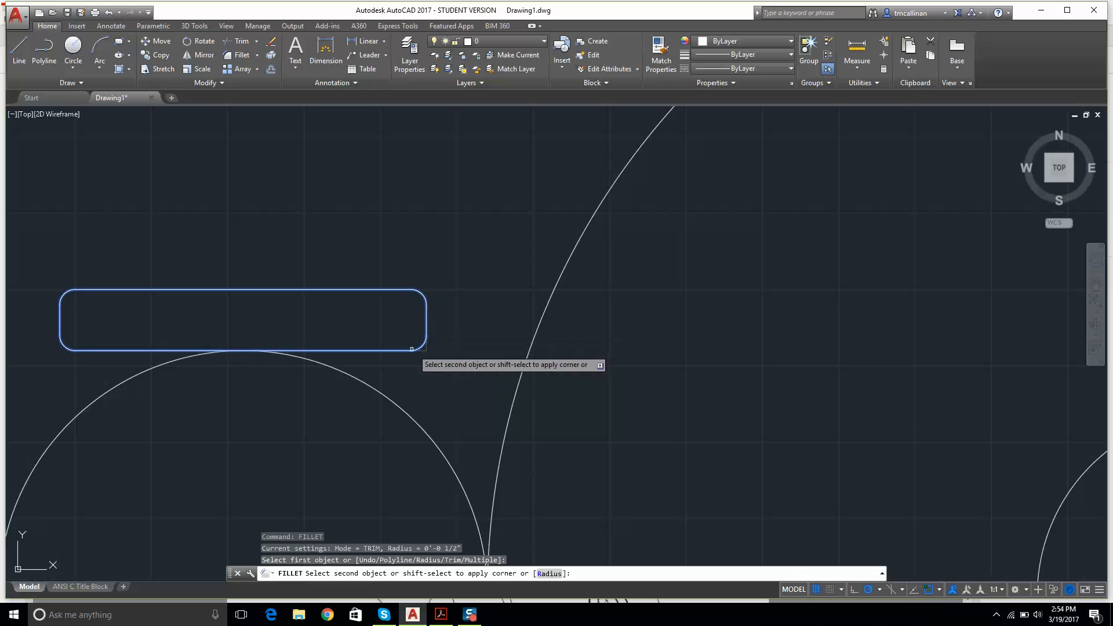
pyautogui.click(414, 352)
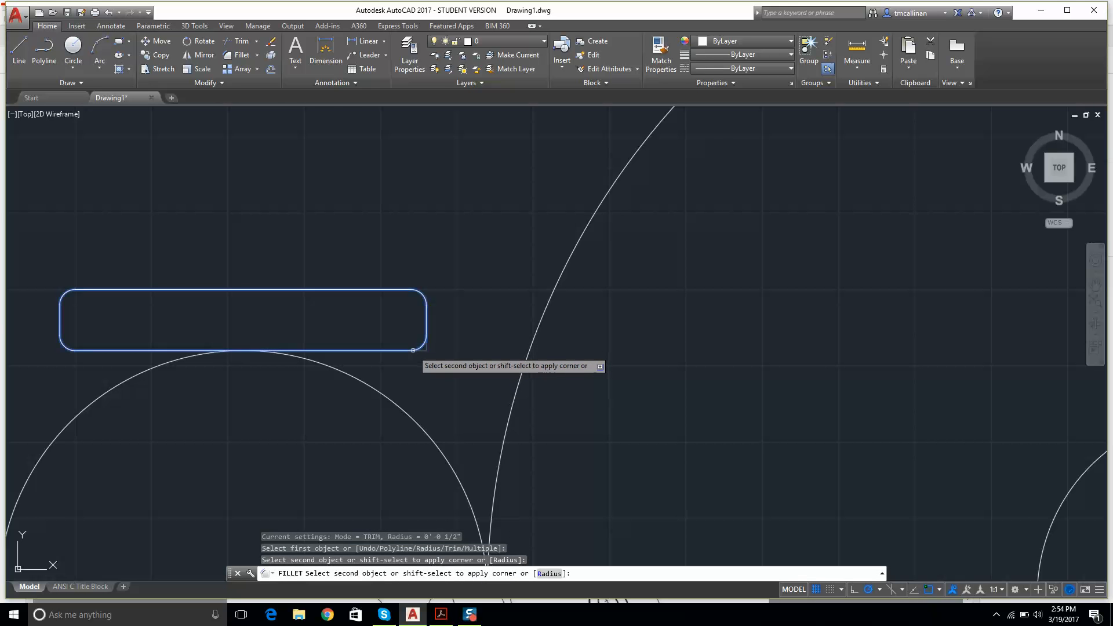
pyautogui.press('Escape')
pyautogui.scroll(-4, 444, 317)
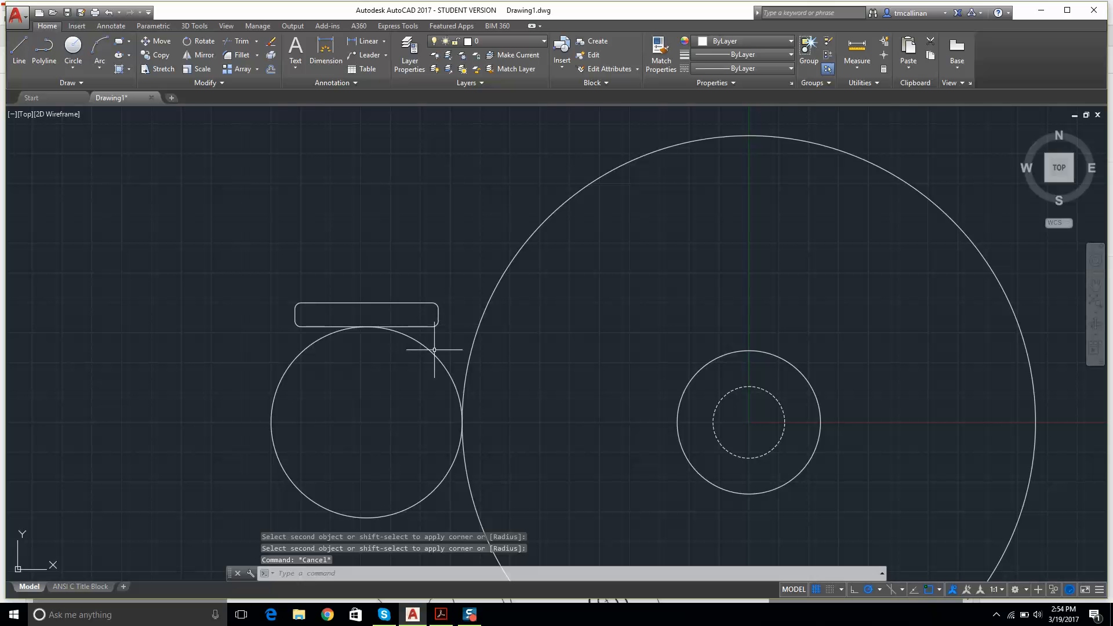
# Step: Switch to the exercise PDF and examine the enlarged Example 9 drawing for the chair's remaining dimensions
pyautogui.click(441, 616)
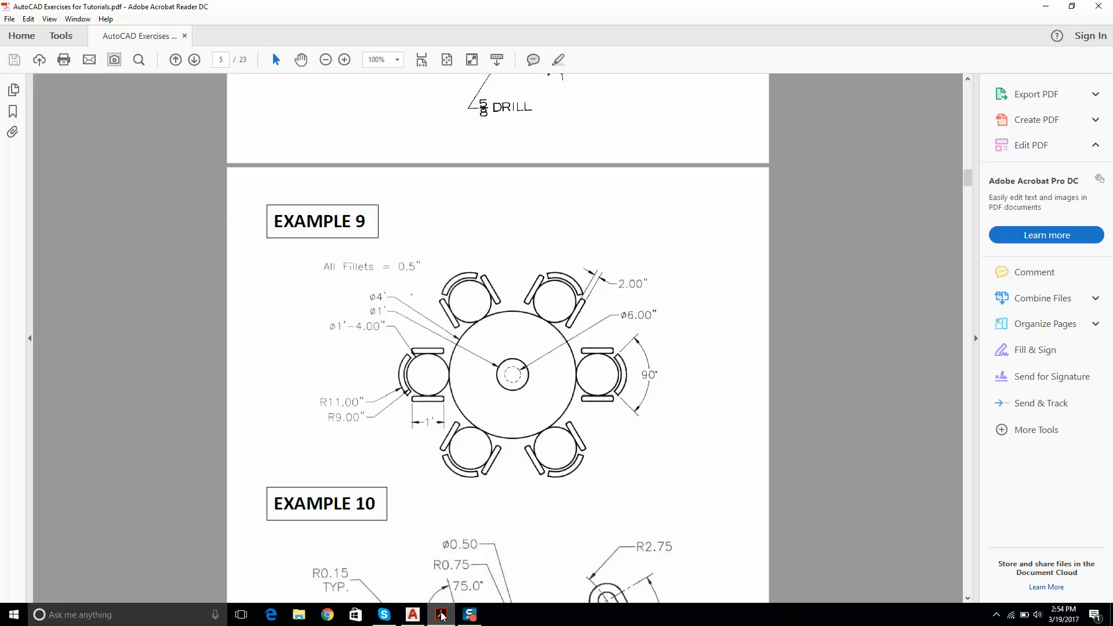
pyautogui.scroll(10, 432, 400)
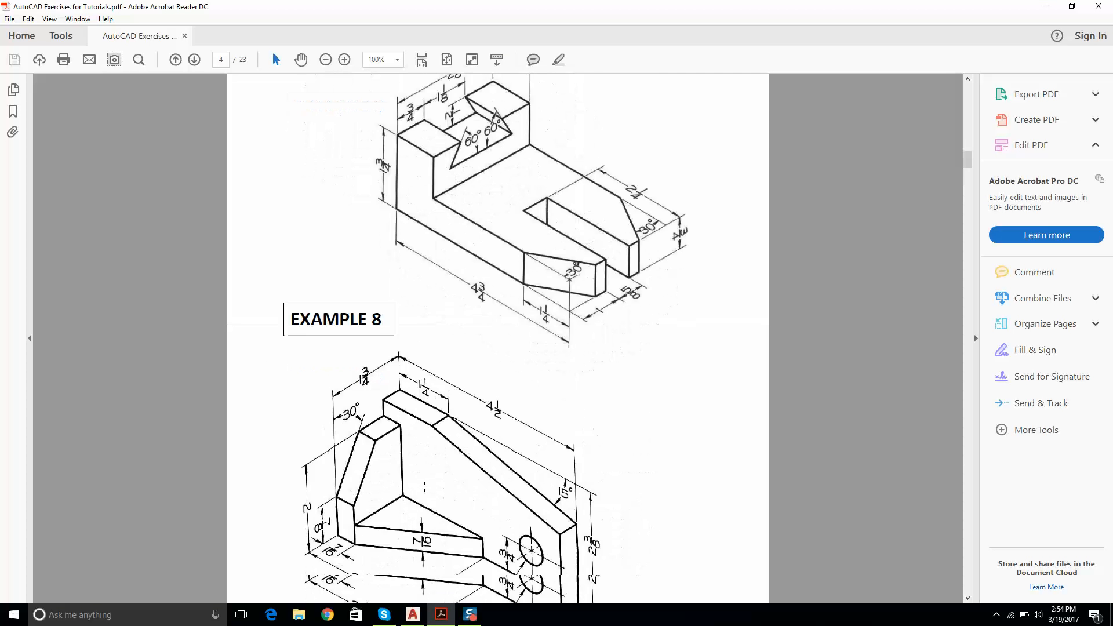
pyautogui.scroll(-10, 424, 487)
pyautogui.keyDown('ctrl'); pyautogui.scroll(2, 435, 315); pyautogui.keyUp('ctrl')
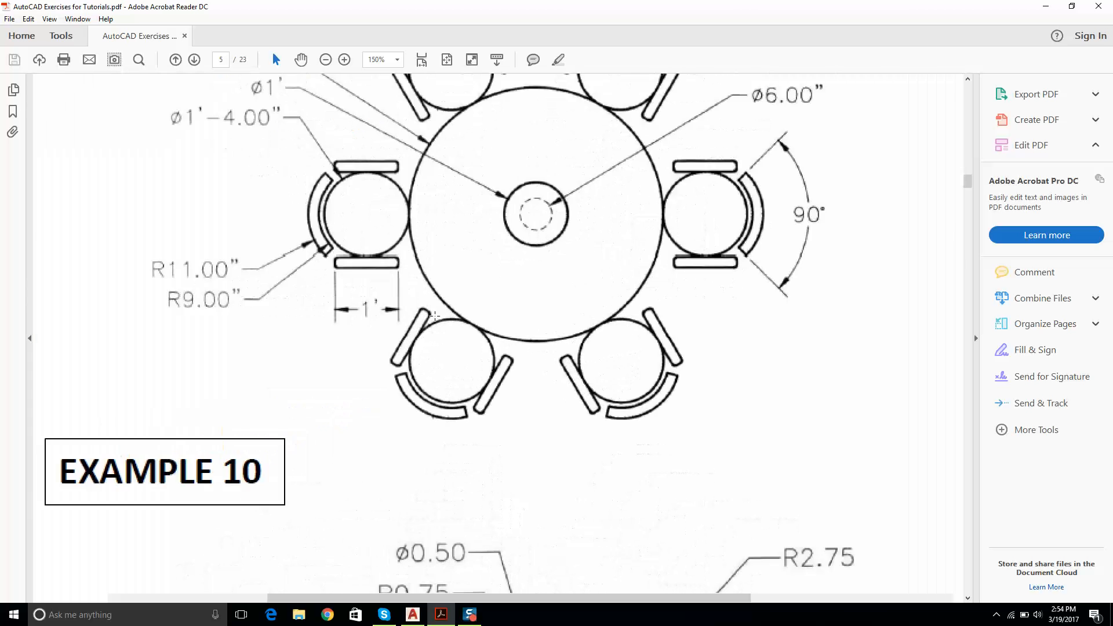
pyautogui.scroll(-5, 435, 316)
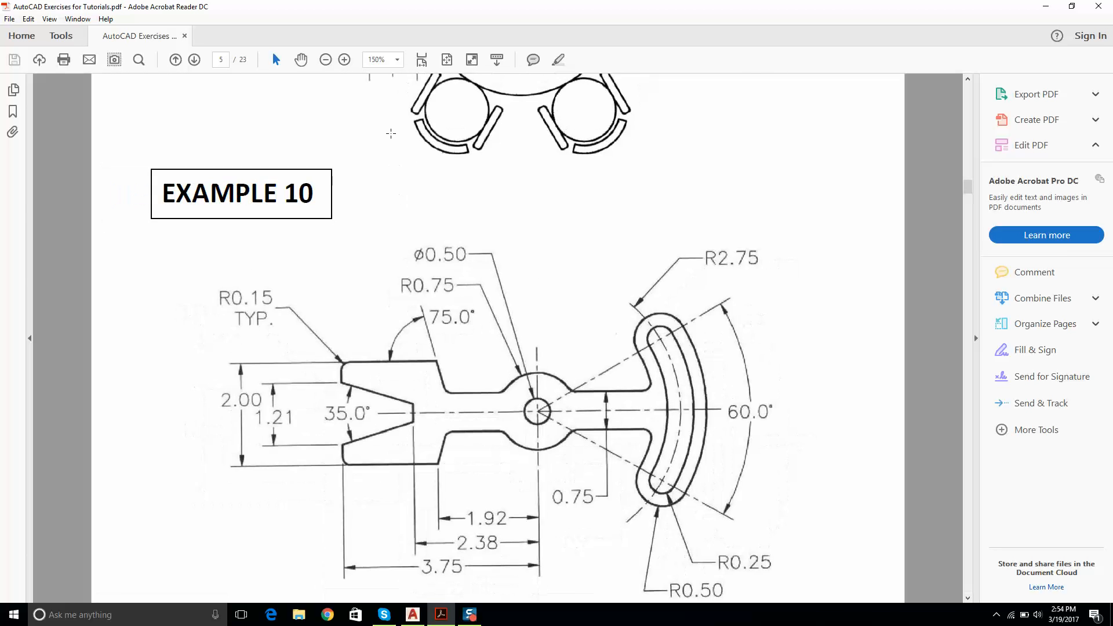
pyautogui.scroll(5, 393, 145)
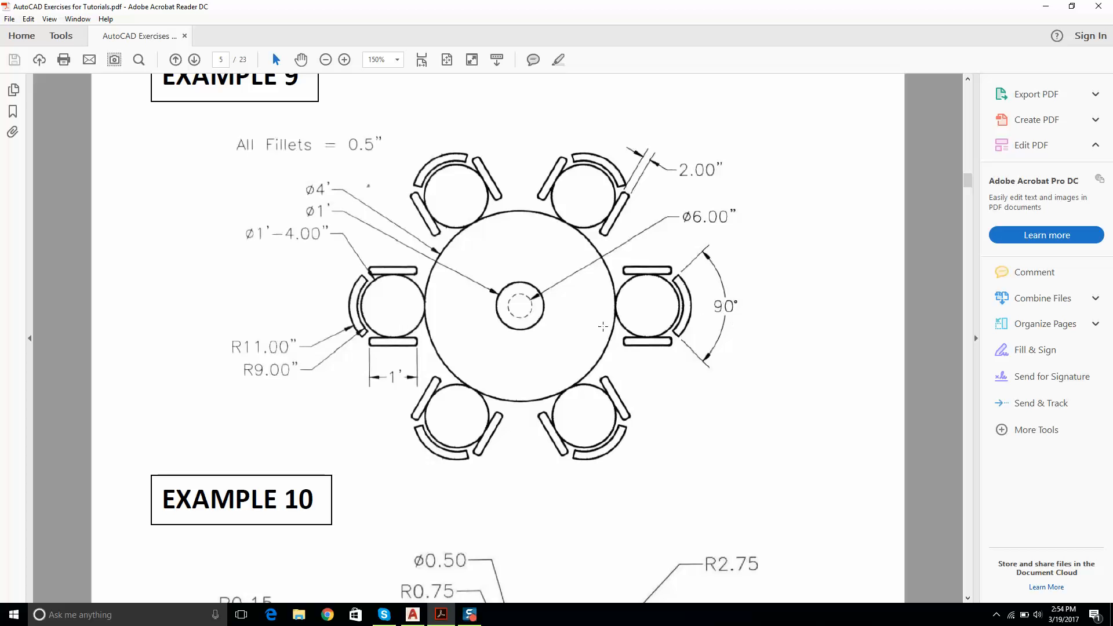
# Step: Switch back to AutoCAD and turn the Const 1 layer on
pyautogui.click(413, 615)
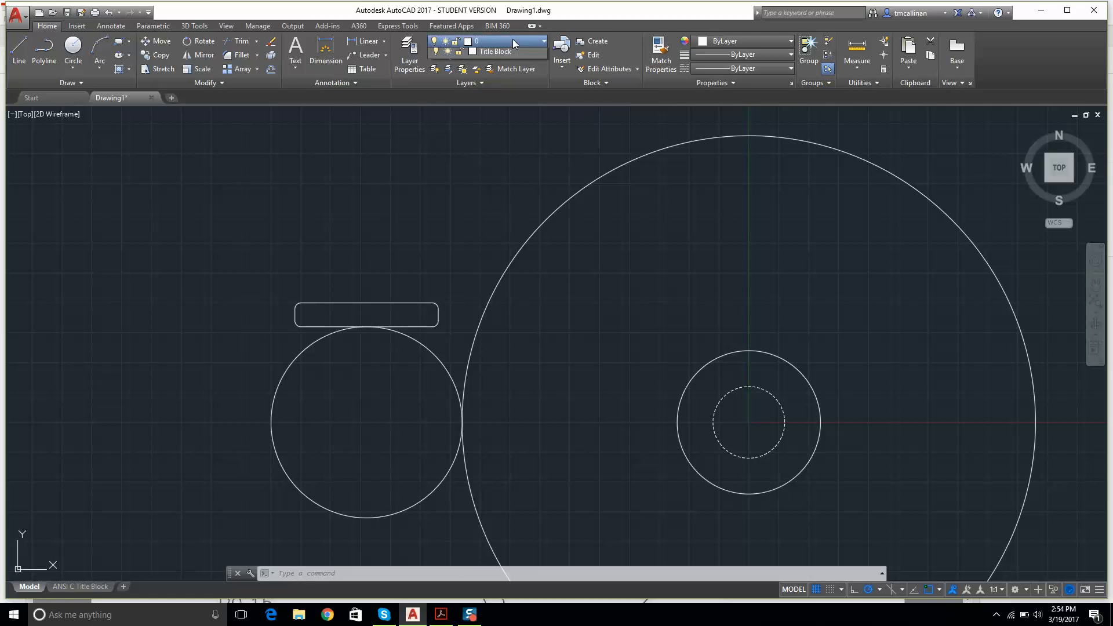
pyautogui.click(513, 39)
pyautogui.click(436, 69)
pyautogui.scroll(-4, 467, 234)
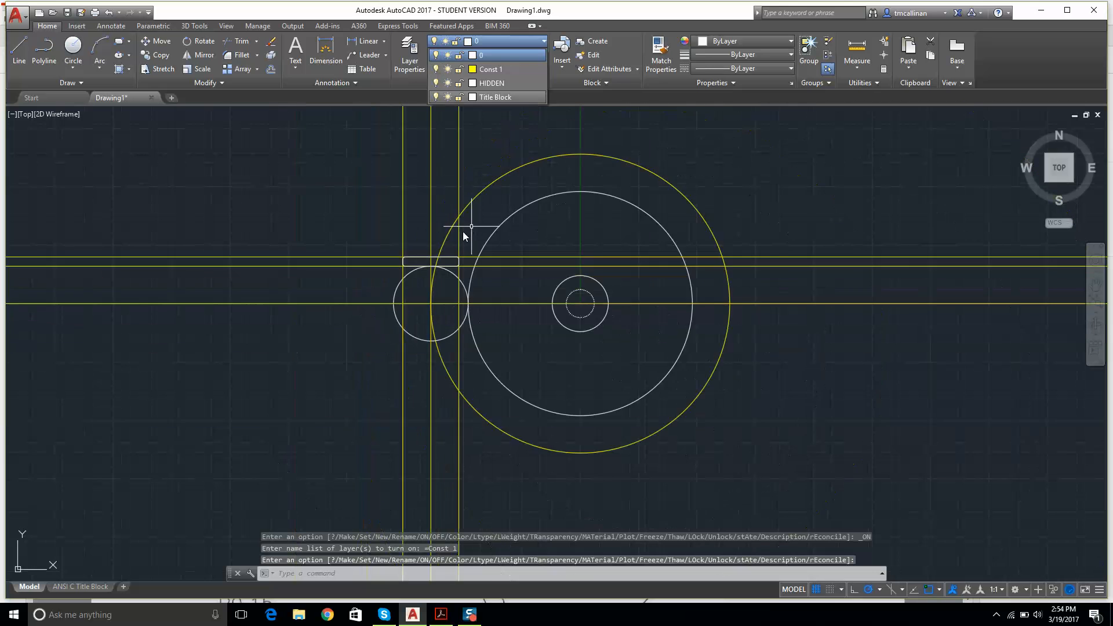
# Step: Erase the large yellow construction circle around the table
pyautogui.scroll(2, 399, 280)
pyautogui.click(480, 211)
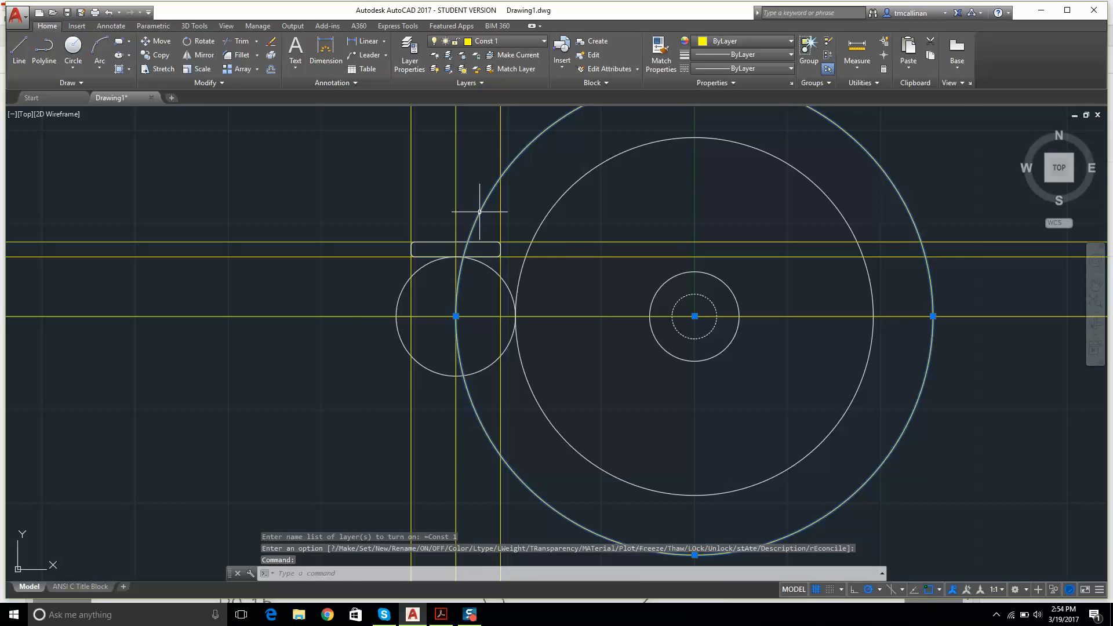
pyautogui.press('Delete')
pyautogui.press('Escape')
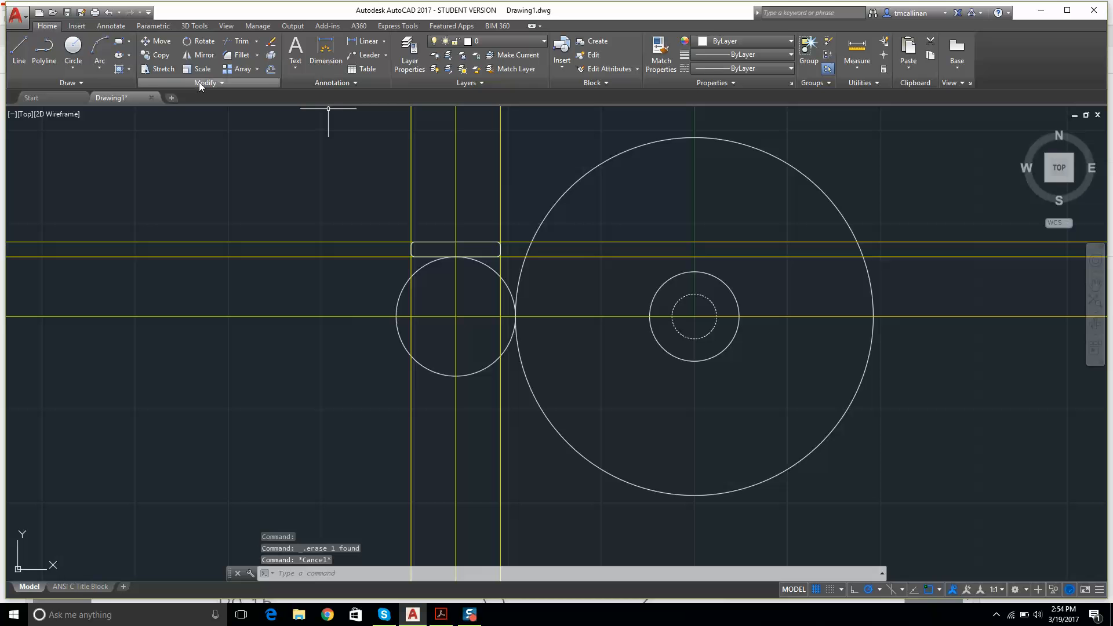
pyautogui.click(70, 83)
pyautogui.click(74, 110)
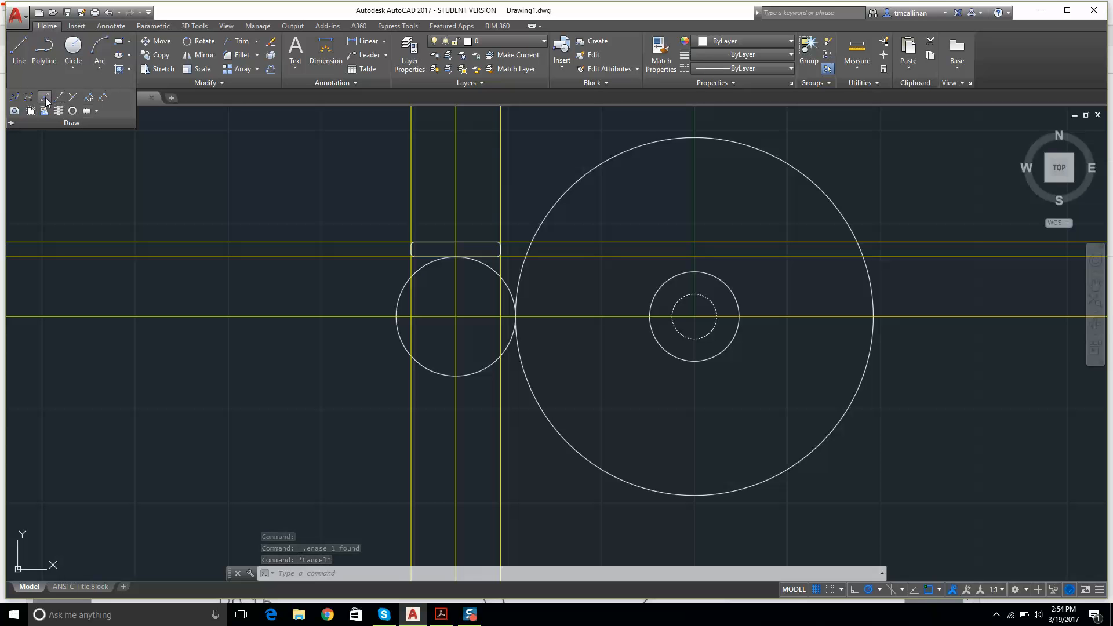
pyautogui.click(455, 317)
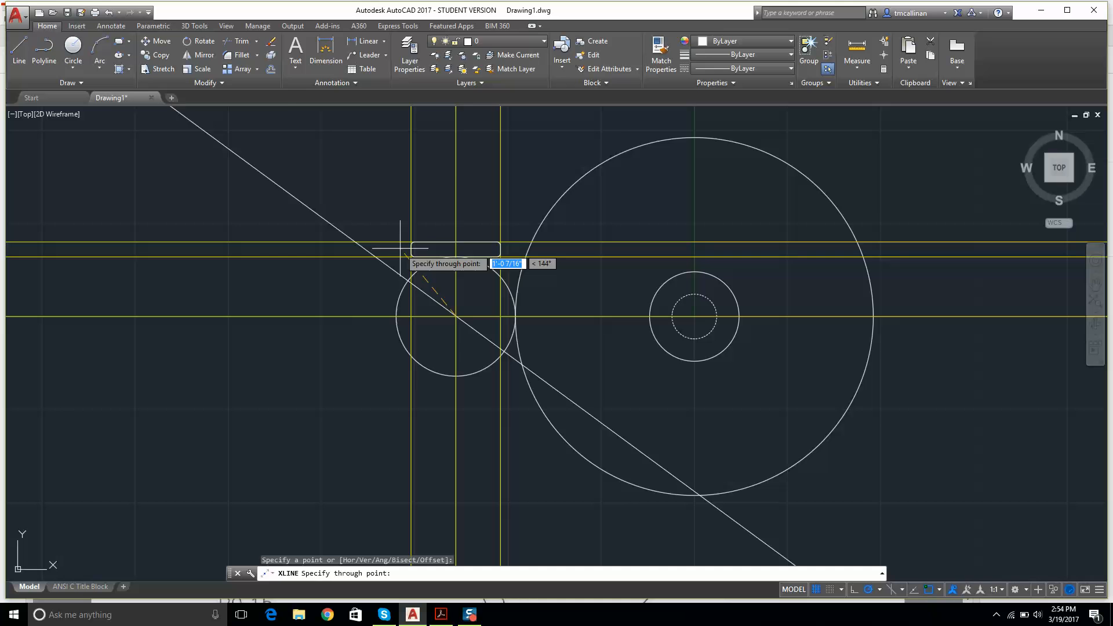
# Step: Make Const 1 current and draw a construction line through the chair circle's center toward the upper left, entering -45 for the through point
pyautogui.click(489, 38)
pyautogui.click(485, 69)
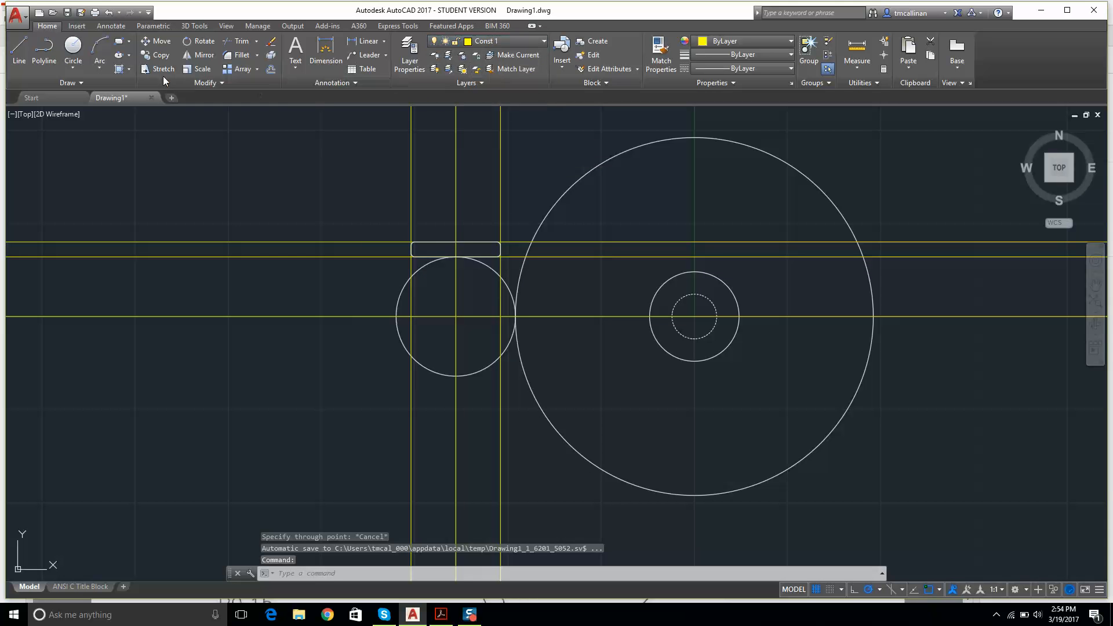
pyautogui.click(81, 82)
pyautogui.click(47, 98)
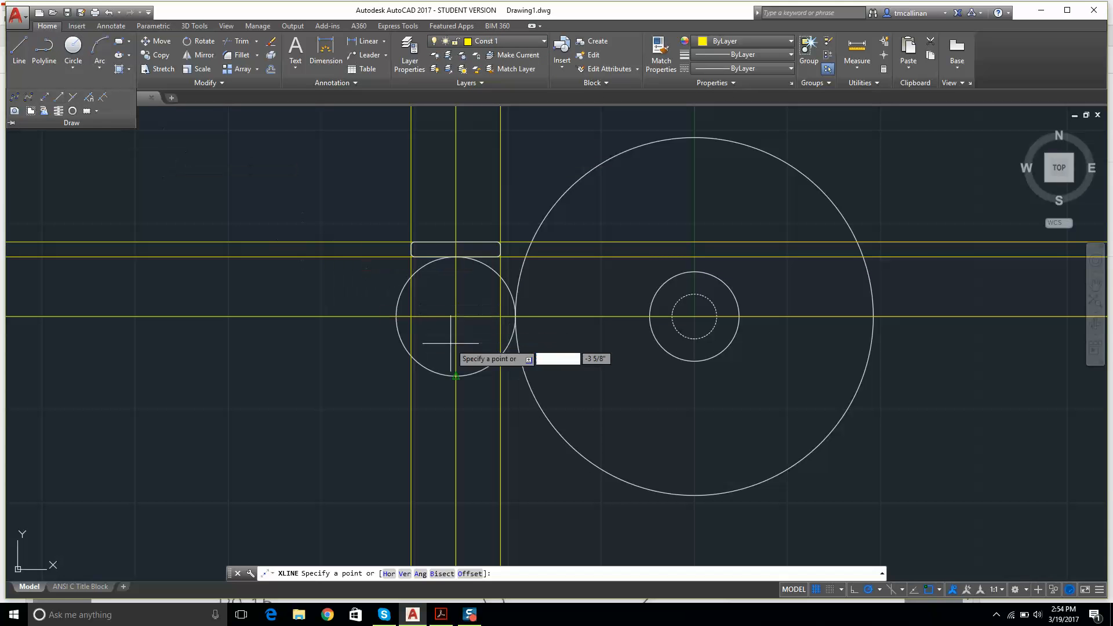
pyautogui.click(456, 316)
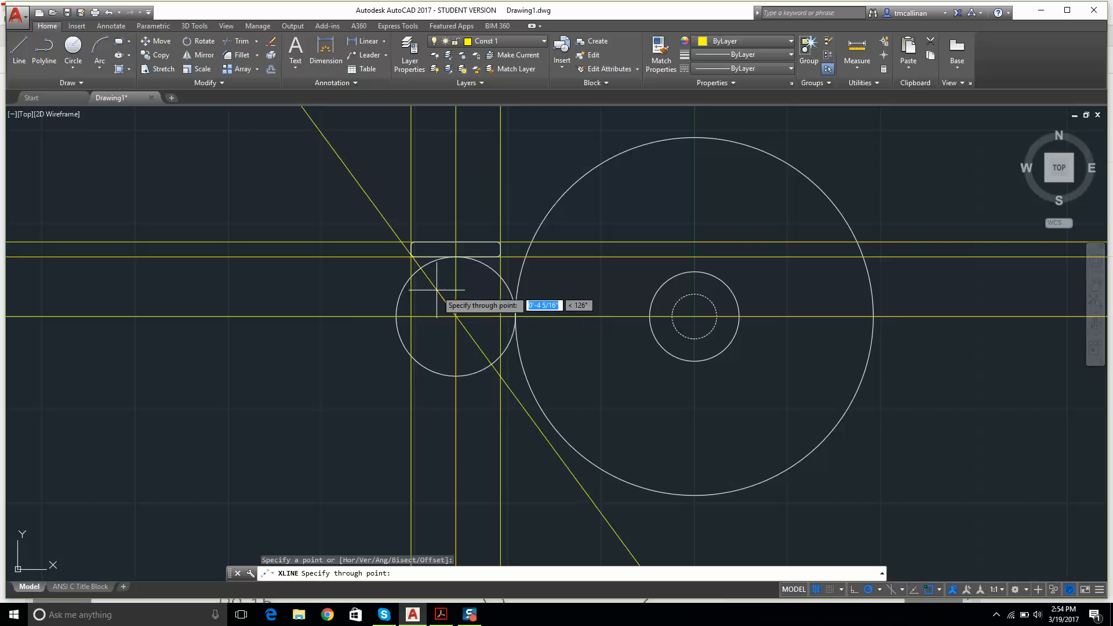
pyautogui.write('a')
pyautogui.press('Return')
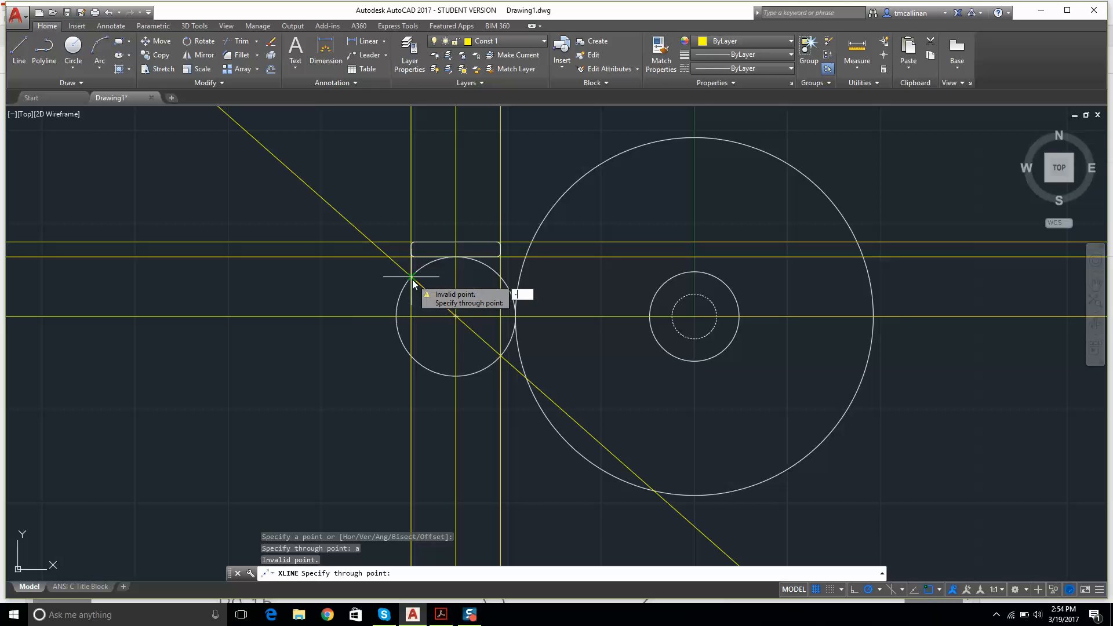
pyautogui.write('-45')
pyautogui.press('Return')
pyautogui.press('Escape')
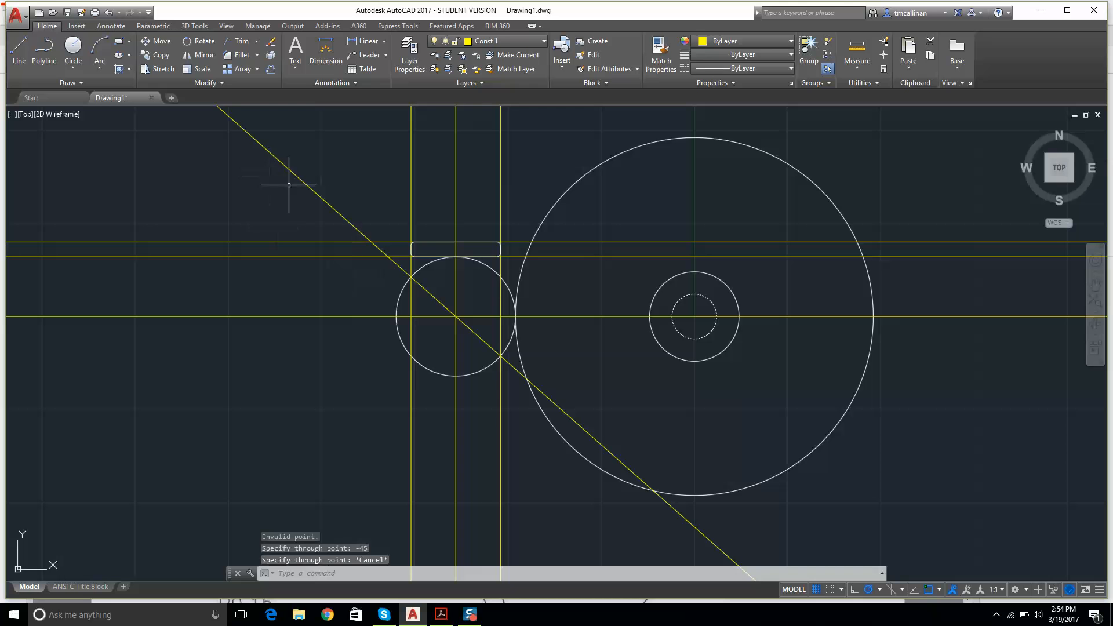
pyautogui.click(65, 84)
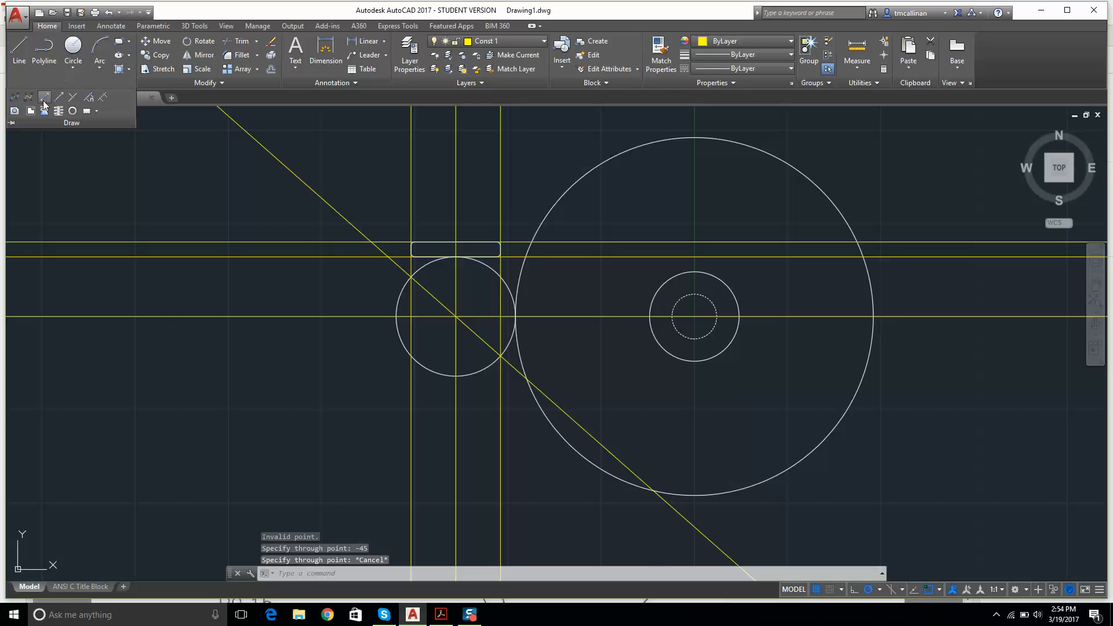
pyautogui.click(45, 97)
pyautogui.click(456, 316)
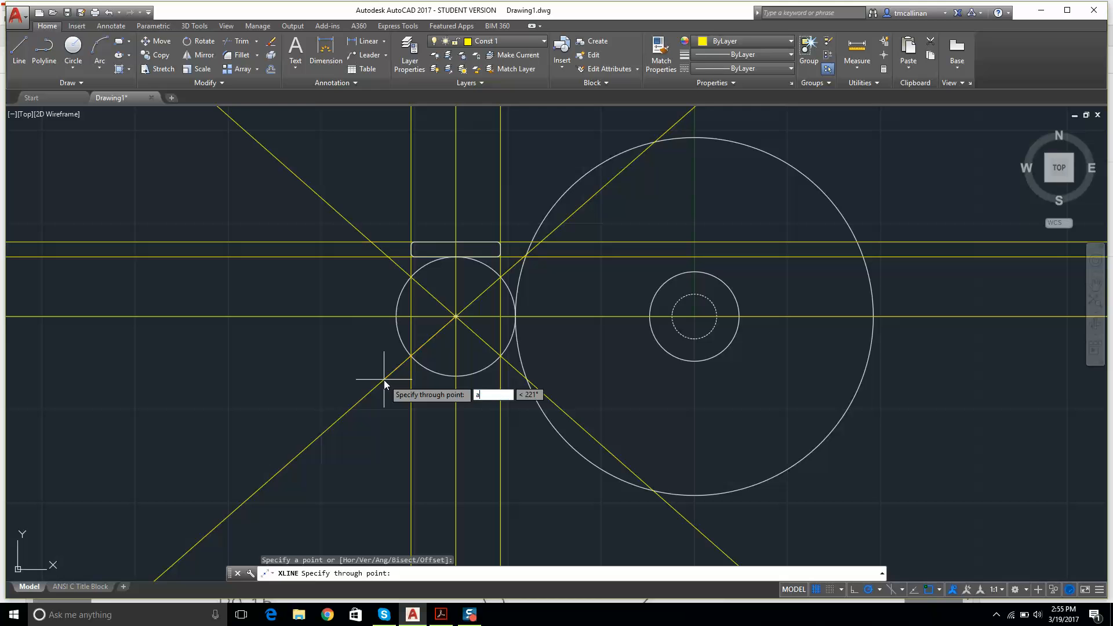
pyautogui.press('Return')
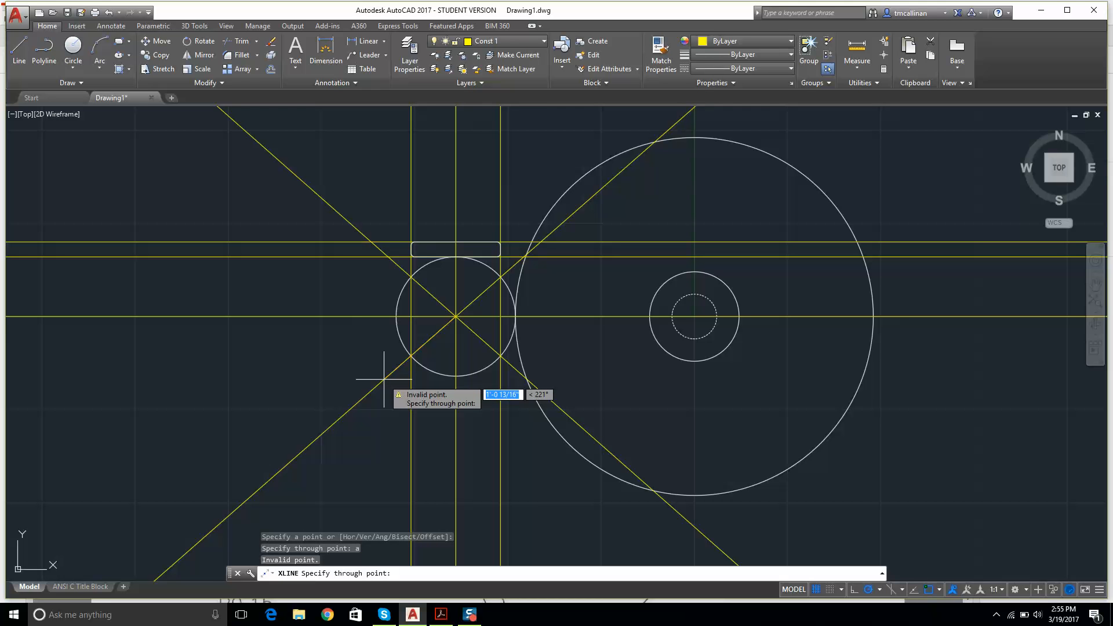
pyautogui.press('Escape')
pyautogui.click(68, 82)
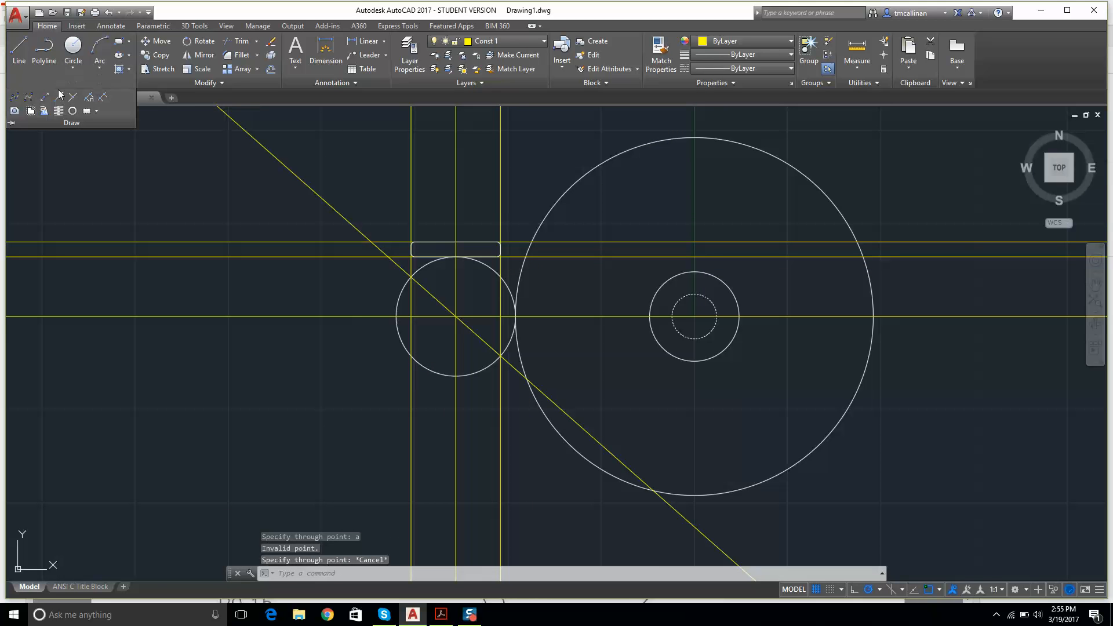
pyautogui.click(51, 100)
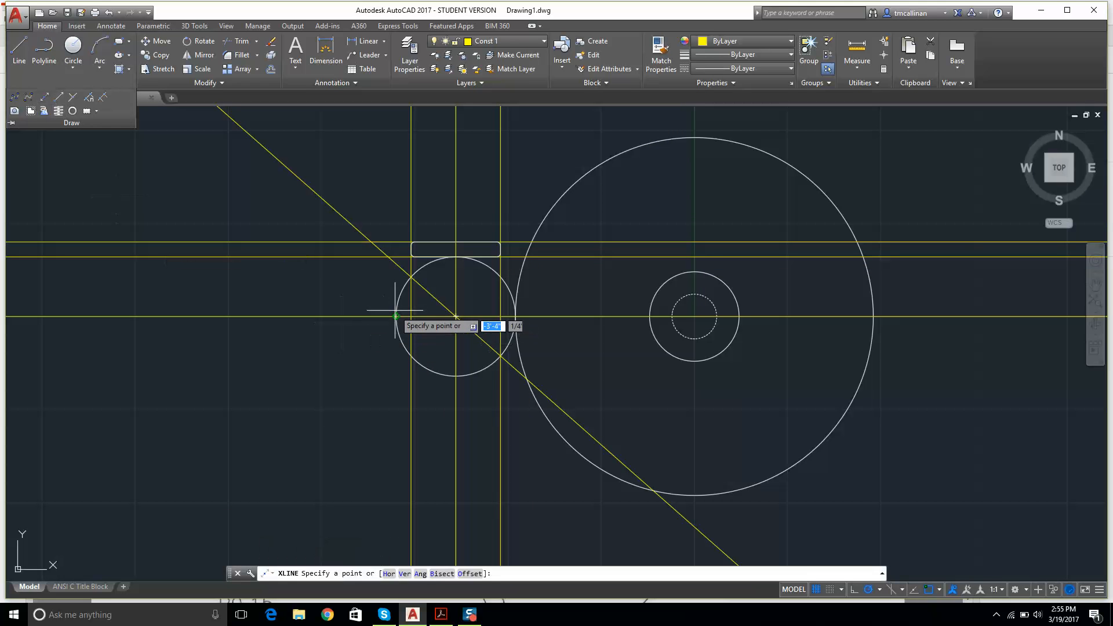
pyautogui.click(456, 316)
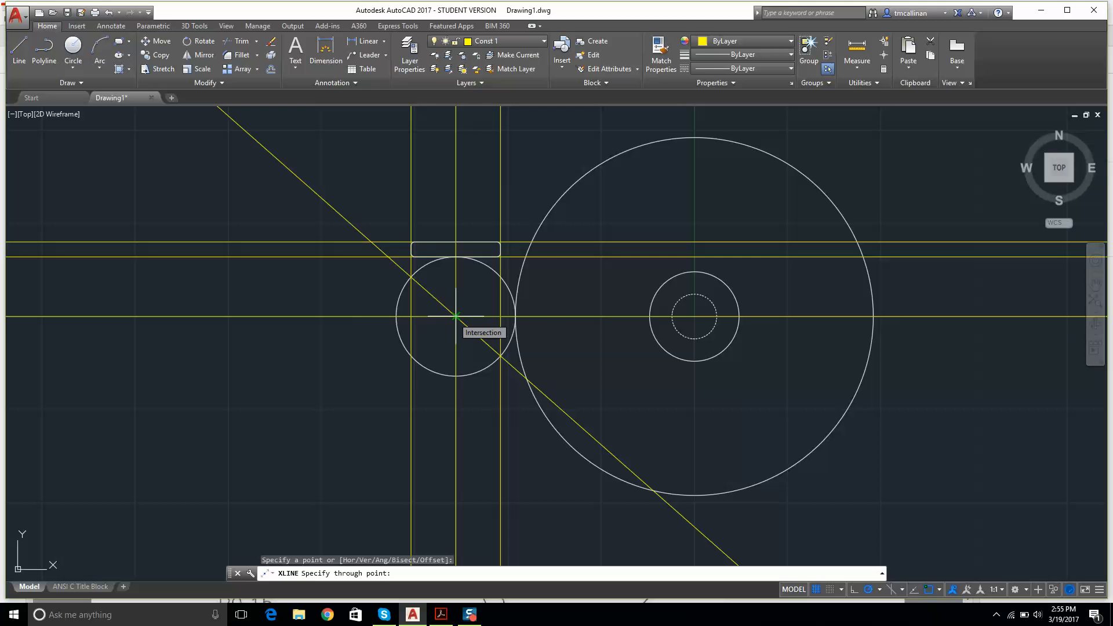
pyautogui.press('Escape')
# Step: Draw a construction line at a 45° angle through the center of the chair circle
pyautogui.click(68, 82)
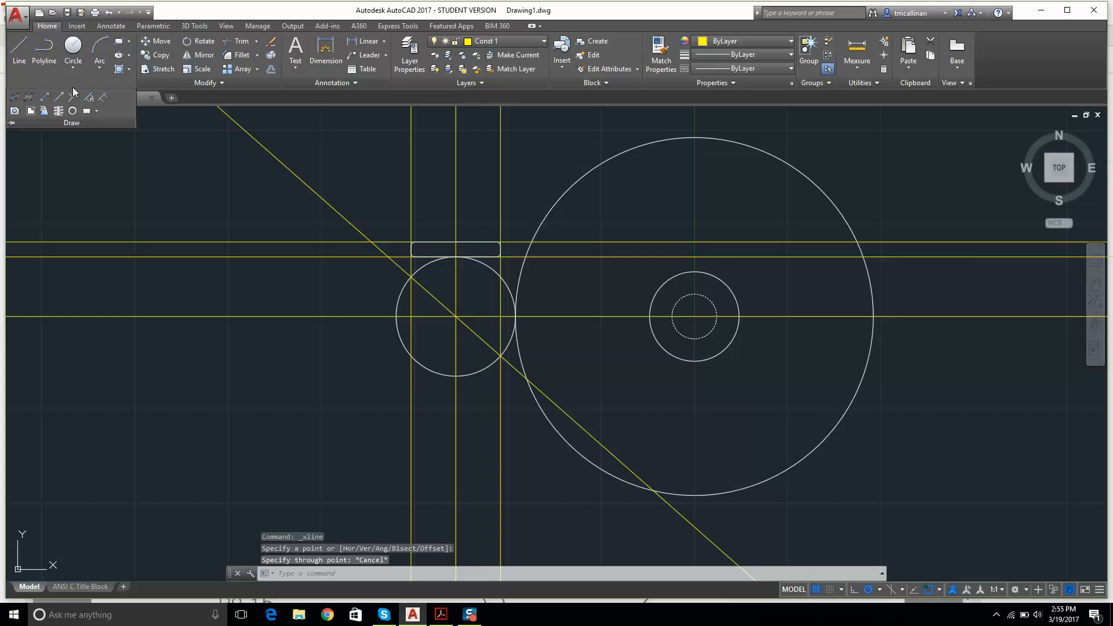
pyautogui.click(46, 100)
pyautogui.write('a')
pyautogui.press('Return')
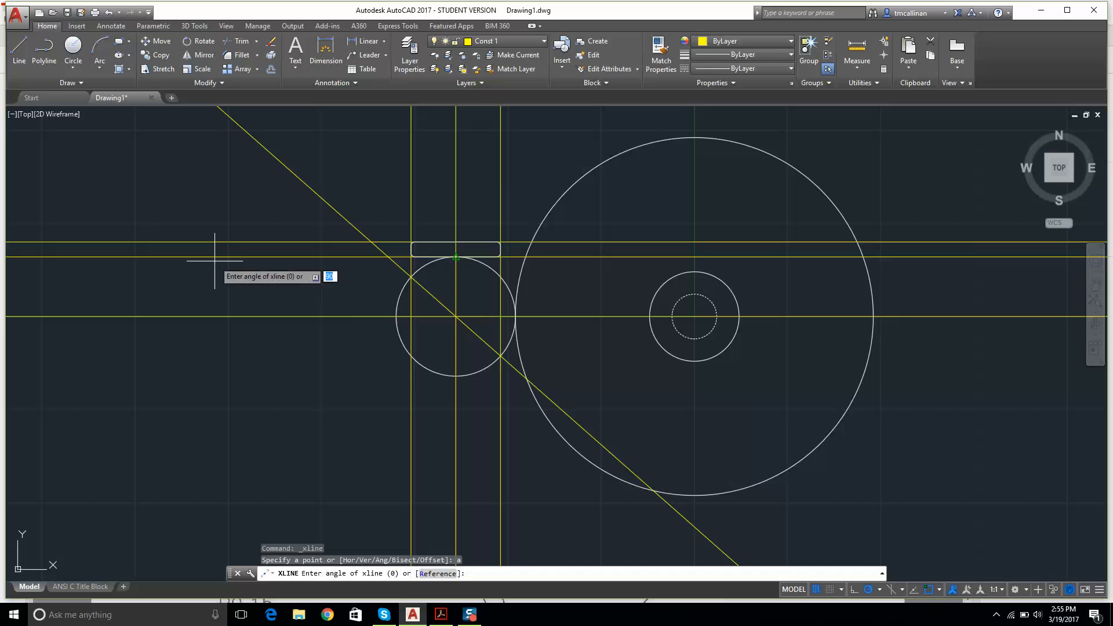
pyautogui.write('45')
pyautogui.press('Return')
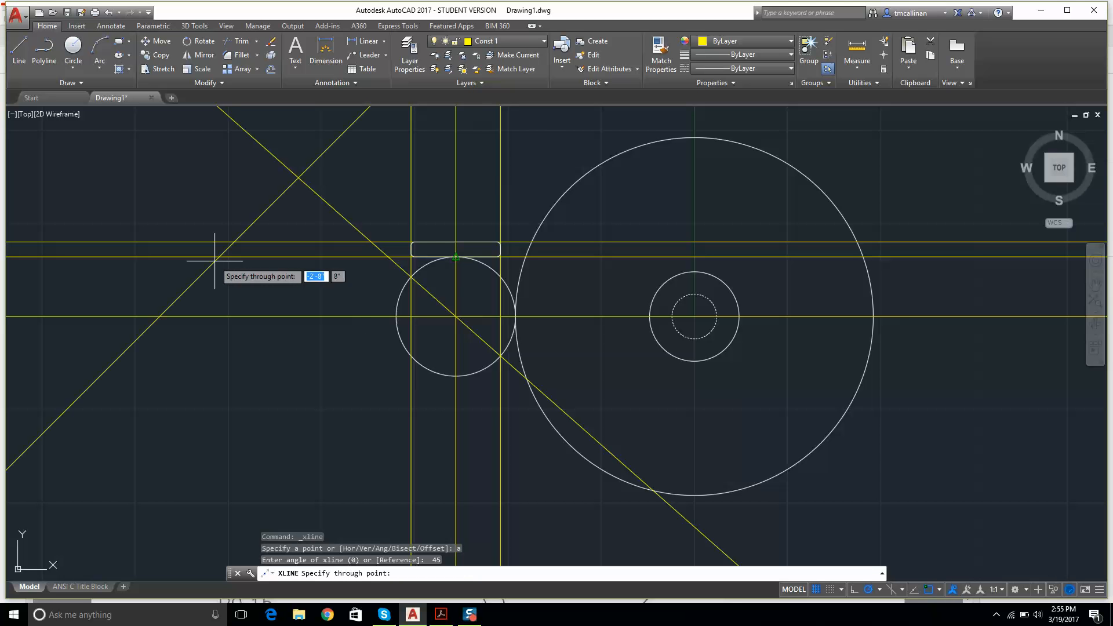
pyautogui.click(456, 317)
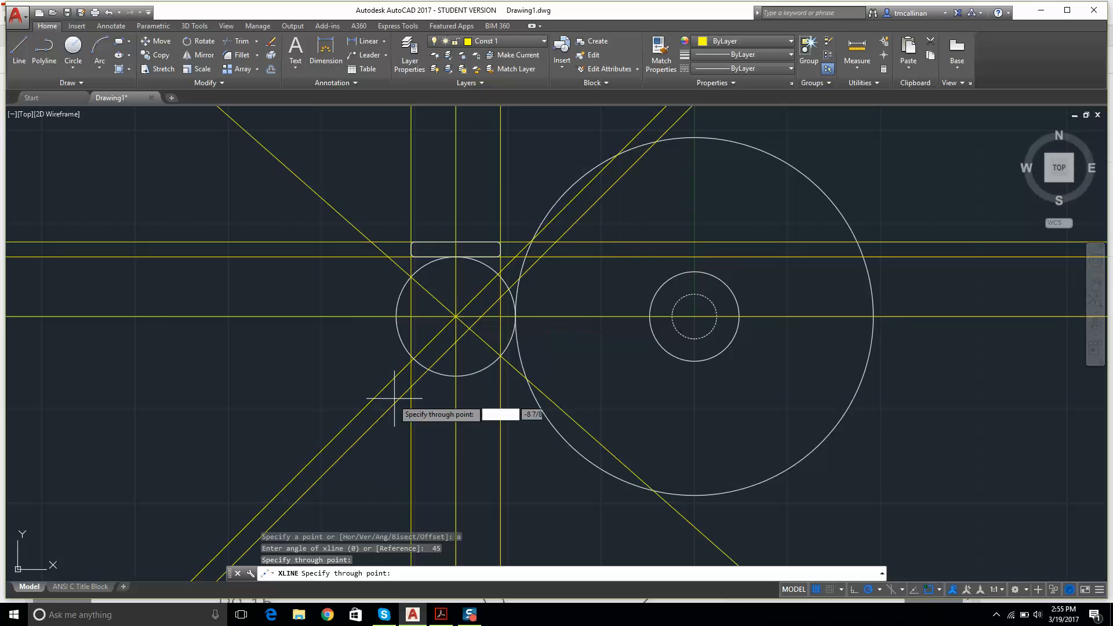
pyautogui.press('Escape')
# Step: Make layer 0 current and draw a line from the chair circle's center to the circle's lower-left edge along the 45° construction line
pyautogui.scroll(4, 423, 347)
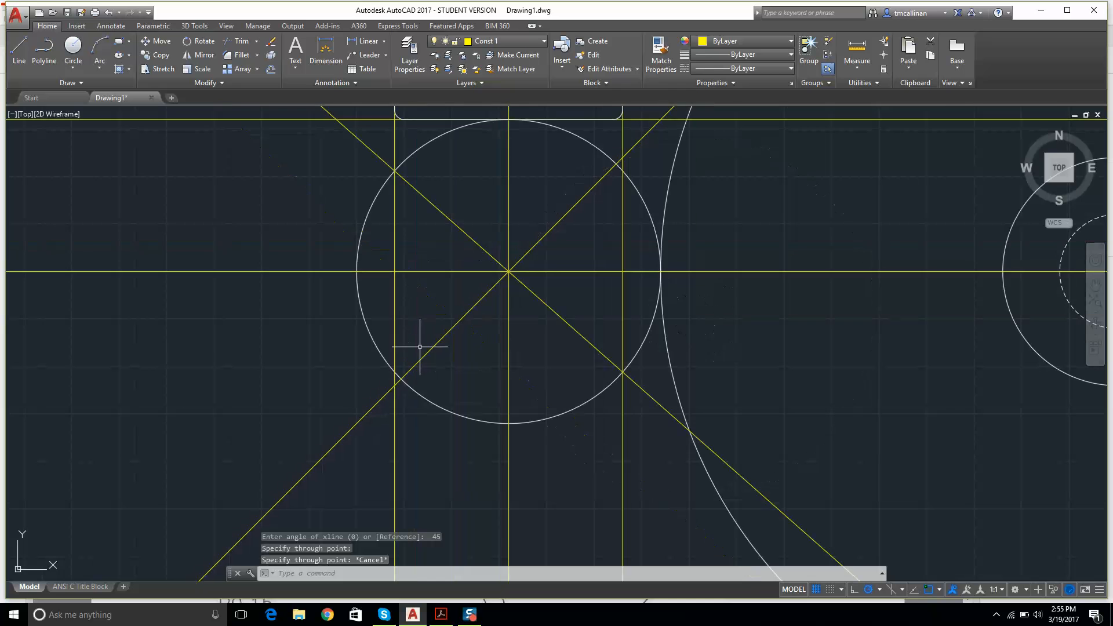
pyautogui.scroll(-4, 381, 310)
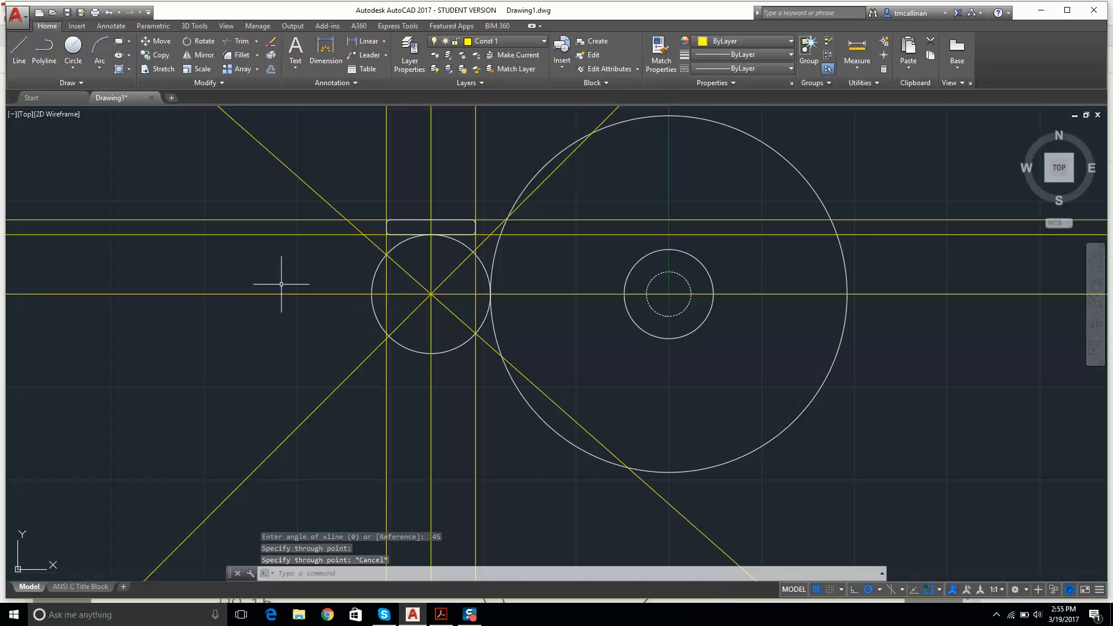
pyautogui.scroll(2, 400, 283)
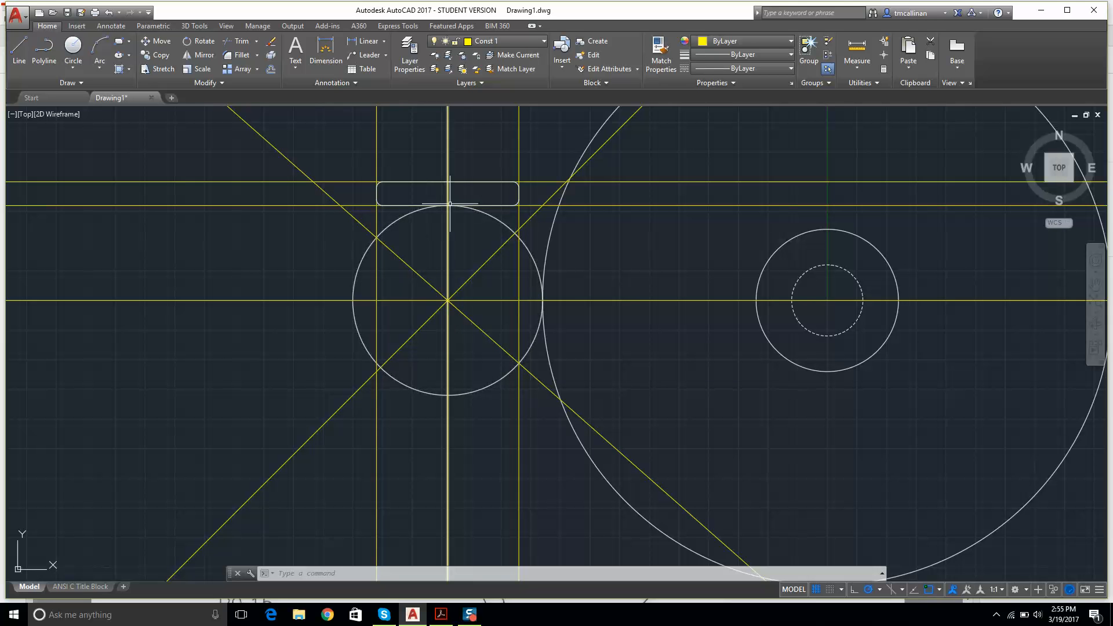
pyautogui.press('Escape')
pyautogui.press('Escape')
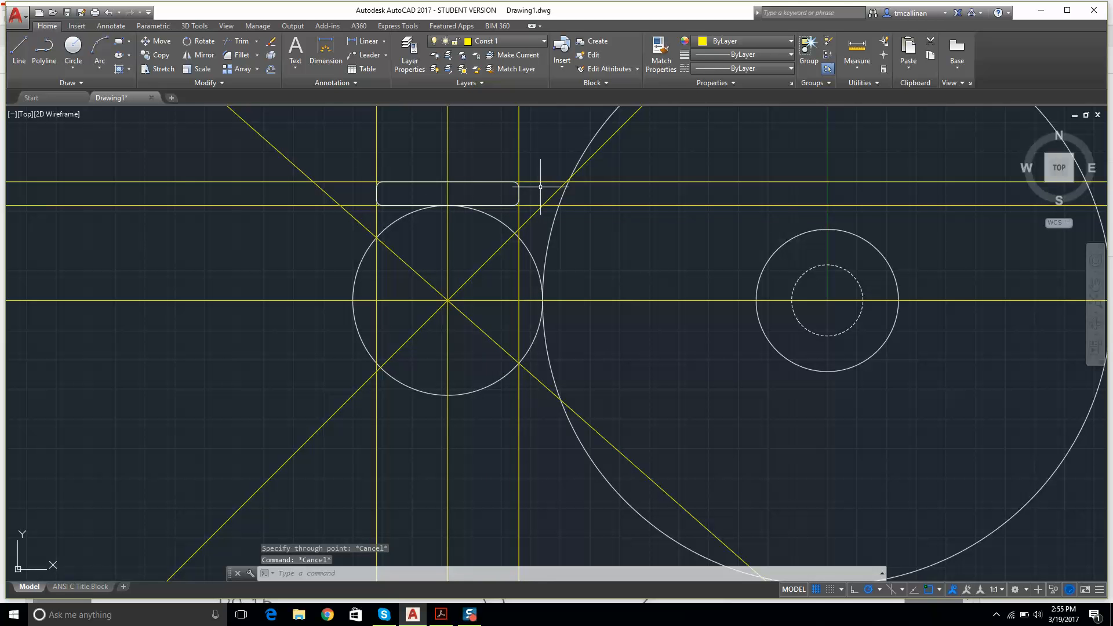
pyautogui.click(490, 41)
pyautogui.click(487, 55)
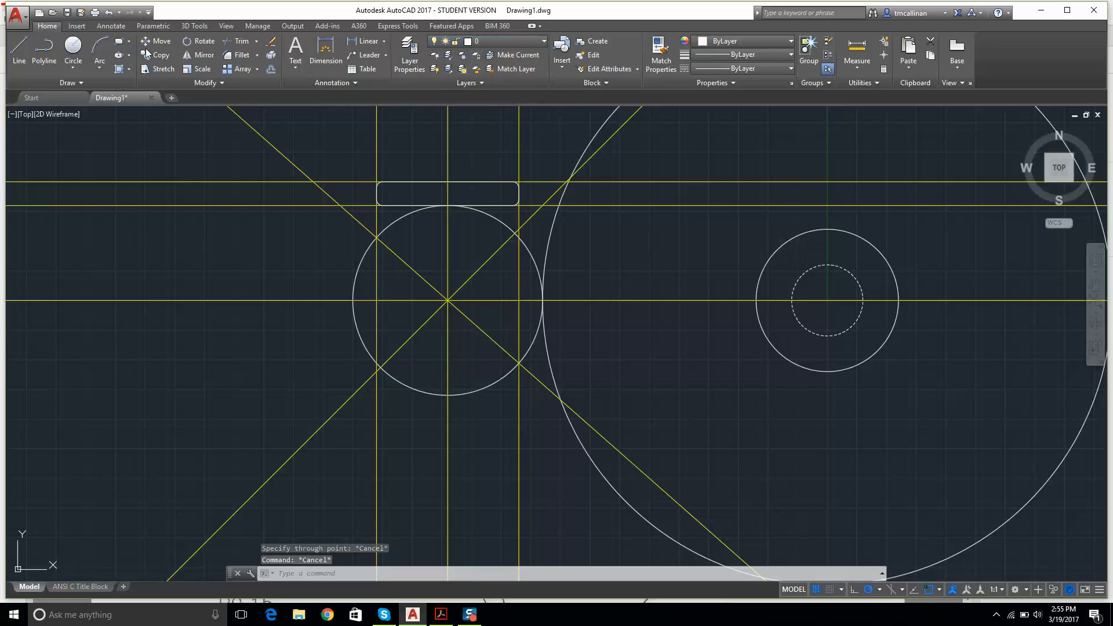
pyautogui.click(19, 48)
pyautogui.scroll(6, 436, 300)
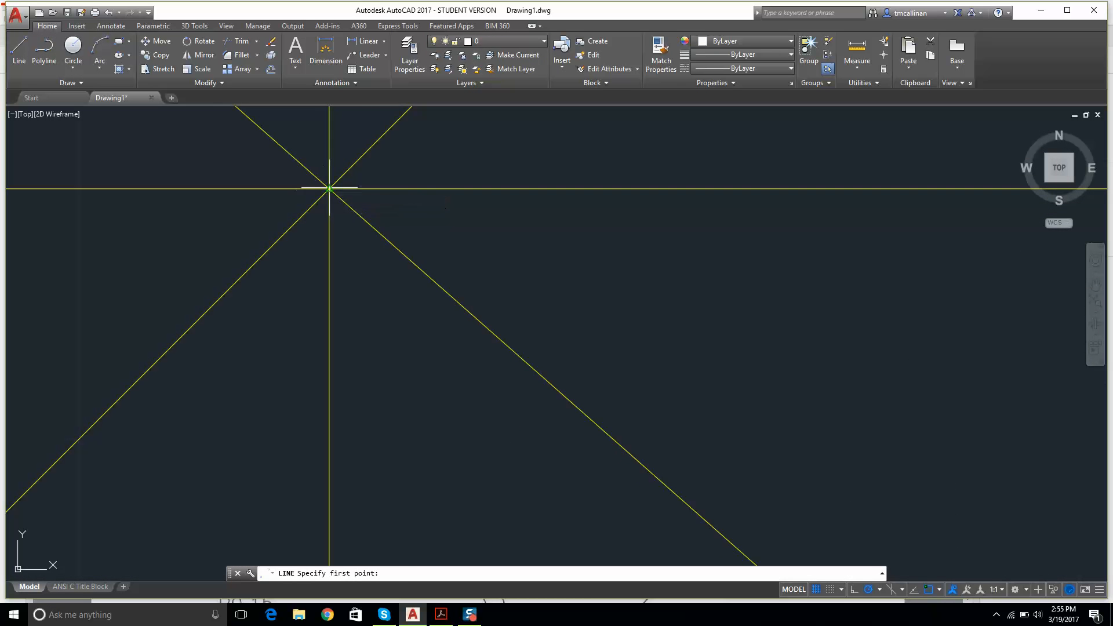
pyautogui.click(325, 189)
pyautogui.scroll(-8, 323, 200)
pyautogui.scroll(3, 270, 262)
pyautogui.scroll(2, 270, 262)
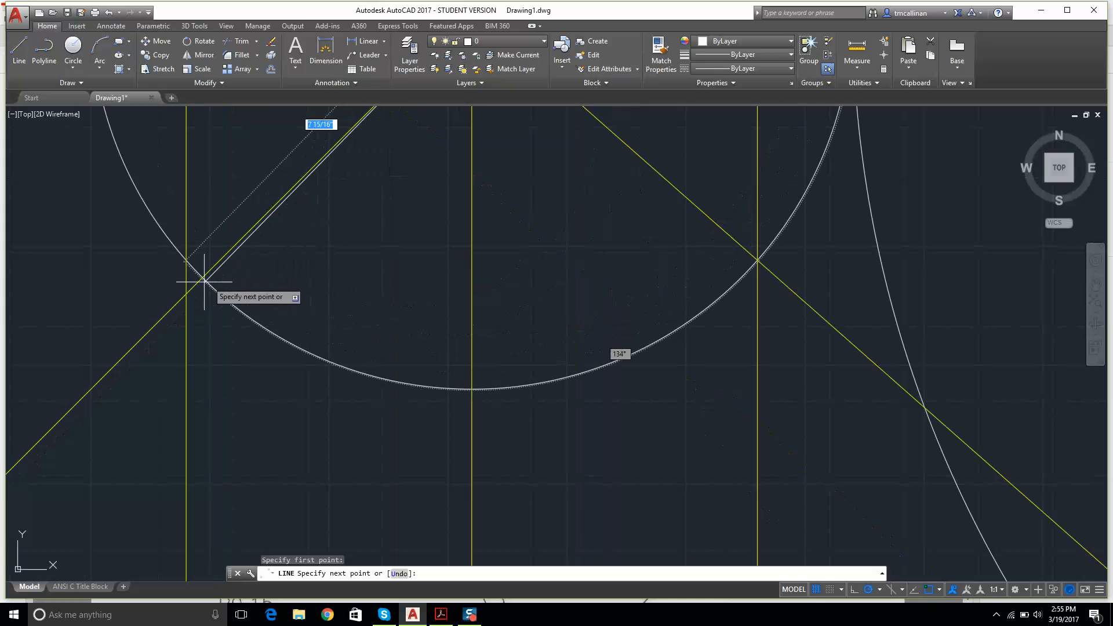
pyautogui.click(202, 281)
pyautogui.press('Escape')
pyautogui.scroll(-6, 390, 267)
pyautogui.moveTo(432, 289); pyautogui.dragTo(503, 349, button='middle')
pyautogui.scroll(2, 374, 227)
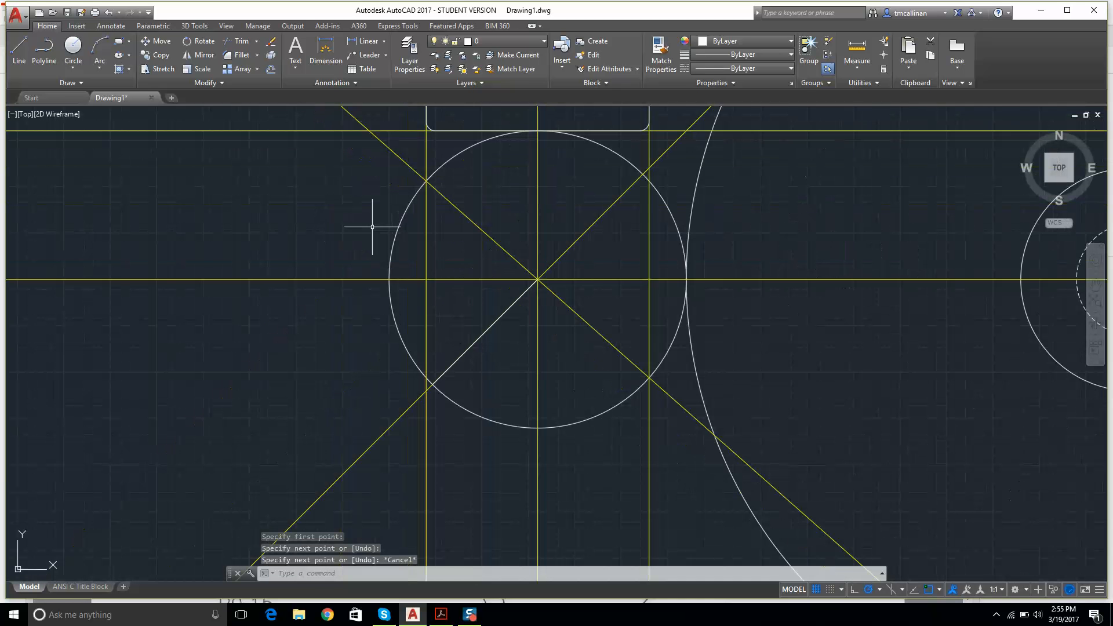
# Step: Draw a second line from the chair circle's center to where the other diagonal construction line crosses the circle at upper left
pyautogui.click(19, 51)
pyautogui.scroll(2, 542, 277)
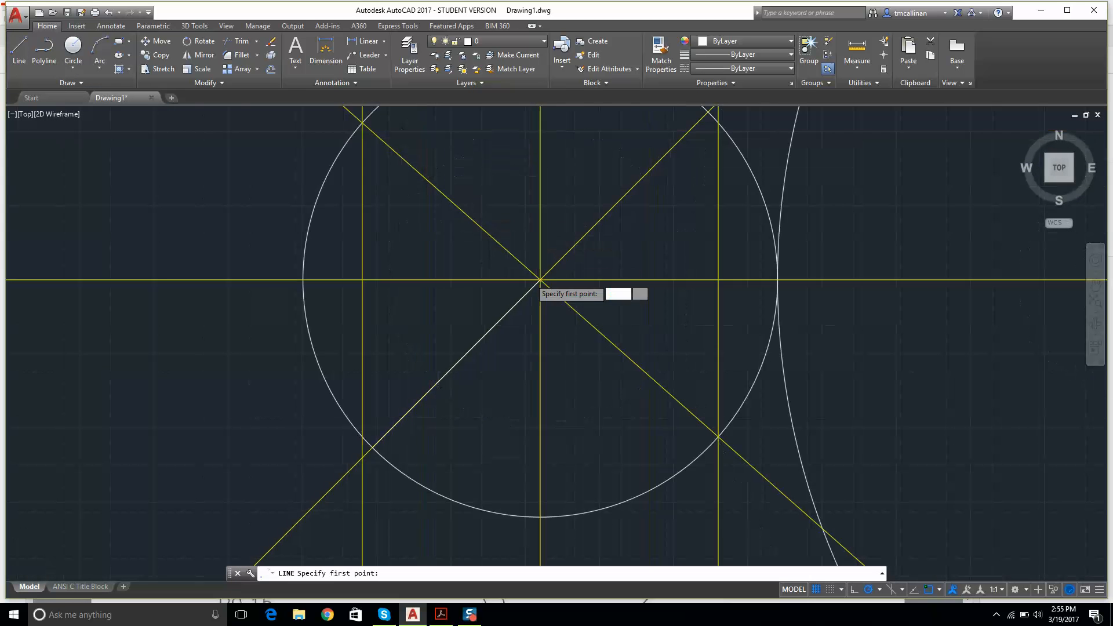
pyautogui.scroll(2, 559, 278)
pyautogui.click(559, 278)
pyautogui.scroll(-2, 557, 276)
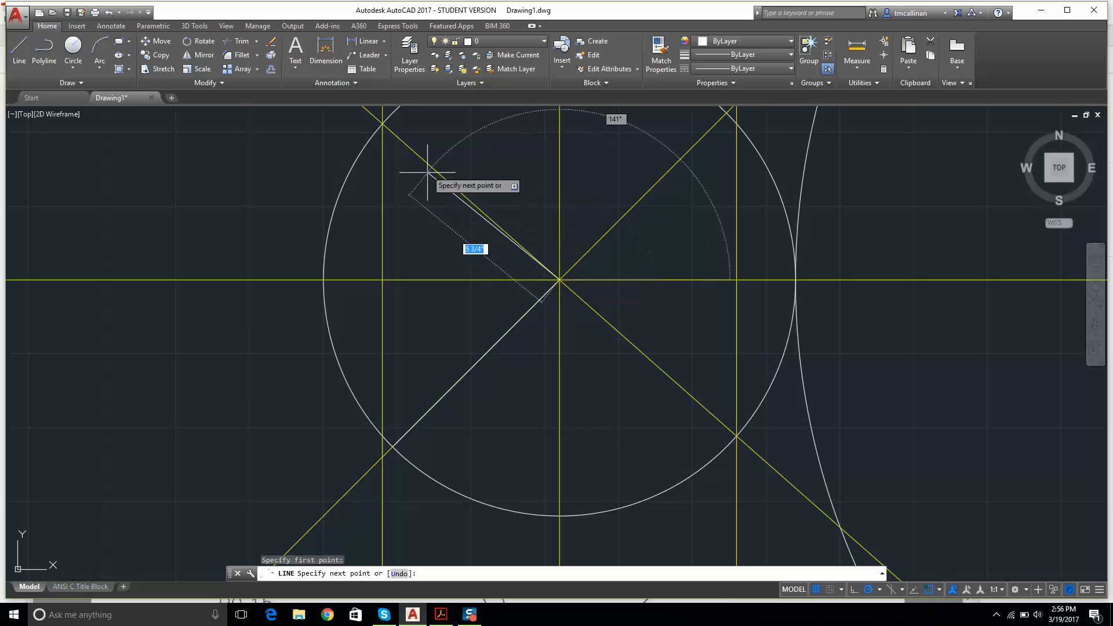
pyautogui.click(382, 123)
pyautogui.press('Escape')
pyautogui.press('Escape')
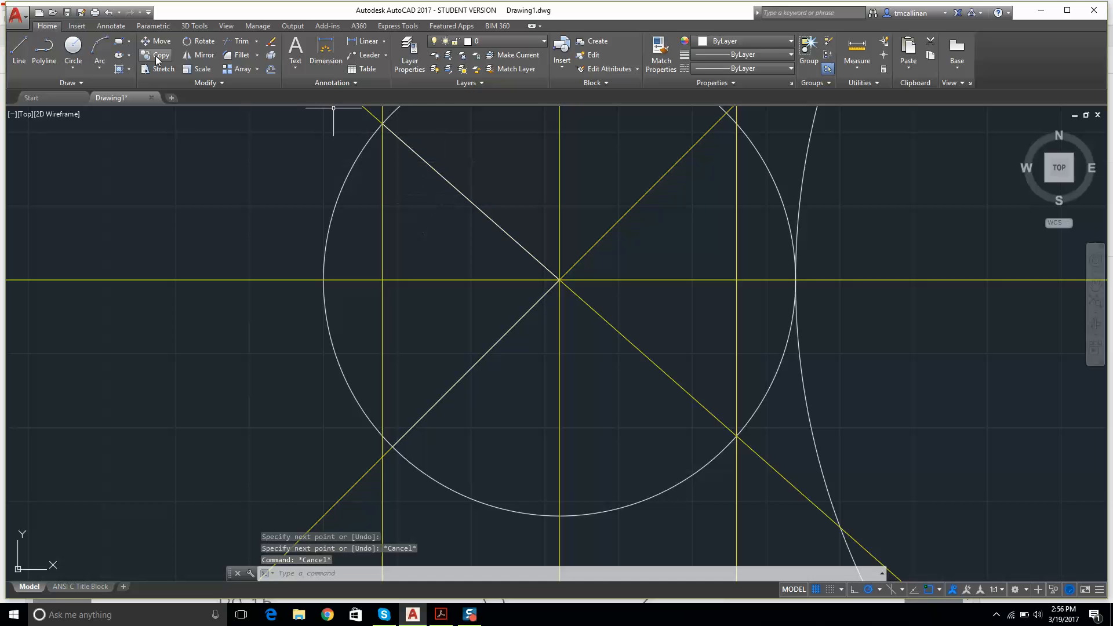
# Step: Check the angle between the two new radial lines with an angular dimension outside the circle, and erase that dimension
pyautogui.click(318, 54)
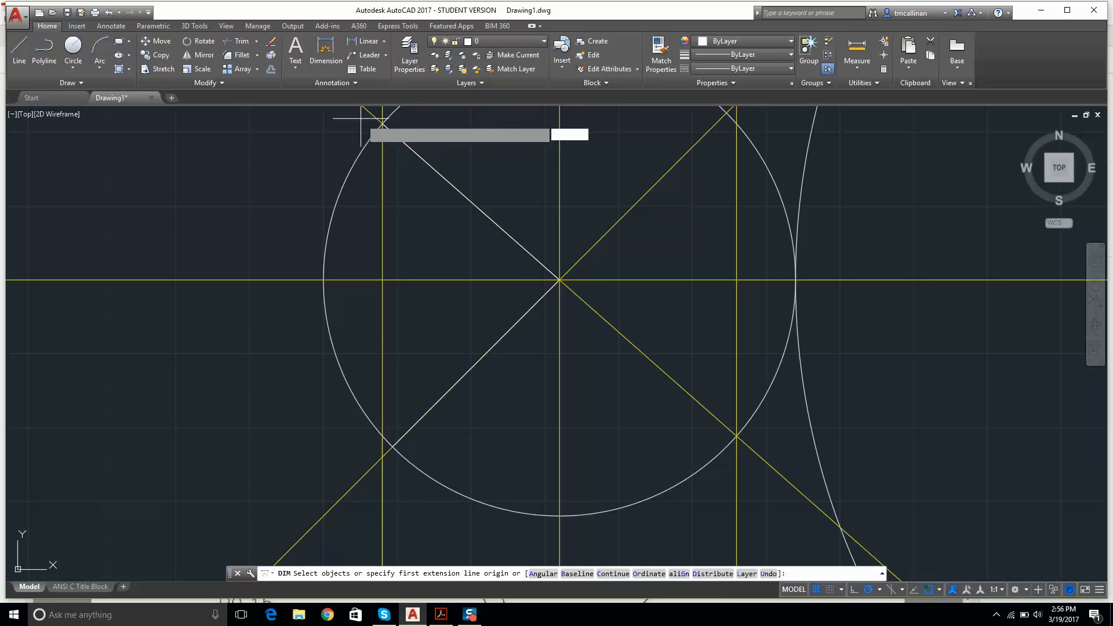
pyautogui.click(447, 182)
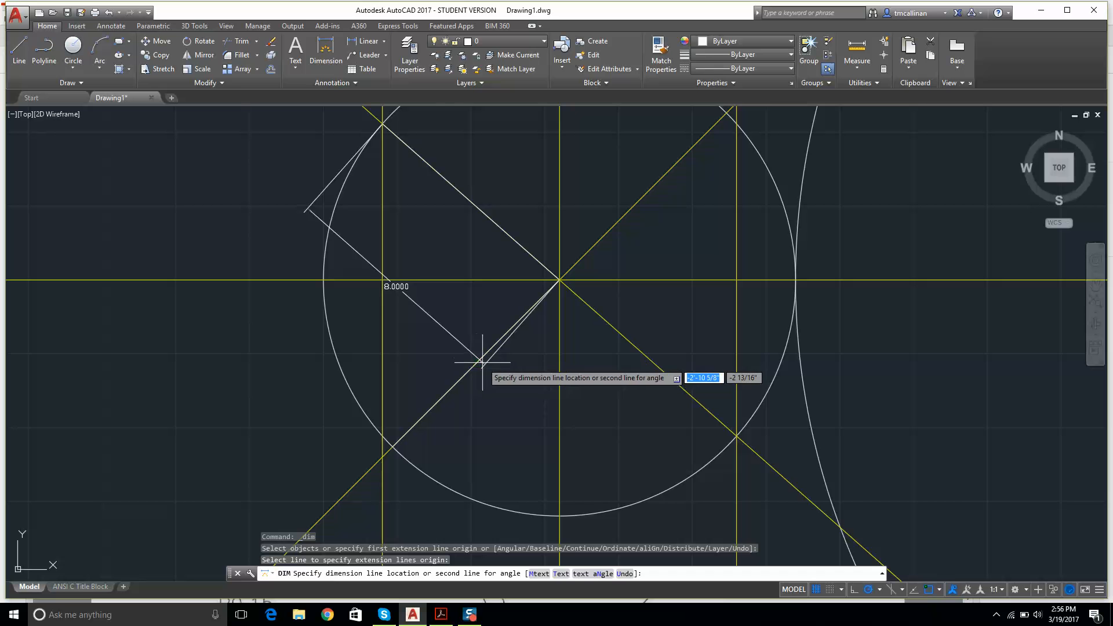
pyautogui.click(493, 347)
pyautogui.click(493, 347)
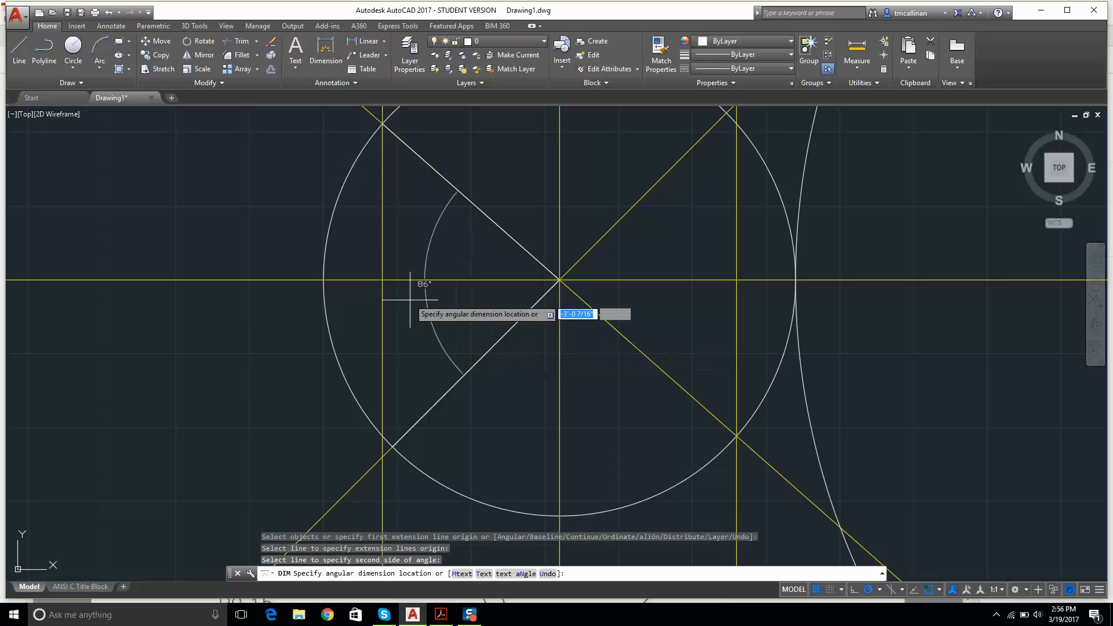
pyautogui.click(281, 274)
pyautogui.scroll(-2, 382, 247)
pyautogui.press('Escape')
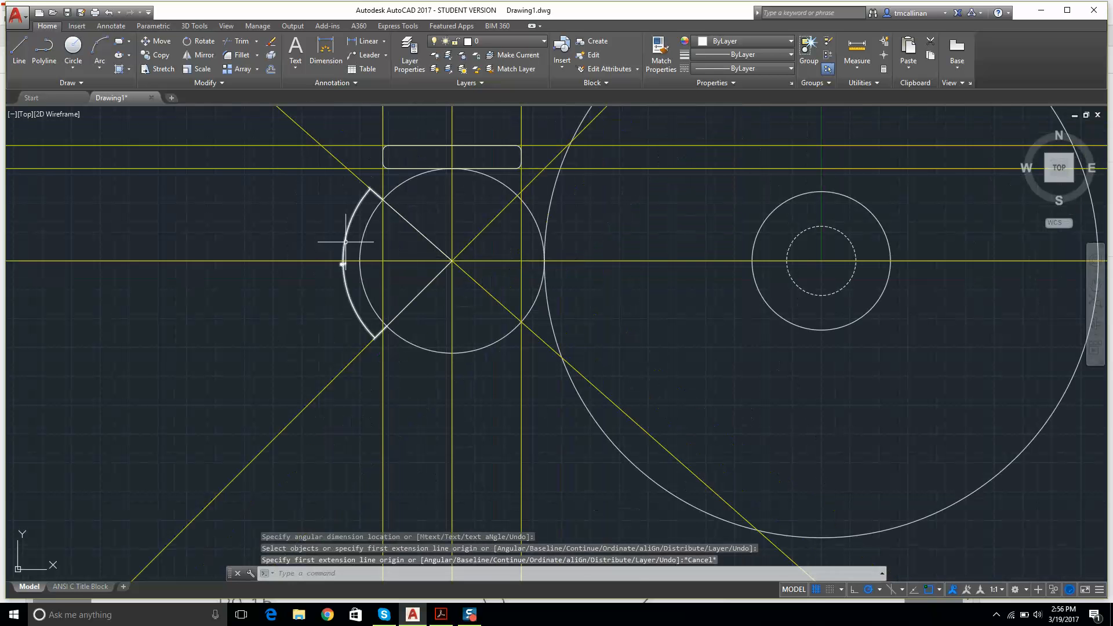
pyautogui.click(346, 232)
pyautogui.press('Delete')
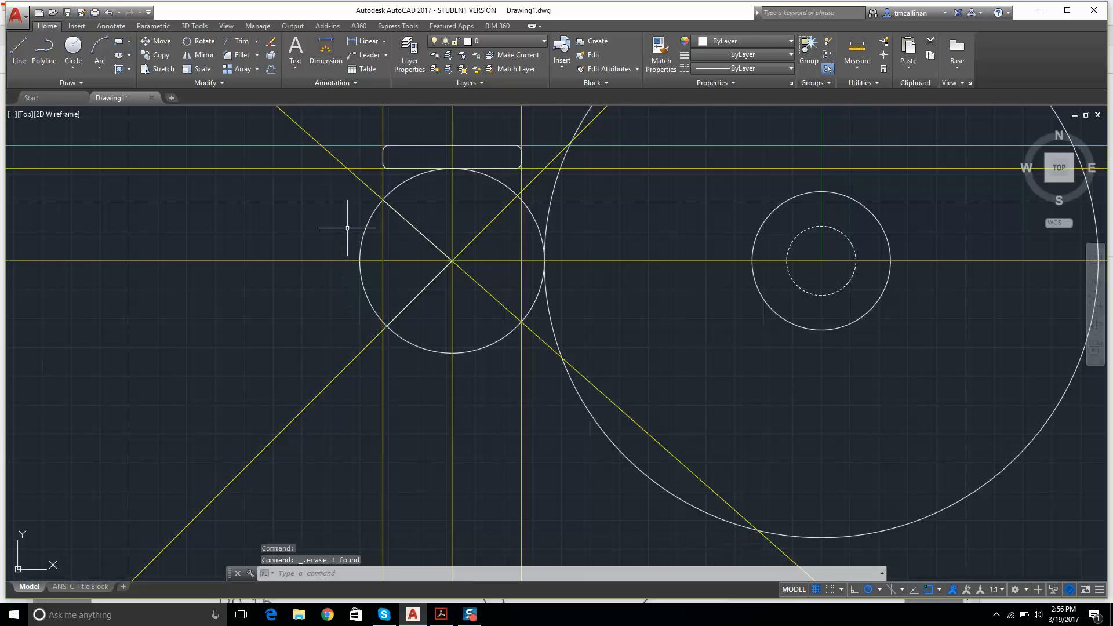
# Step: Draw a horizontal line from the chair circle's center to the vertical construction line at the circle's left side
pyautogui.press('Escape')
pyautogui.scroll(2, 420, 225)
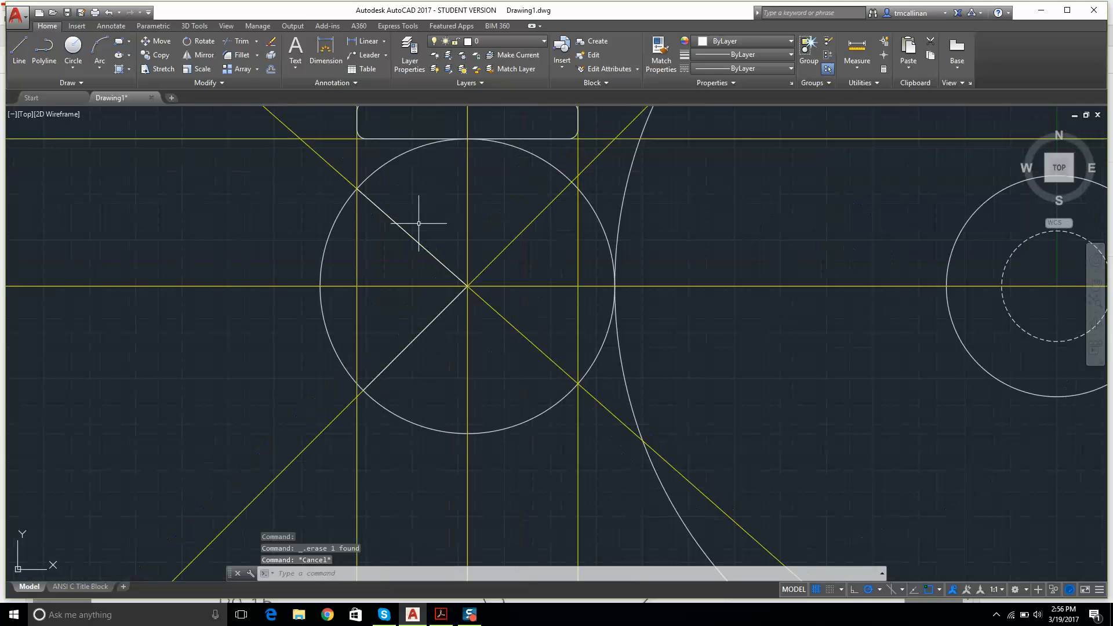
pyautogui.click(19, 49)
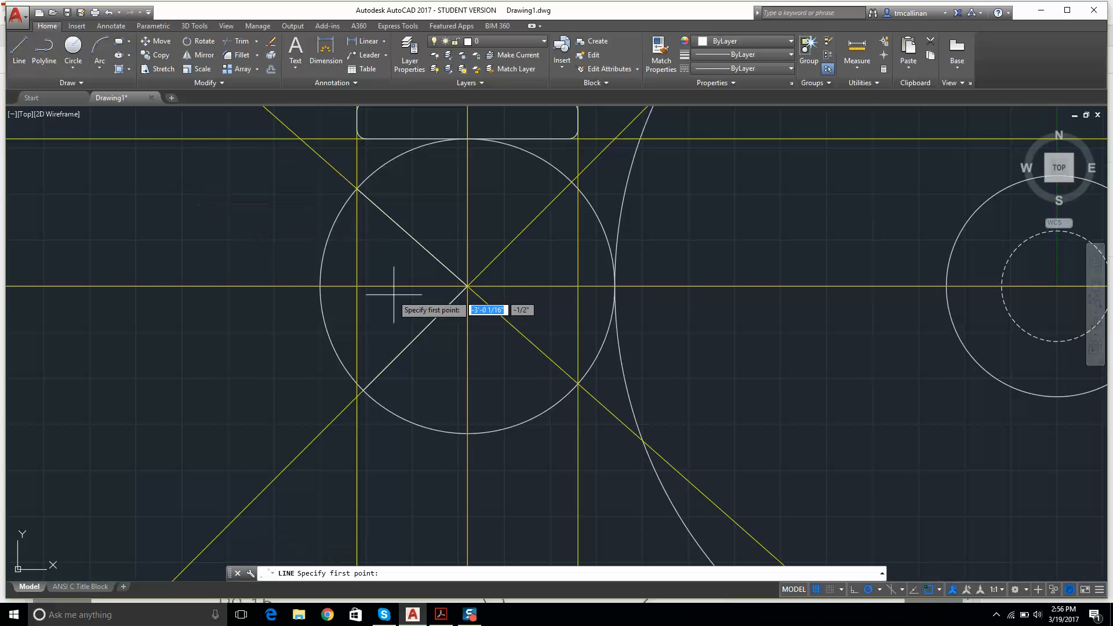
pyautogui.click(467, 287)
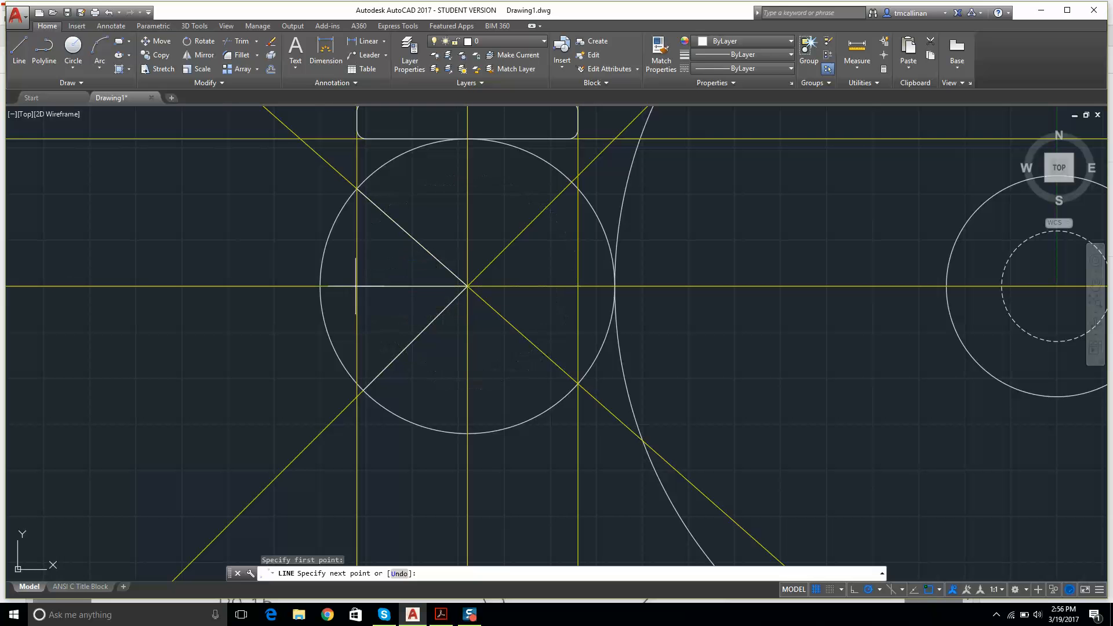
pyautogui.click(357, 286)
pyautogui.press('Escape')
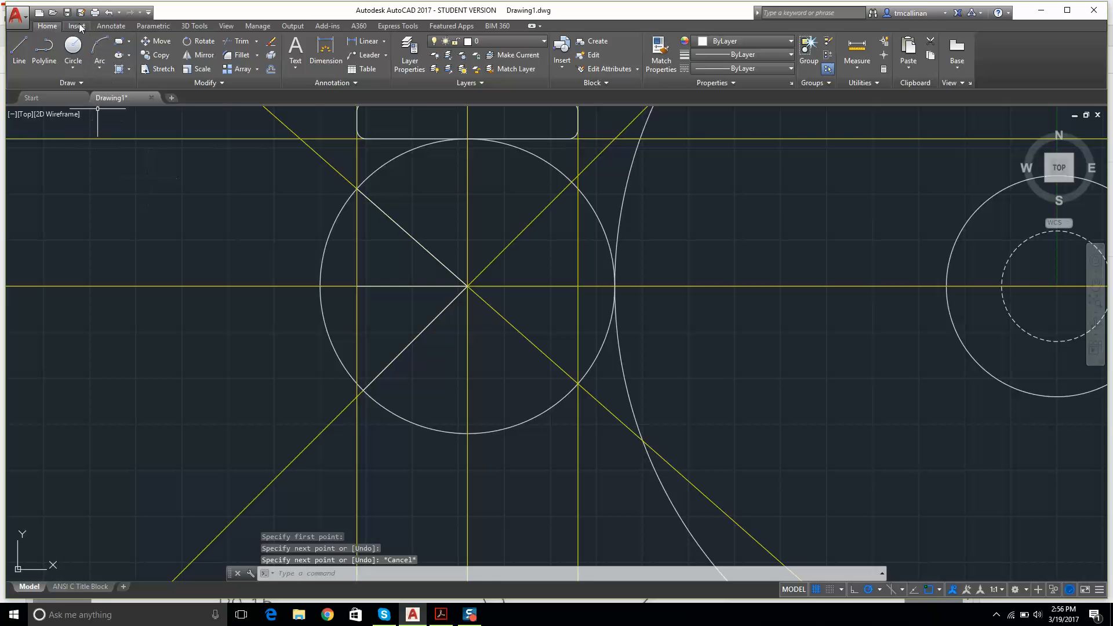
# Step: Check the angle between the horizontal line and the upper-left radial line with a dimension preview, without placing the dimension
pyautogui.click(326, 52)
pyautogui.scroll(5, 406, 290)
pyautogui.click(483, 272)
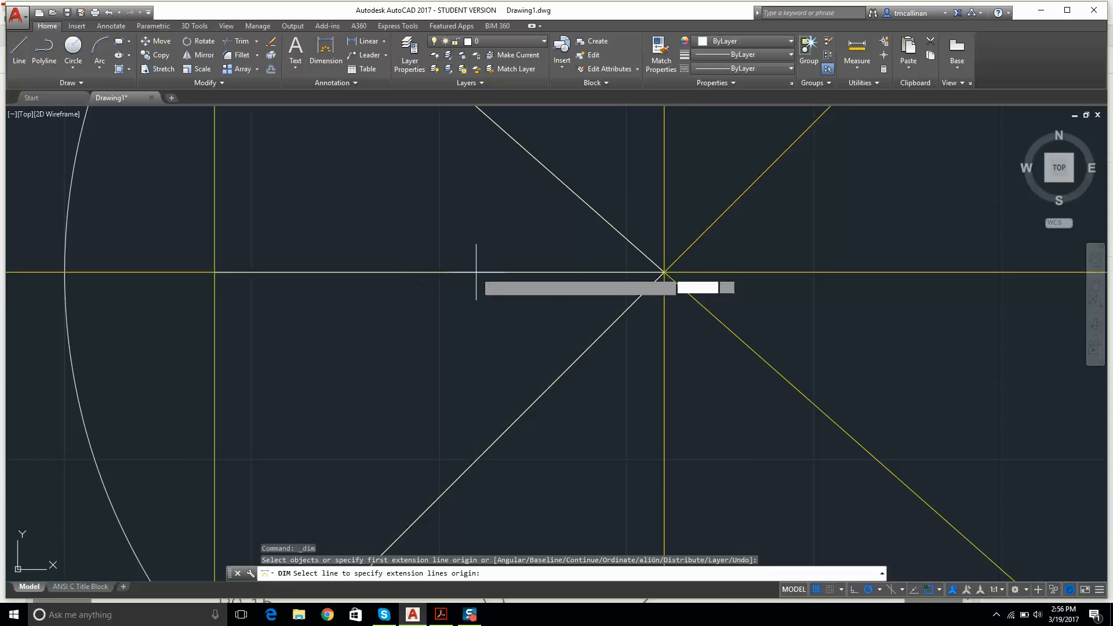
pyautogui.click(556, 177)
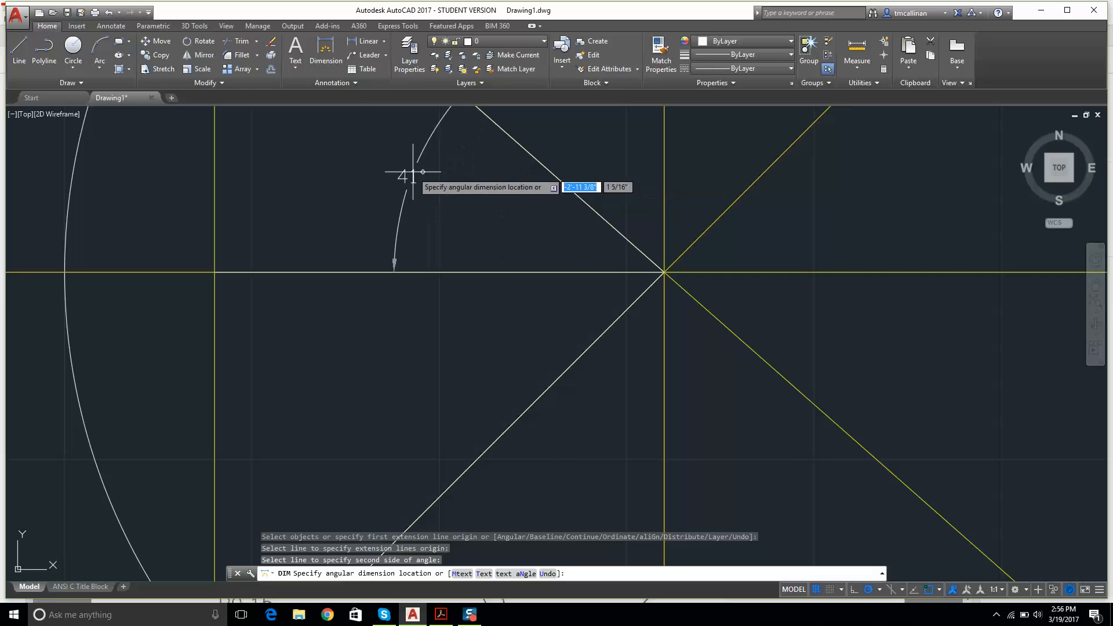
pyautogui.press('Escape')
# Step: Check the angle between the lower-left radial line and the horizontal line with a dimension preview, without placing the dimension
pyautogui.click(326, 55)
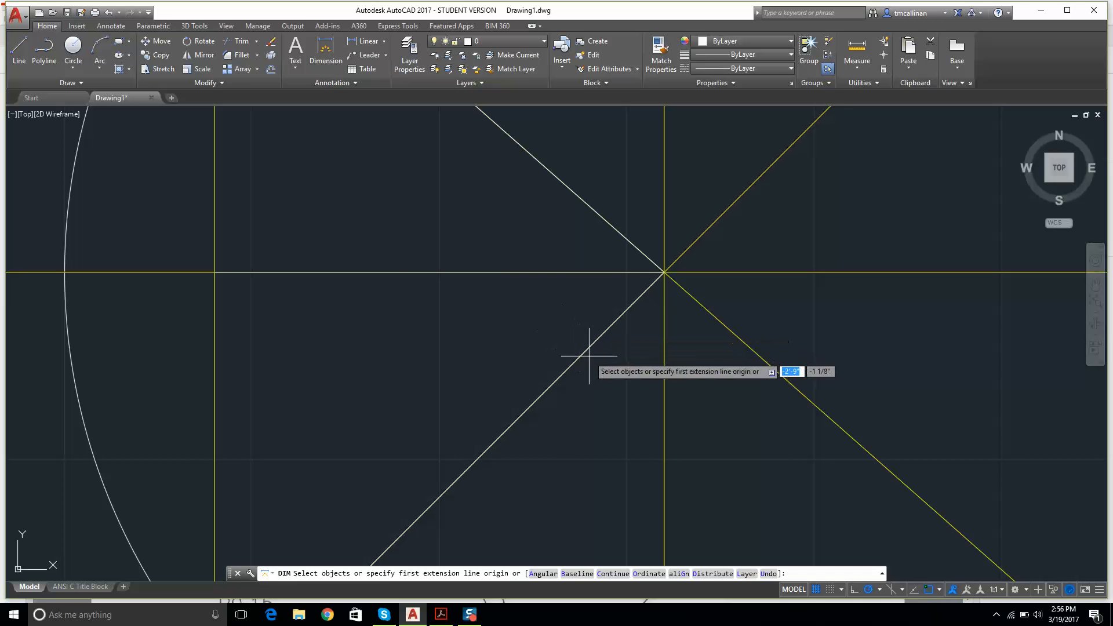
pyautogui.click(586, 351)
pyautogui.click(550, 272)
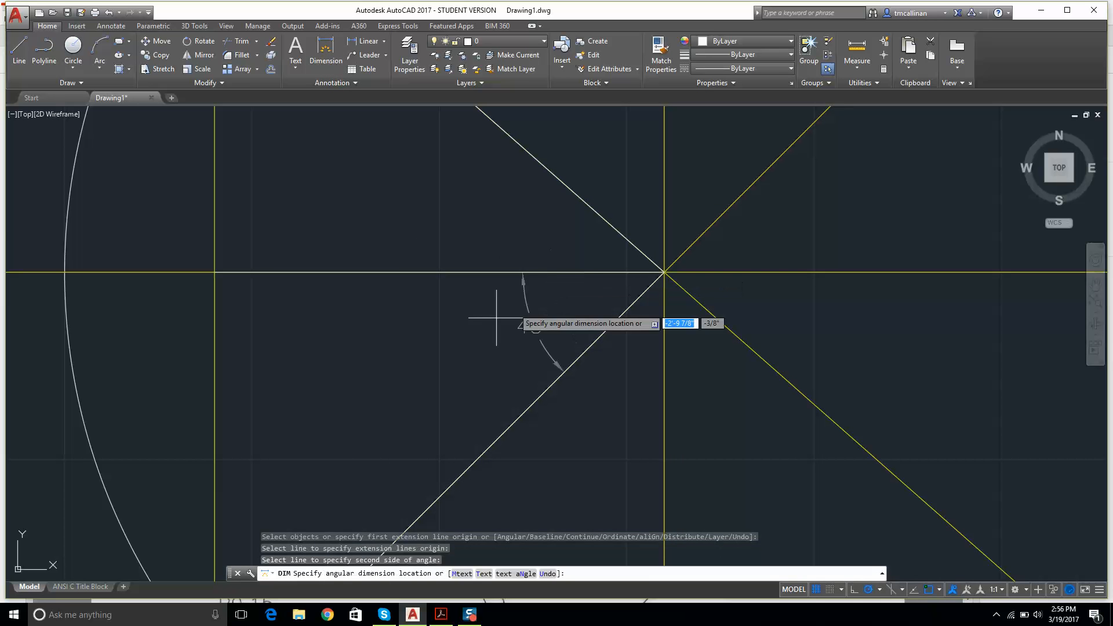
pyautogui.press('Escape')
pyautogui.press('Escape')
pyautogui.press('Escape')
pyautogui.press('Escape')
# Step: Erase the diagonal construction line crossing the chair circle at upper left, together with the radial line on it
pyautogui.scroll(-5, 504, 289)
pyautogui.scroll(4, 502, 272)
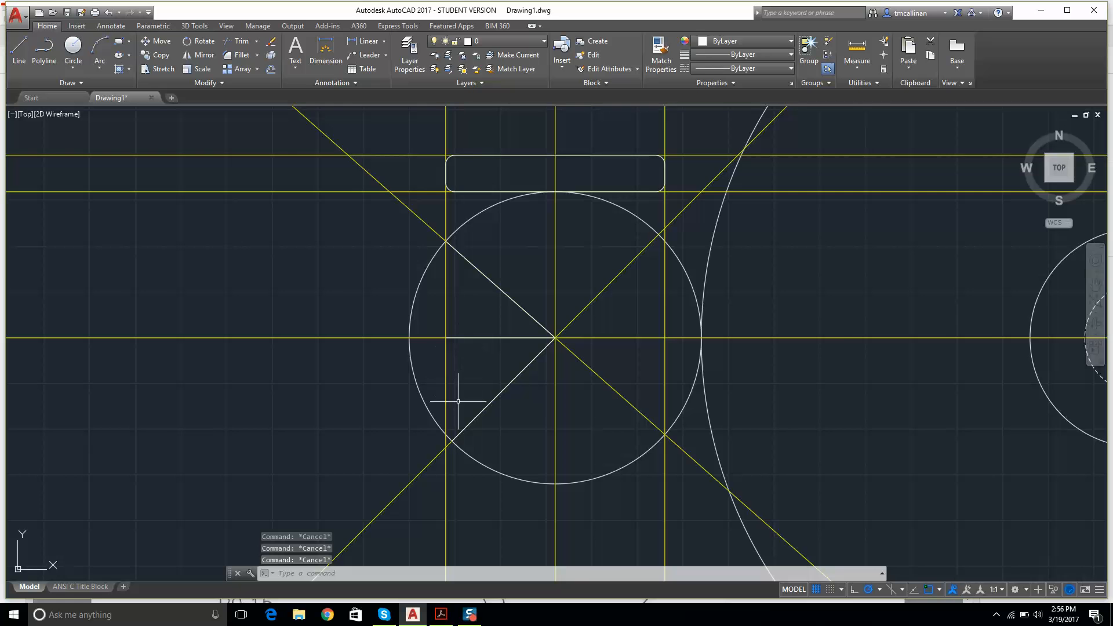
pyautogui.scroll(2, 449, 424)
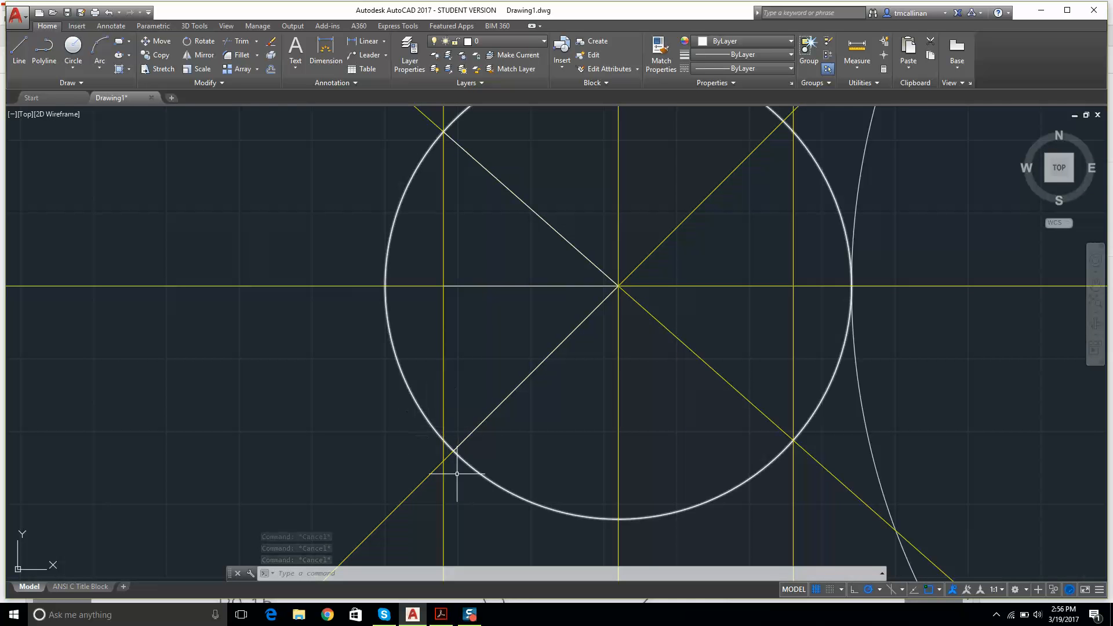
pyautogui.scroll(-2, 423, 348)
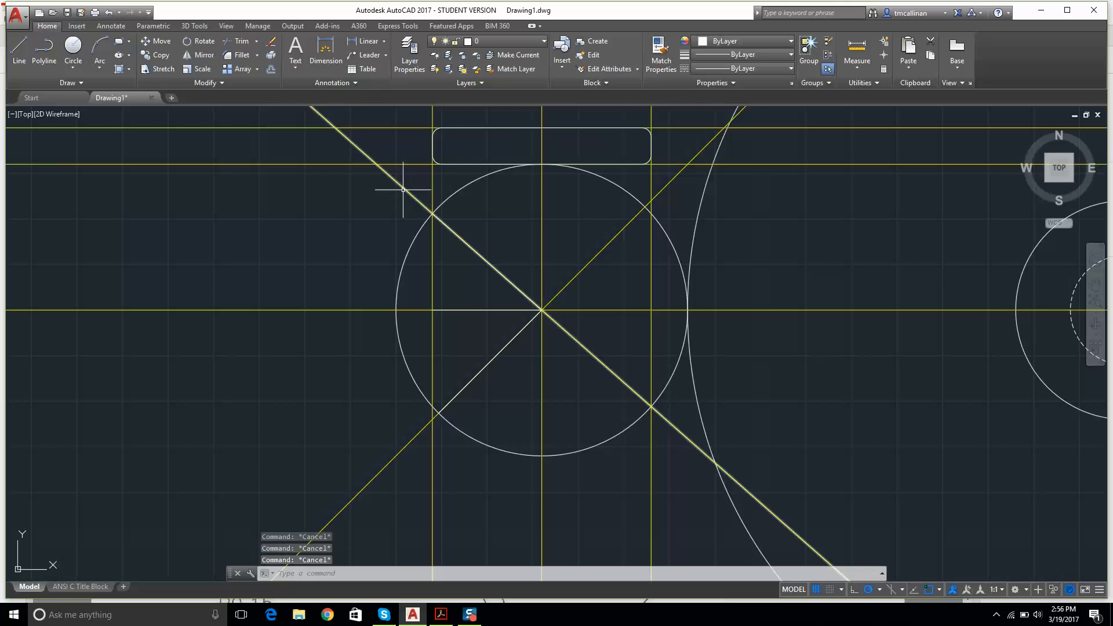
pyautogui.click(402, 189)
pyautogui.press('Delete')
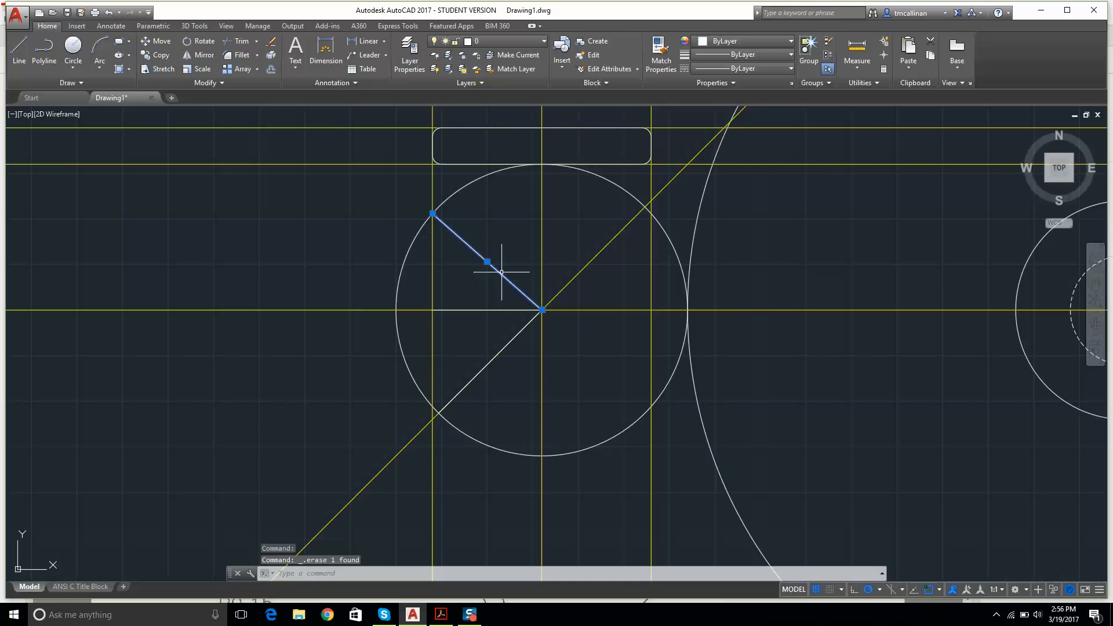
# Step: Erase the short horizontal line and the horizontal construction line through the chair circle's center
pyautogui.click(481, 305)
pyautogui.click(485, 323)
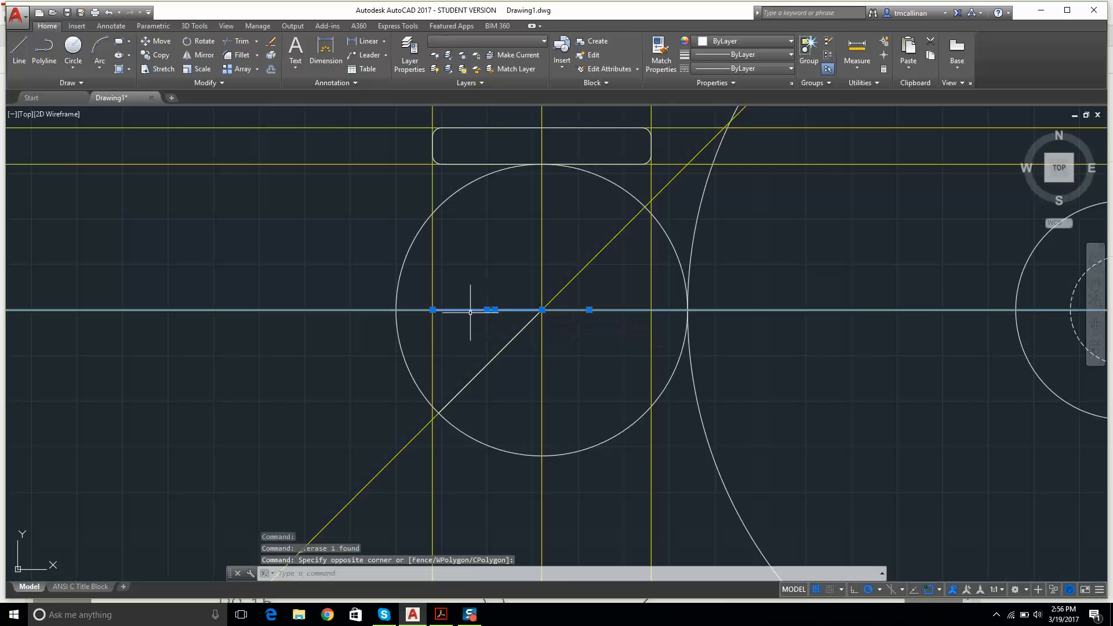
pyautogui.press('Delete')
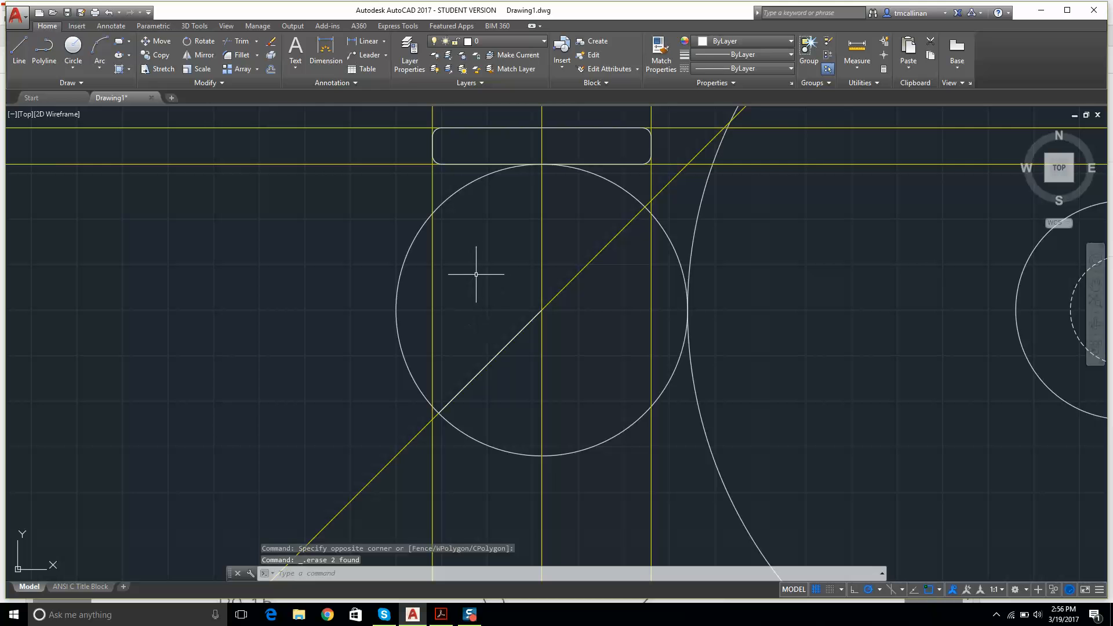
pyautogui.press('Escape')
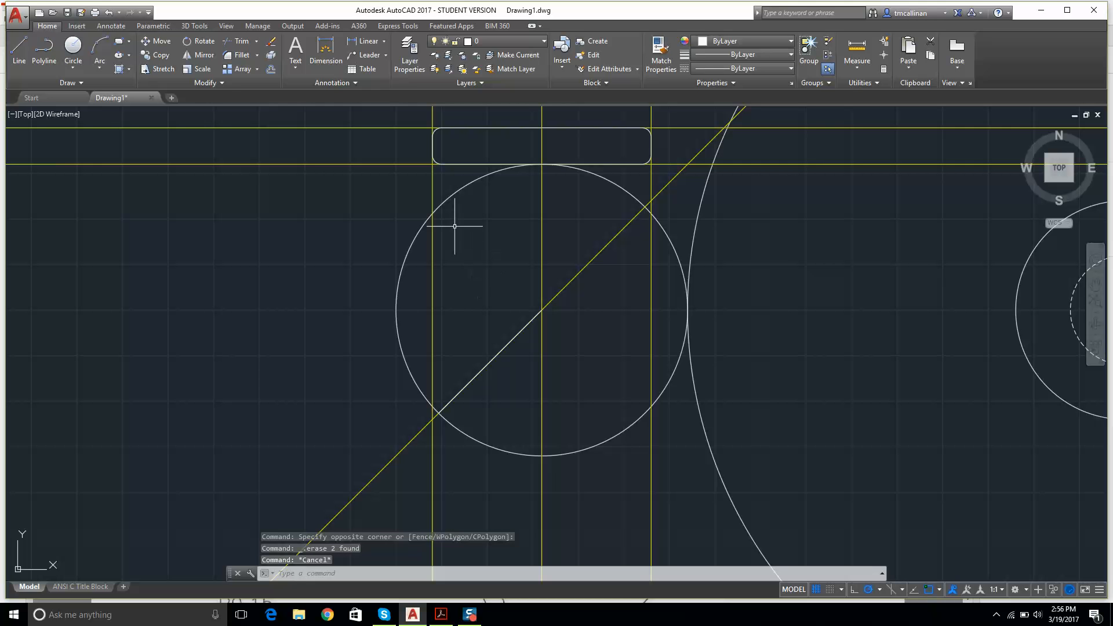
# Step: On layer Const 1, draw a construction line at -45 degrees through the centre of the chair seat circle
pyautogui.click(482, 42)
pyautogui.click(482, 70)
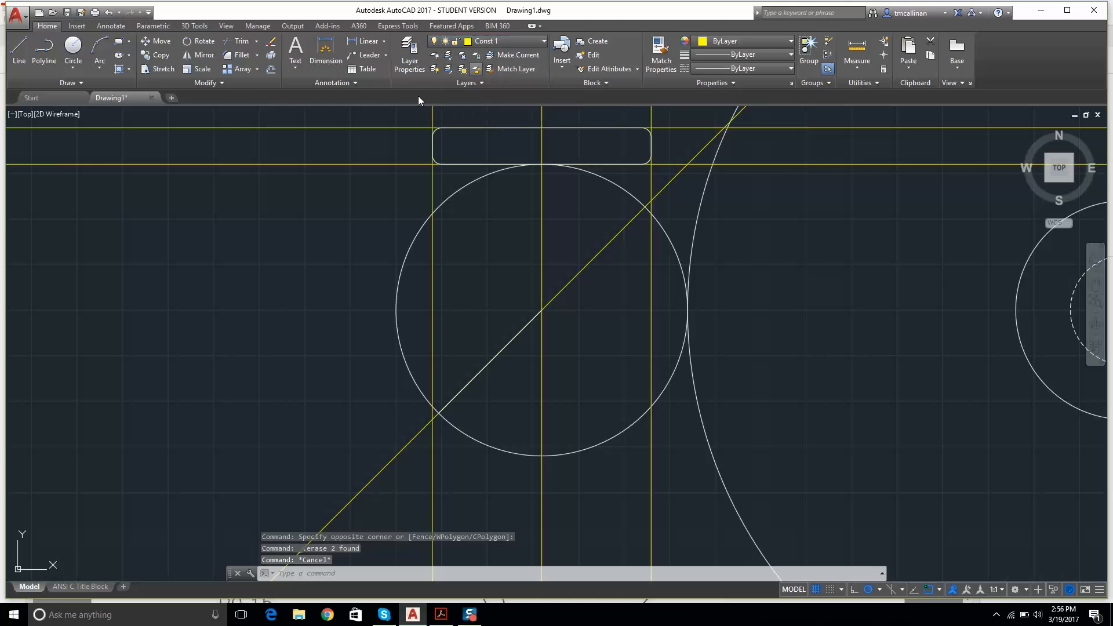
pyautogui.click(76, 81)
pyautogui.click(45, 98)
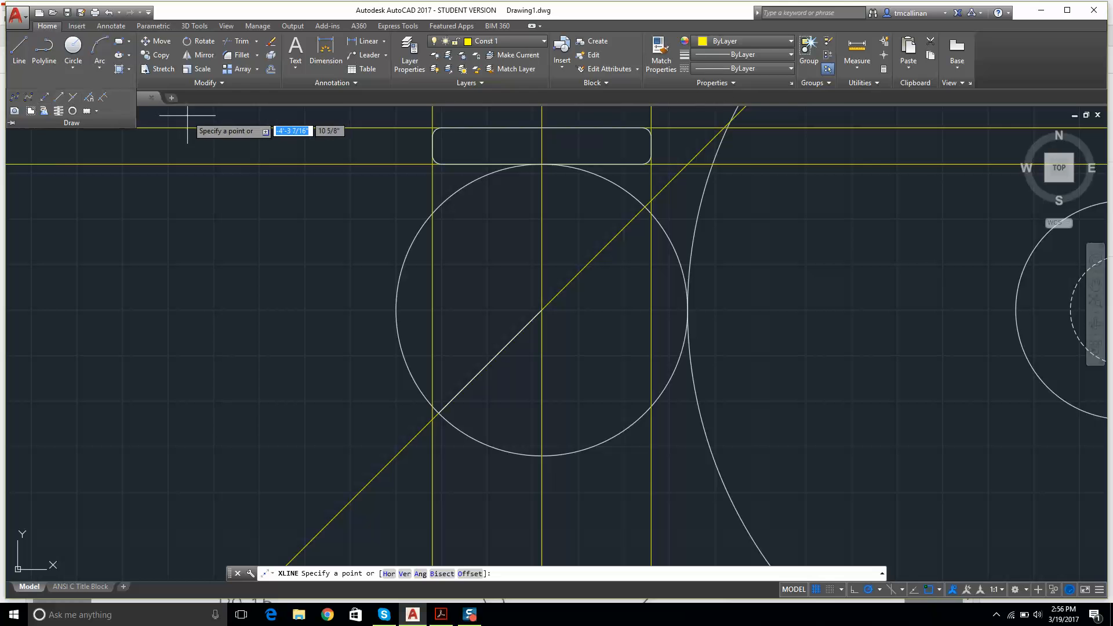
pyautogui.write('a')
pyautogui.press('Return')
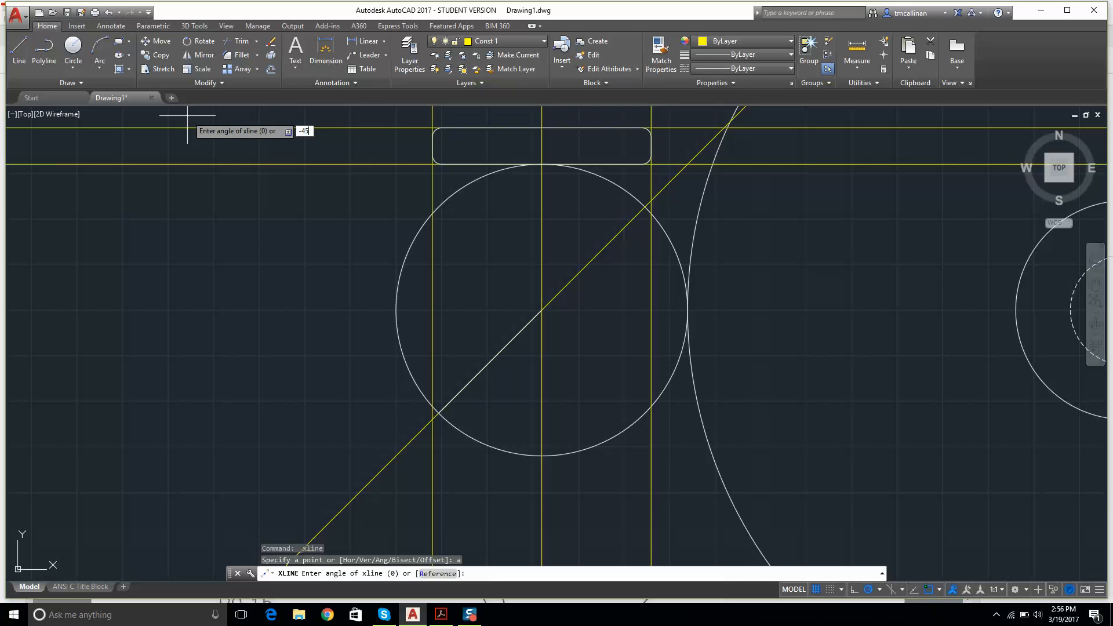
pyautogui.press('Return')
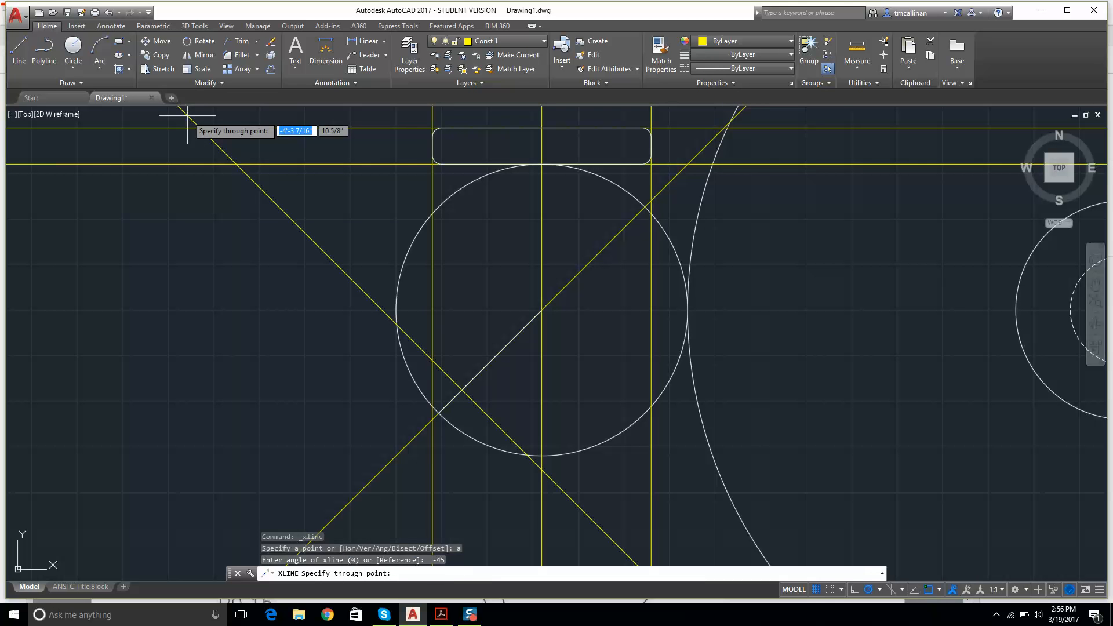
pyautogui.click(547, 309)
pyautogui.press('Escape')
pyautogui.press('Escape')
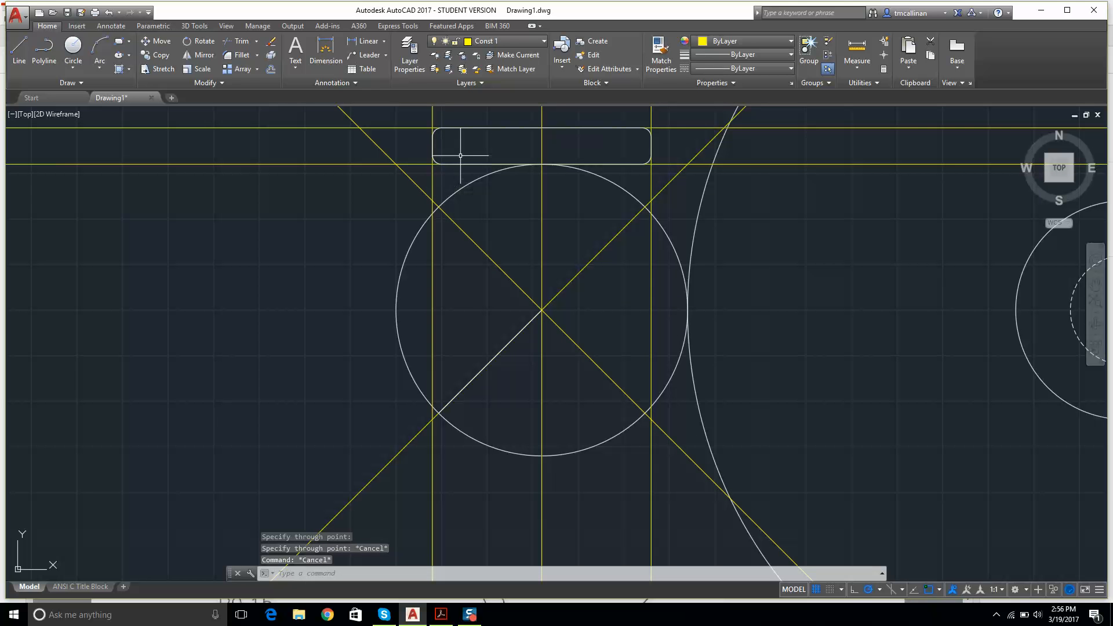
# Step: Make layer 0 current and erase the short diagonal line running from the seat circle's centre to its lower-left edge
pyautogui.click(510, 41)
pyautogui.click(498, 55)
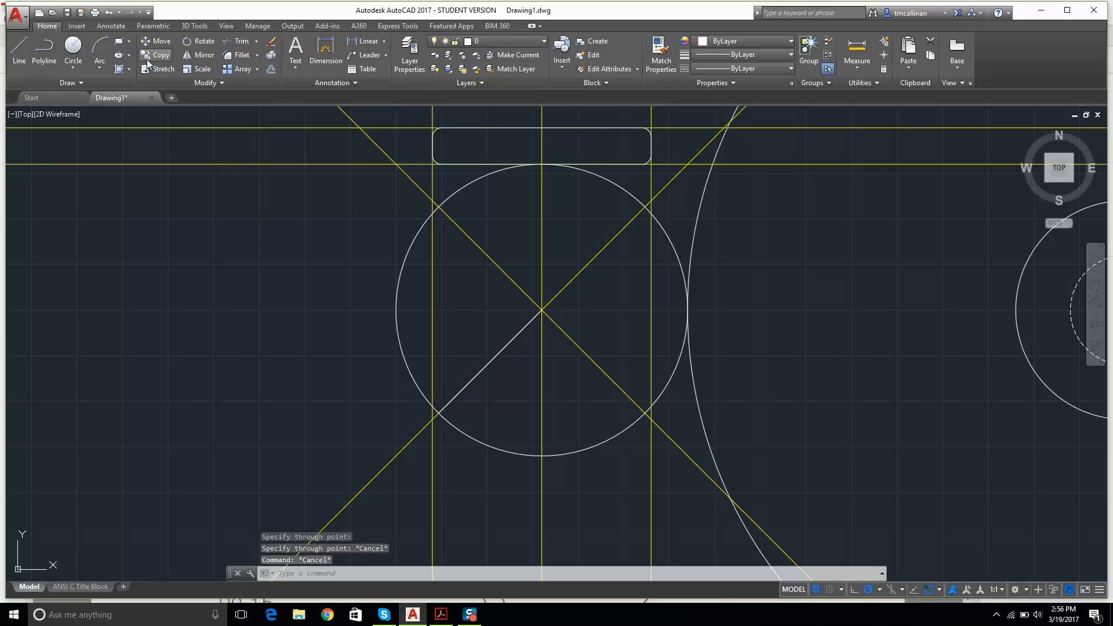
pyautogui.press('Escape')
pyautogui.press('Escape')
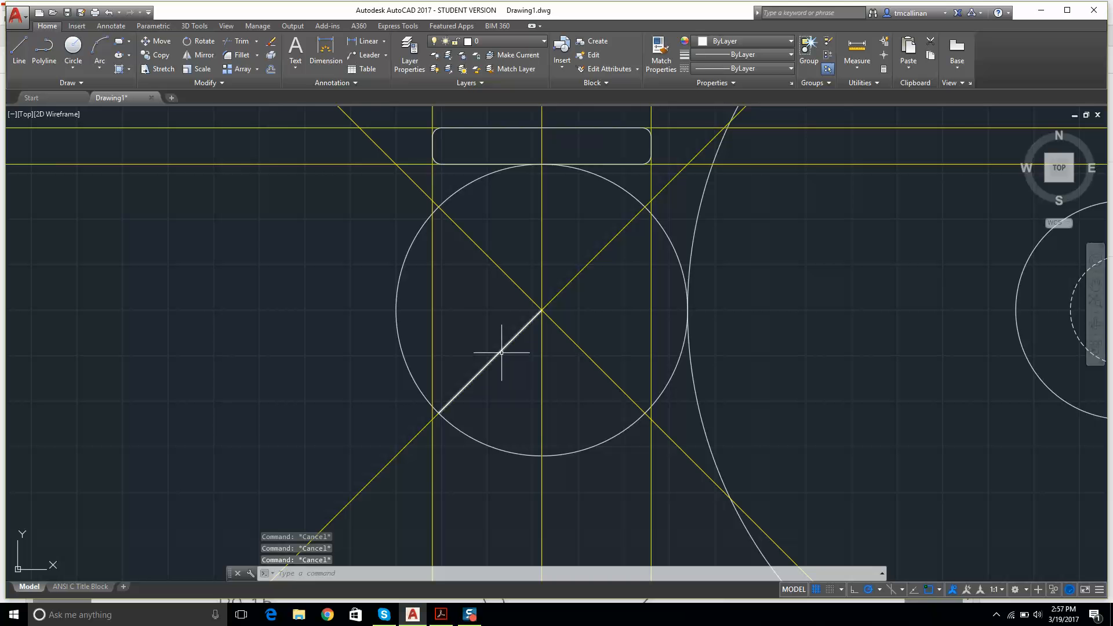
pyautogui.click(502, 351)
pyautogui.press('Delete')
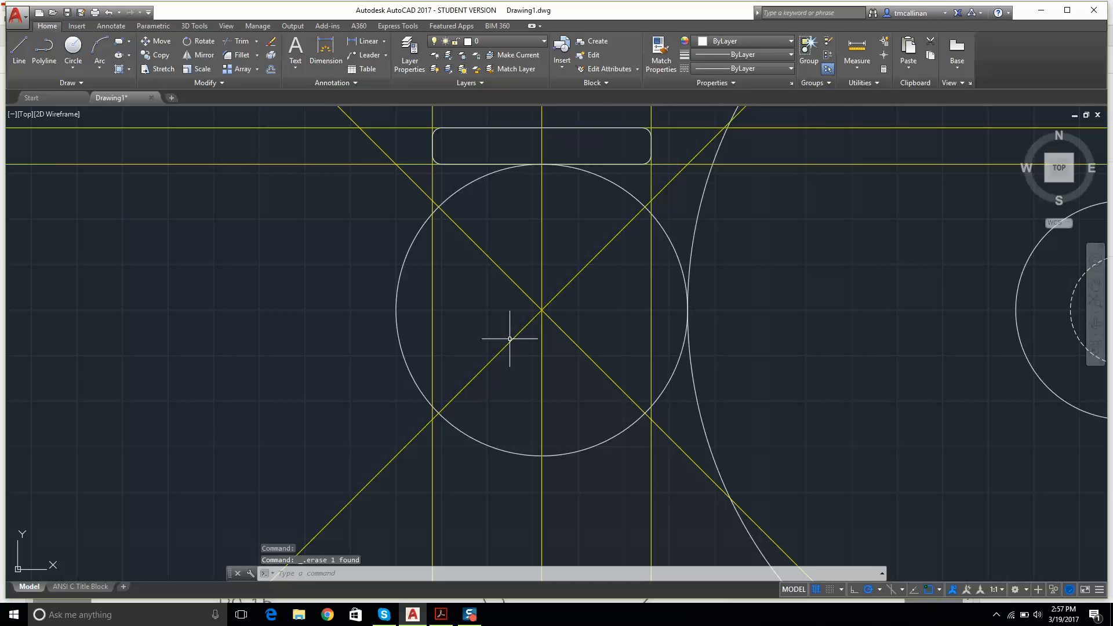
# Step: Check the backrest radii in the Example 9 PDF, then draw a 9" radius circle in AutoCAD centred on the seat circle
pyautogui.scroll(-2, 496, 348)
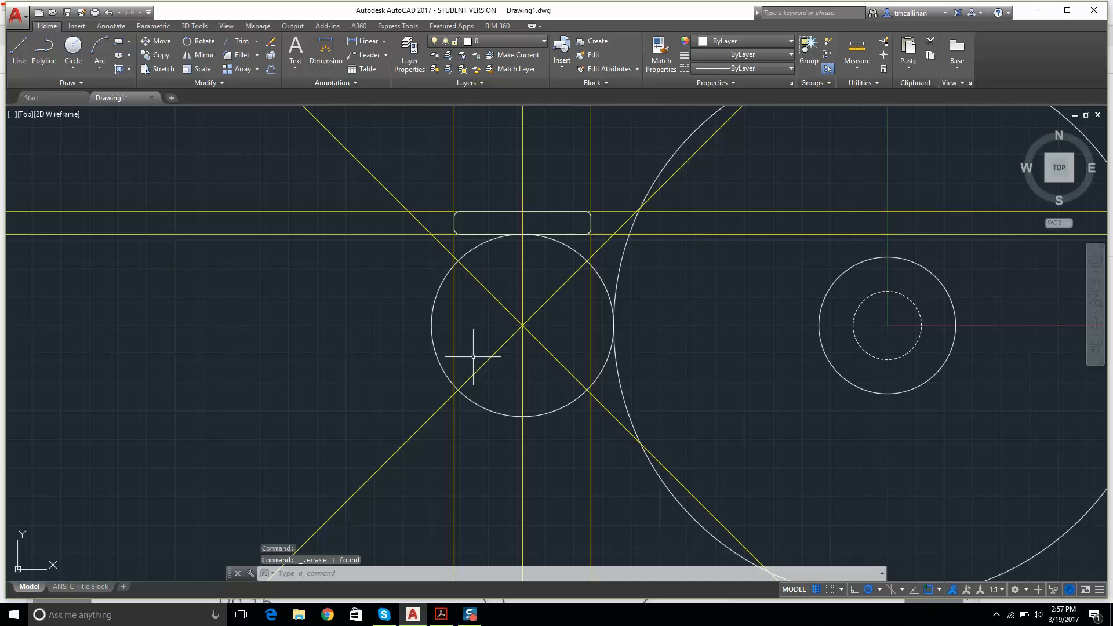
pyautogui.click(441, 615)
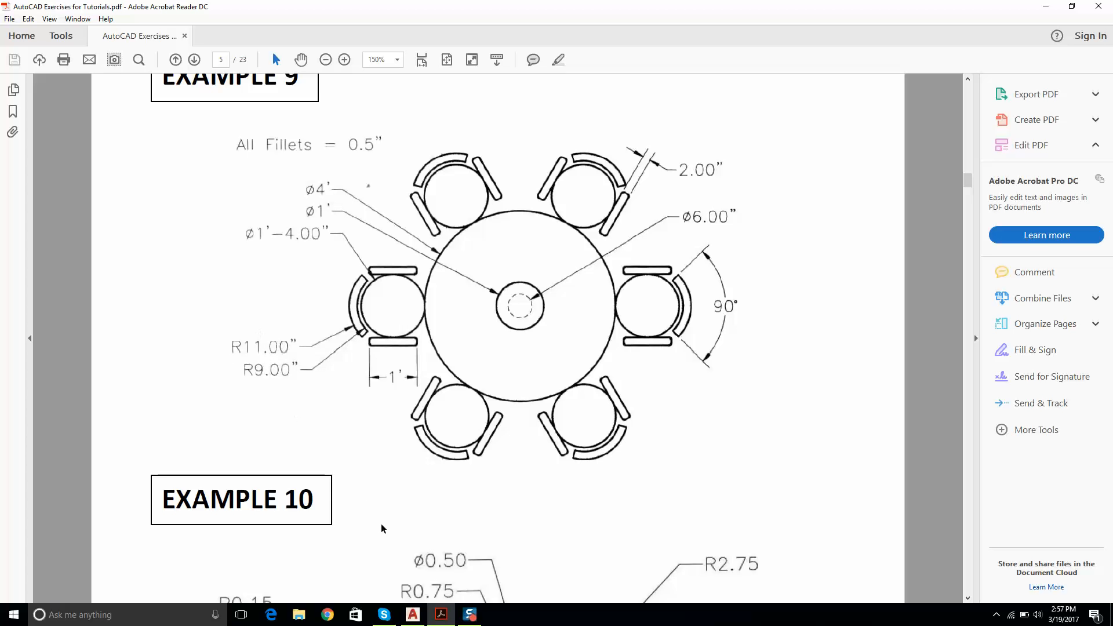
pyautogui.click(413, 614)
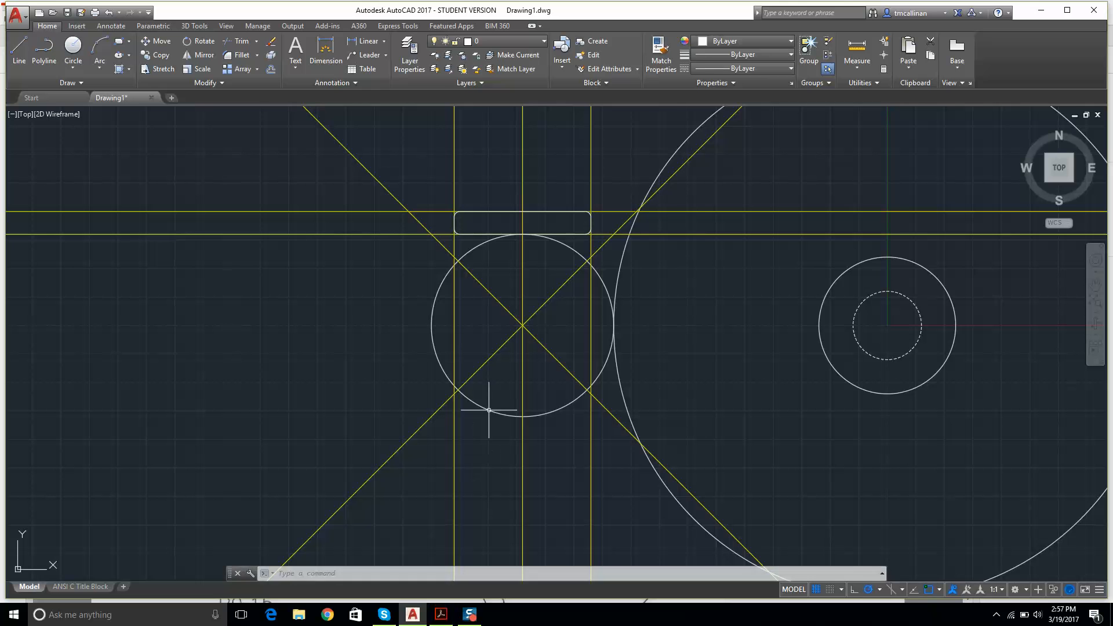
pyautogui.click(73, 46)
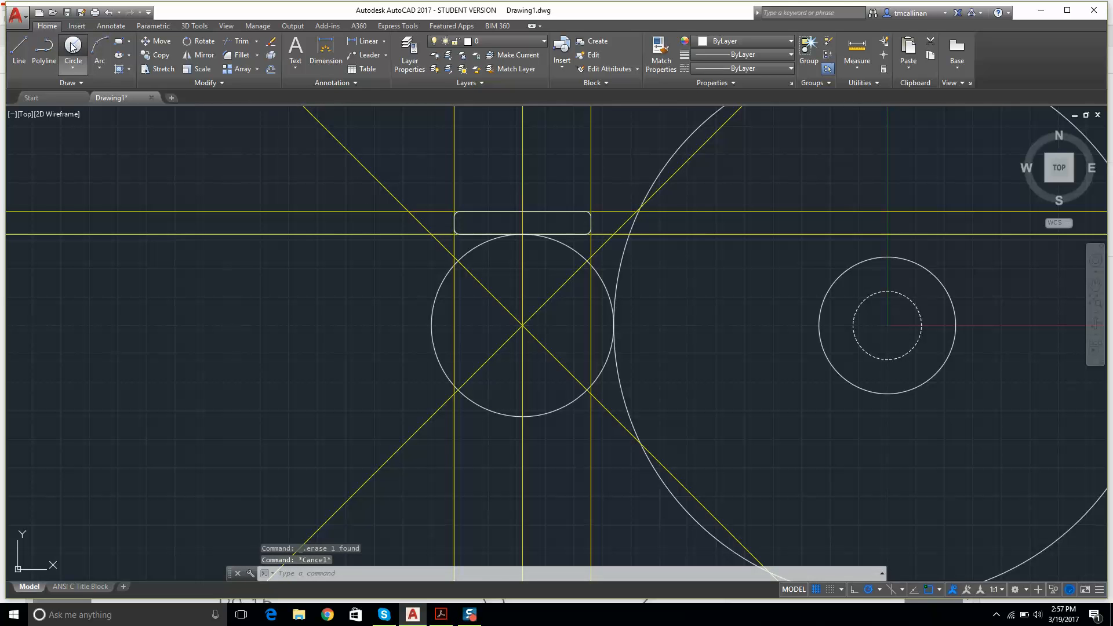
pyautogui.click(522, 325)
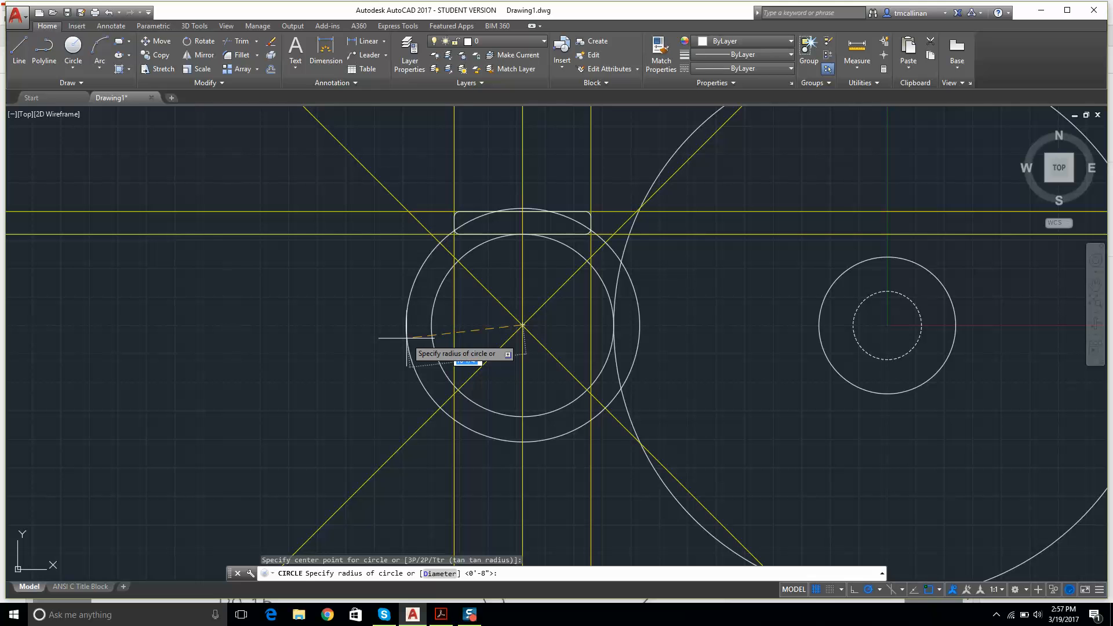
pyautogui.press('Return')
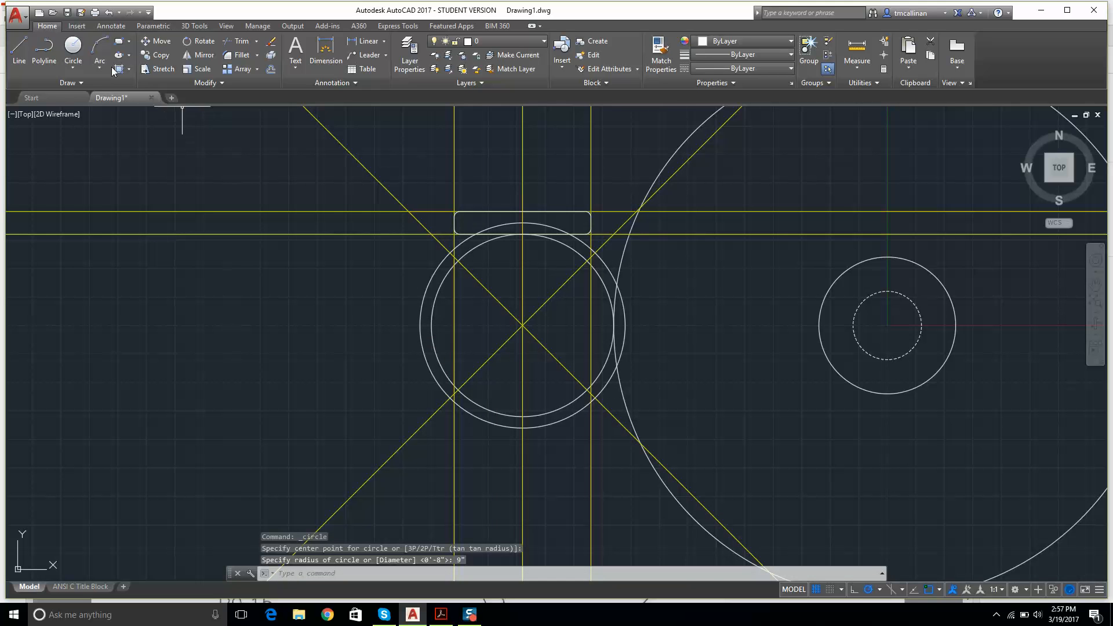
# Step: Draw a concentric circle of 11" radius from the seat circle's centre
pyautogui.click(73, 46)
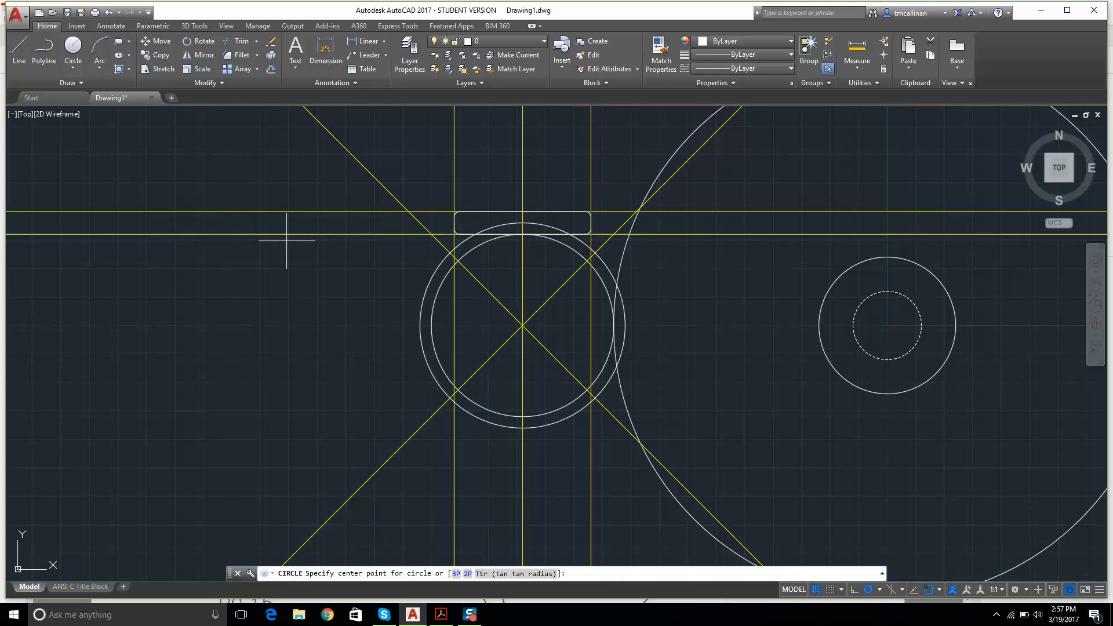
pyautogui.click(522, 325)
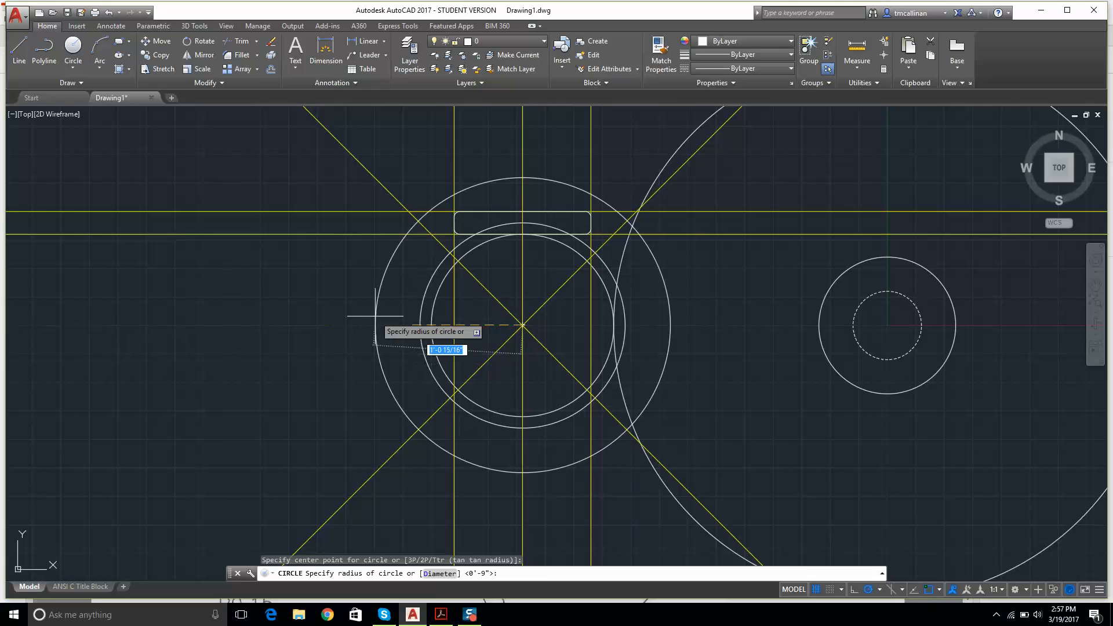
pyautogui.press('Return')
pyautogui.write('11"')
pyautogui.press('Return')
pyautogui.press('Escape')
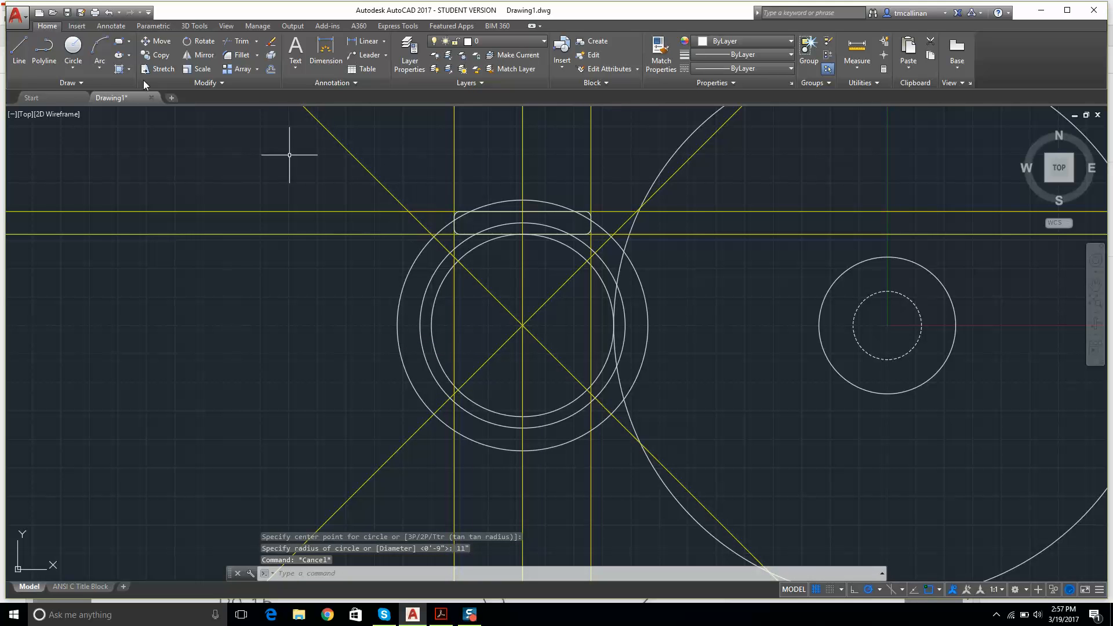
# Step: Draw a line joining the 9" and 11" circles where the diagonal construction line crosses them at the upper left
pyautogui.click(19, 49)
pyautogui.scroll(5, 490, 244)
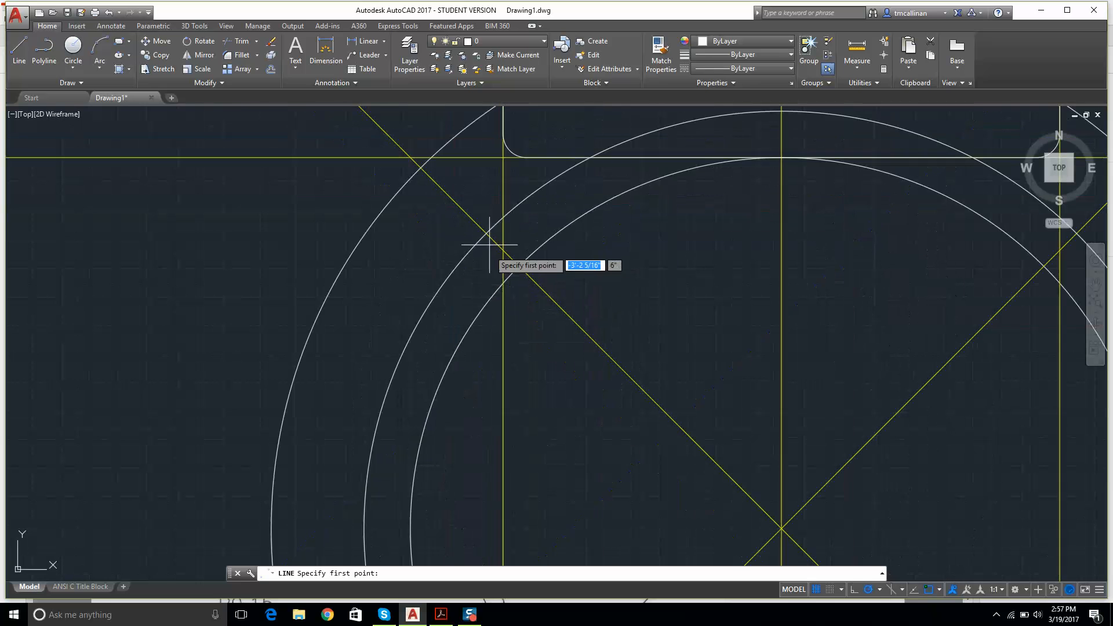
pyautogui.click(490, 233)
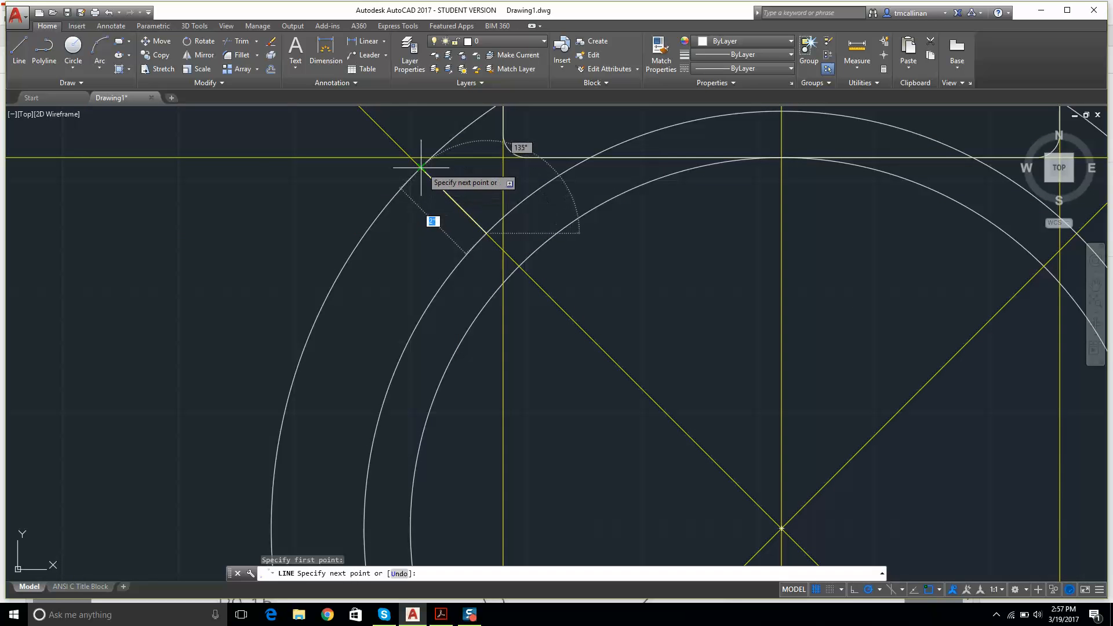
pyautogui.click(420, 167)
pyautogui.press('Escape')
# Step: Draw a matching line between the 9" and 11" circles along the lower-left diagonal construction line
pyautogui.click(20, 50)
pyautogui.scroll(-2, 352, 198)
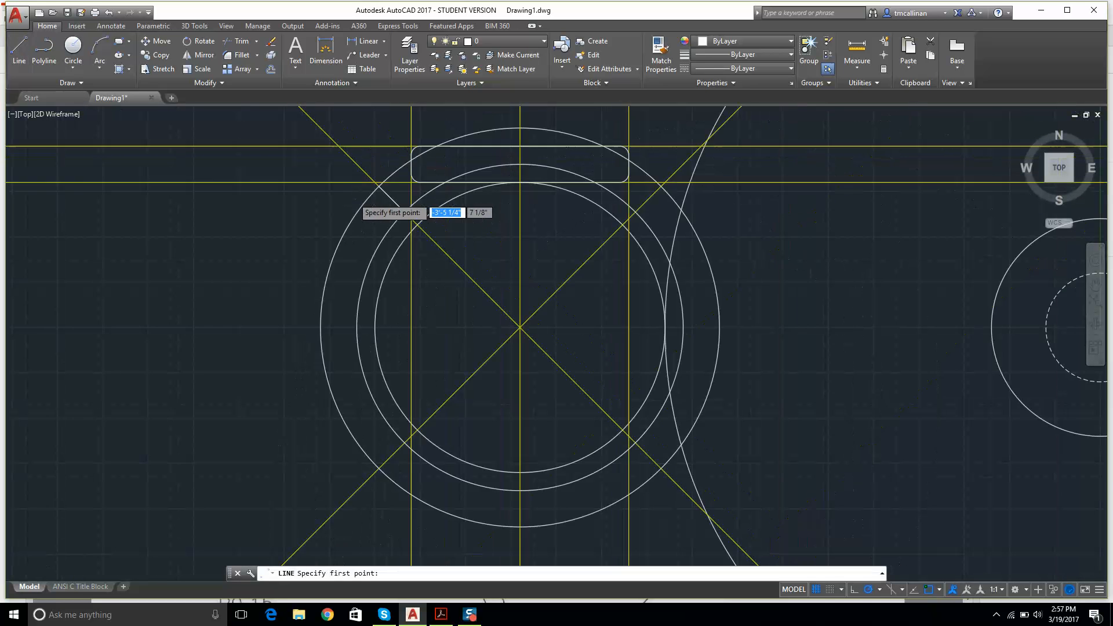
pyautogui.scroll(-2, 371, 261)
pyautogui.scroll(3, 394, 342)
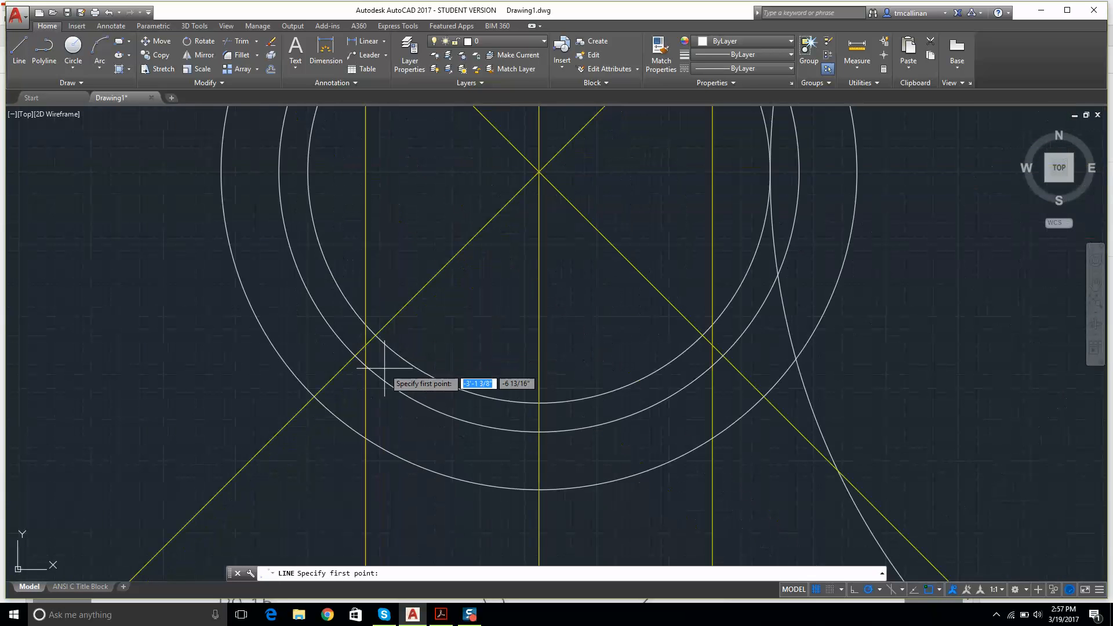
pyautogui.click(349, 356)
pyautogui.press('Escape')
pyautogui.press('Escape')
# Step: Turn off the Const 1 layer to hide the construction lines
pyautogui.scroll(-2, 311, 393)
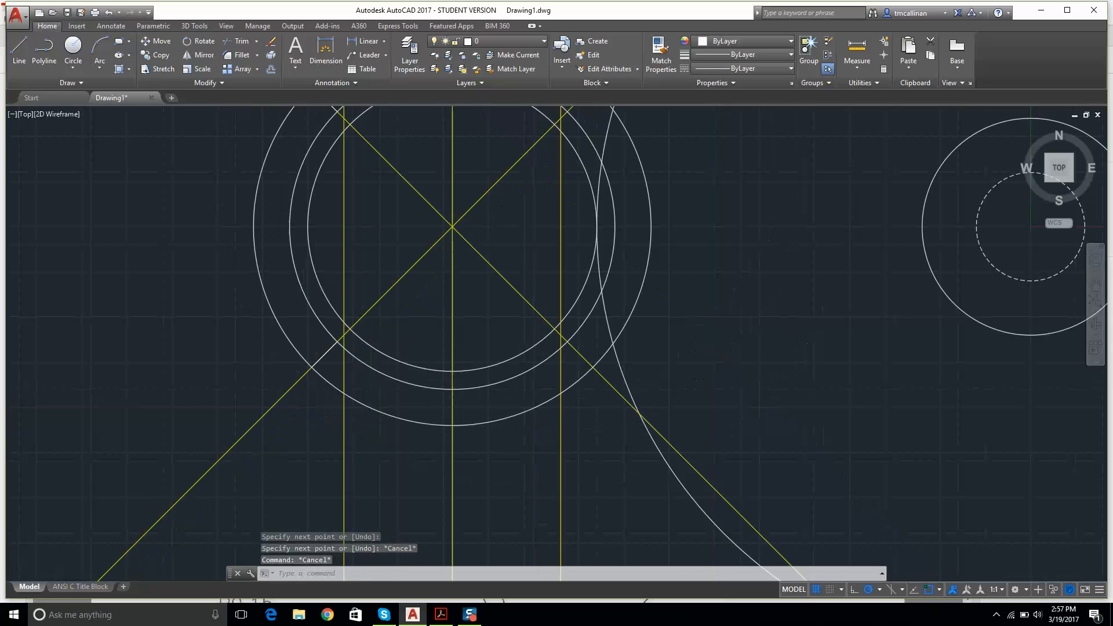
pyautogui.scroll(-2, 316, 308)
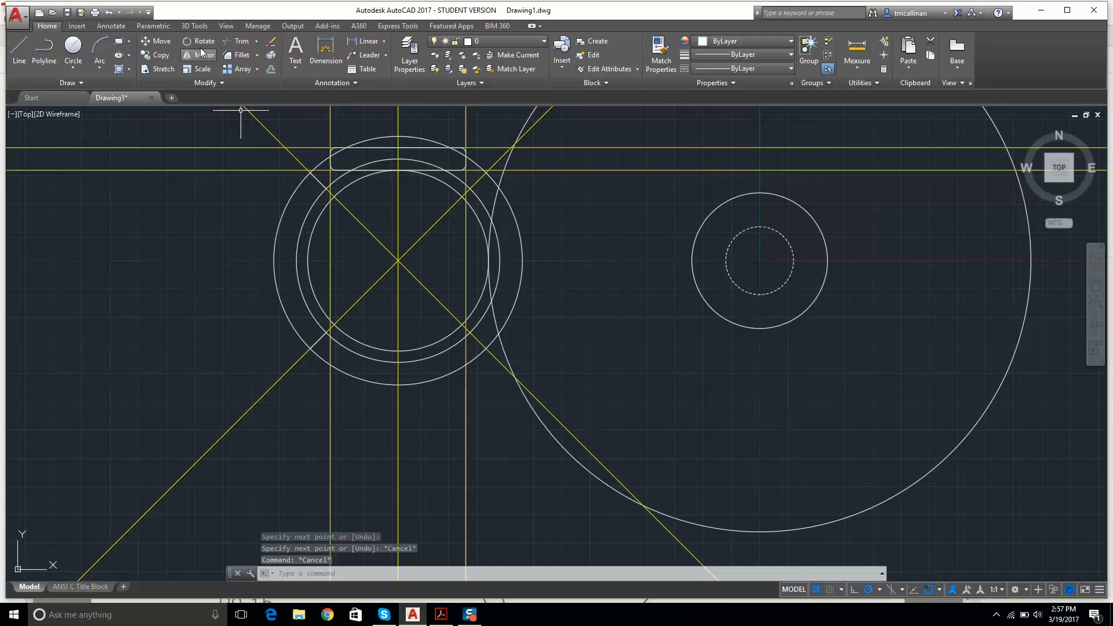
pyautogui.click(241, 42)
pyautogui.press('Escape')
pyautogui.press('Escape')
pyautogui.press('Escape')
pyautogui.click(486, 41)
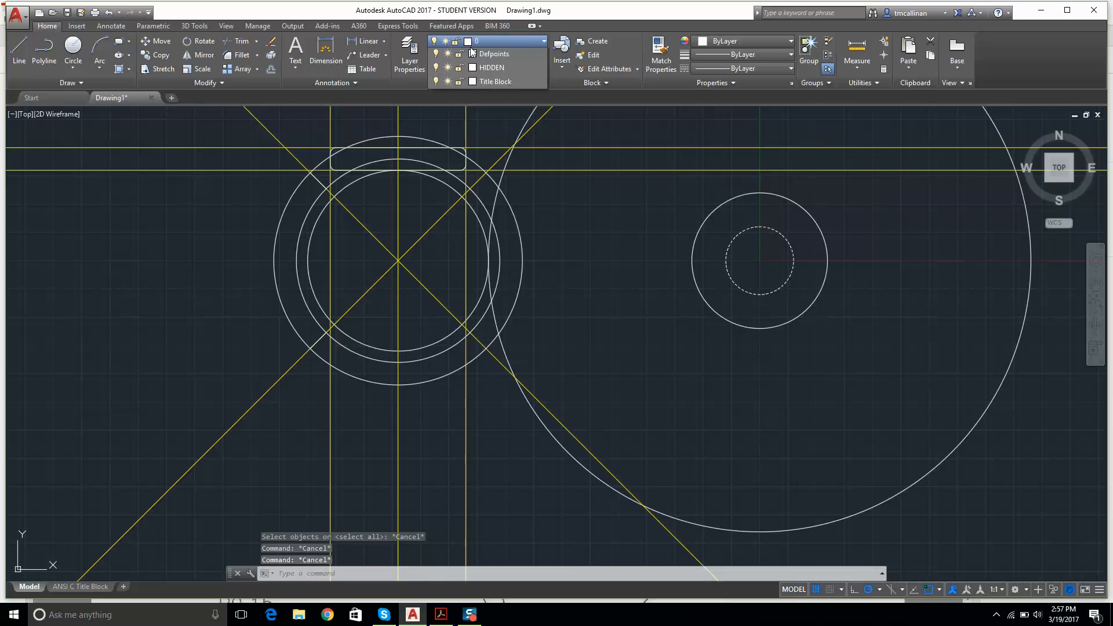
pyautogui.click(442, 76)
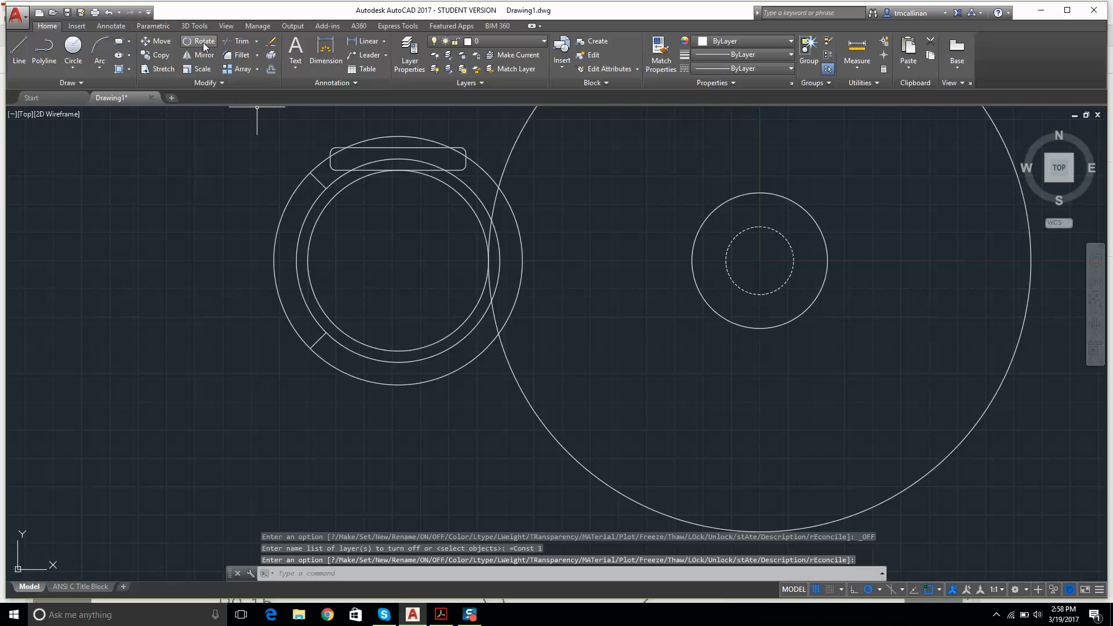
# Step: Trim the 9" and 11" circles just outside the two short diagonal lines so the curved backrest is separated
pyautogui.click(228, 41)
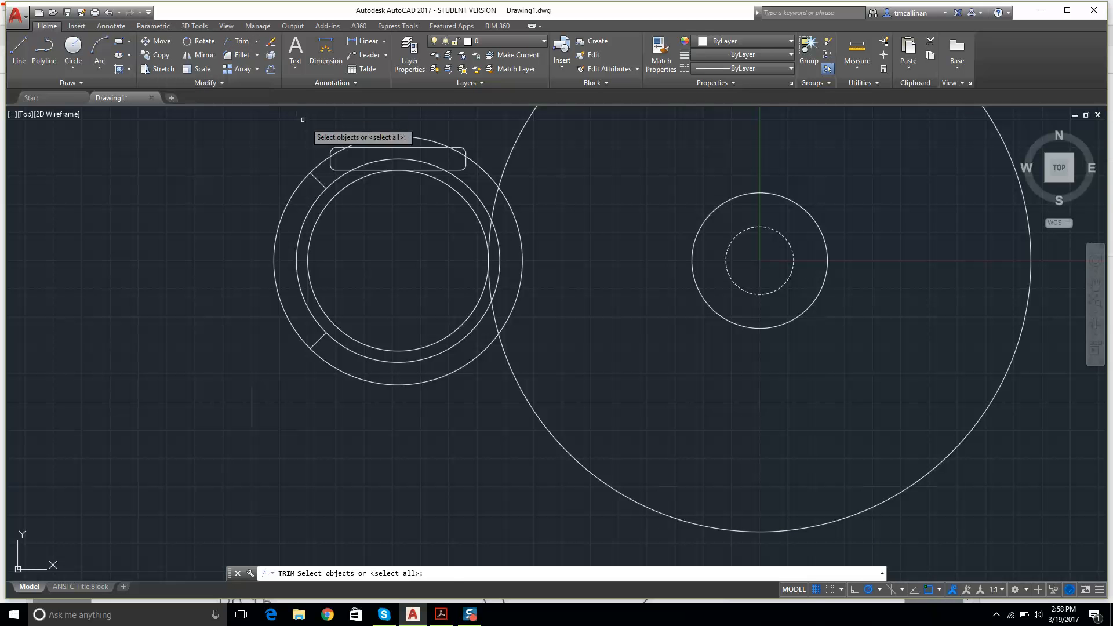
pyautogui.press('Return')
pyautogui.scroll(4, 312, 168)
pyautogui.click(324, 161)
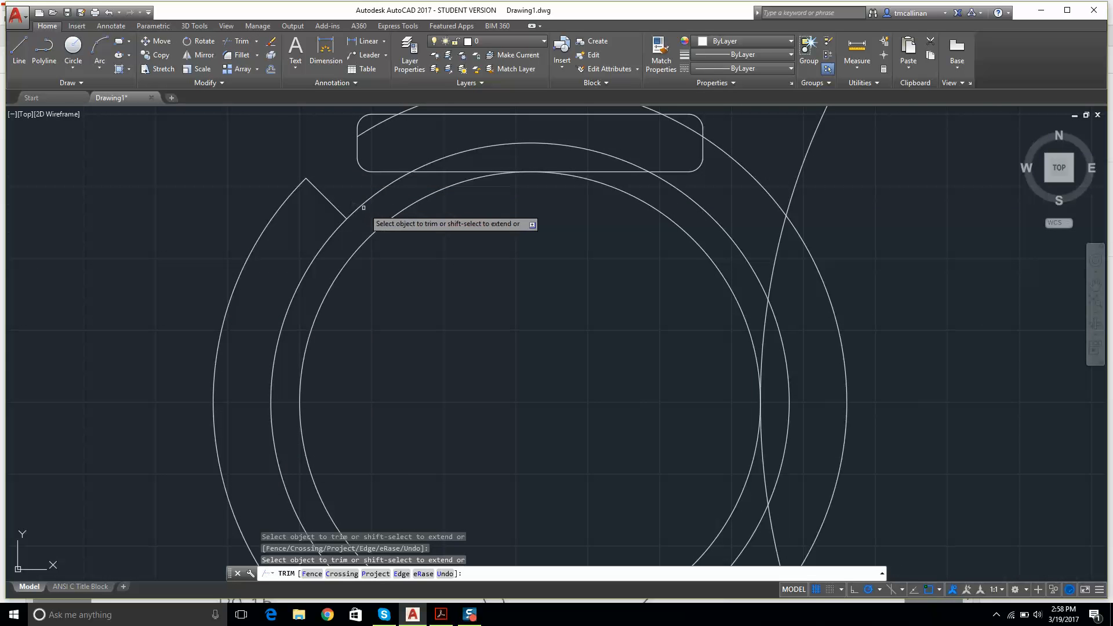
pyautogui.scroll(-5, 373, 330)
pyautogui.scroll(3, 384, 366)
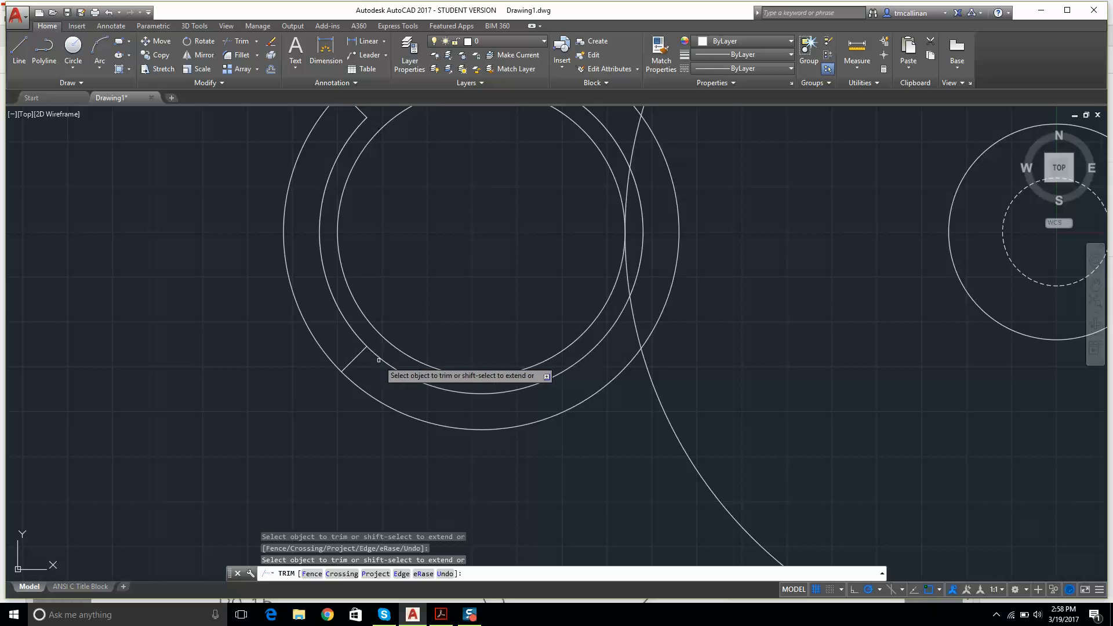
pyautogui.click(358, 385)
pyautogui.scroll(-2, 385, 329)
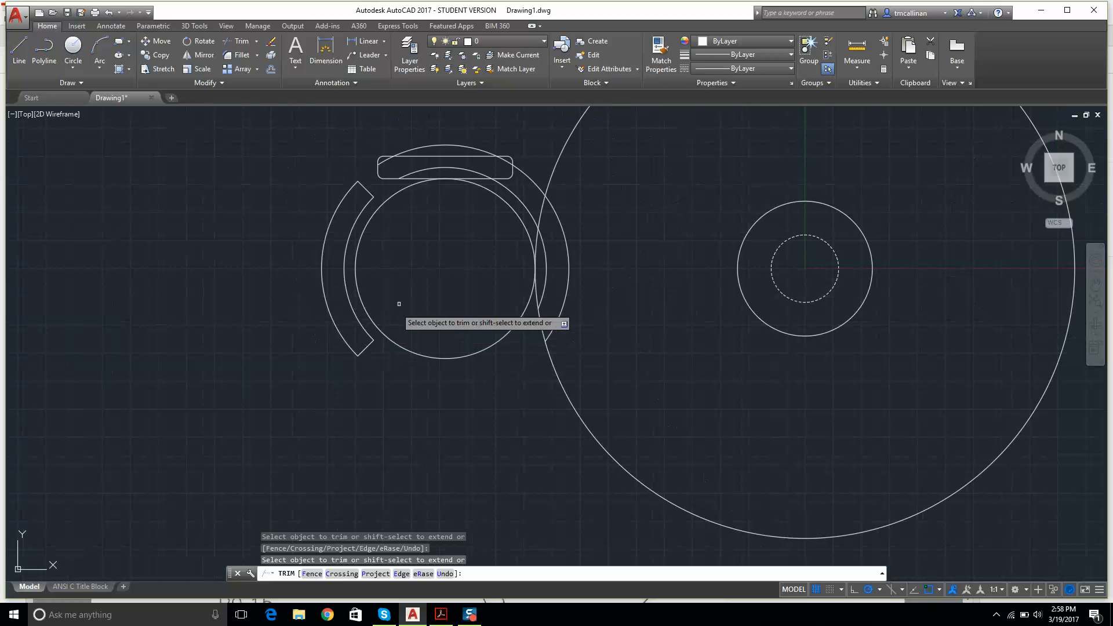
pyautogui.press('Escape')
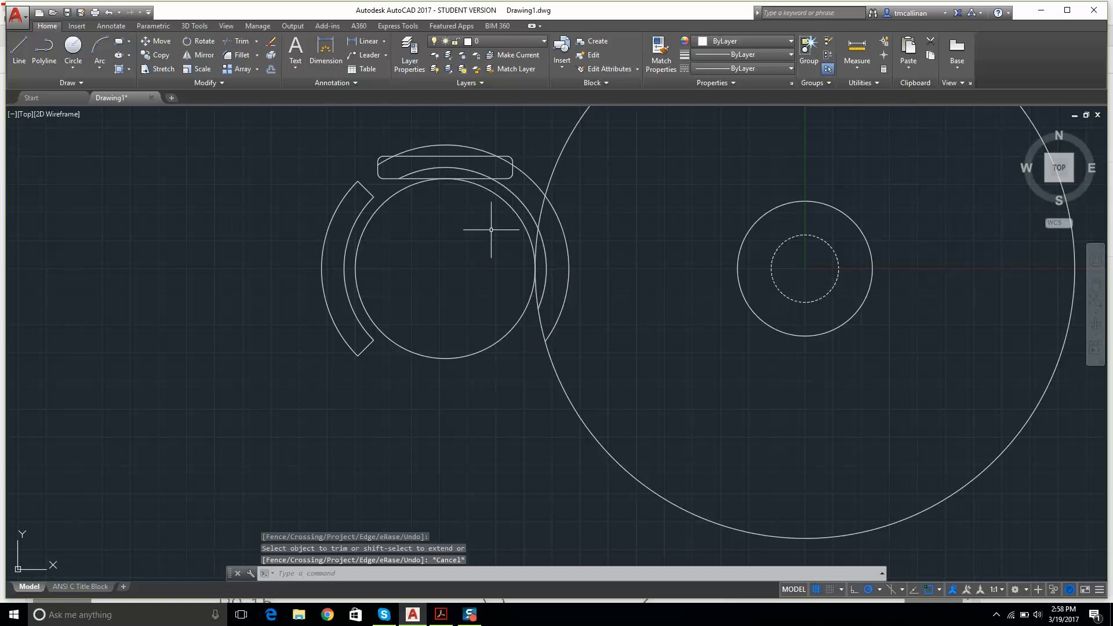
# Step: Erase the leftover arcs of the 9" and 11" circles on the table side of the chair
pyautogui.press('Escape')
pyautogui.press('Escape')
pyautogui.press('Escape')
pyautogui.click(524, 191)
pyautogui.press('Delete')
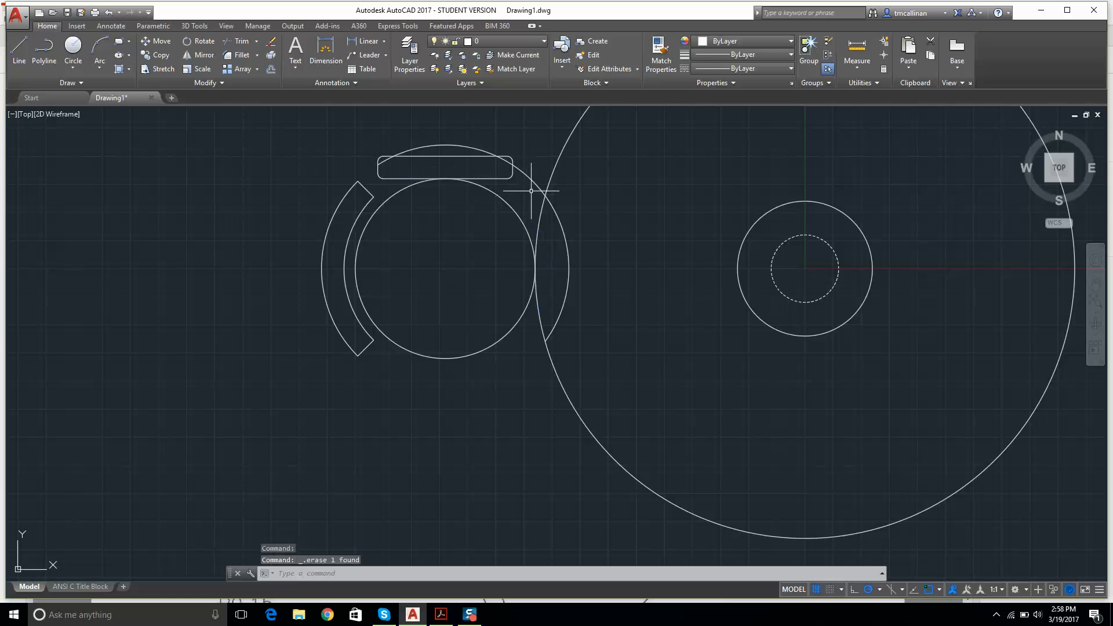
pyautogui.click(538, 180)
pyautogui.click(515, 194)
pyautogui.press('Delete')
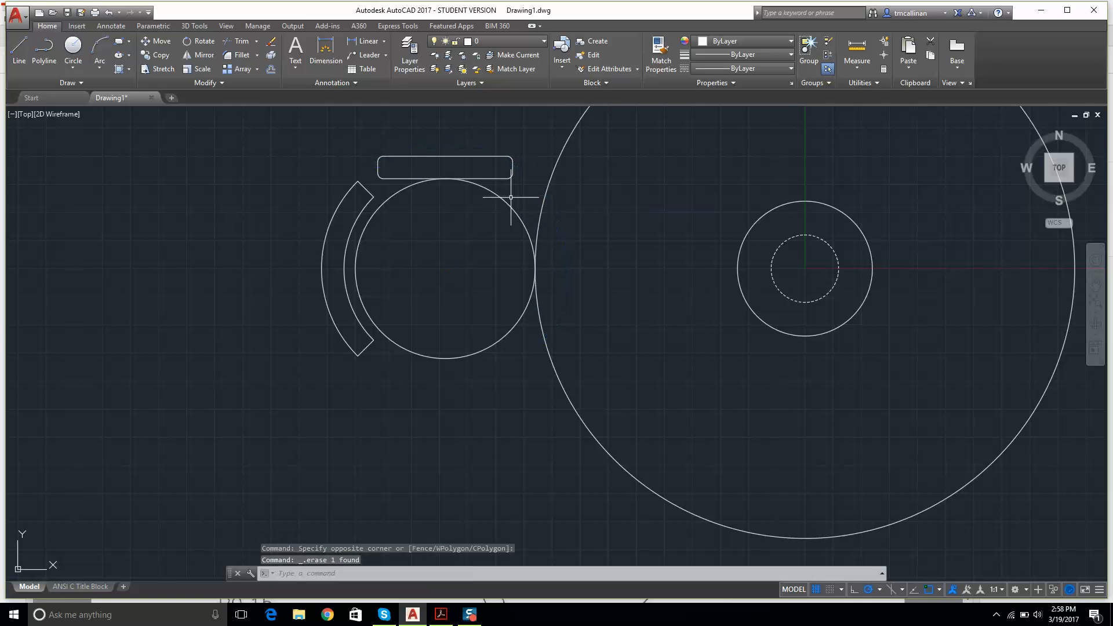
# Step: Compare the chair with the Example 9 reference drawing in the PDF, then return to AutoCAD
pyautogui.scroll(-3, 492, 221)
pyautogui.moveTo(492, 221); pyautogui.dragTo(509, 231, button='middle')
pyautogui.scroll(4, 508, 238)
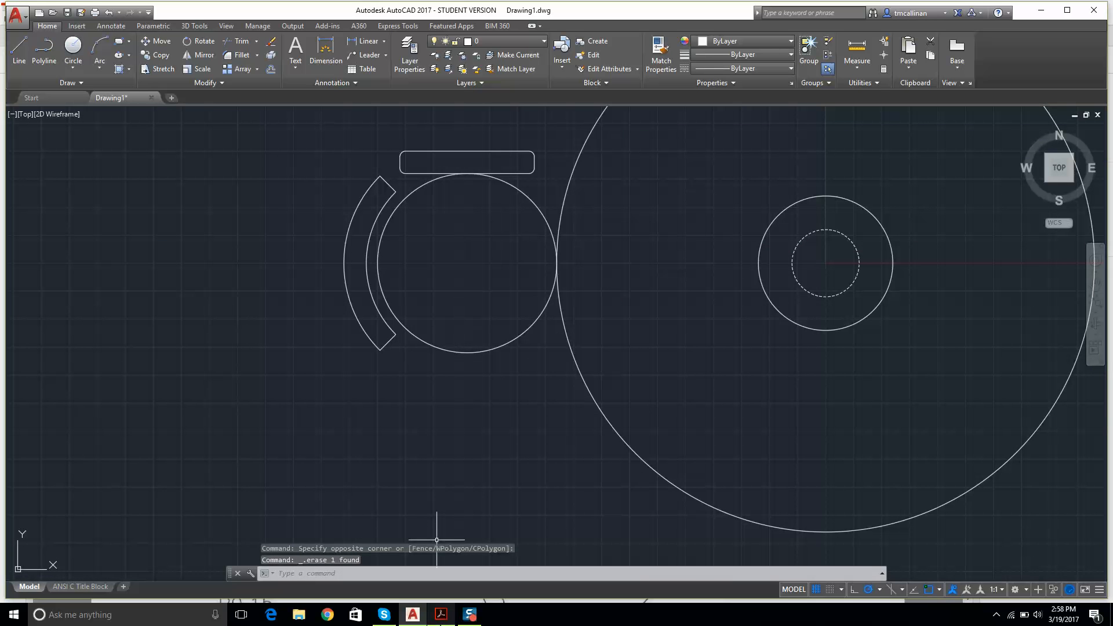
pyautogui.click(445, 617)
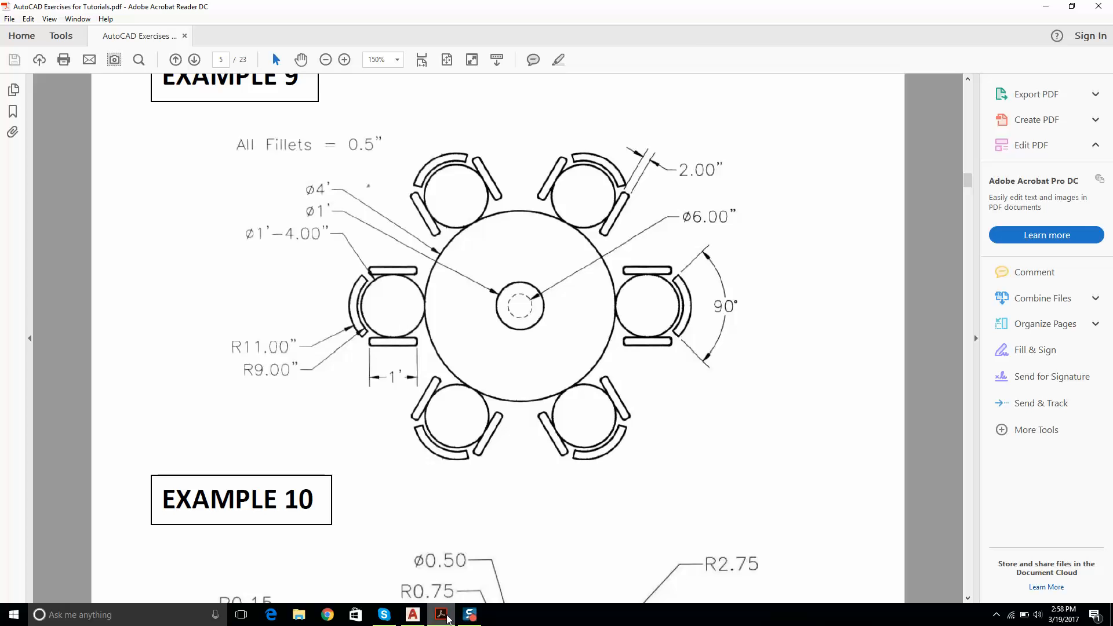
pyautogui.click(446, 617)
pyautogui.press('Escape')
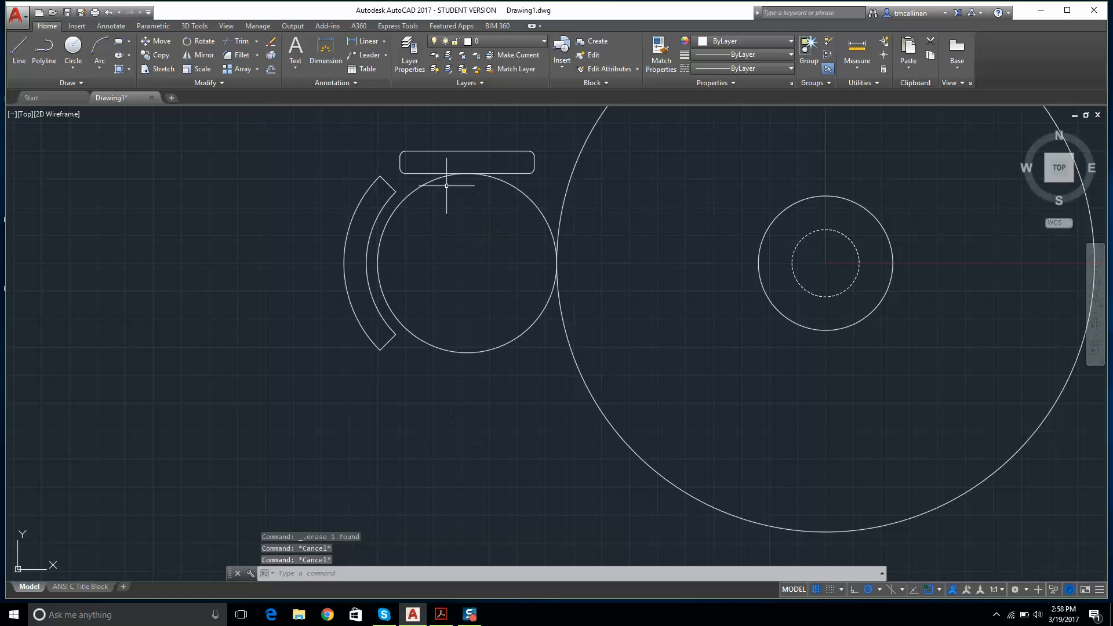
# Step: Turn the Const 1 layer on to check the construction lines against the chair, and turn it off again
pyautogui.scroll(2, 440, 182)
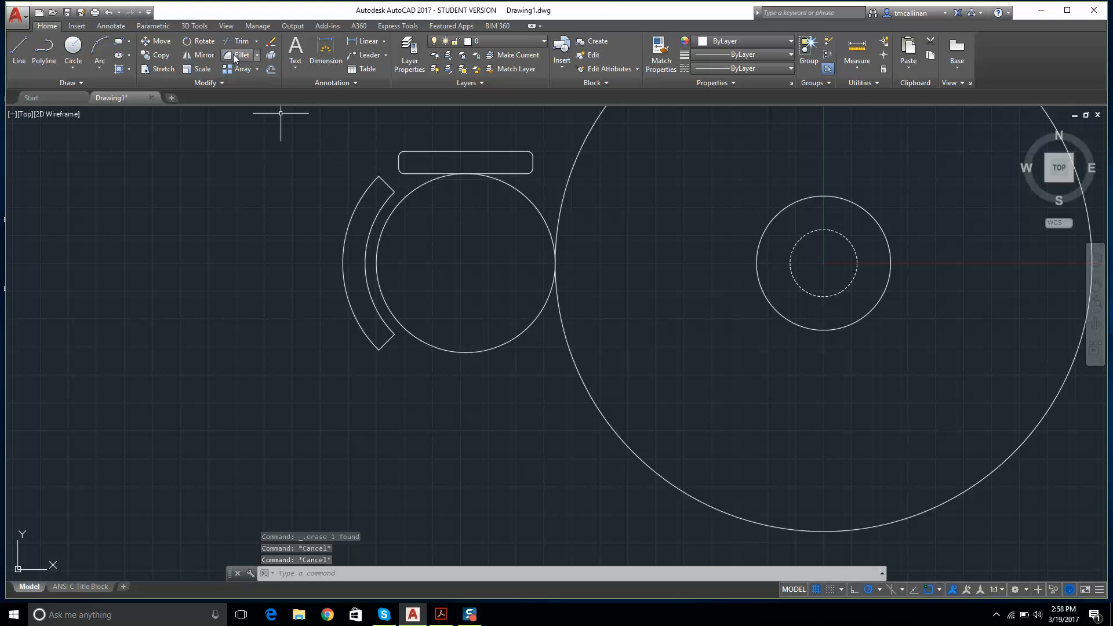
pyautogui.click(491, 41)
pyautogui.click(436, 68)
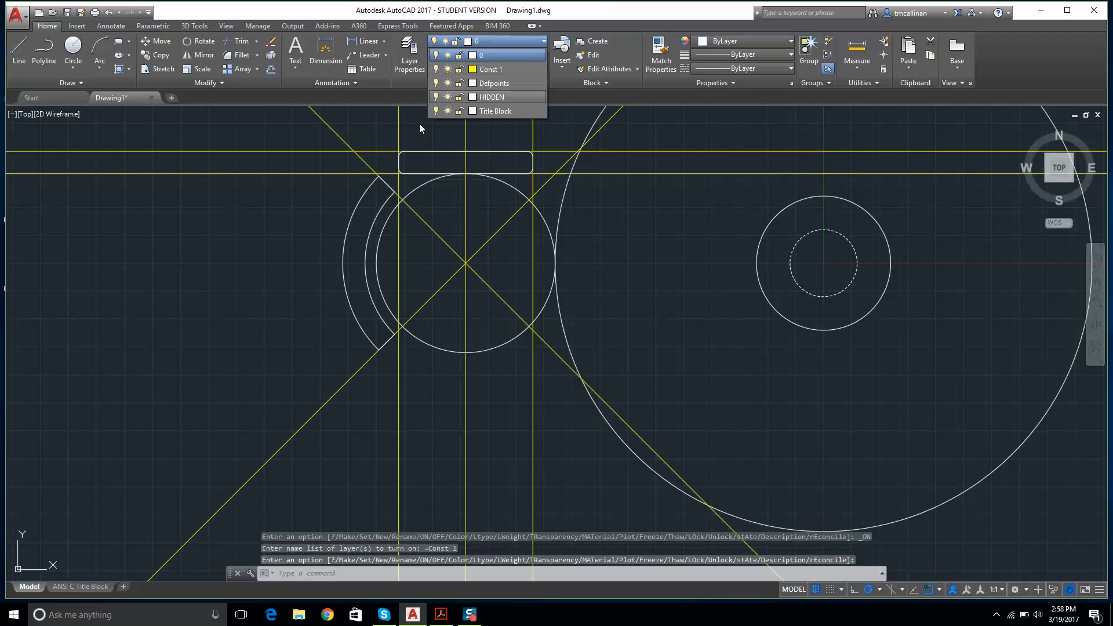
pyautogui.click(353, 200)
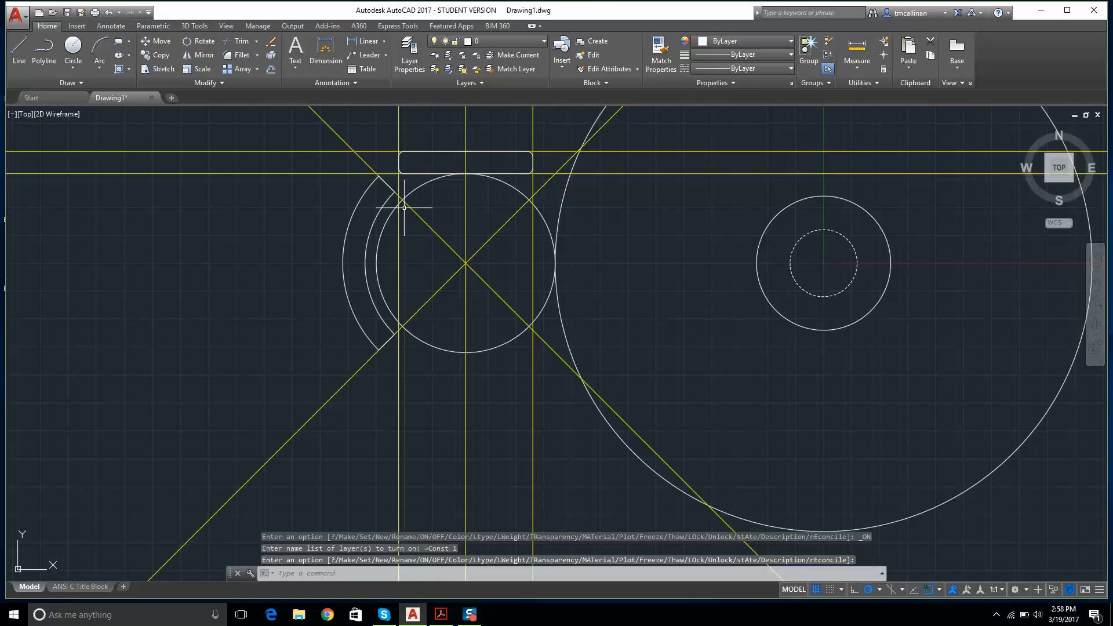
pyautogui.click(500, 42)
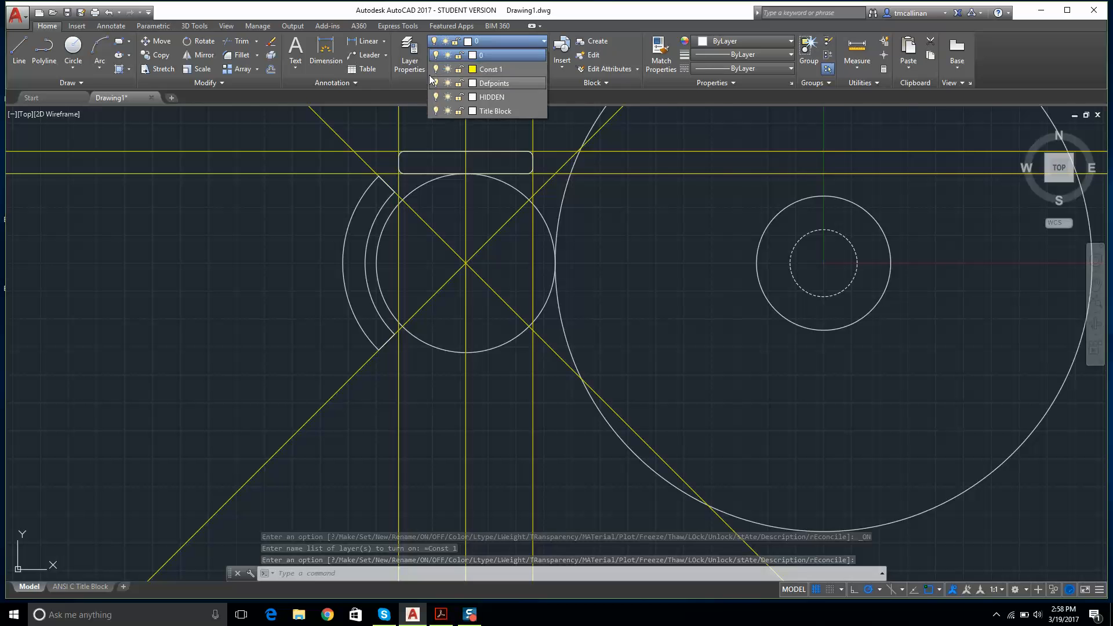
pyautogui.click(435, 69)
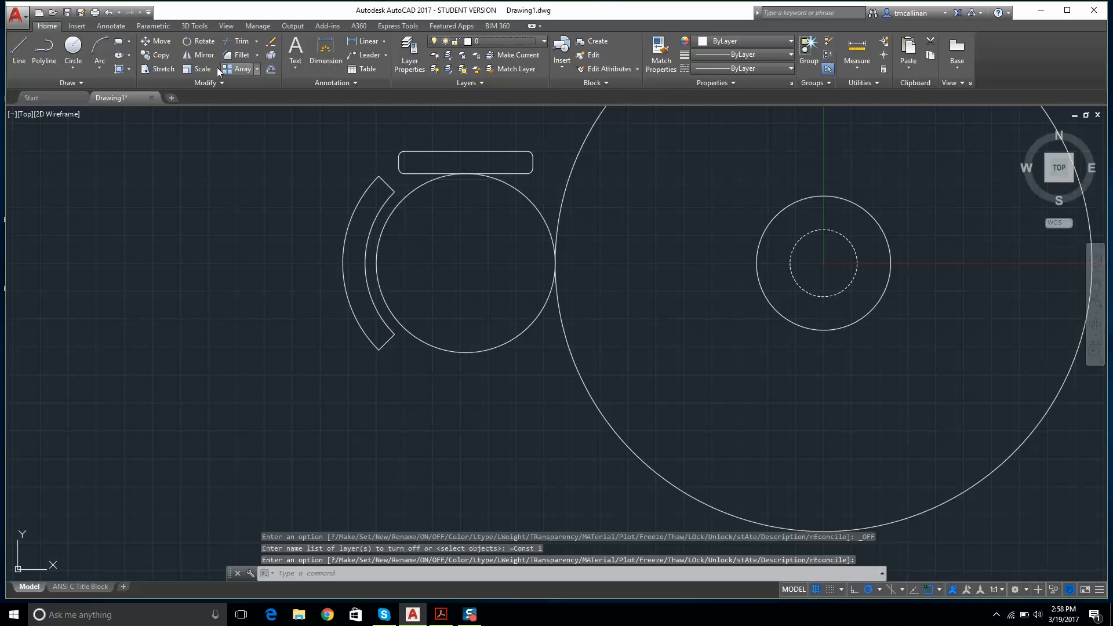
pyautogui.click(200, 55)
pyautogui.click(381, 131)
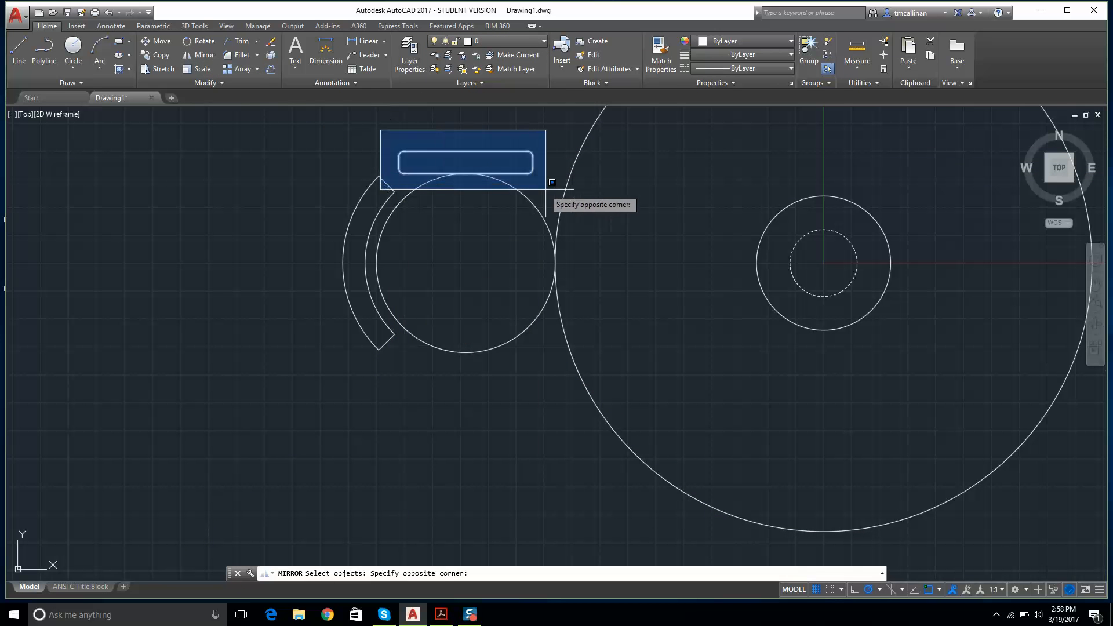
pyautogui.click(549, 187)
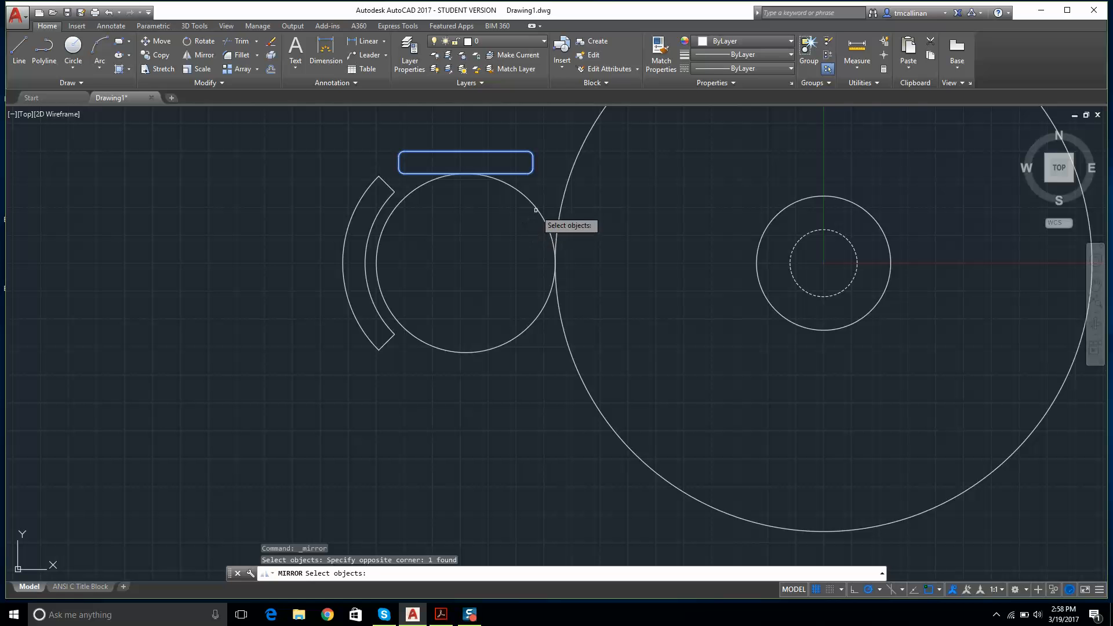
pyautogui.press('Return')
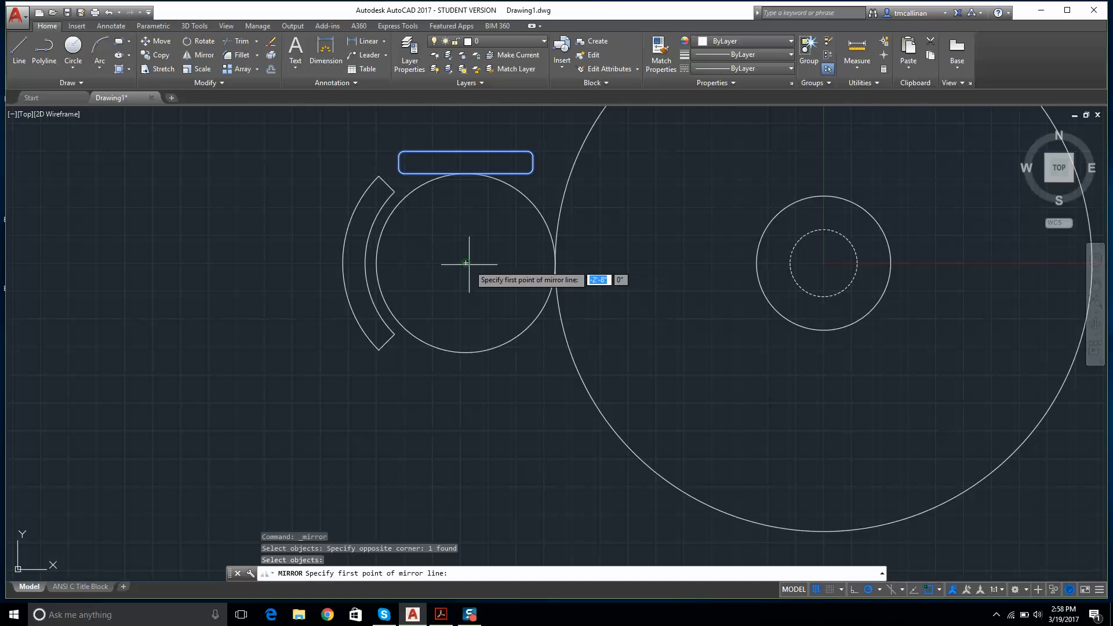
pyautogui.click(466, 264)
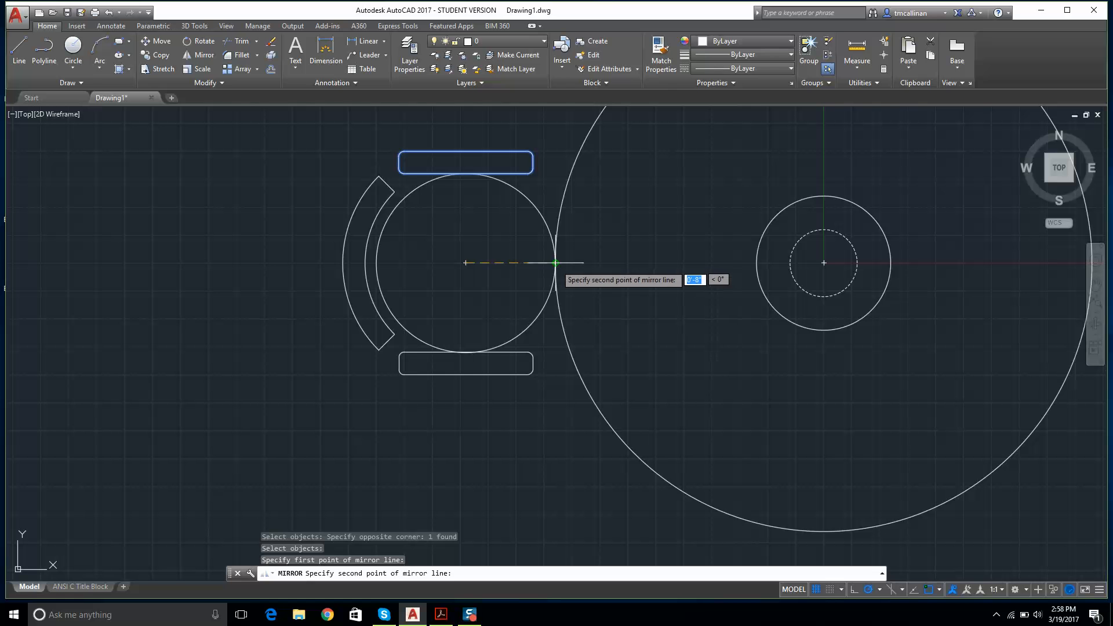
pyautogui.click(555, 262)
pyautogui.press('Escape')
pyautogui.press('Escape')
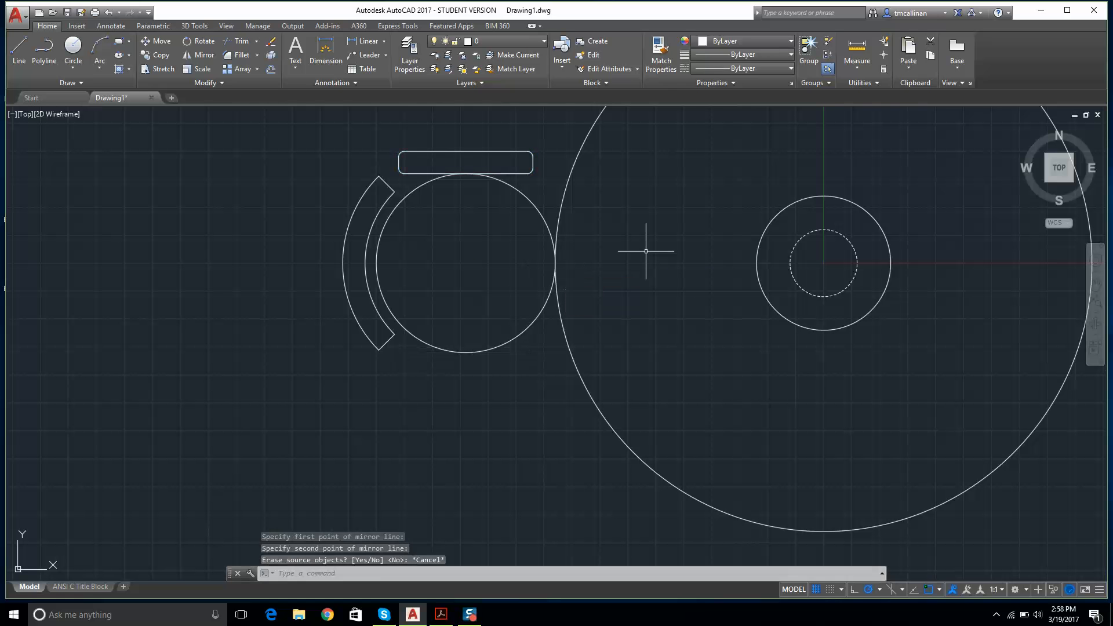
pyautogui.click(204, 52)
pyautogui.click(373, 125)
pyautogui.click(547, 211)
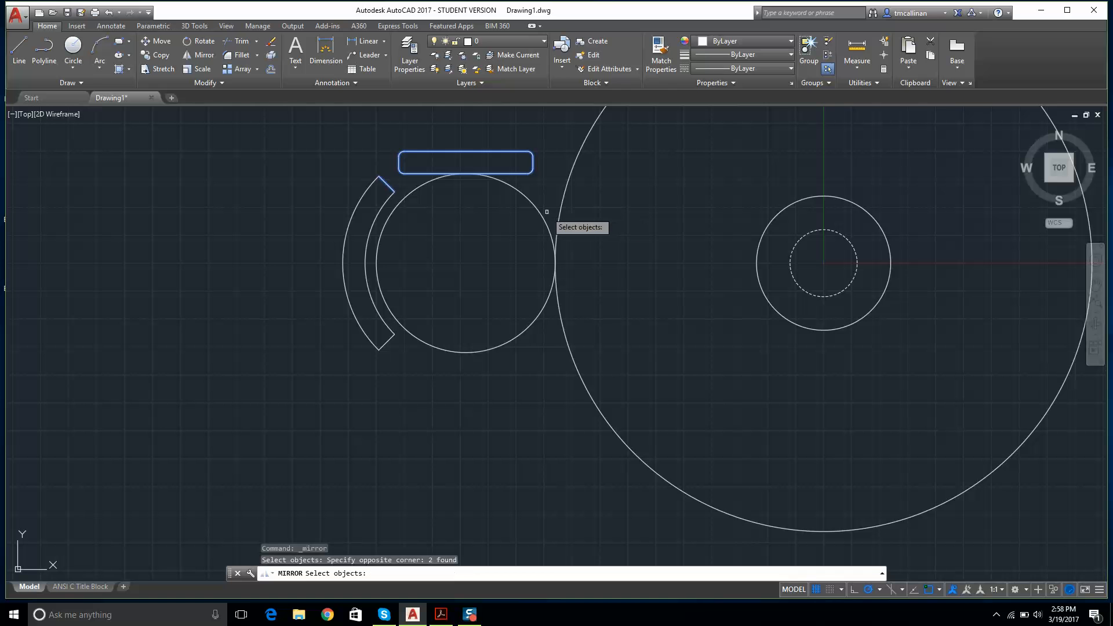
pyautogui.press('Escape')
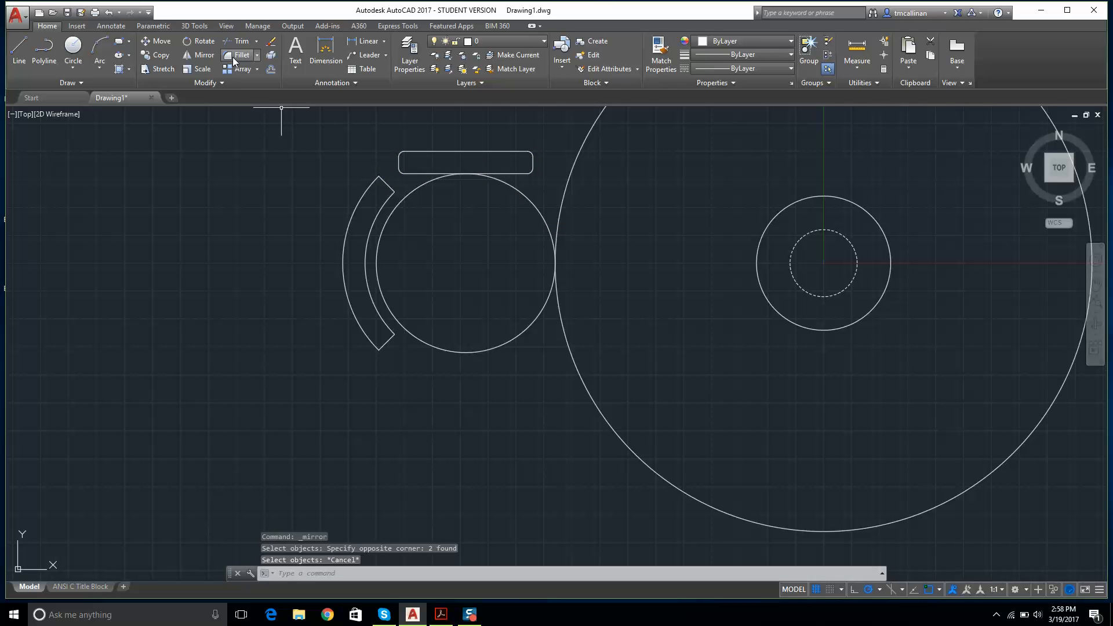
# Step: Mirror the filleted armrest across the horizontal line through the seat circle's center, keeping the original armrest
pyautogui.click(204, 52)
pyautogui.click(388, 133)
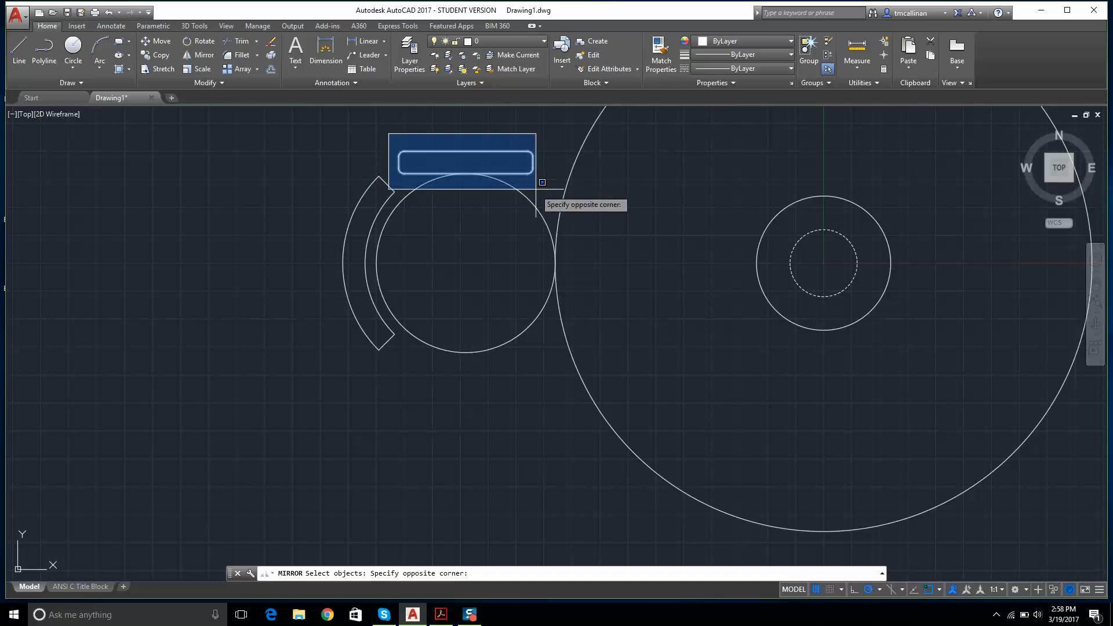
pyautogui.click(542, 182)
pyautogui.press('Return')
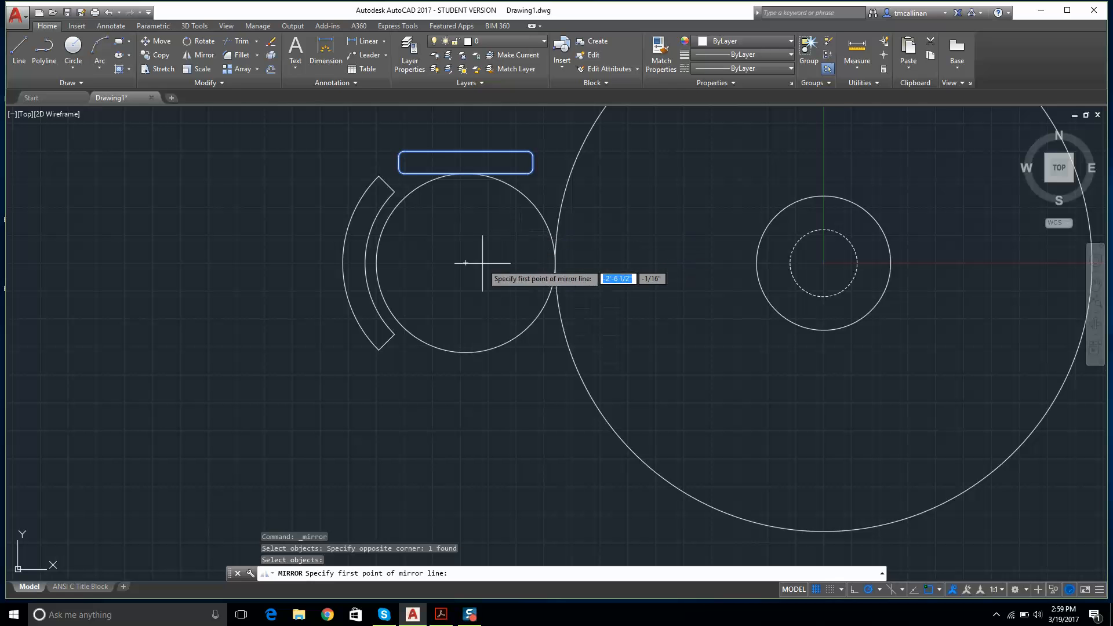
pyautogui.click(465, 262)
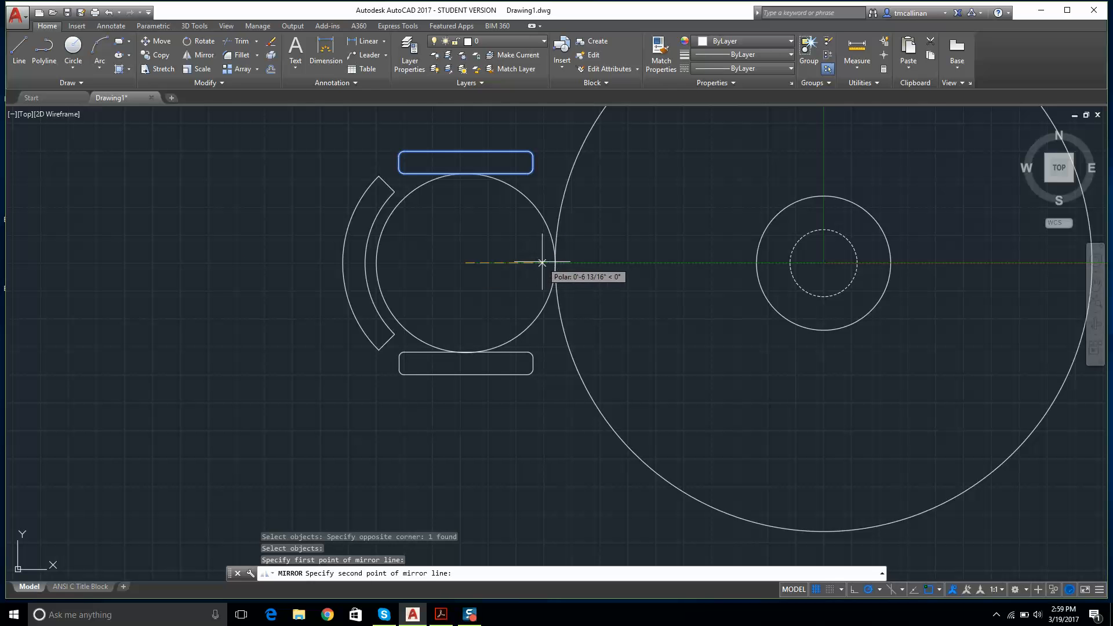
pyautogui.click(554, 263)
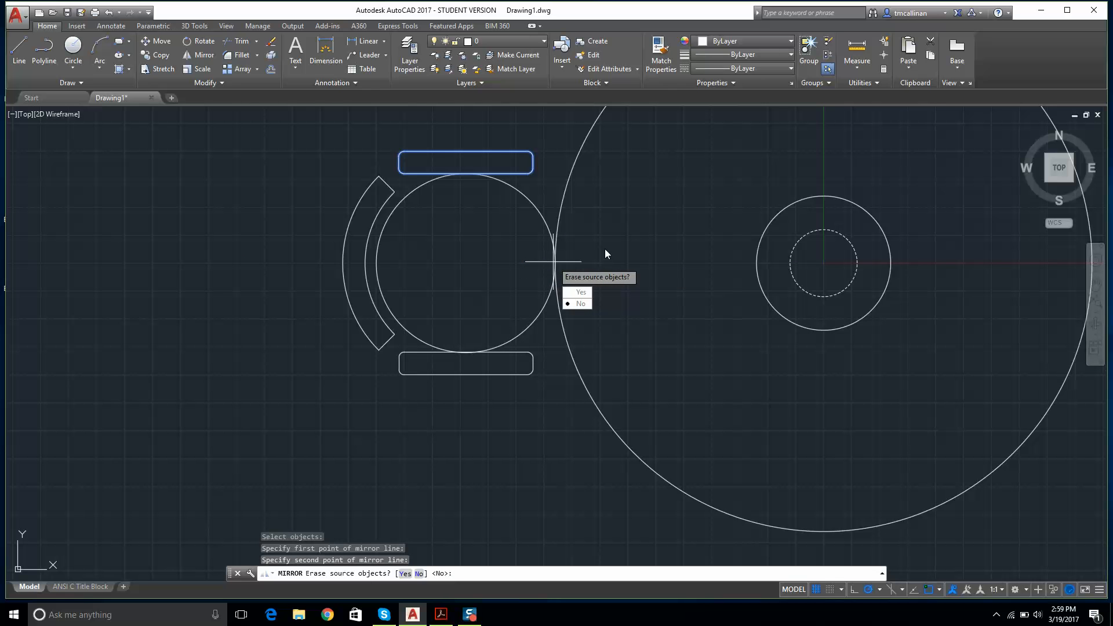
pyautogui.press('Return')
pyautogui.press('Escape')
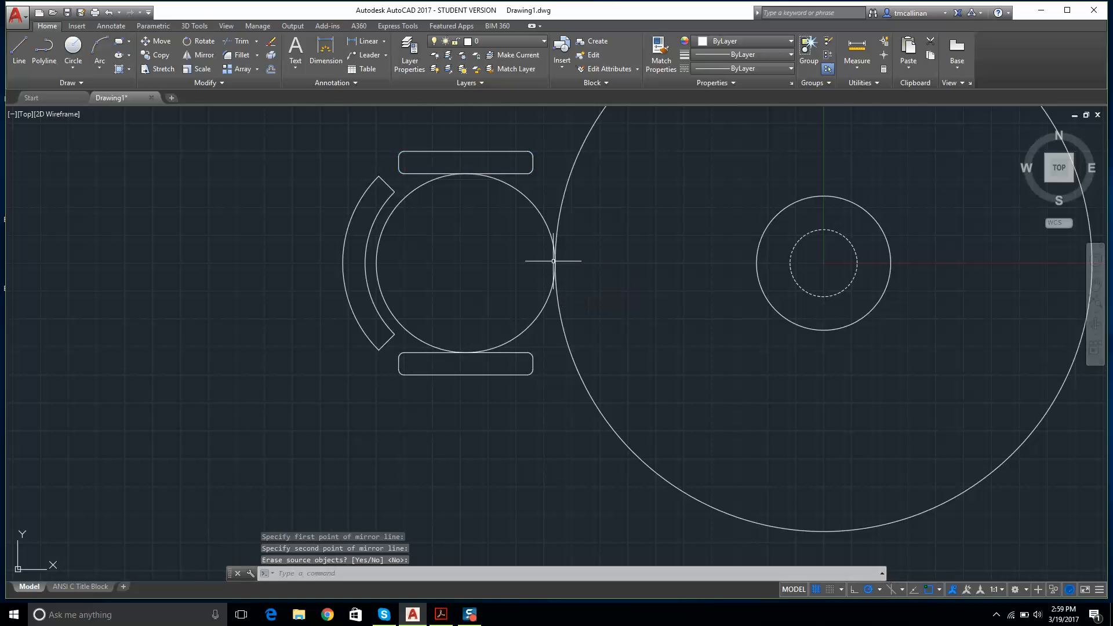
pyautogui.scroll(-2, 548, 273)
pyautogui.moveTo(624, 276); pyautogui.dragTo(529, 297, button='middle')
pyautogui.scroll(-2, 525, 285)
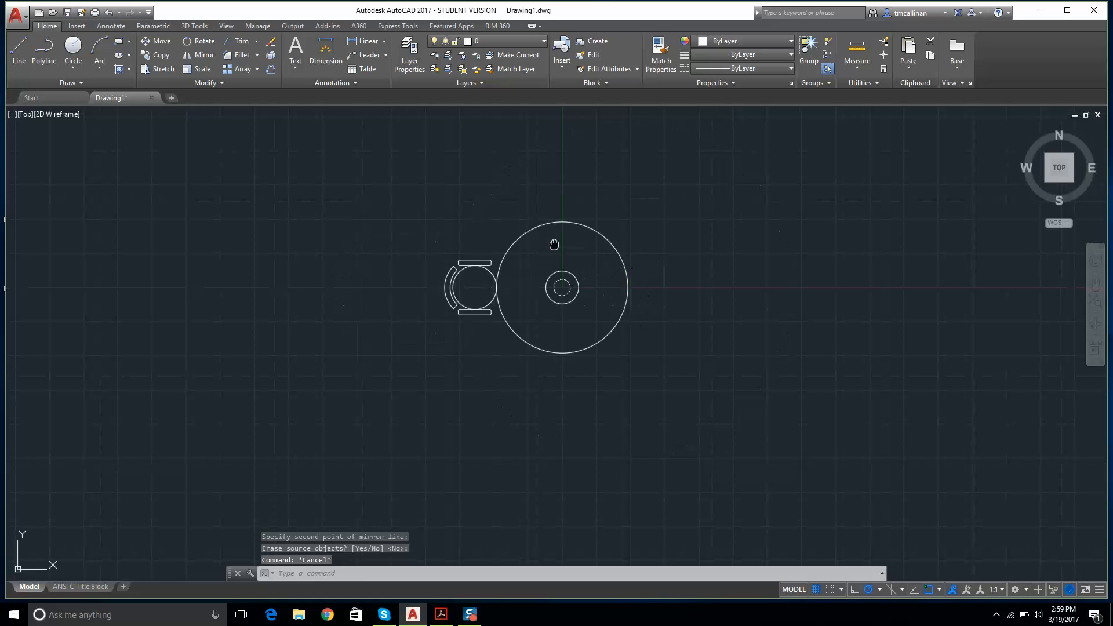
pyautogui.moveTo(554, 244); pyautogui.dragTo(443, 257, button='middle')
pyautogui.scroll(1, 505, 290)
pyautogui.moveTo(392, 322); pyautogui.dragTo(434, 291, button='middle')
pyautogui.scroll(2, 438, 258)
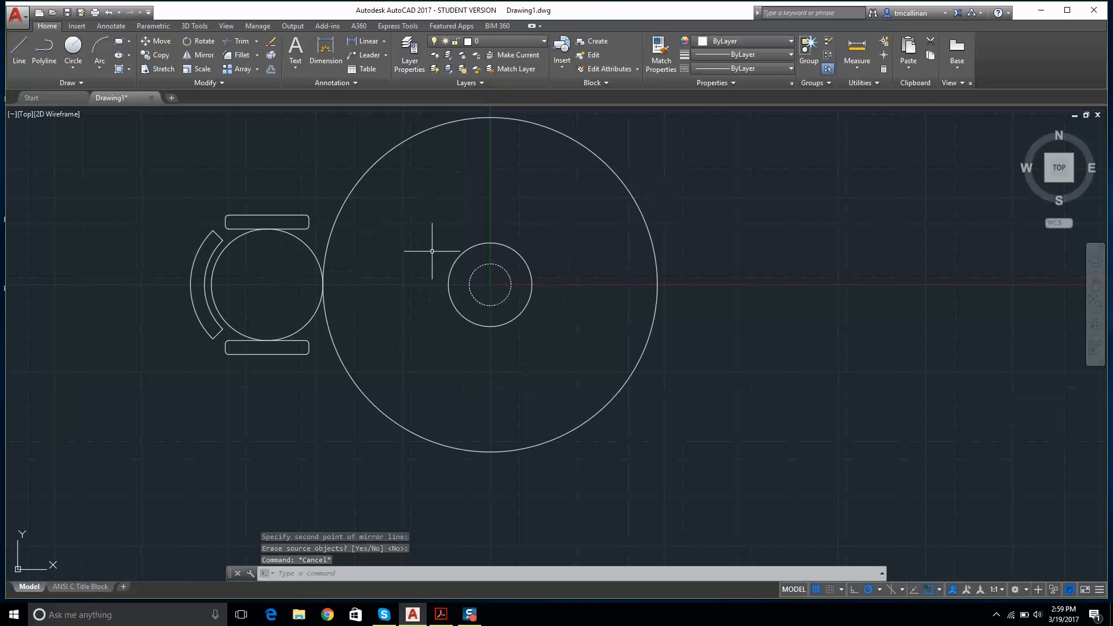
pyautogui.scroll(-3, 432, 243)
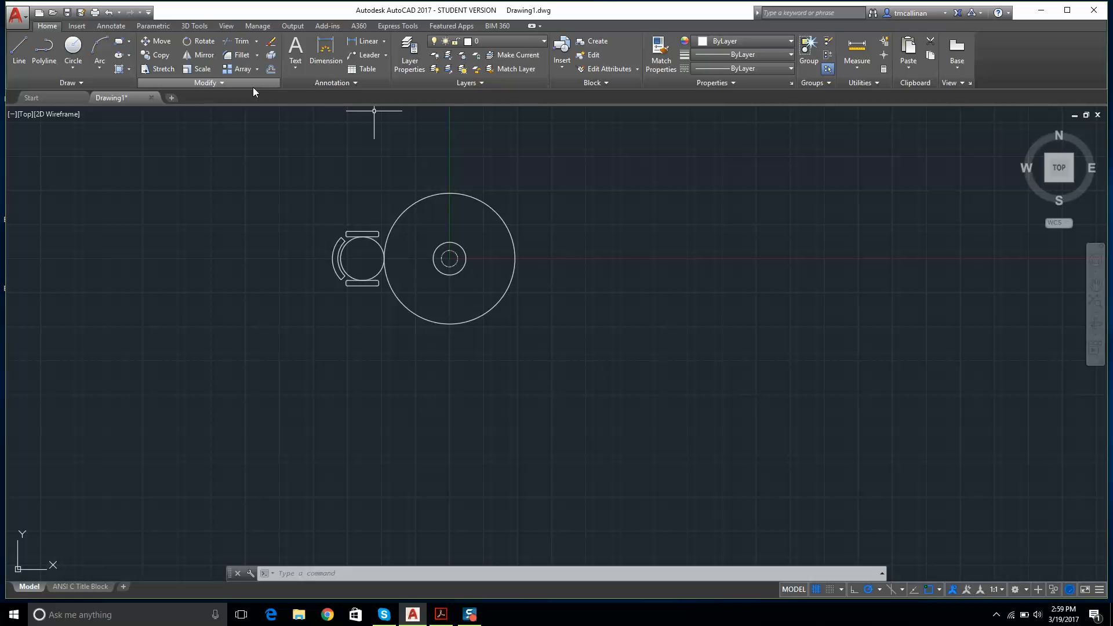
# Step: Create an associative polar array of the complete chair around the table's center, with 6 items filling 360 degrees
pyautogui.click(256, 69)
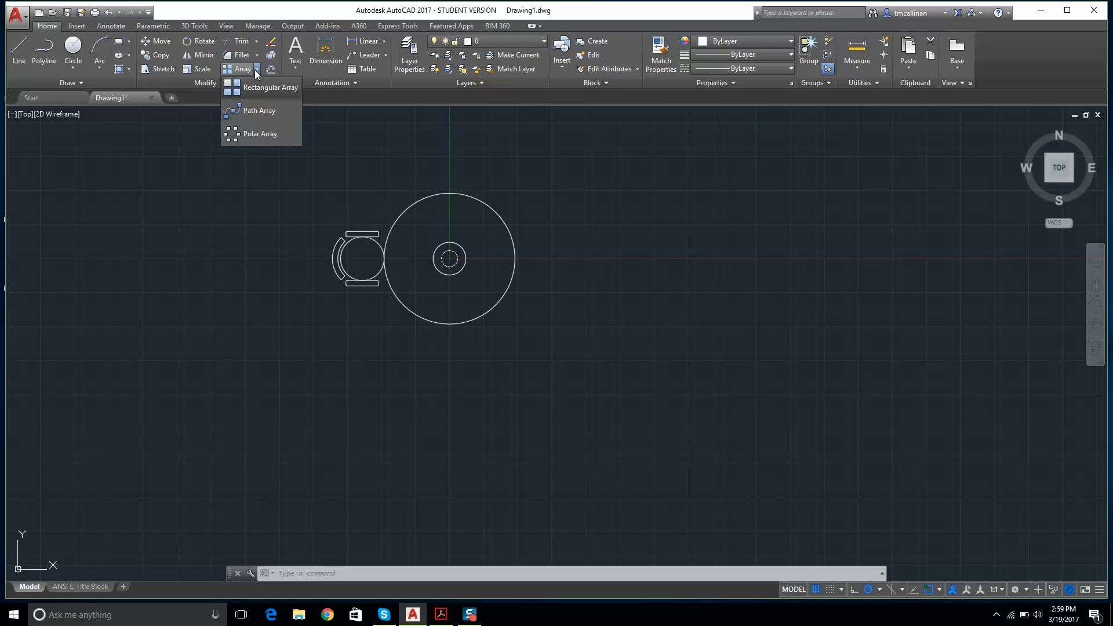
pyautogui.click(263, 134)
pyautogui.click(439, 616)
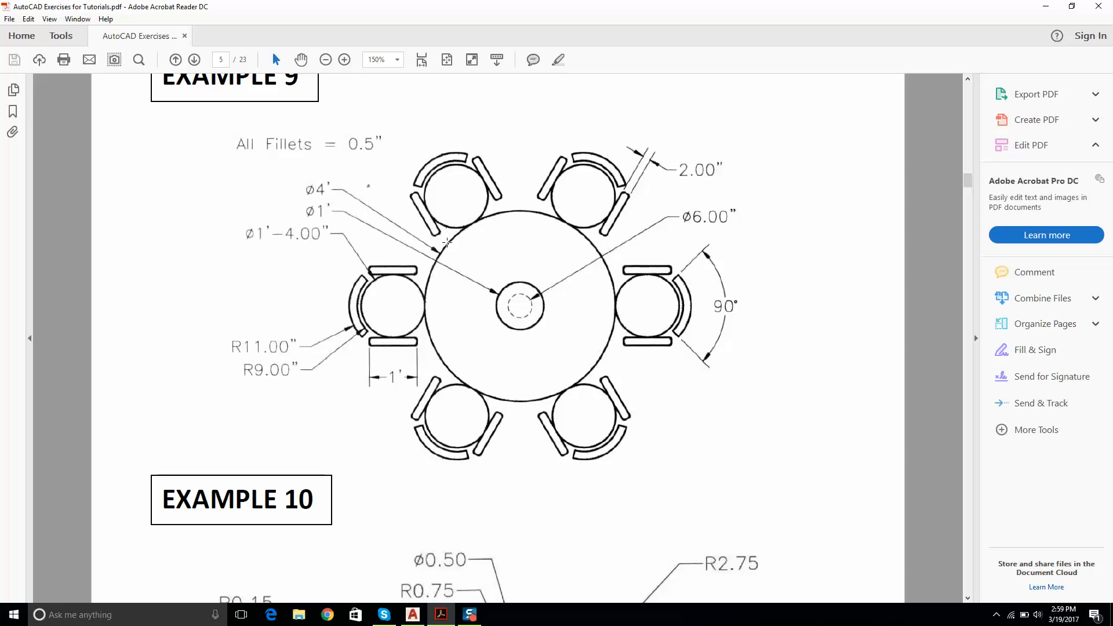
pyautogui.click(413, 614)
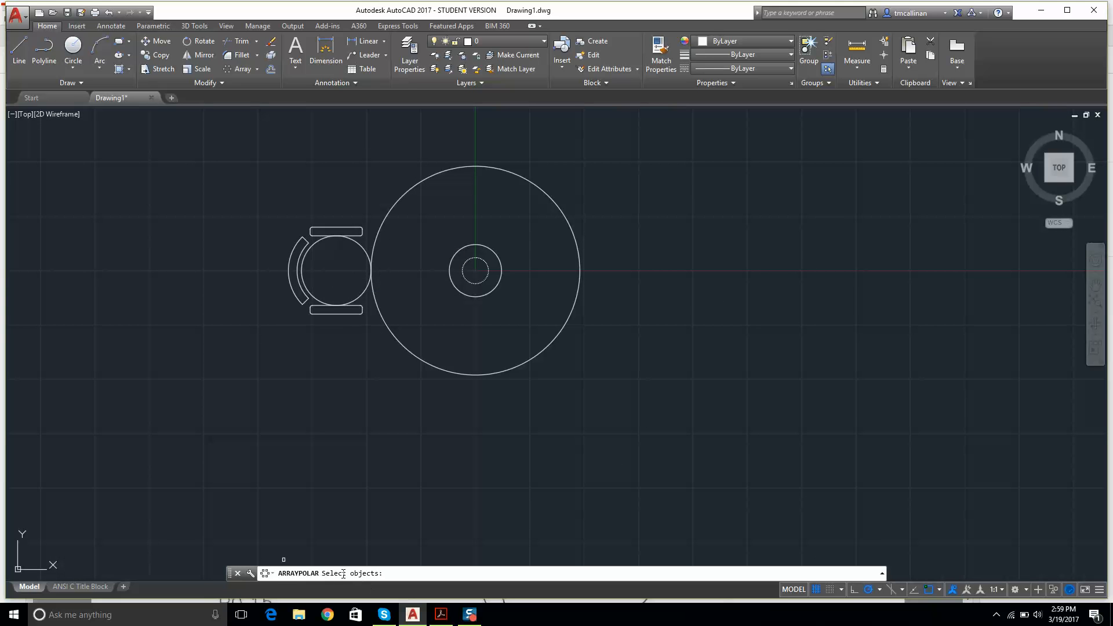
pyautogui.click(268, 211)
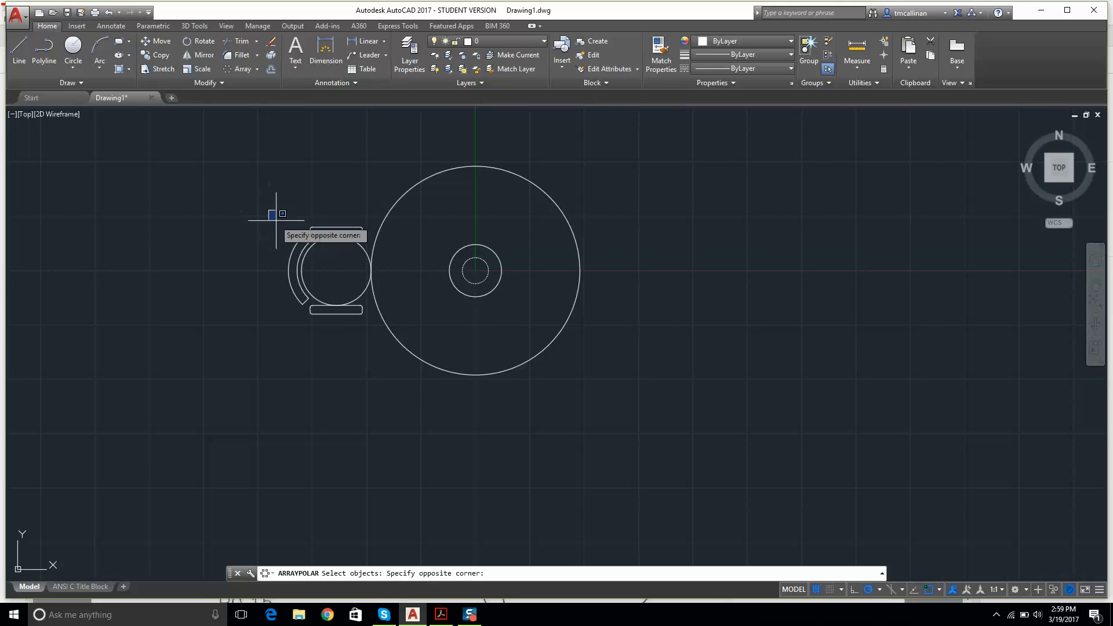
pyautogui.click(386, 330)
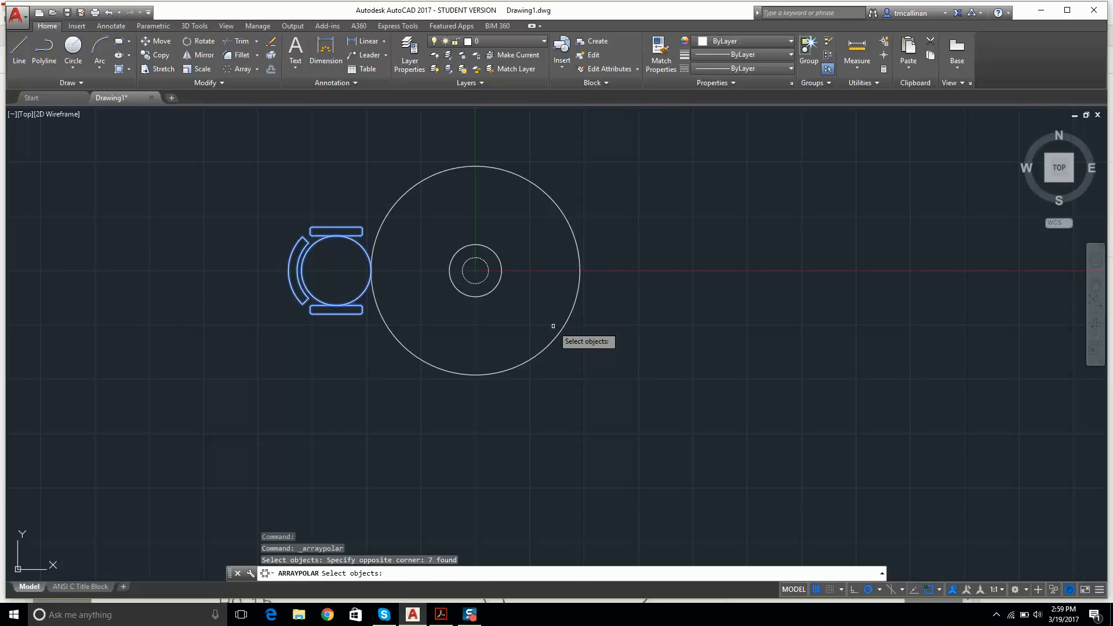
pyautogui.press('Return')
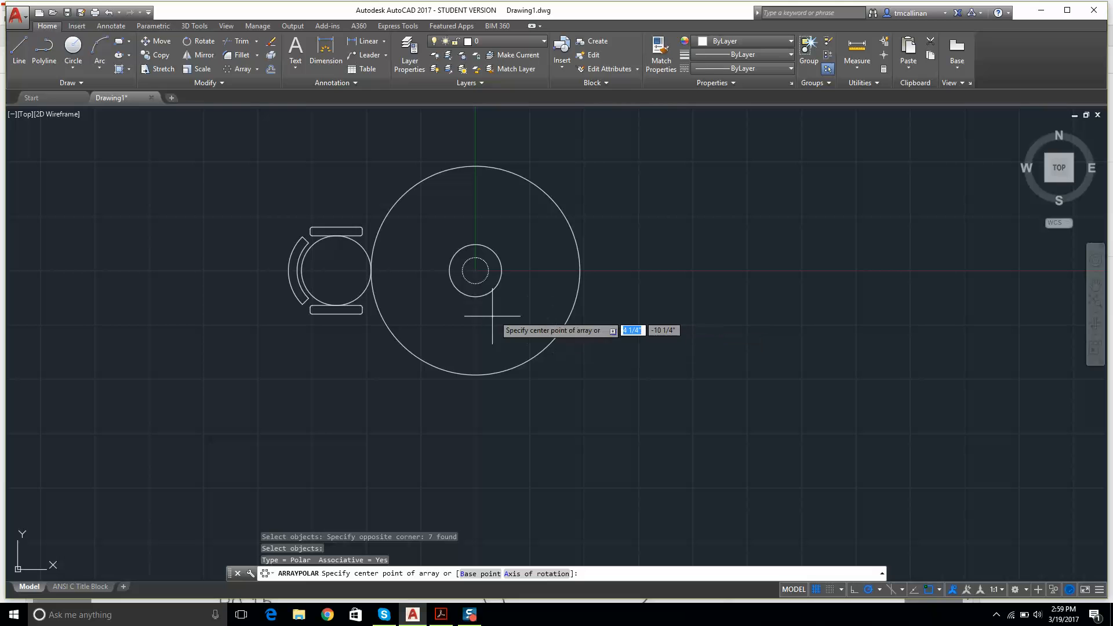
pyautogui.click(476, 270)
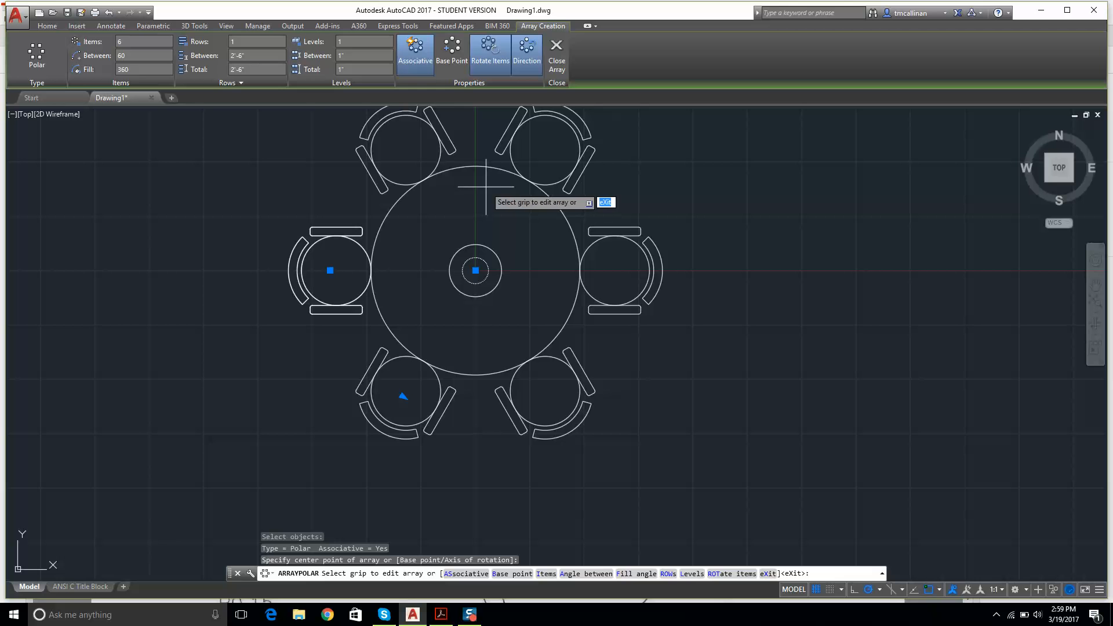
pyautogui.scroll(-2, 531, 349)
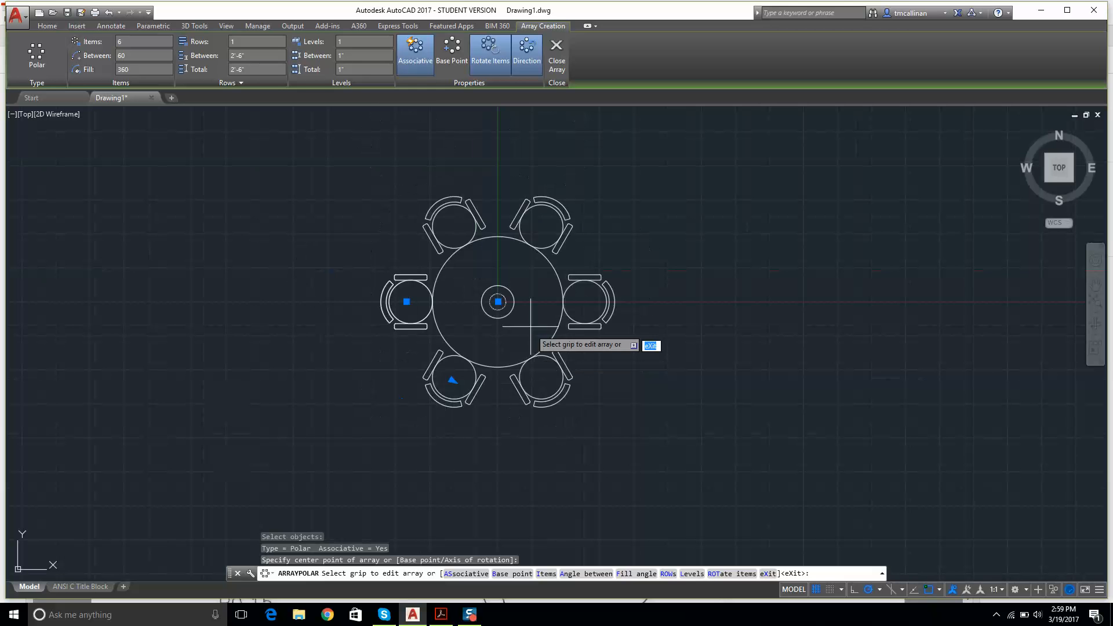
pyautogui.scroll(2, 526, 309)
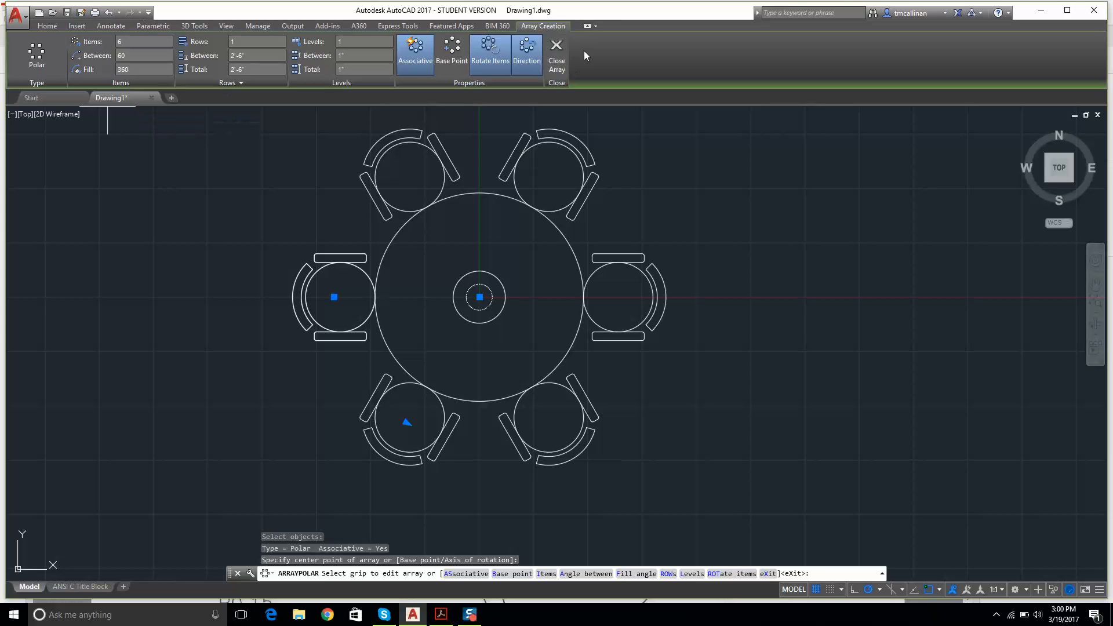
pyautogui.click(557, 52)
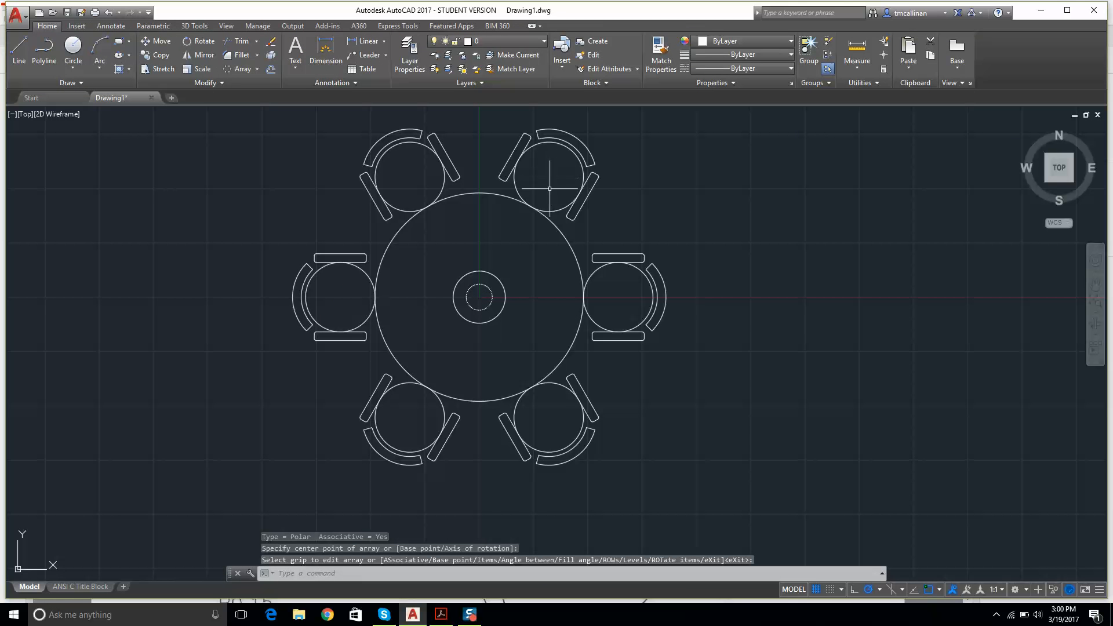
# Step: Compare the table and its six chairs with the Example 9 drawing in the PDF, and return to AutoCAD
pyautogui.scroll(-1, 551, 219)
pyautogui.moveTo(551, 181); pyautogui.dragTo(554, 200, button='middle')
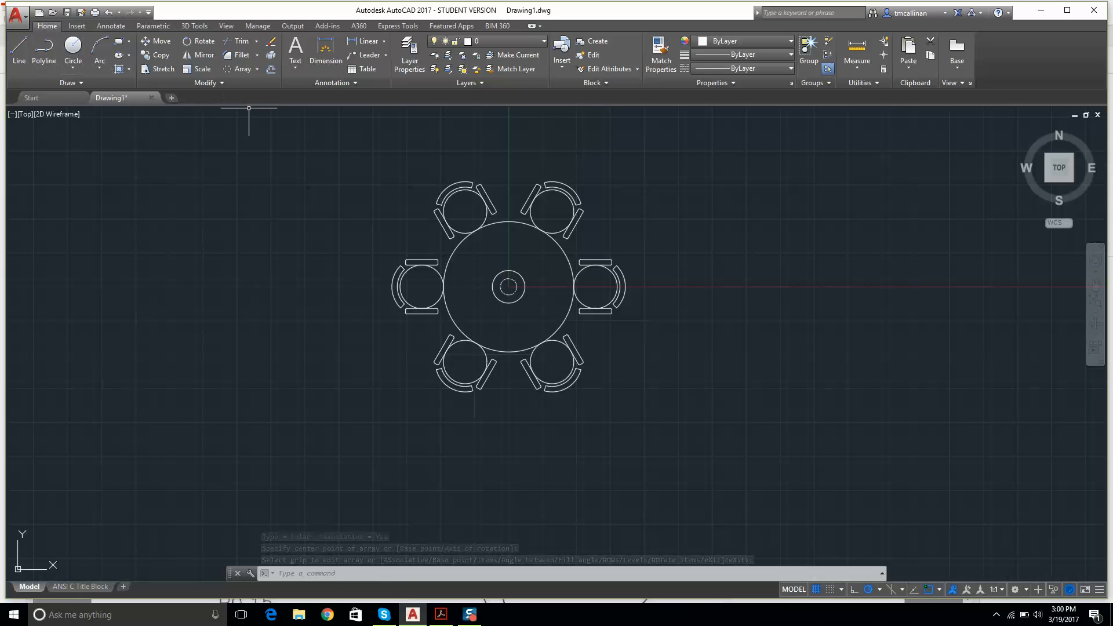
pyautogui.click(438, 617)
pyautogui.click(438, 620)
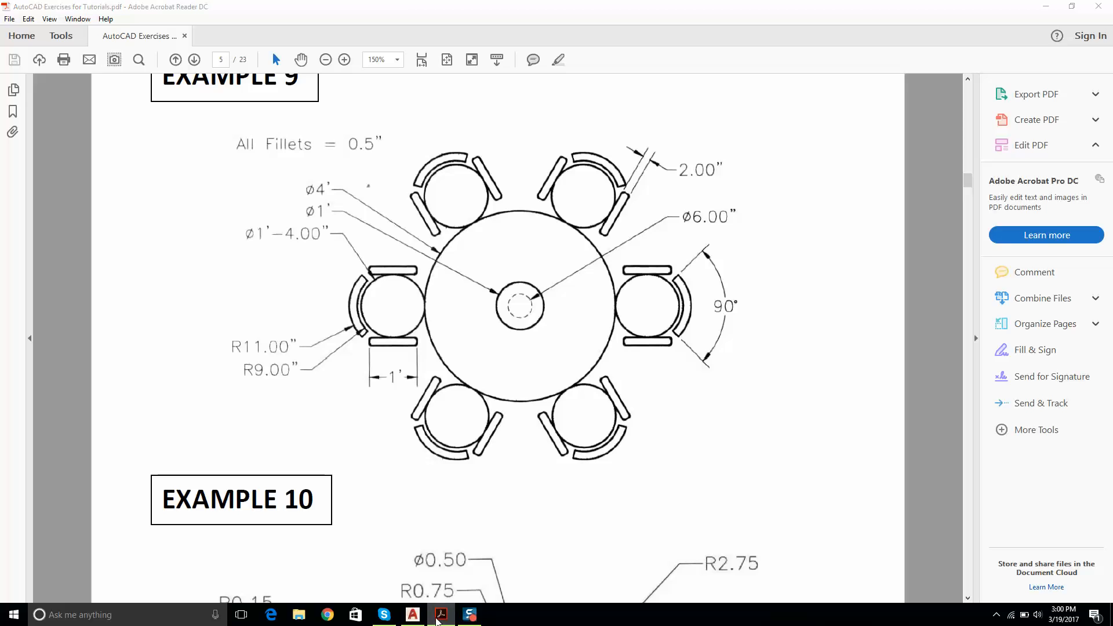
pyautogui.moveTo(512, 284)
pyautogui.mouseDown(button='middle')
pyautogui.moveTo(498, 364)
pyautogui.moveTo(513, 328)
pyautogui.mouseUp(button='middle')
pyautogui.scroll(-2, 513, 327)
pyautogui.scroll(2, 514, 328)
pyautogui.scroll(2, 514, 328)
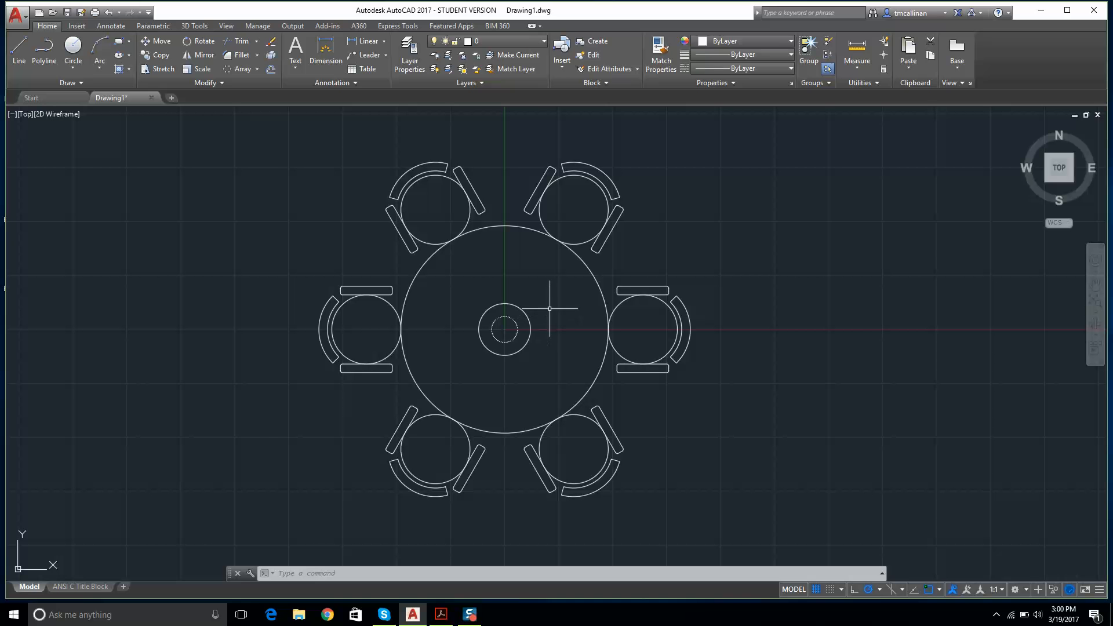
# Step: Save the drawing to the Desktop as AutoCAD Example 9, checking the example's number in the PDF
pyautogui.click(26, 19)
pyautogui.click(35, 131)
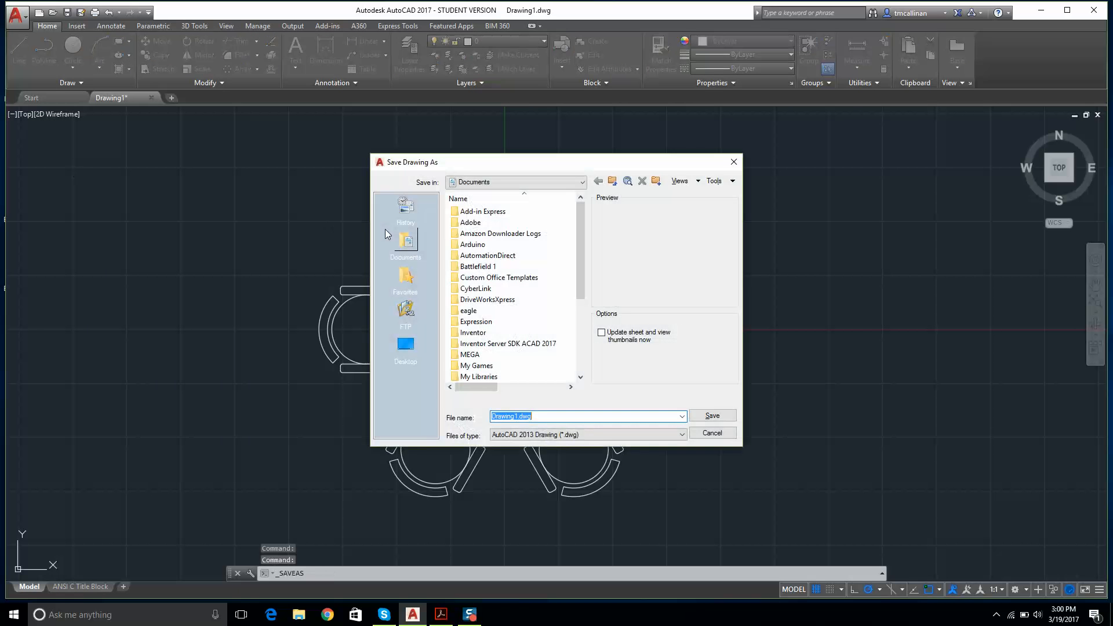
pyautogui.click(410, 351)
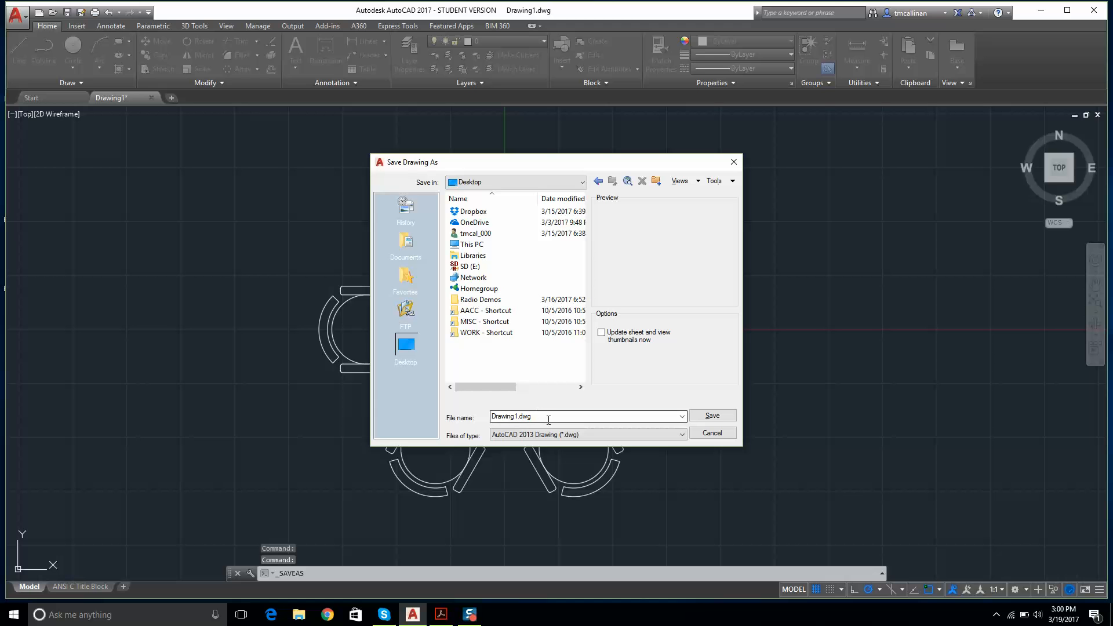
pyautogui.click(441, 615)
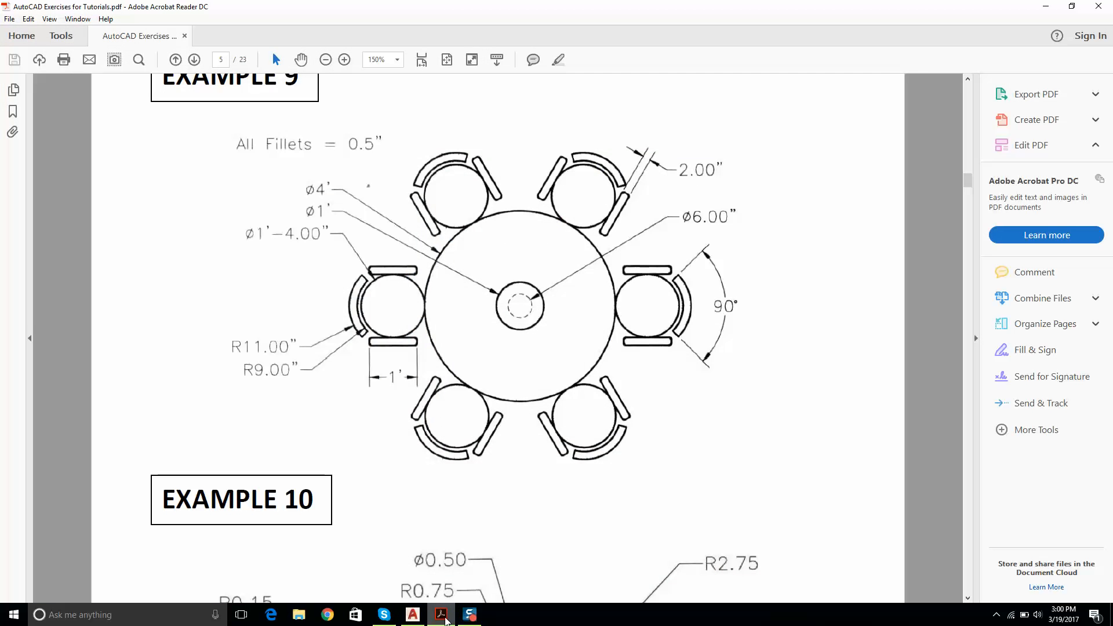
pyautogui.hotkey('alt', 'Tab')
pyautogui.write('AutoC')
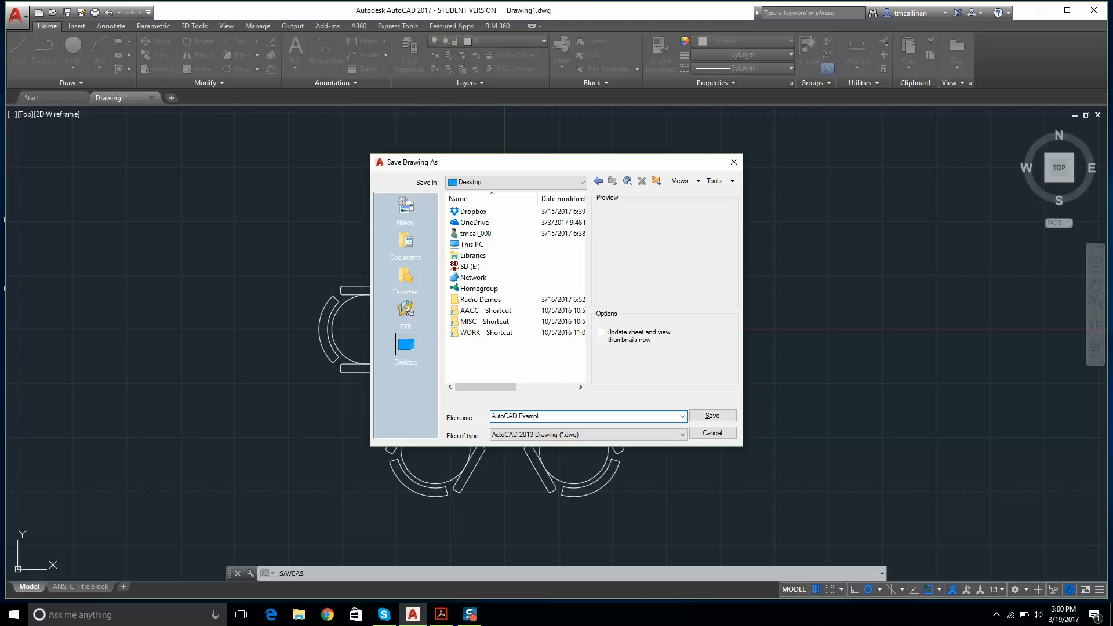
pyautogui.press('Return')
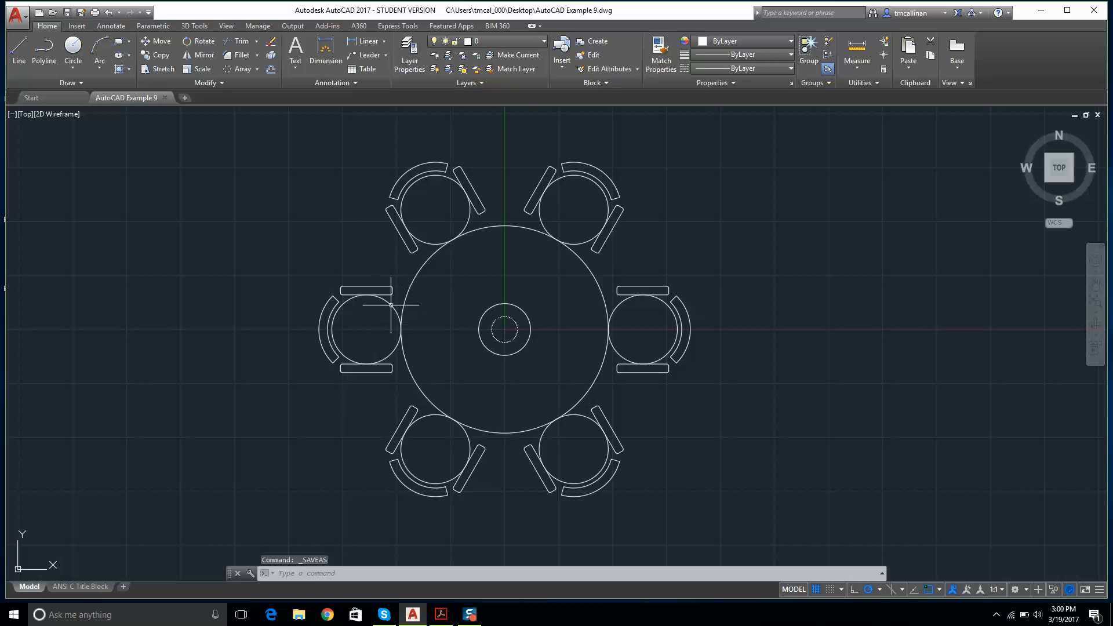
# Step: Create a new layer named Dimen 1 and set its color to green
pyautogui.scroll(-2, 470, 242)
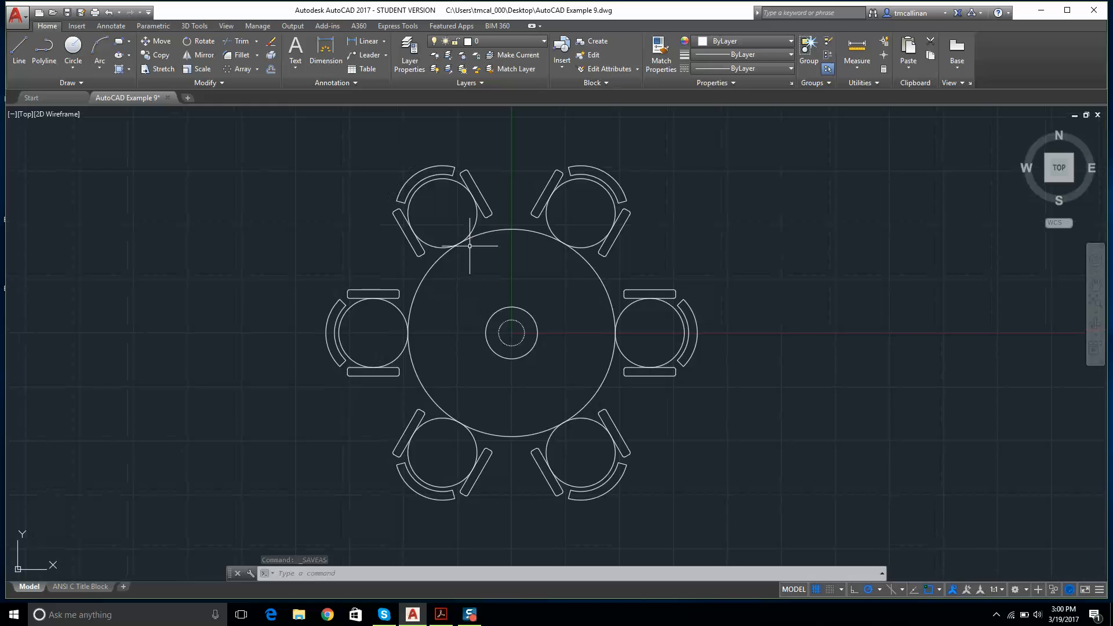
pyautogui.scroll(2, 473, 214)
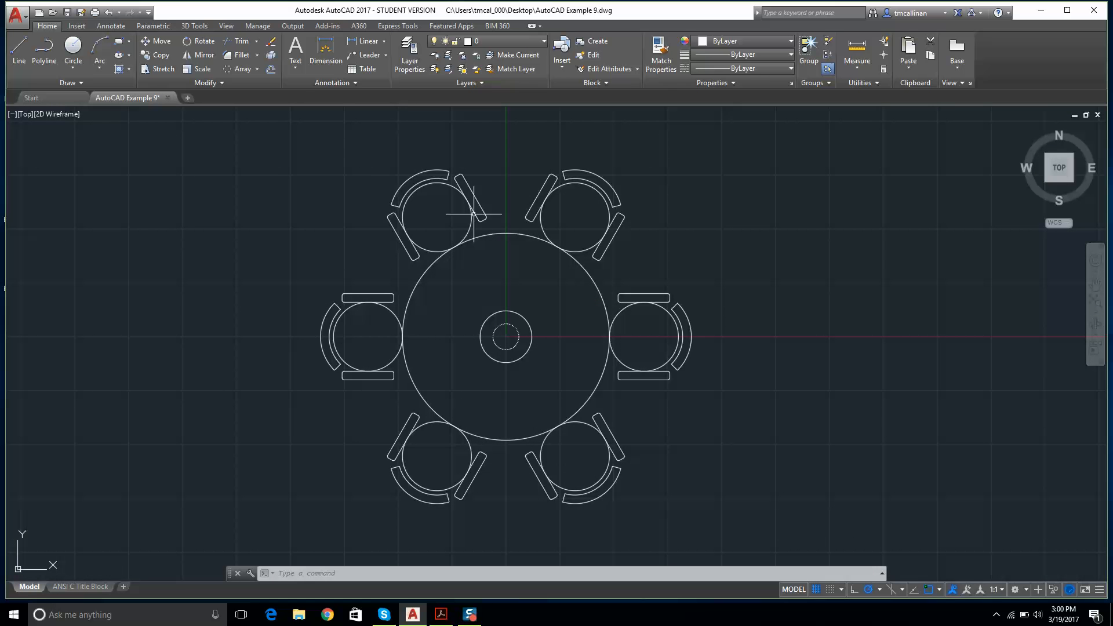
pyautogui.click(414, 42)
pyautogui.rightClick(206, 154)
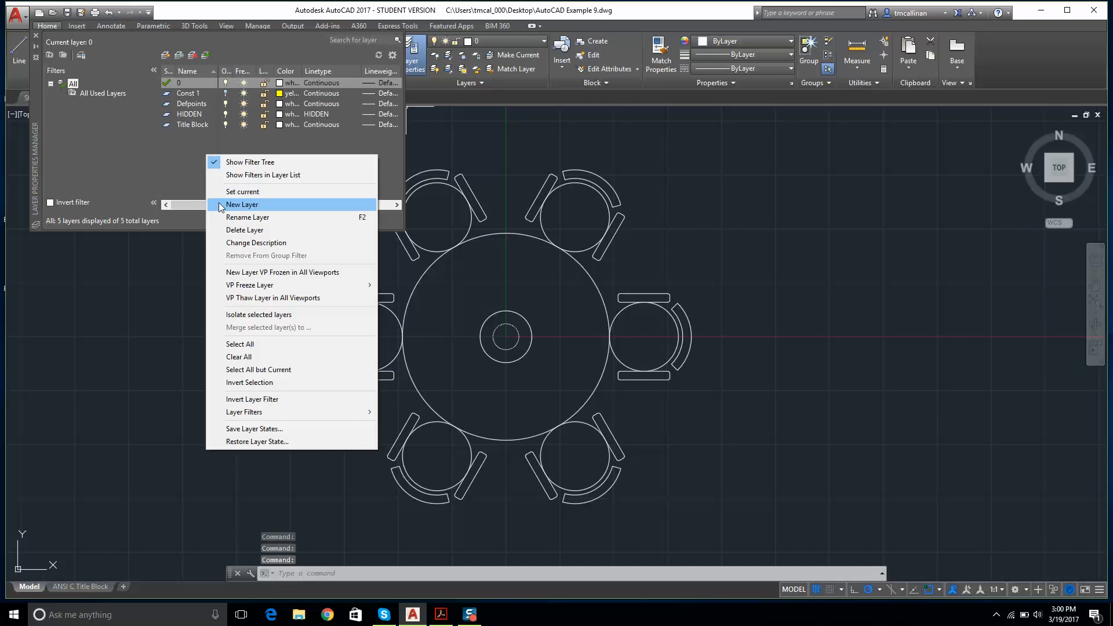
pyautogui.click(242, 204)
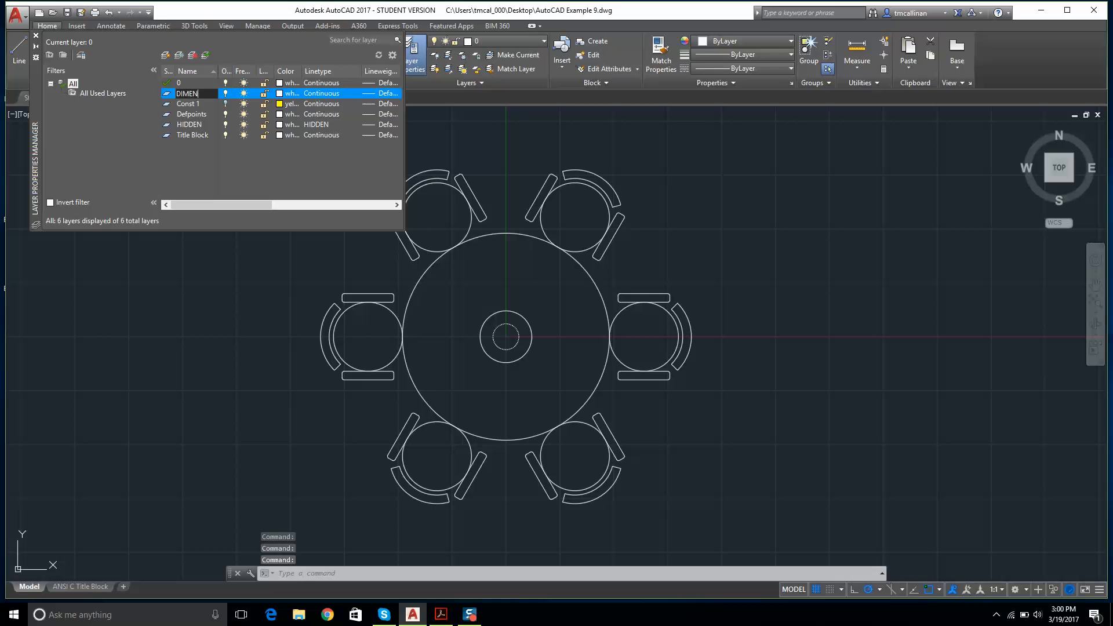
pyautogui.write('Dimen 1')
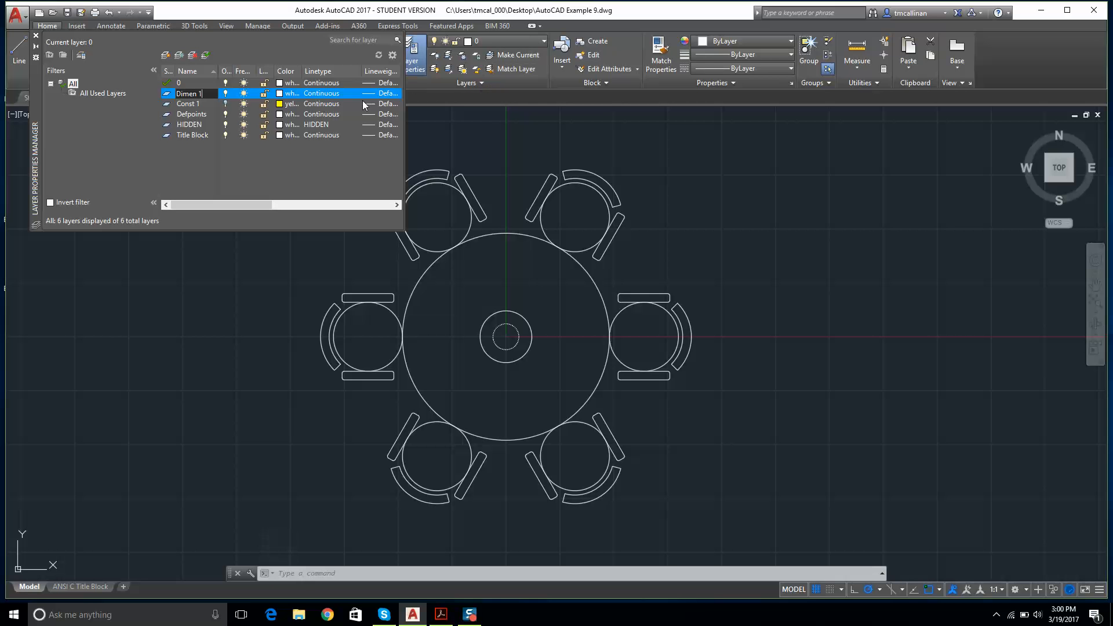
pyautogui.press('Return')
pyautogui.click(281, 93)
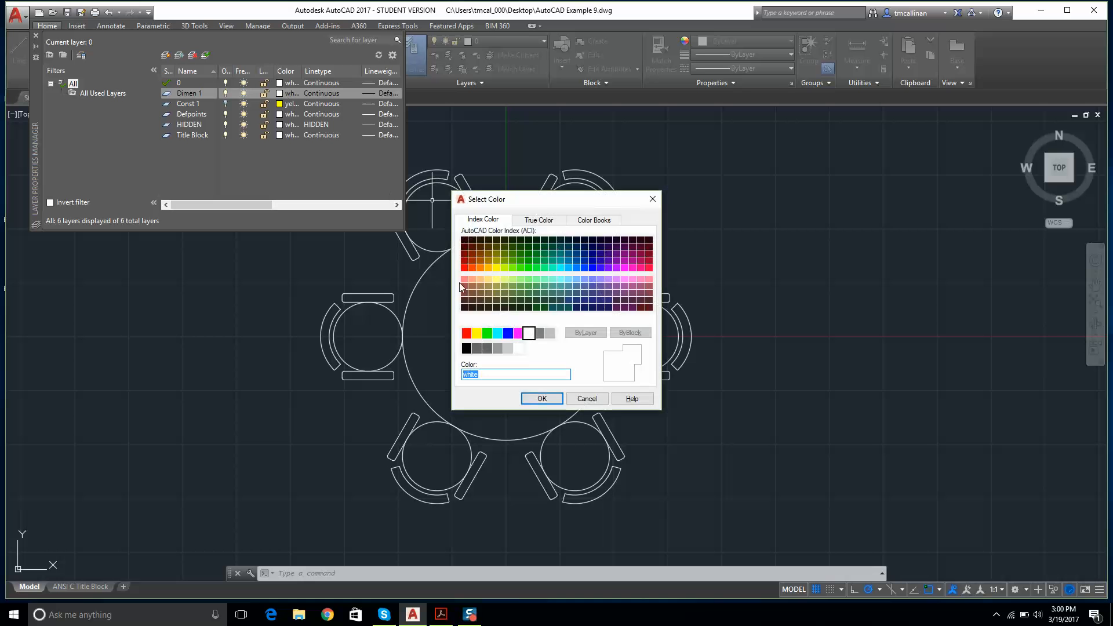
pyautogui.click(487, 332)
pyautogui.click(542, 398)
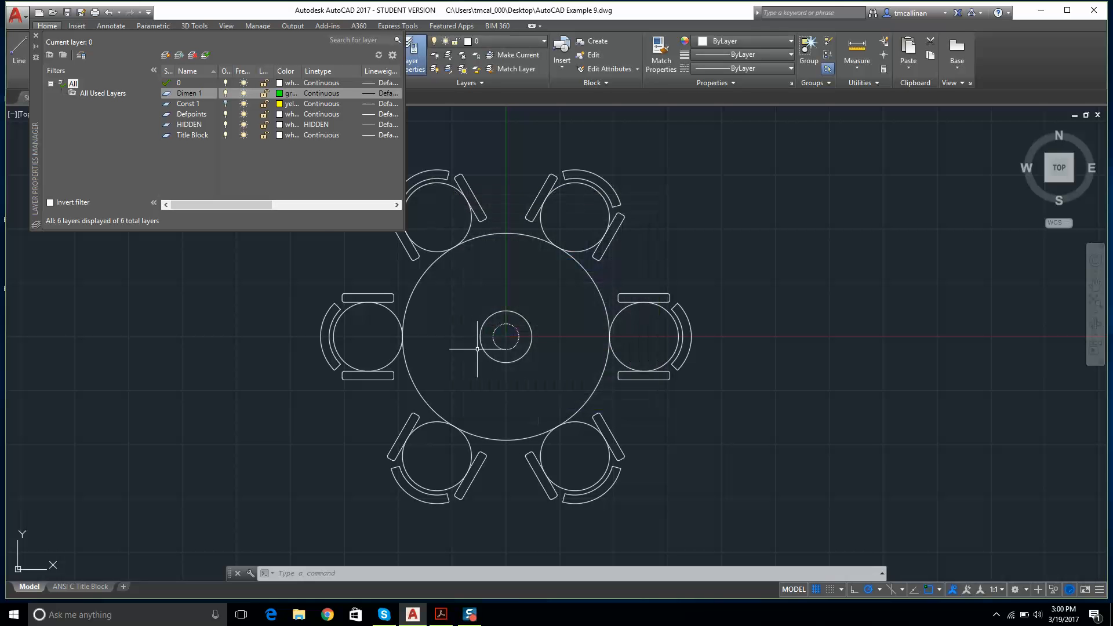
# Step: Make Dimen 1 the current layer and close the layer properties
pyautogui.click(166, 83)
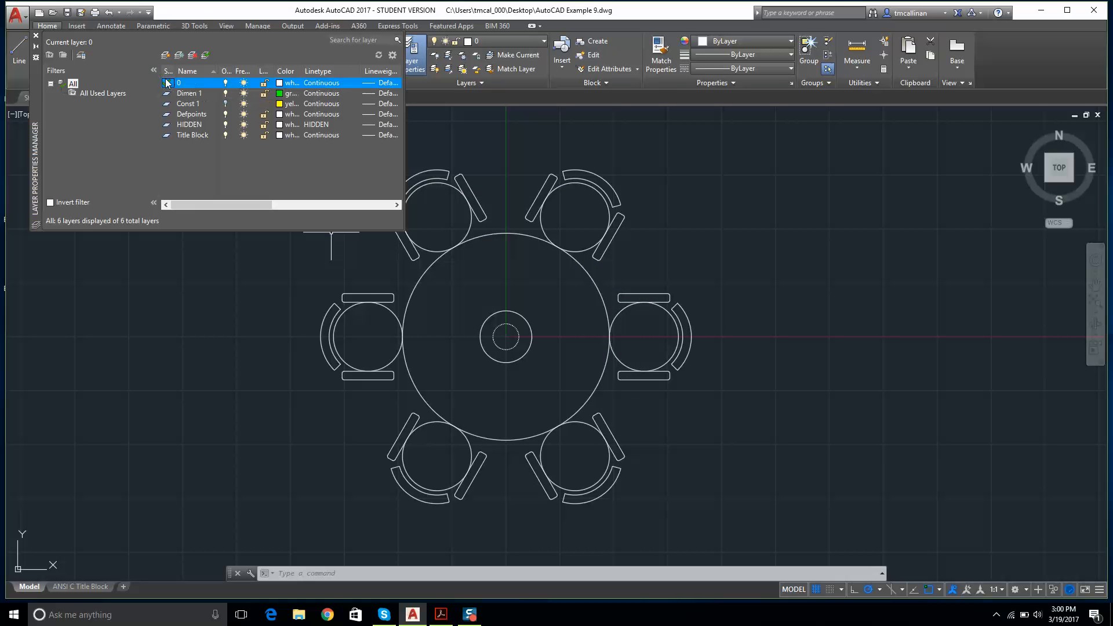
pyautogui.click(165, 94)
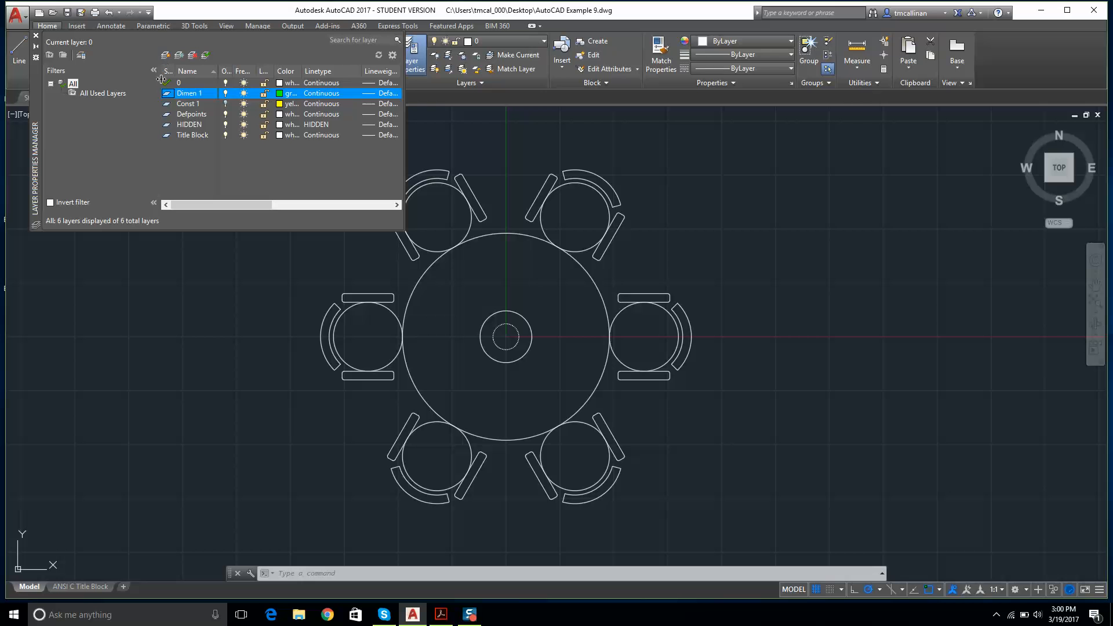
pyautogui.doubleClick(167, 93)
pyautogui.click(35, 35)
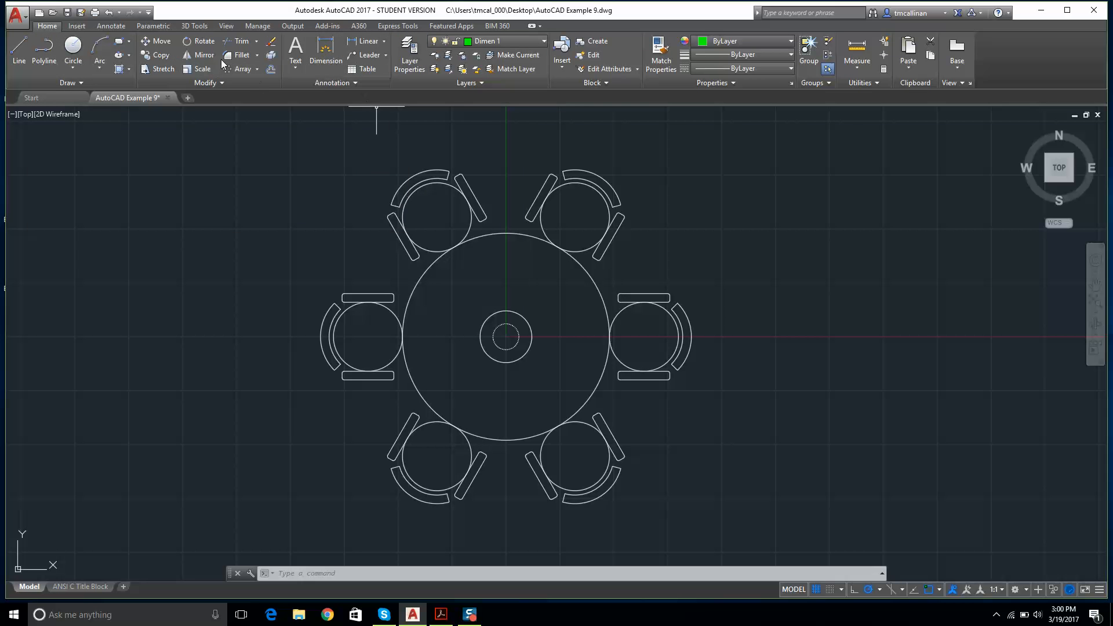
# Step: Consult the Example 9 PDF and dimension the overall length of the left chair's upper armrest, placing the dimension above it
pyautogui.click(326, 51)
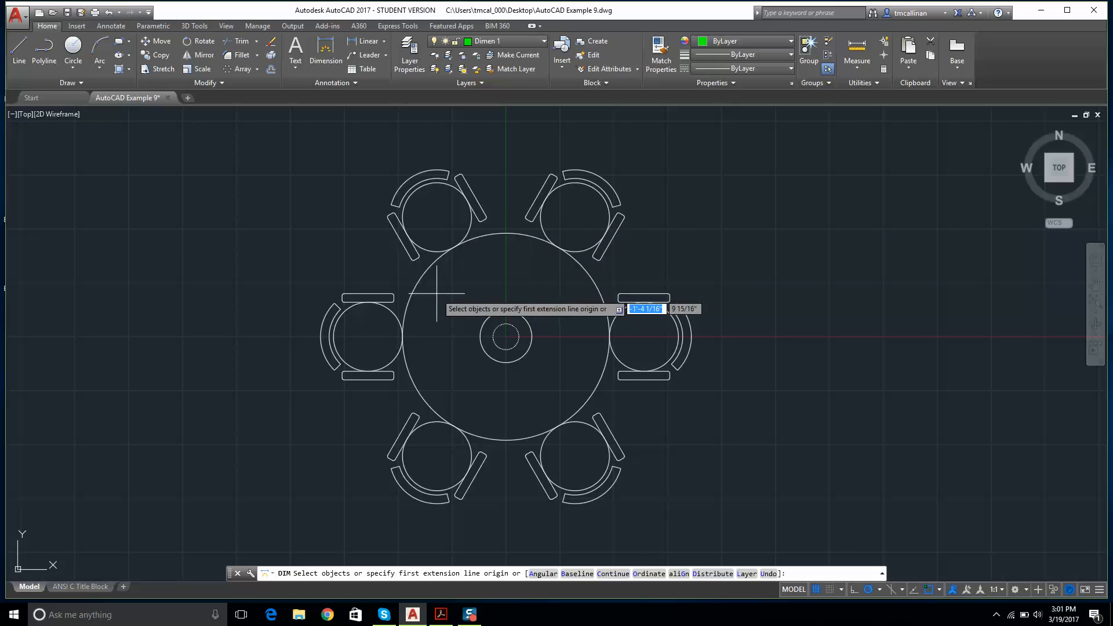
pyautogui.scroll(8, 360, 294)
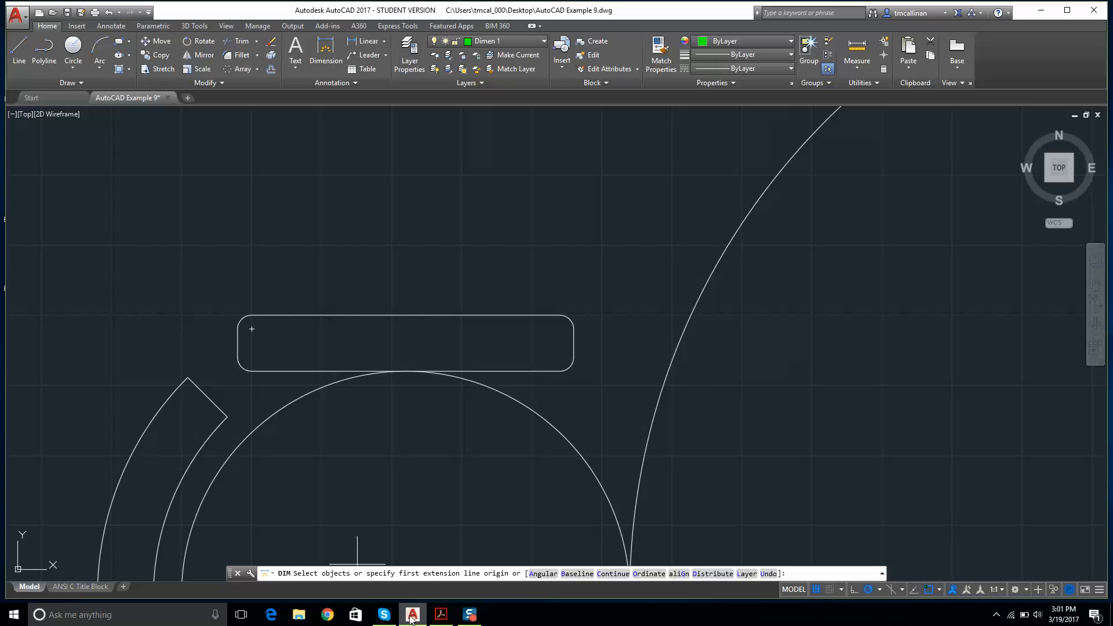
pyautogui.click(441, 614)
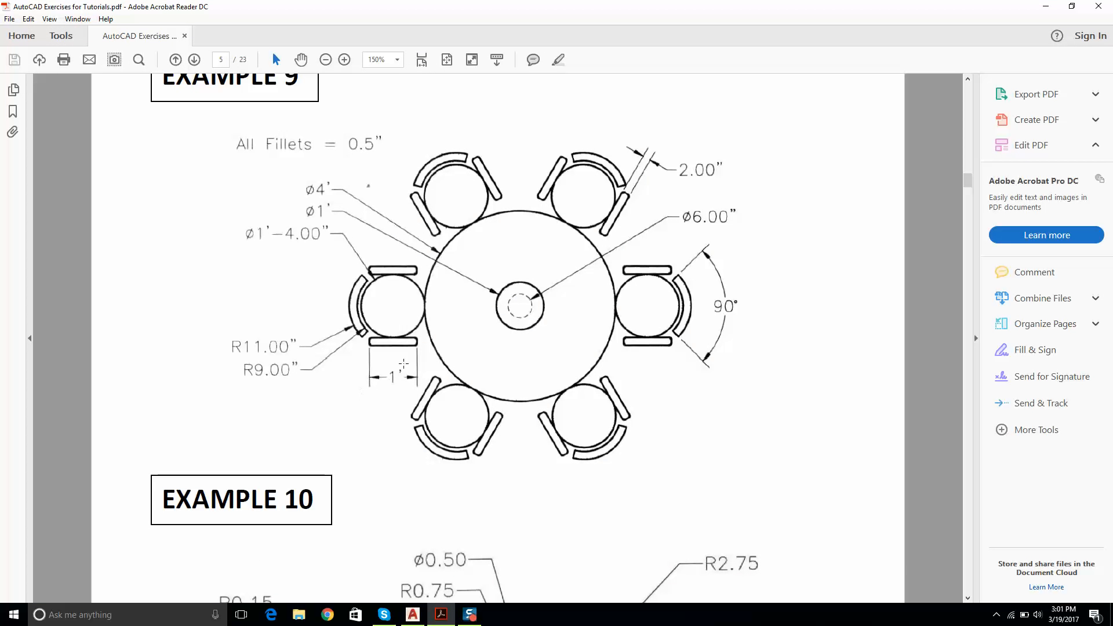
pyautogui.click(412, 615)
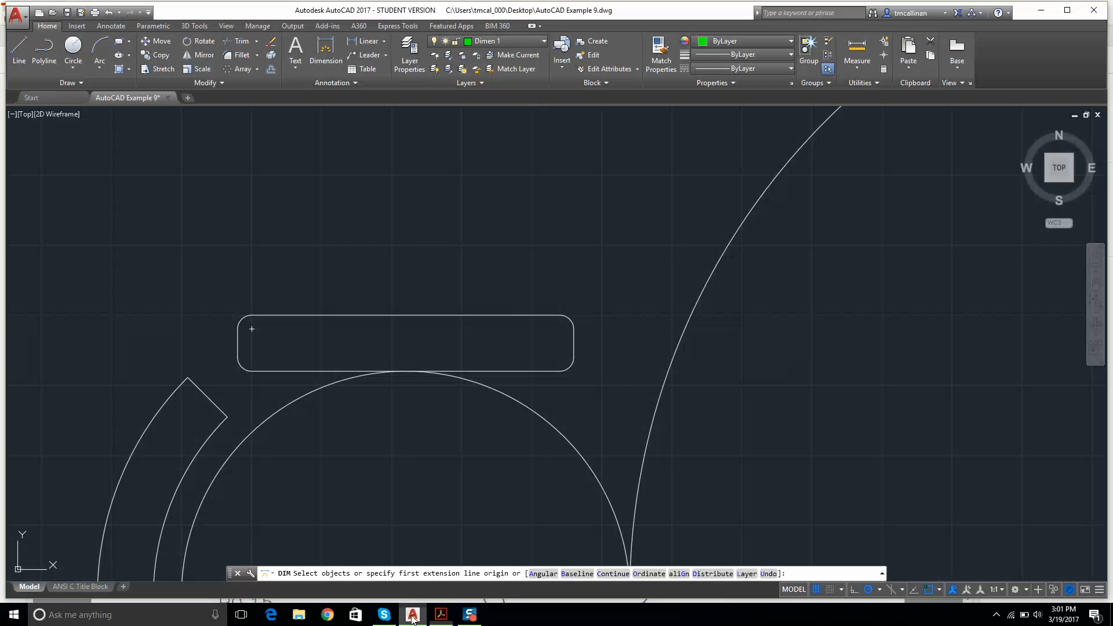
pyautogui.press('Return')
pyautogui.press('Escape')
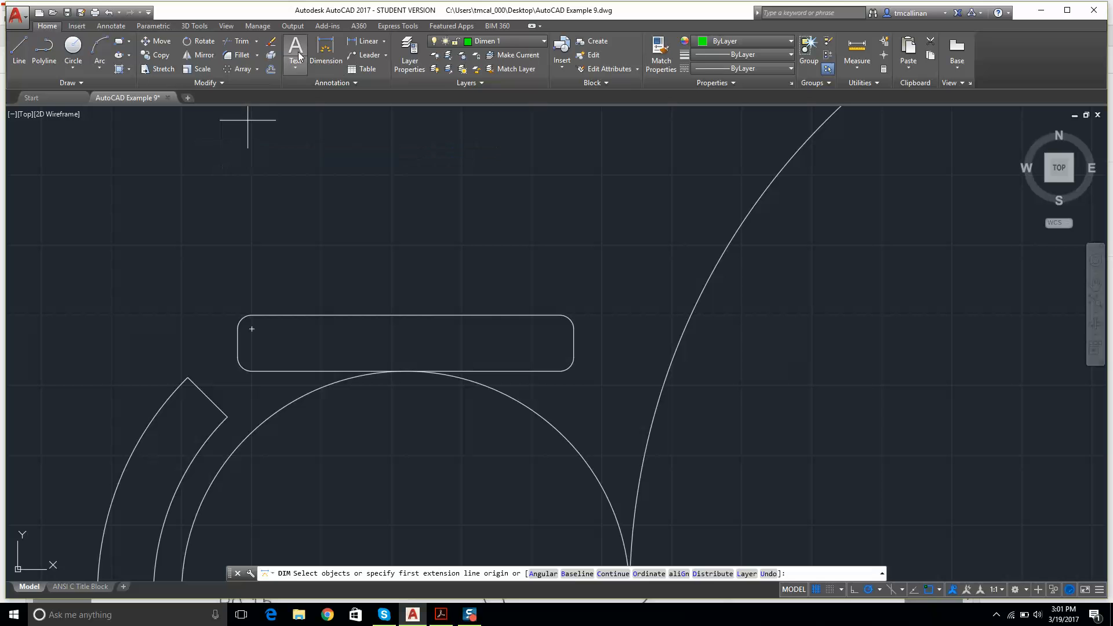
pyautogui.click(316, 45)
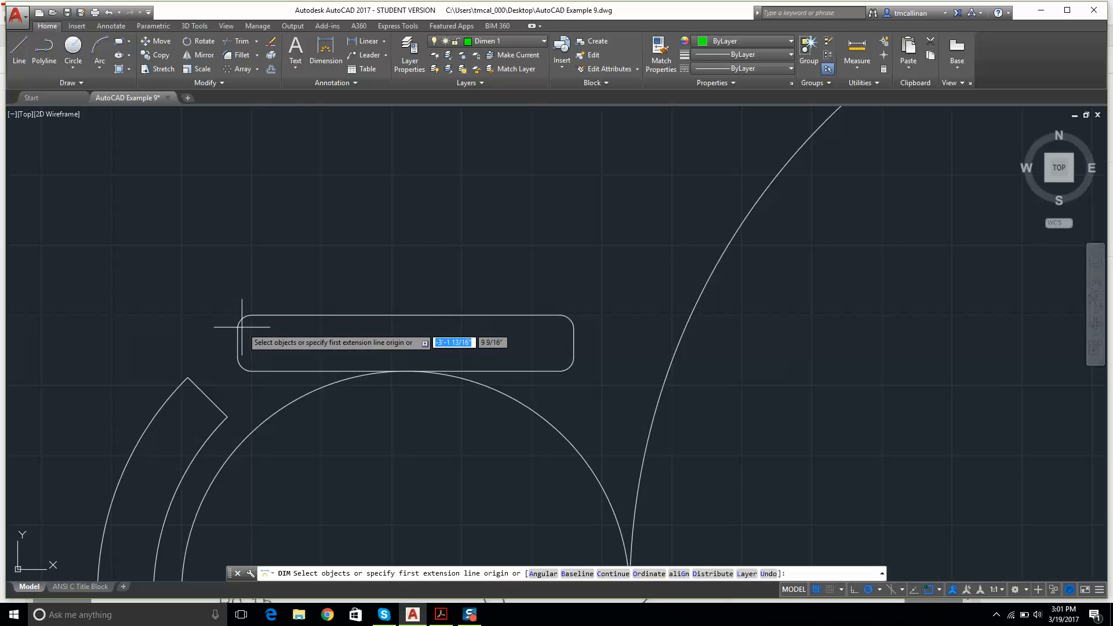
pyautogui.click(251, 328)
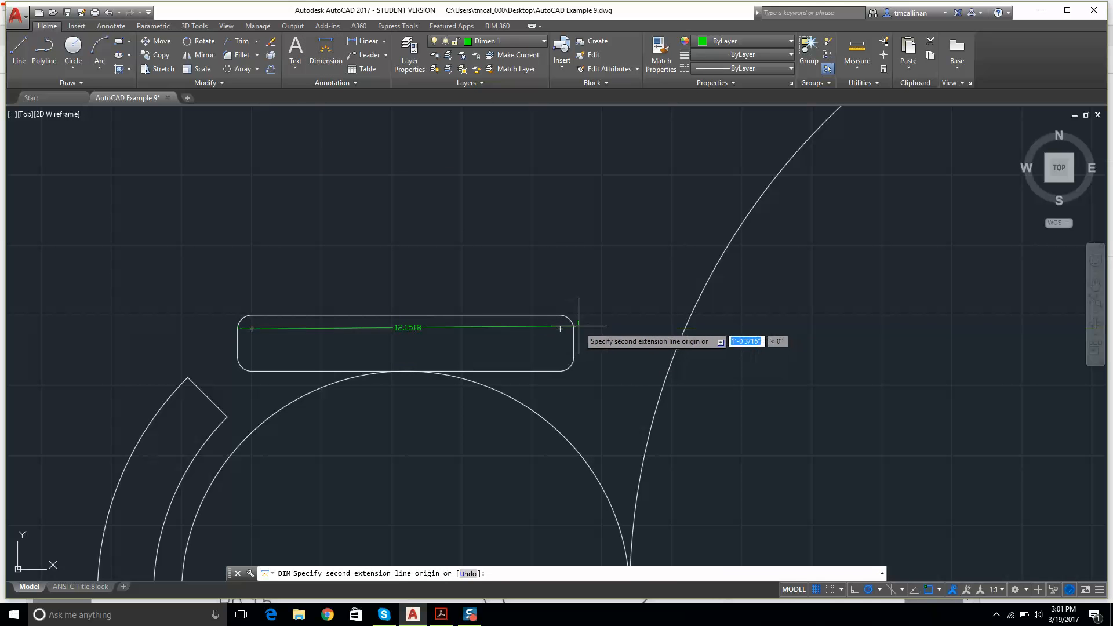
pyautogui.click(574, 328)
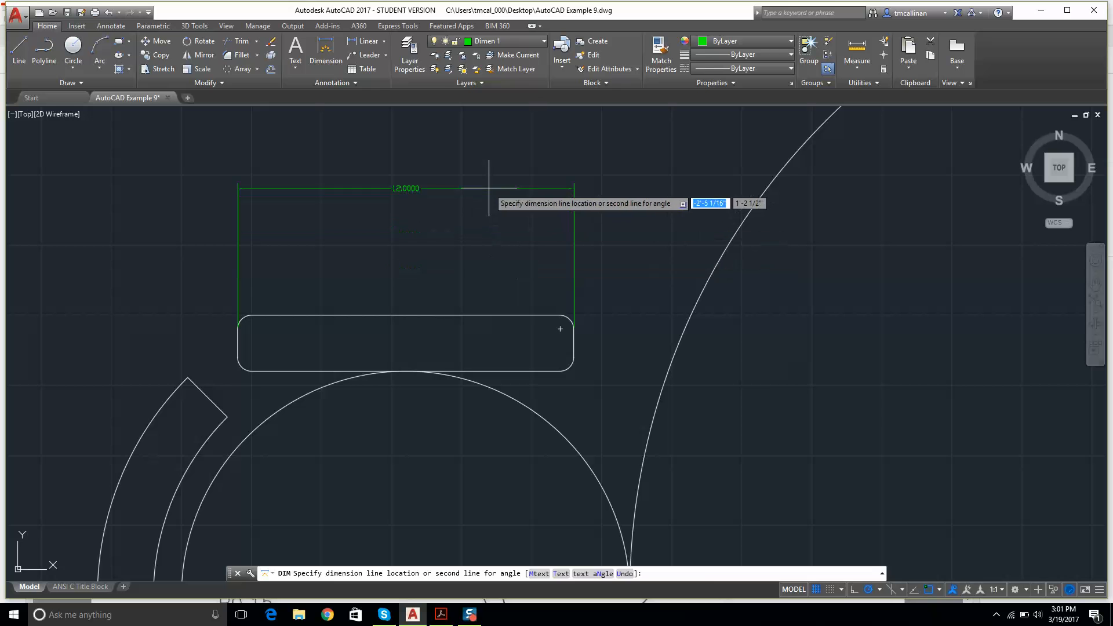
pyautogui.click(497, 194)
# Step: Examine the new armrest dimension's text size and number format, both close up and against the whole table
pyautogui.scroll(-2, 468, 249)
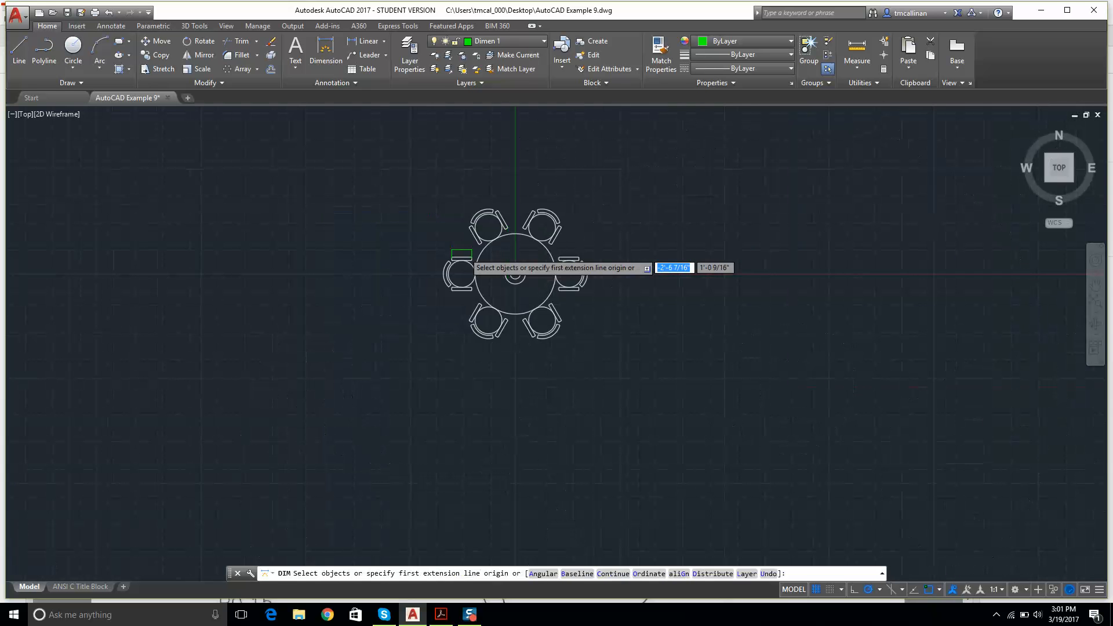
pyautogui.scroll(5, 462, 255)
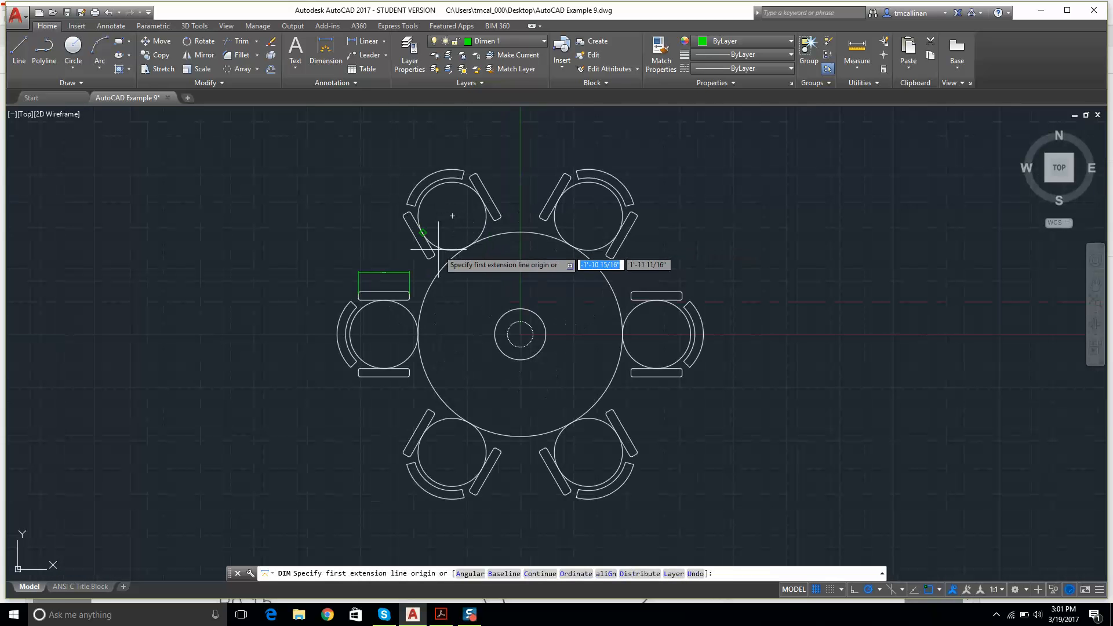
pyautogui.scroll(1, 278, 289)
pyautogui.scroll(-3, 174, 243)
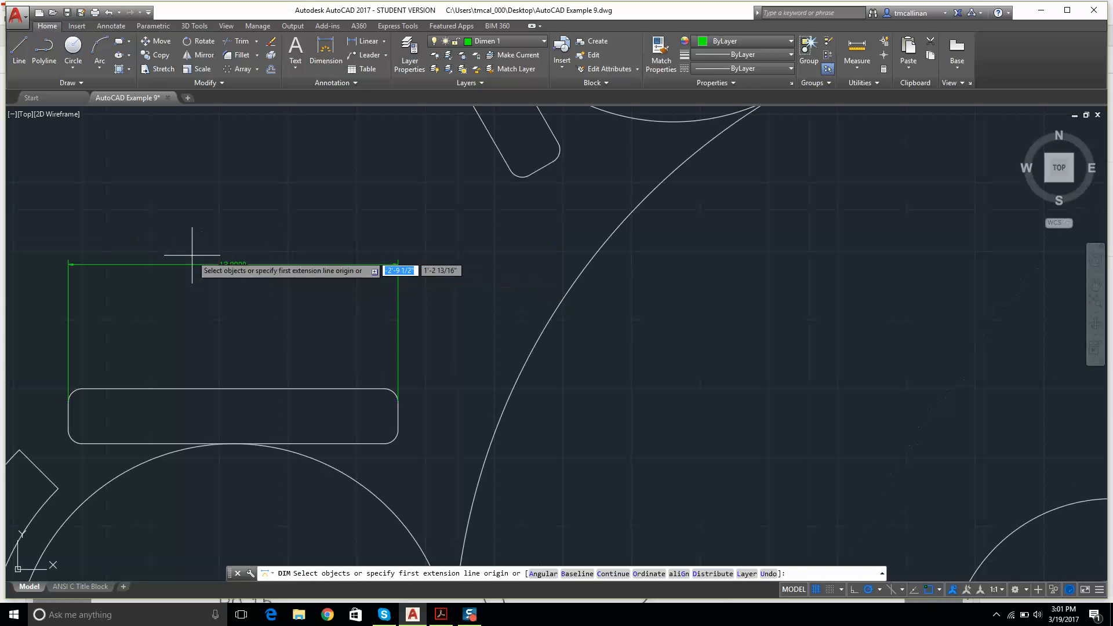
pyautogui.scroll(3, 174, 242)
pyautogui.scroll(-3, 228, 252)
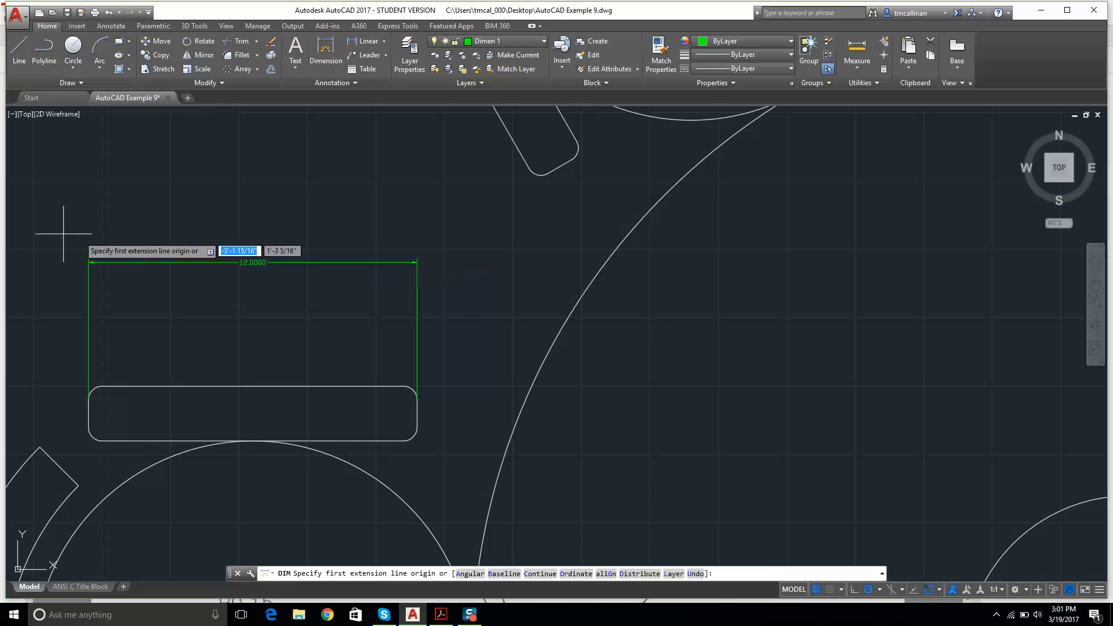
pyautogui.scroll(5, 397, 390)
pyautogui.moveTo(402, 395); pyautogui.dragTo(476, 371, button='middle')
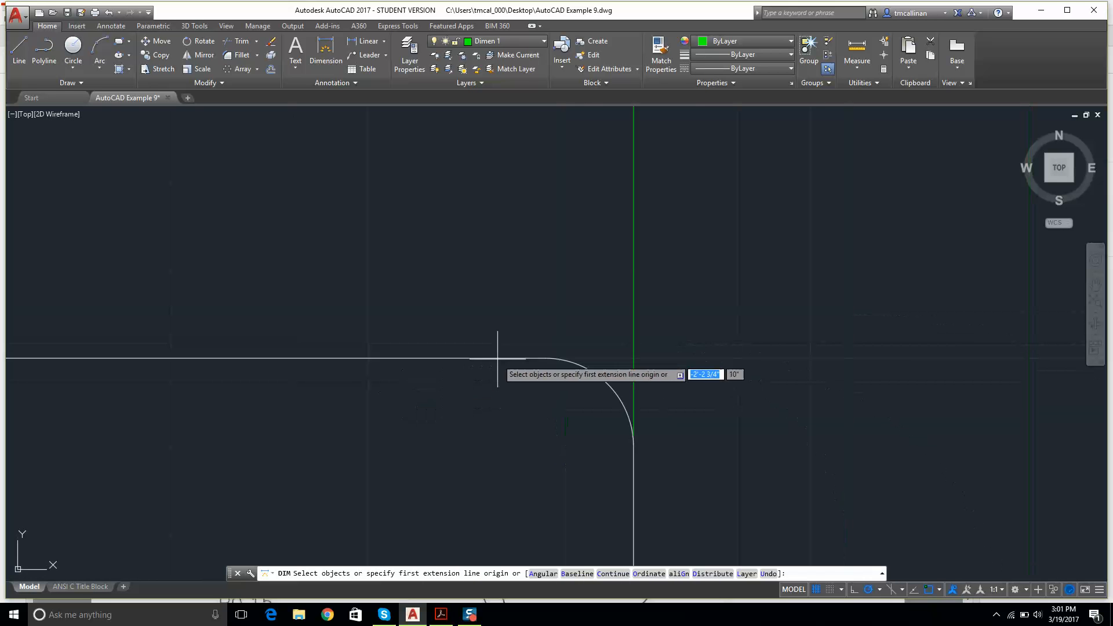
pyautogui.scroll(-6, 501, 343)
pyautogui.press('Escape')
pyautogui.scroll(-8, 496, 326)
pyautogui.moveTo(557, 343); pyautogui.dragTo(494, 314, button='middle')
pyautogui.scroll(2, 537, 325)
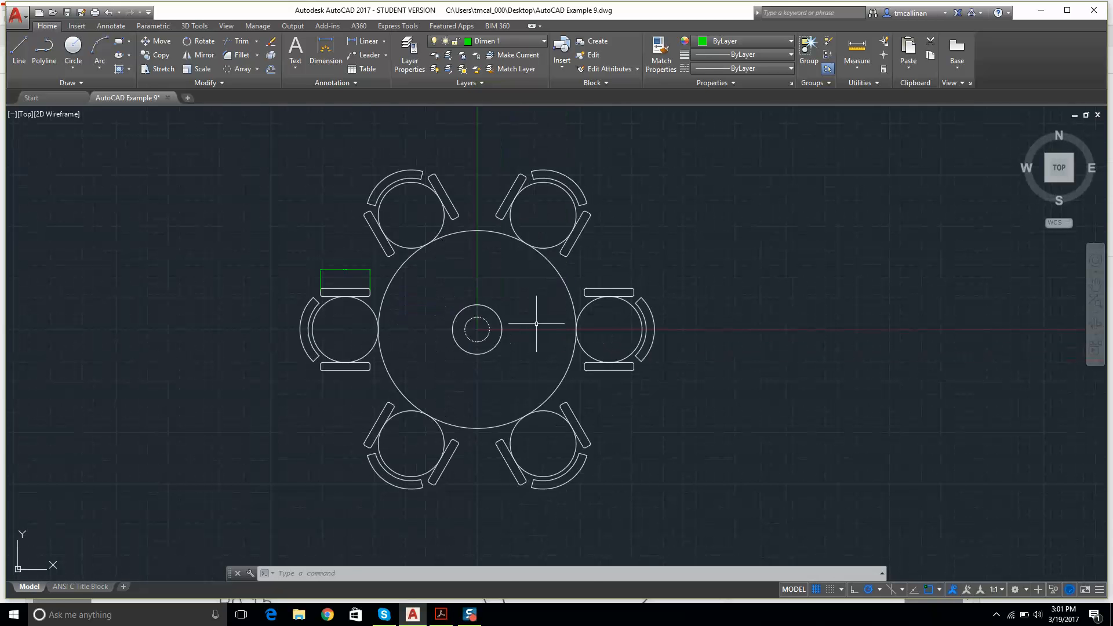
pyautogui.scroll(5, 274, 247)
pyautogui.moveTo(252, 247); pyautogui.dragTo(285, 259, button='middle')
pyautogui.scroll(-8, 284, 260)
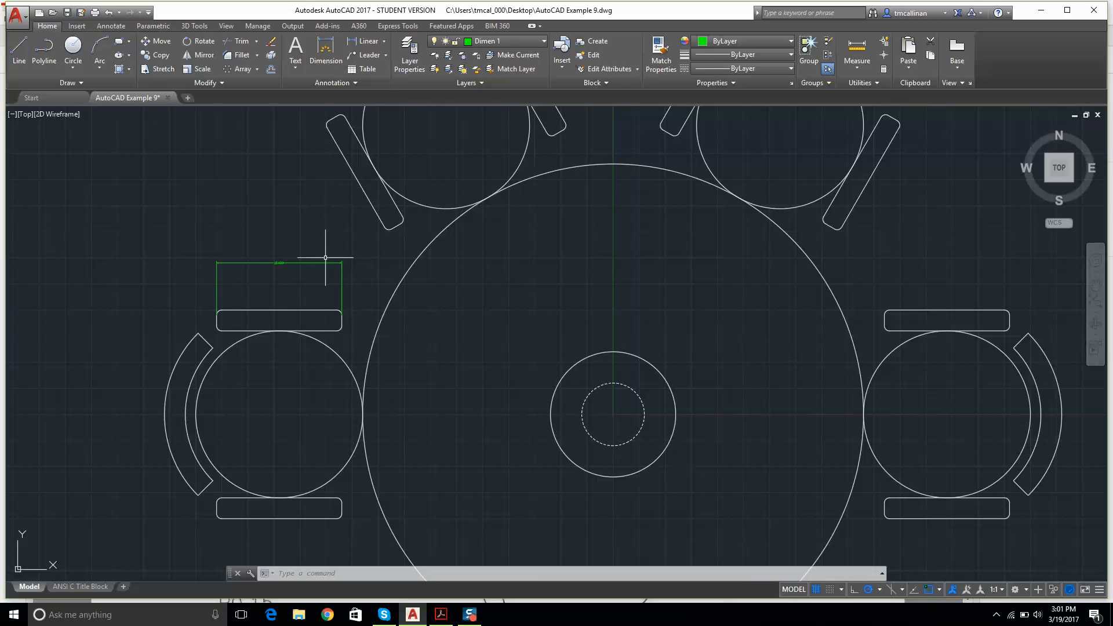
pyautogui.scroll(6, 273, 249)
pyautogui.press('Escape')
pyautogui.press('Escape')
pyautogui.press('Escape')
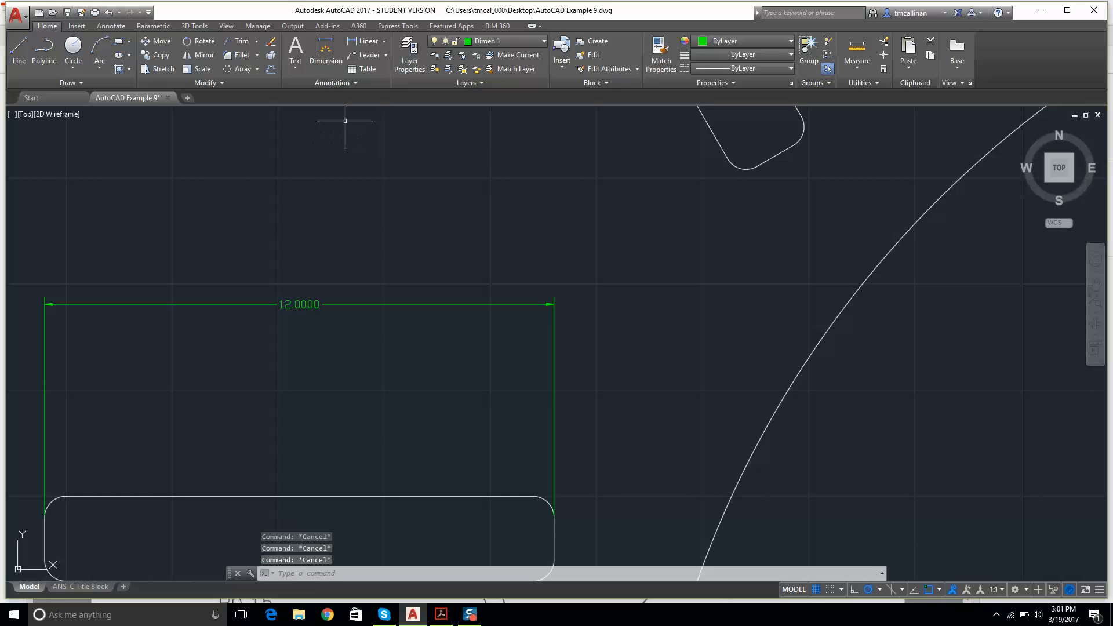
# Step: Modify the Standard dimension style so its linear dimensions use the Architectural unit format
pyautogui.click(345, 82)
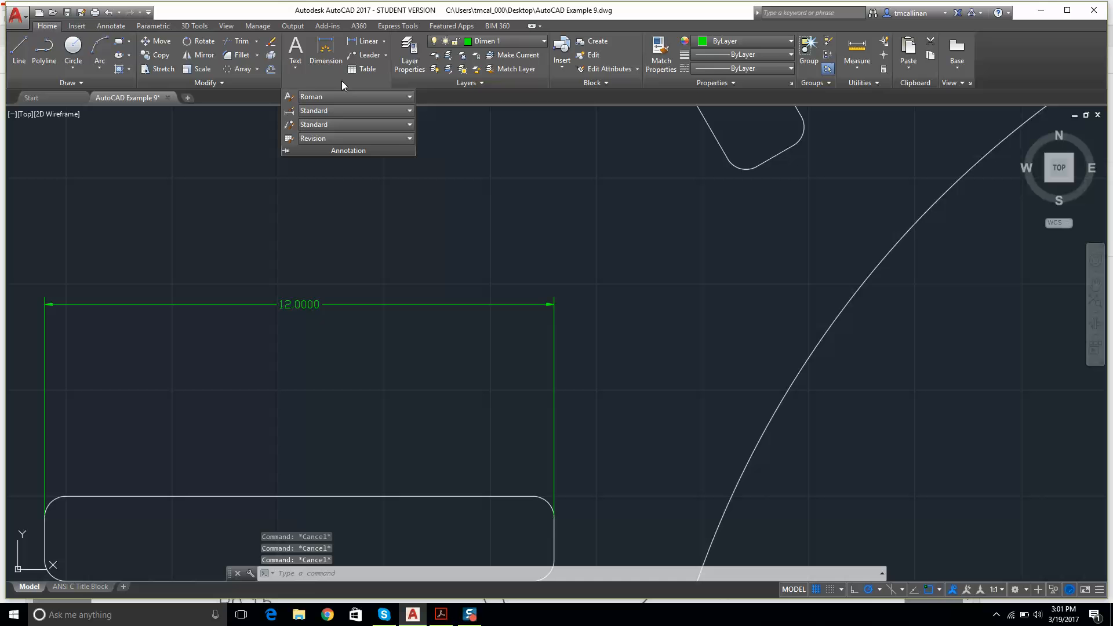
pyautogui.click(289, 110)
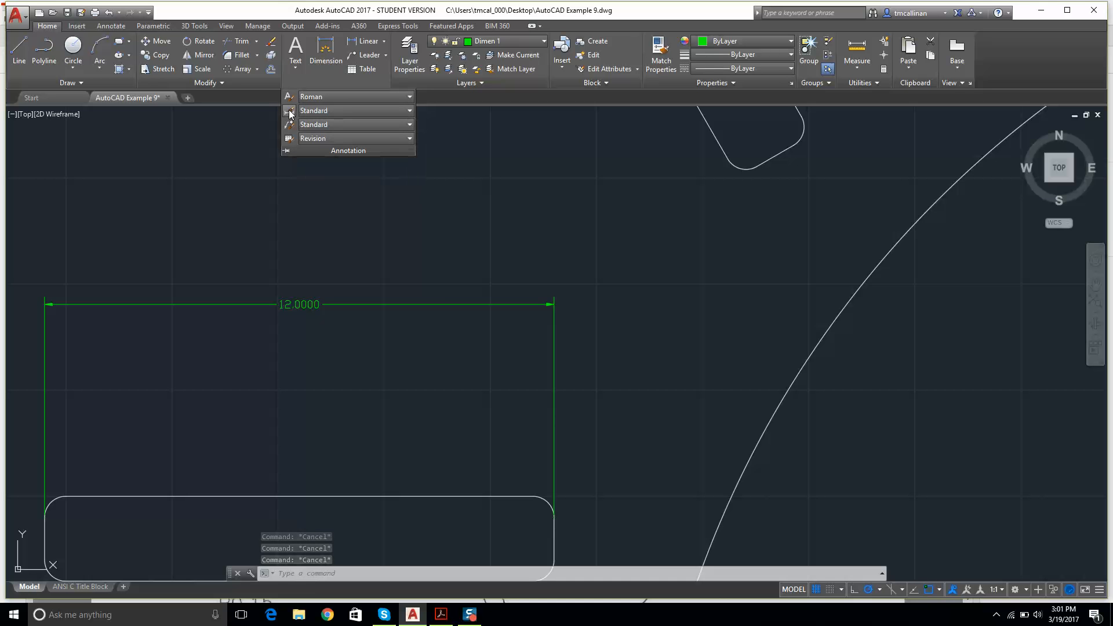
pyautogui.click(678, 281)
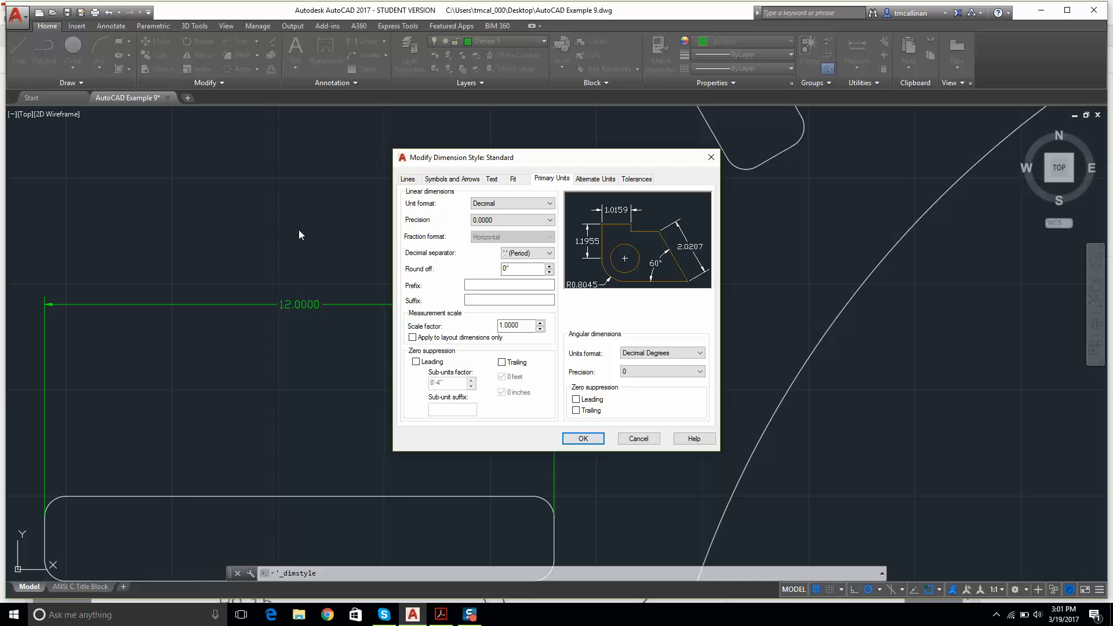
pyautogui.click(493, 203)
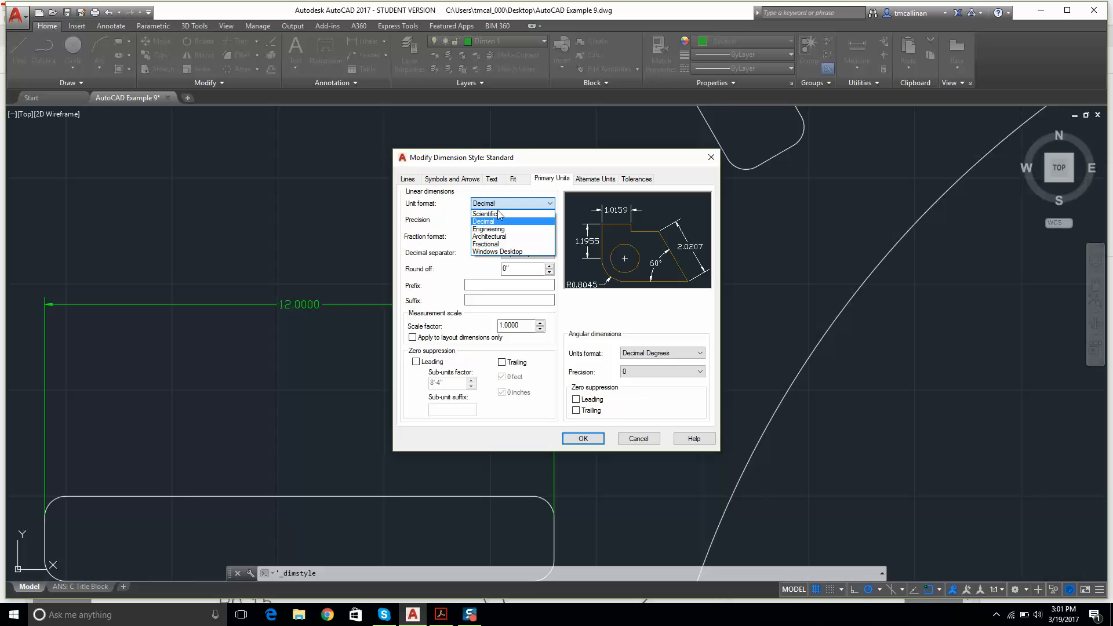
pyautogui.click(505, 238)
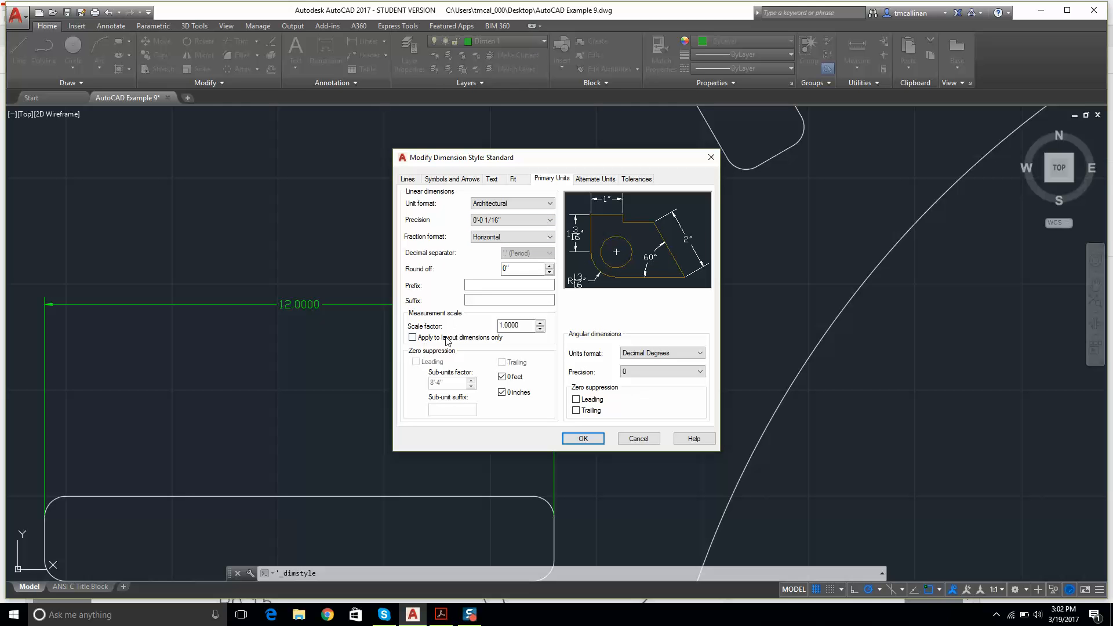
pyautogui.click(583, 439)
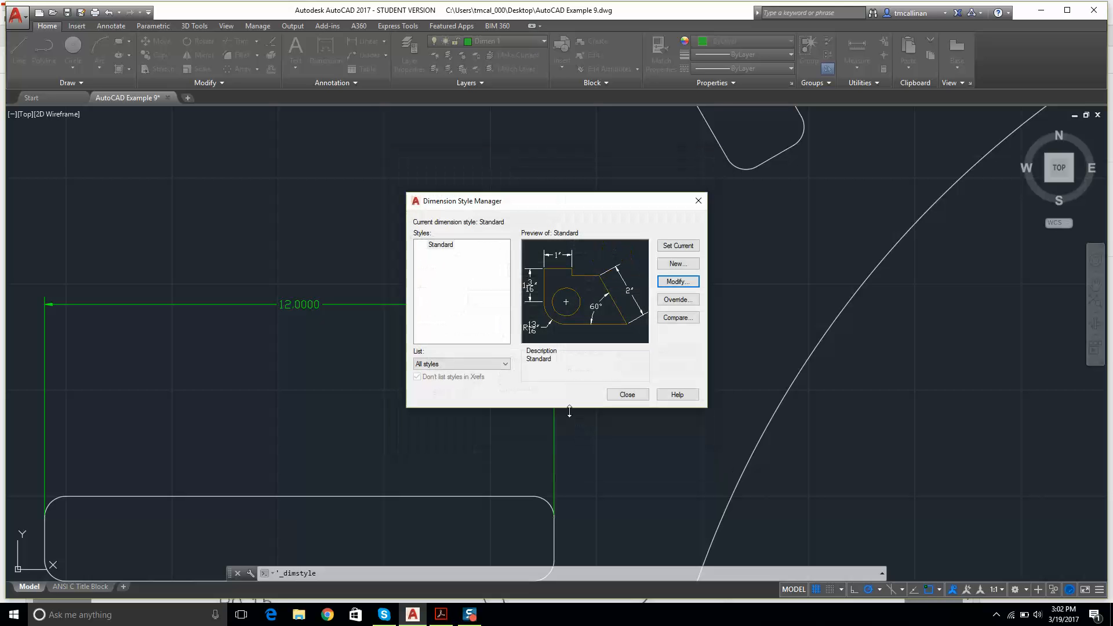
pyautogui.click(627, 395)
# Step: Modify the Standard dimension style's fit settings to scale dimensions to layout
pyautogui.scroll(-4, 626, 390)
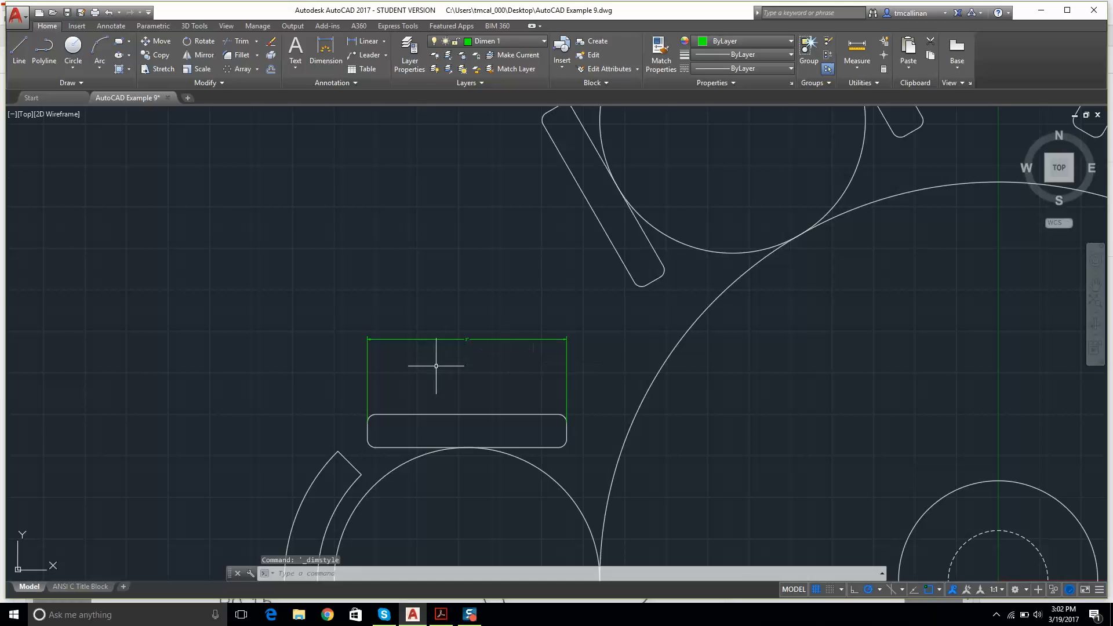
pyautogui.scroll(10, 492, 287)
pyautogui.scroll(-8, 509, 295)
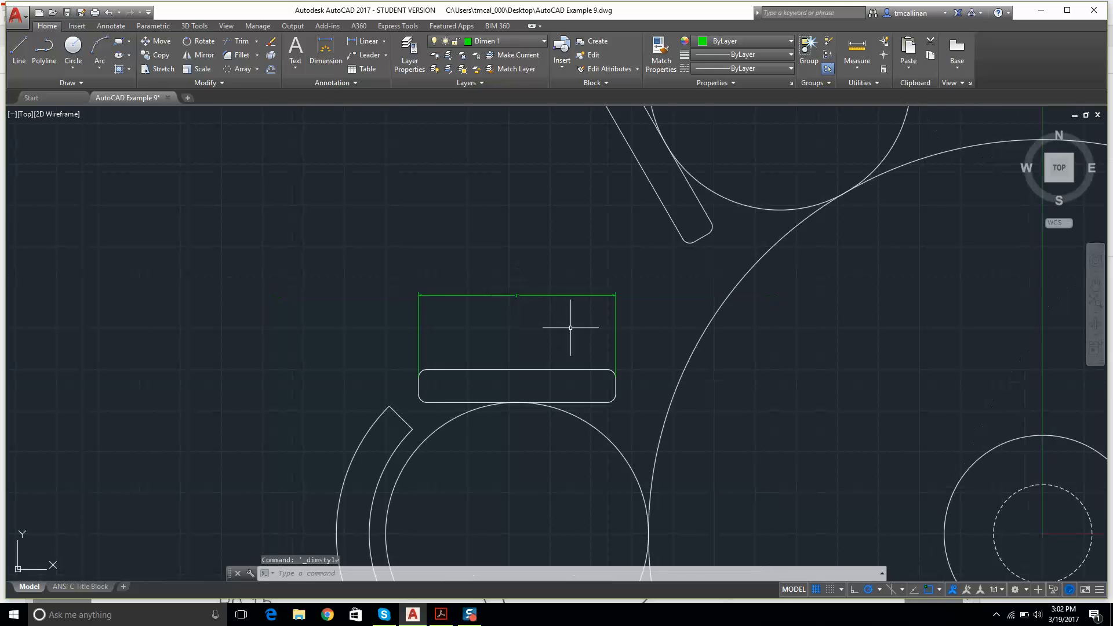
pyautogui.scroll(3, 576, 326)
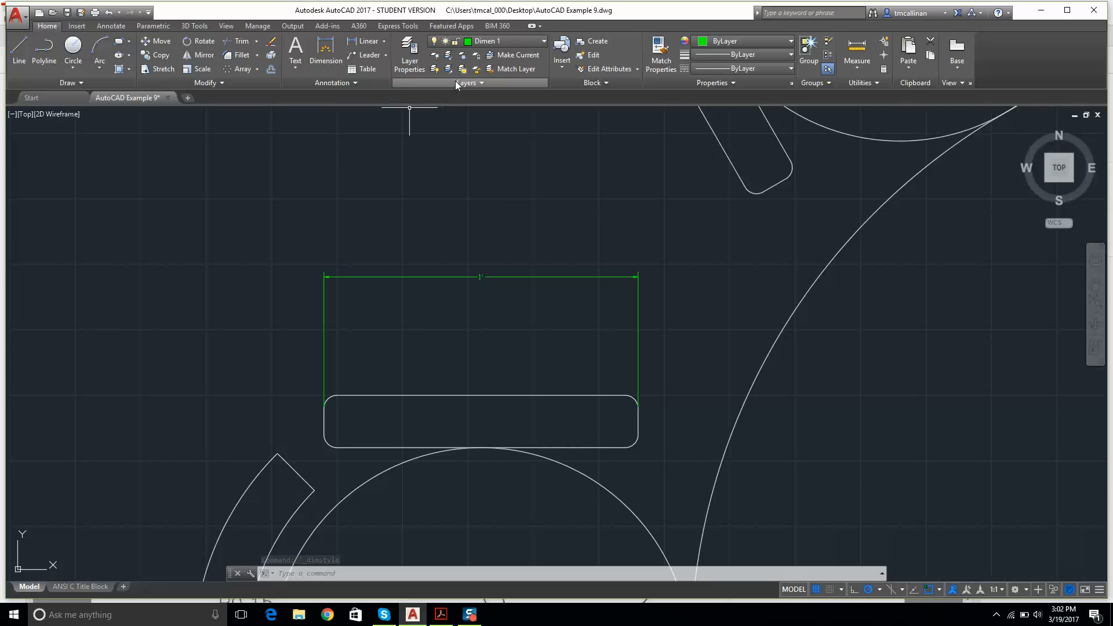
pyautogui.click(308, 83)
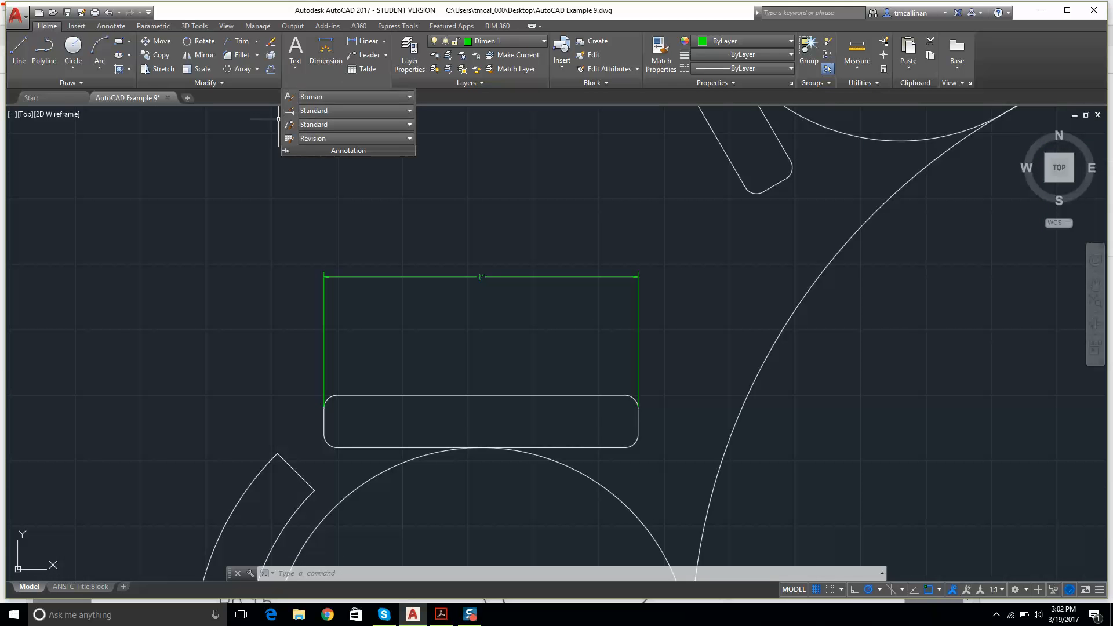
pyautogui.click(289, 110)
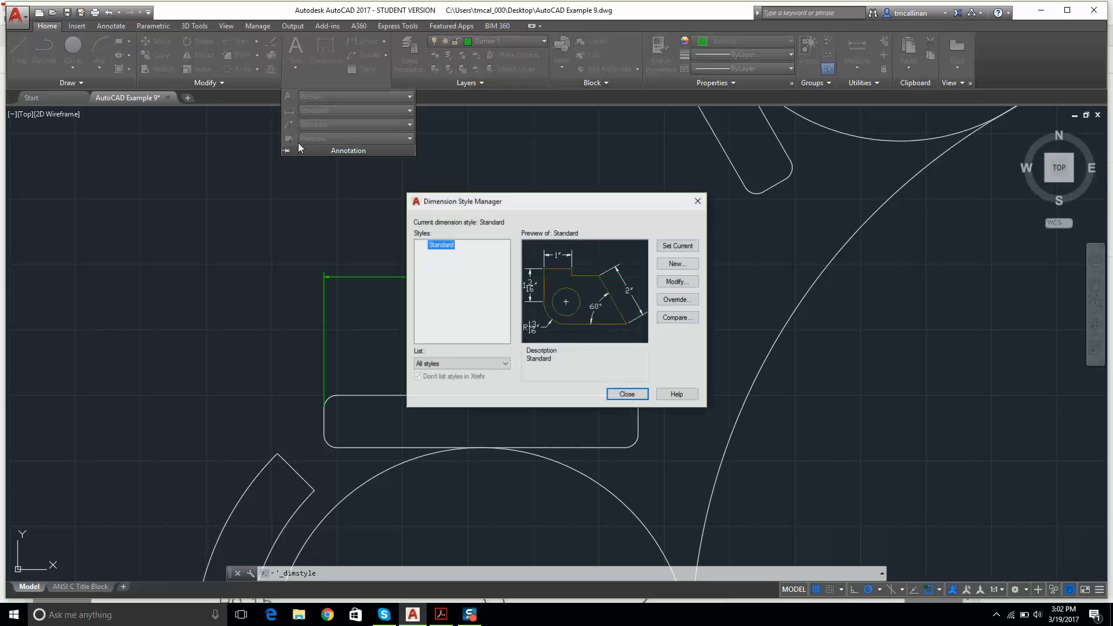
pyautogui.click(676, 281)
pyautogui.moveTo(470, 154); pyautogui.dragTo(724, 147)
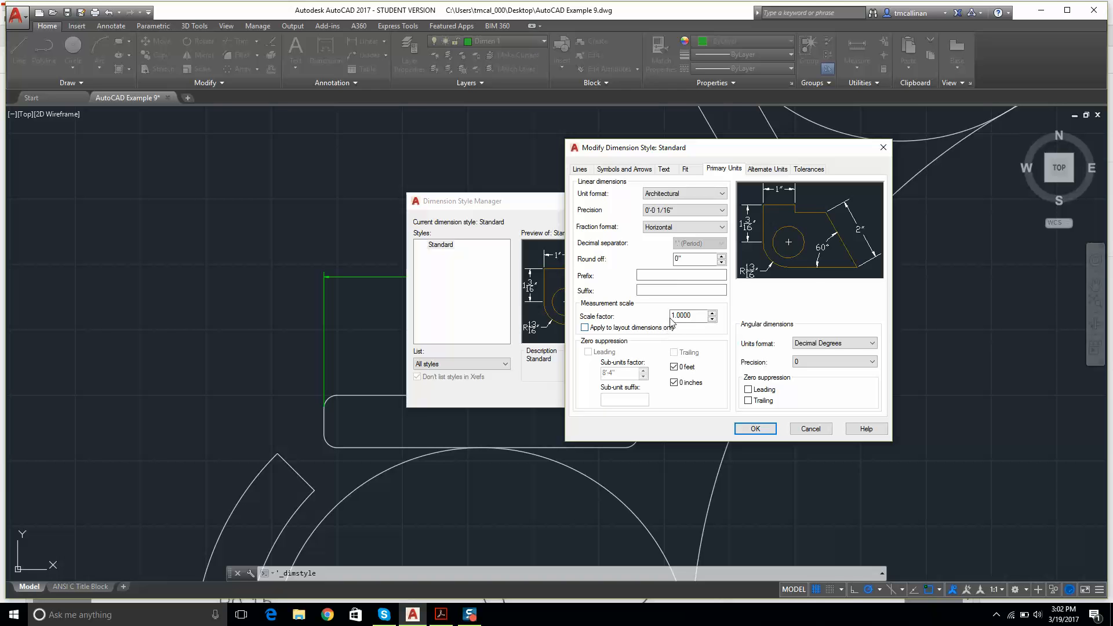
pyautogui.click(686, 169)
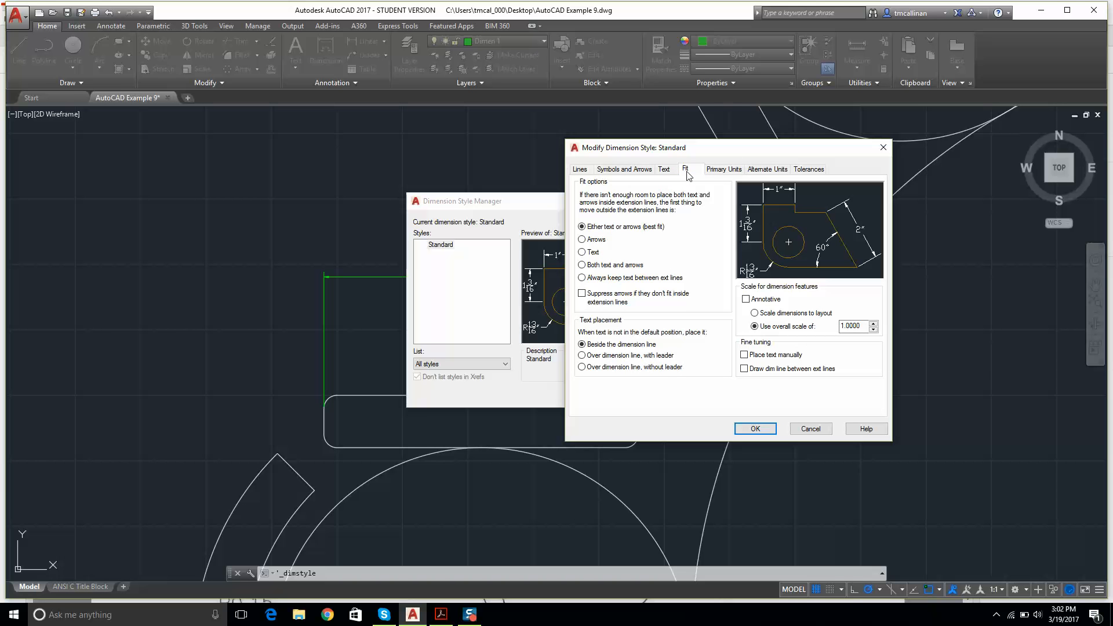
pyautogui.click(773, 315)
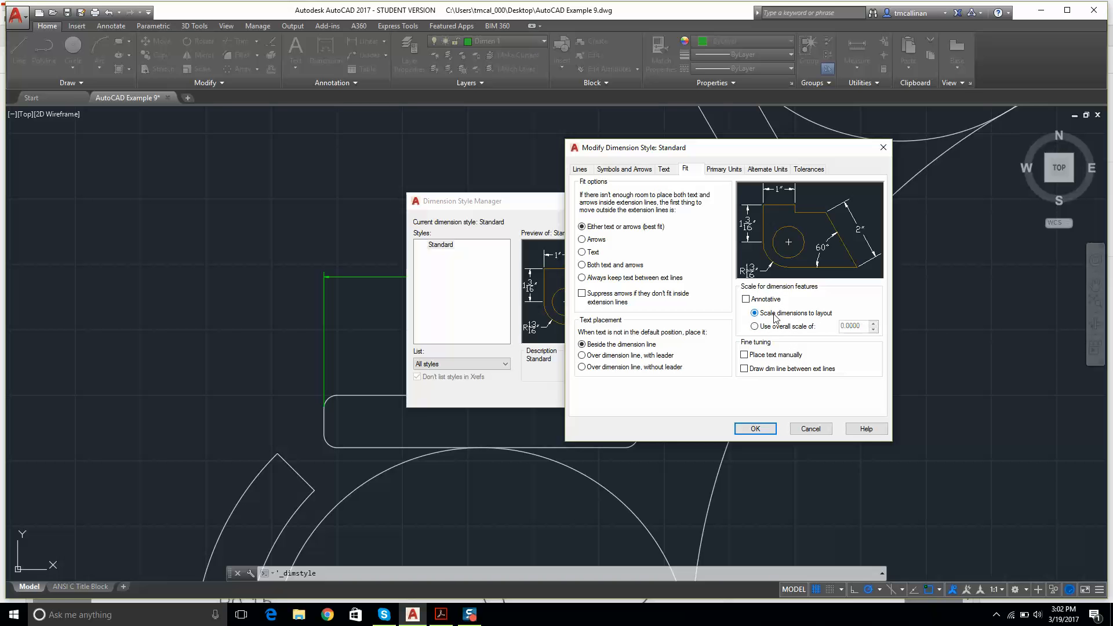
pyautogui.click(753, 429)
pyautogui.click(642, 396)
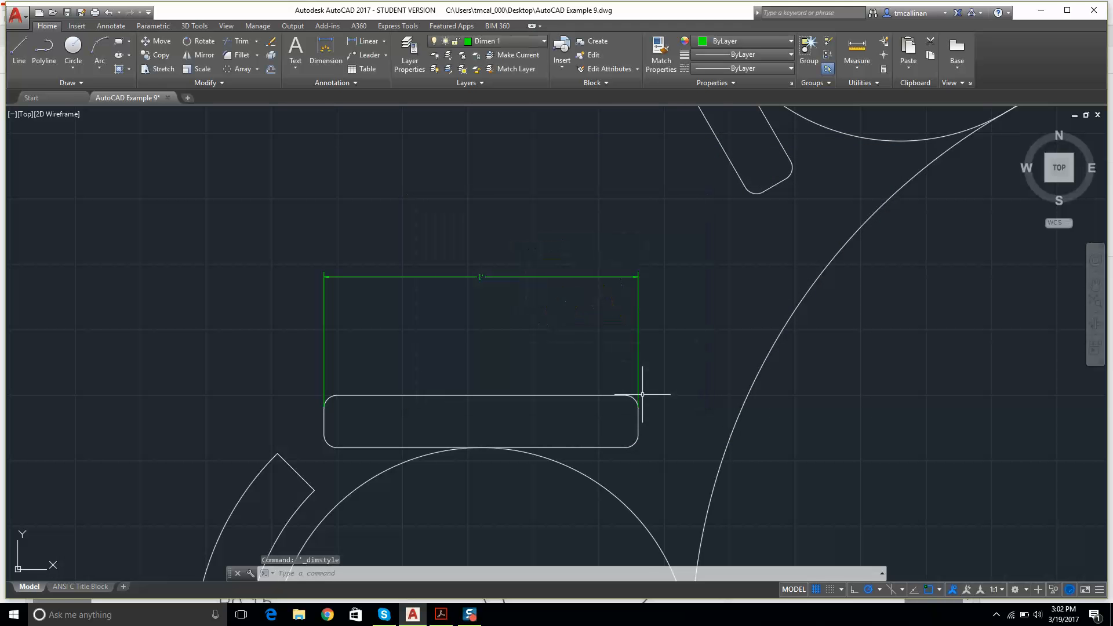
# Step: Examine how large the armrest dimension's text and arrows are, both close up and relative to the table
pyautogui.scroll(-4, 642, 396)
pyautogui.scroll(4, 516, 249)
pyautogui.moveTo(609, 365); pyautogui.dragTo(485, 178, button='middle')
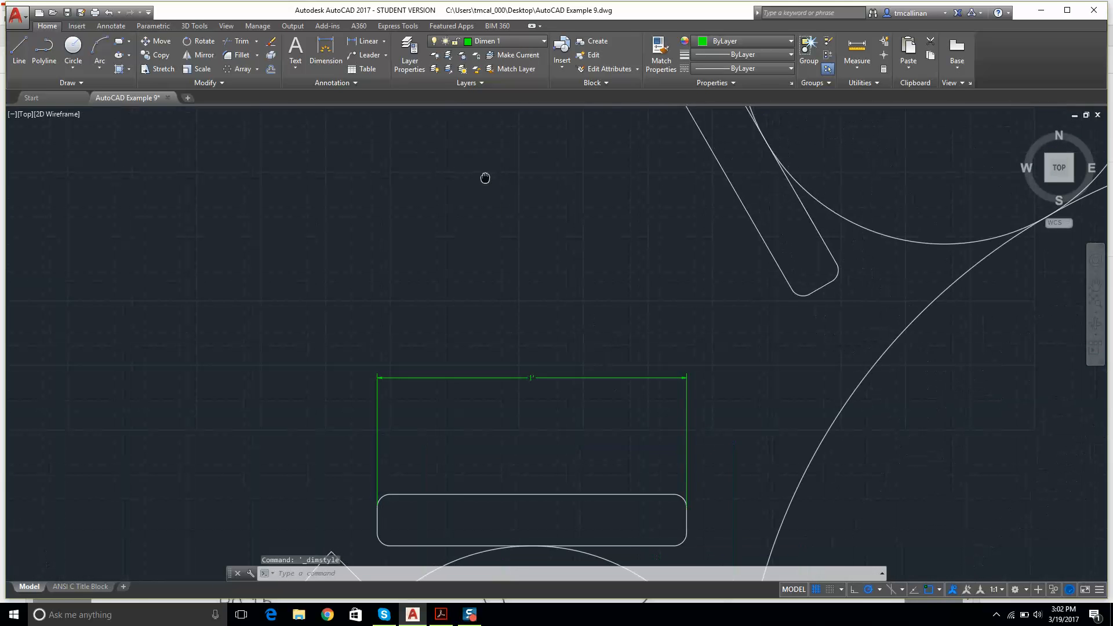
pyautogui.scroll(2, 534, 378)
pyautogui.scroll(-4, 758, 373)
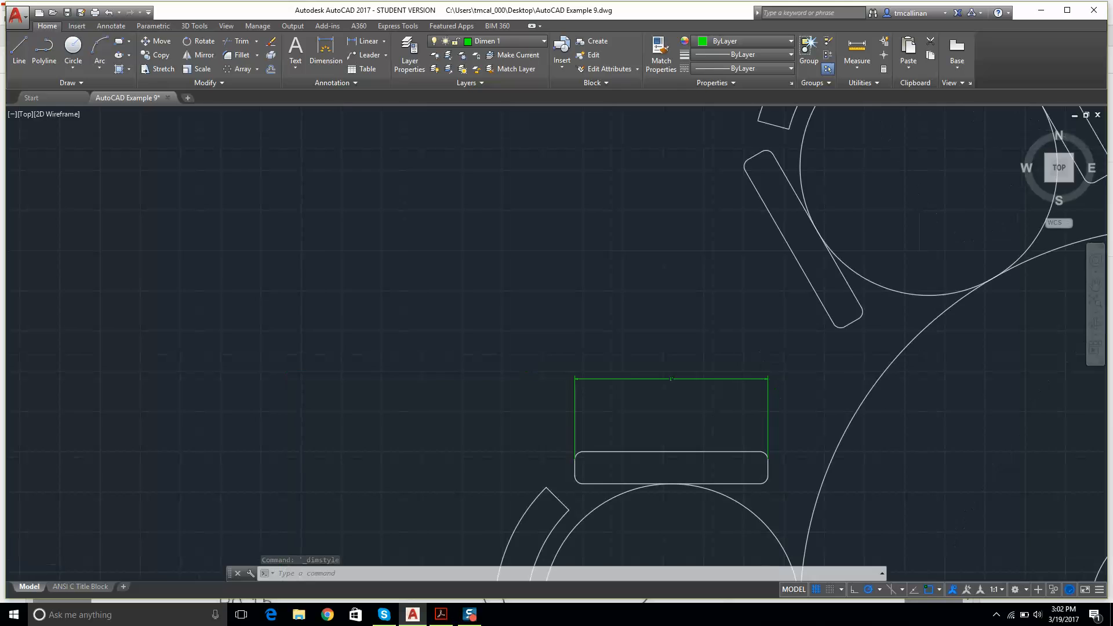
pyautogui.scroll(-2, 754, 365)
pyautogui.scroll(4, 746, 355)
pyautogui.scroll(8, 696, 348)
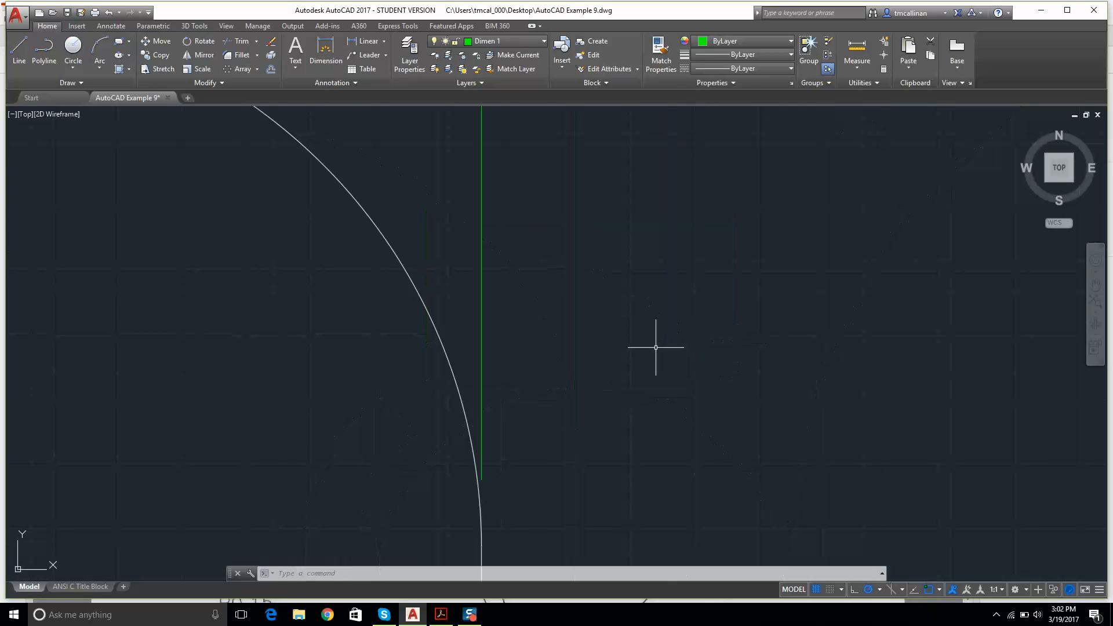
pyautogui.scroll(-6, 656, 348)
pyautogui.scroll(-4, 527, 290)
# Step: Make the Standard dimension style annotative
pyautogui.click(316, 83)
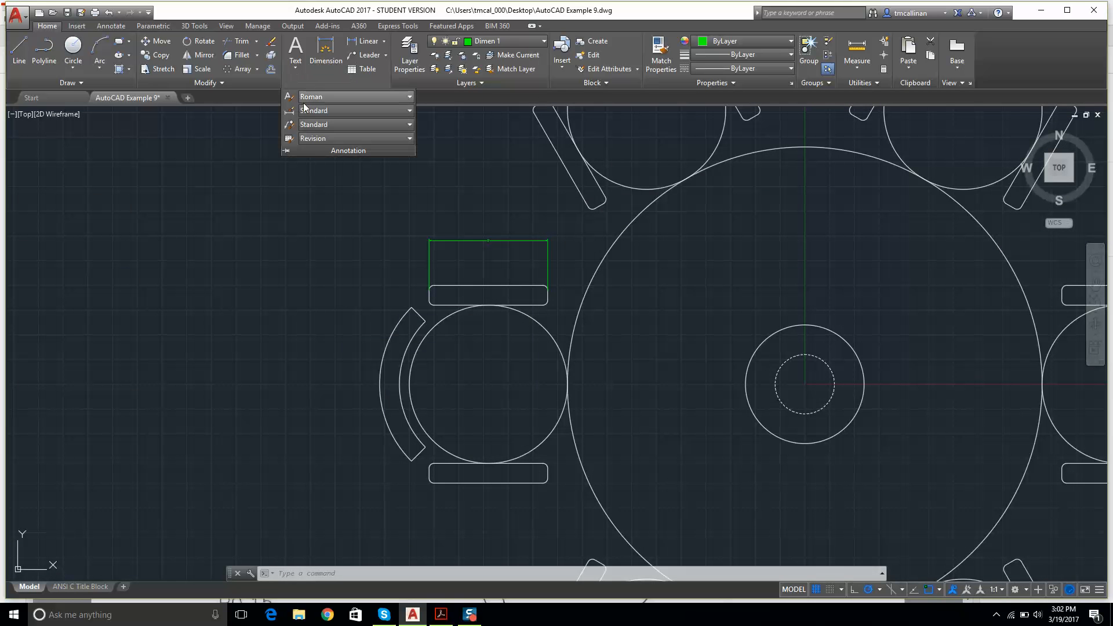
pyautogui.click(289, 110)
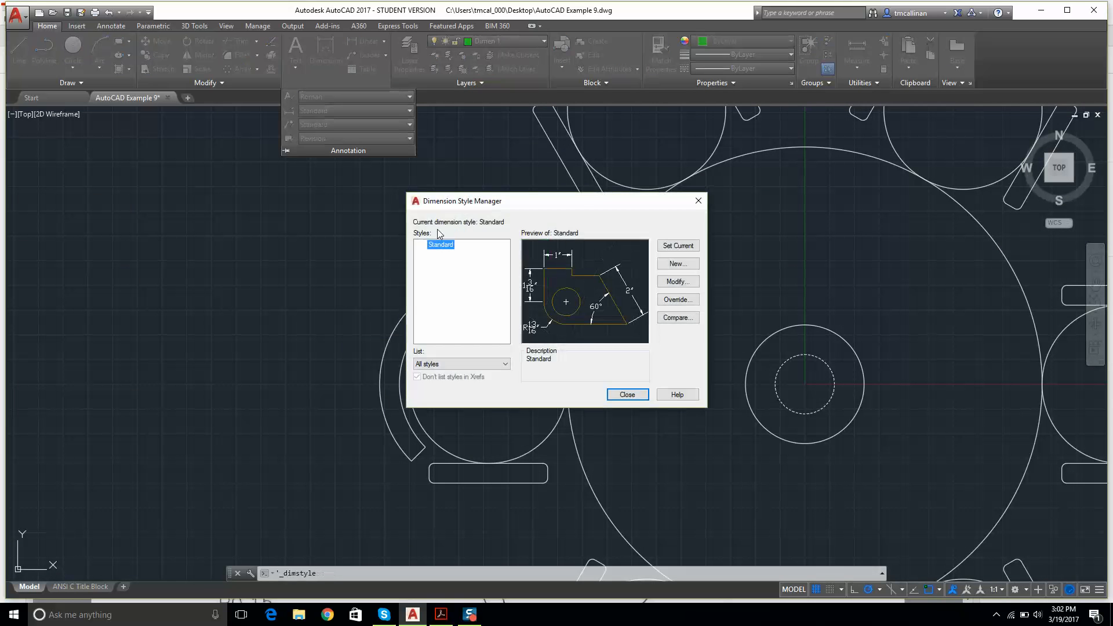
pyautogui.click(664, 283)
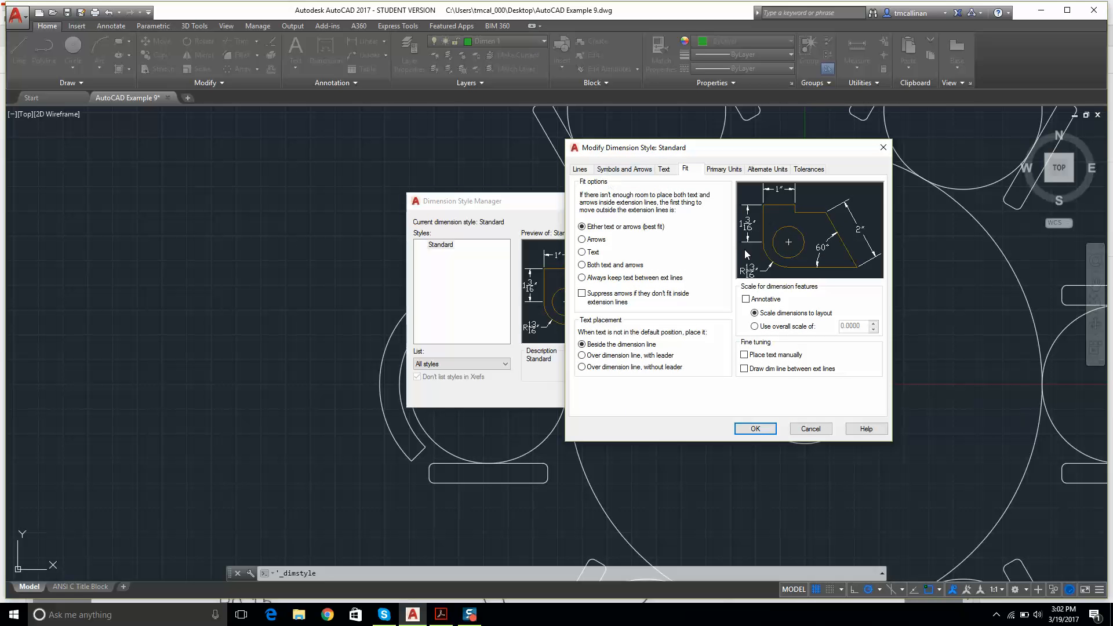
pyautogui.click(746, 299)
# Step: Review the Standard style's line and arrow settings, set its text height to 2, and check the armrest dimension
pyautogui.click(586, 170)
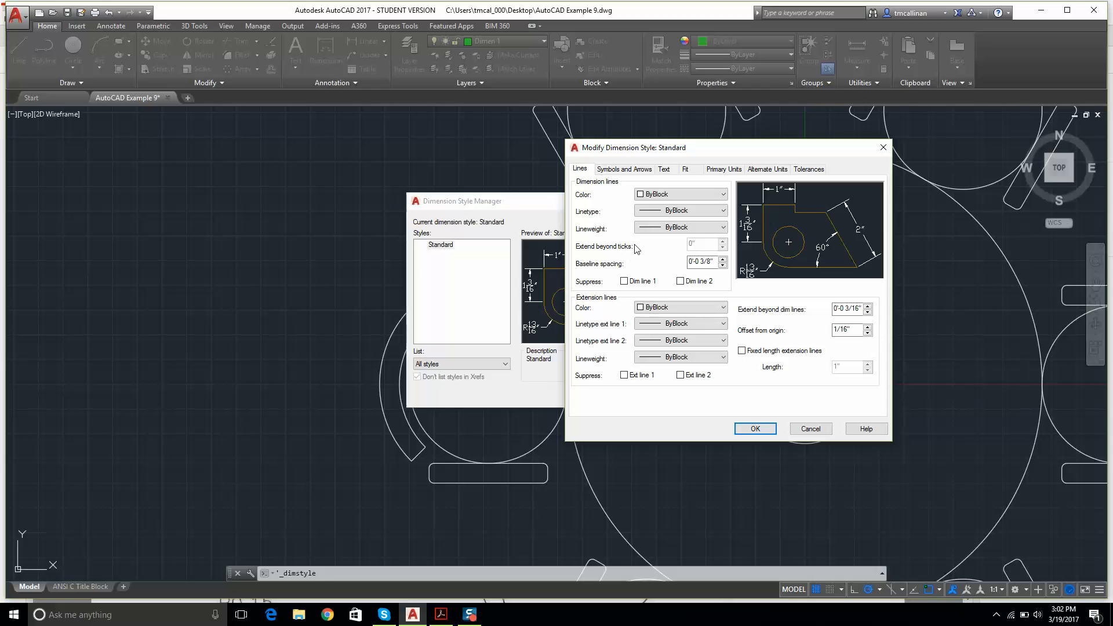
pyautogui.click(630, 172)
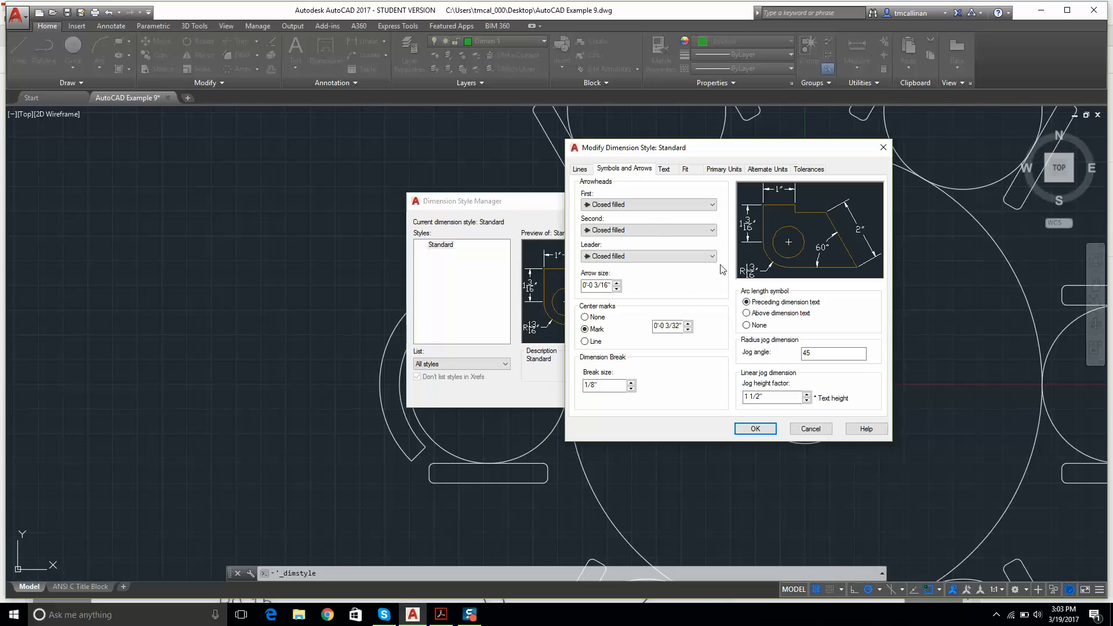
pyautogui.click(664, 174)
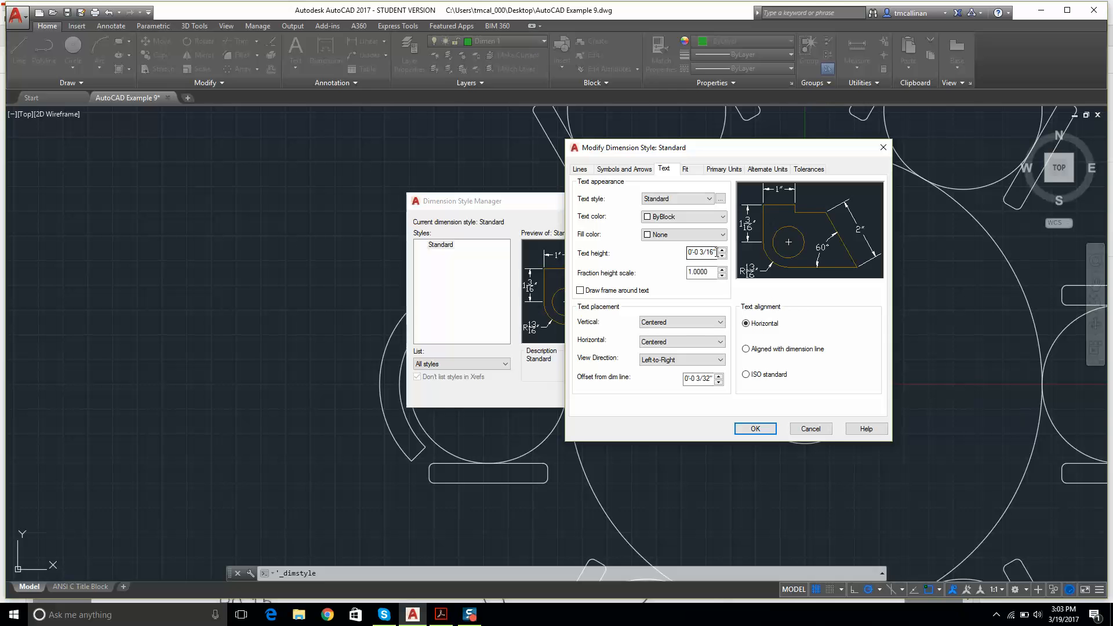
pyautogui.moveTo(717, 252); pyautogui.dragTo(676, 250)
pyautogui.write('2')
pyautogui.click(751, 429)
pyautogui.click(644, 395)
pyautogui.scroll(-3, 643, 383)
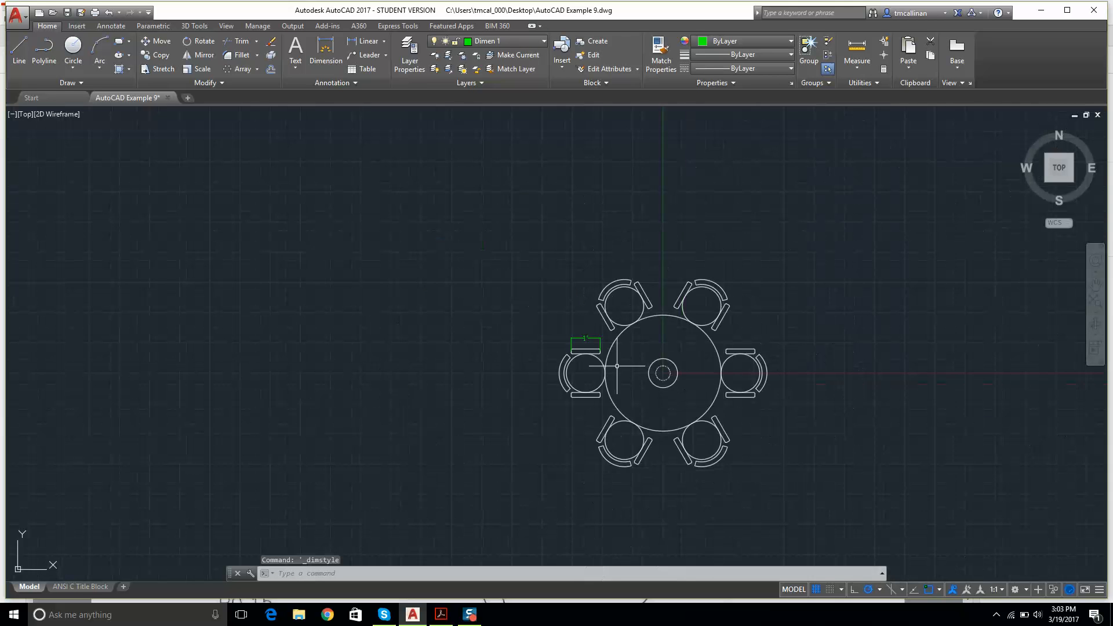
pyautogui.scroll(6, 569, 357)
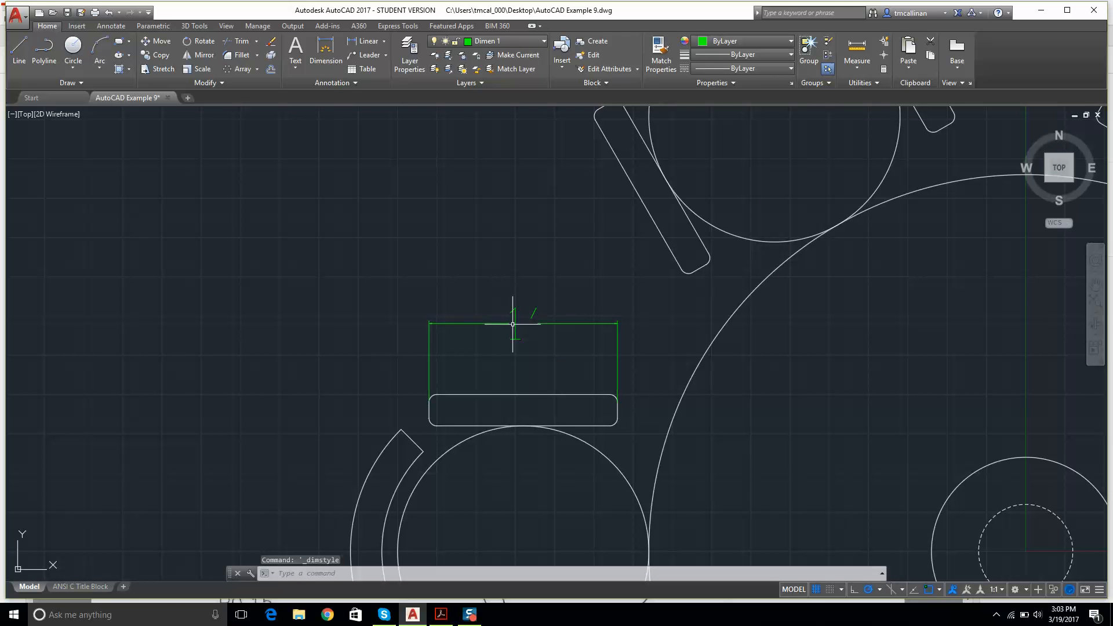
# Step: Set the Standard dimension style's text height to 1 and its arrow size to 1"
pyautogui.click(333, 82)
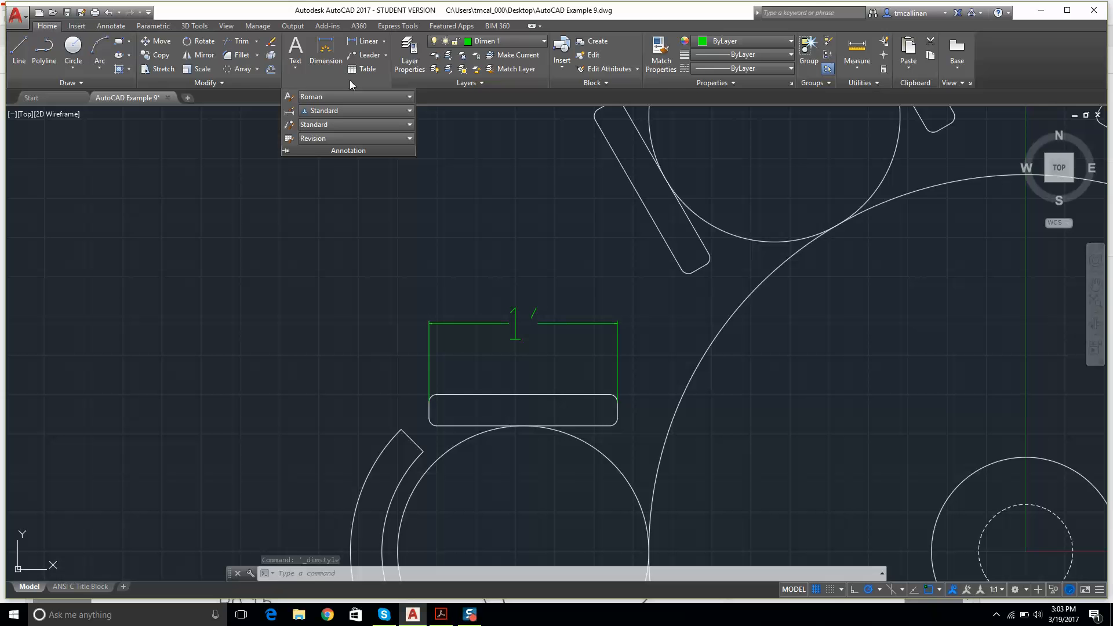
pyautogui.click(289, 110)
pyautogui.click(662, 283)
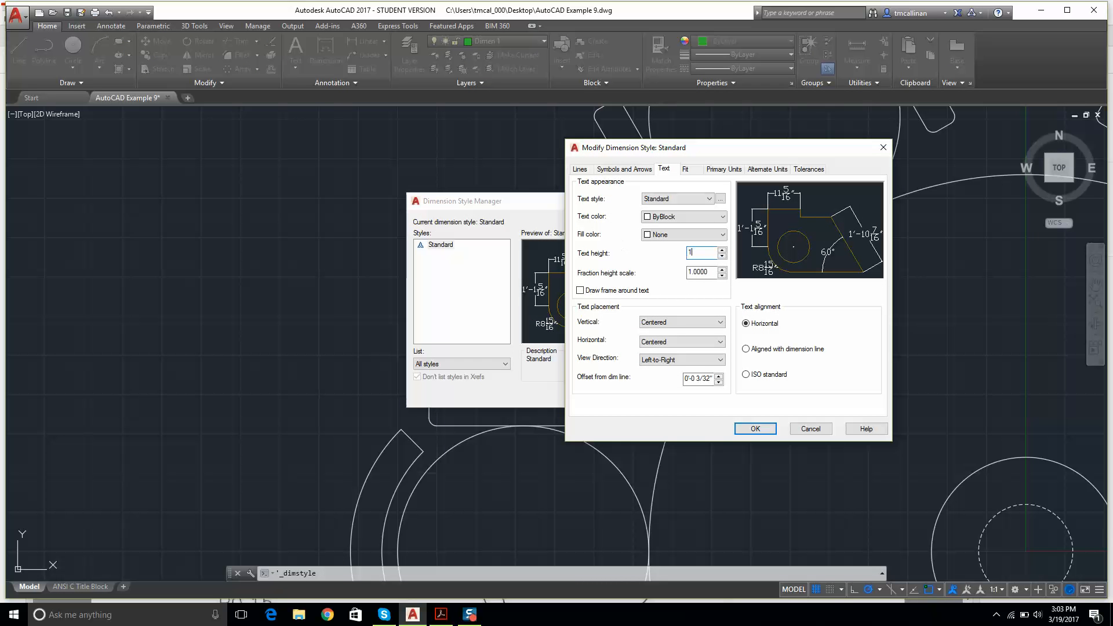
pyautogui.click(623, 169)
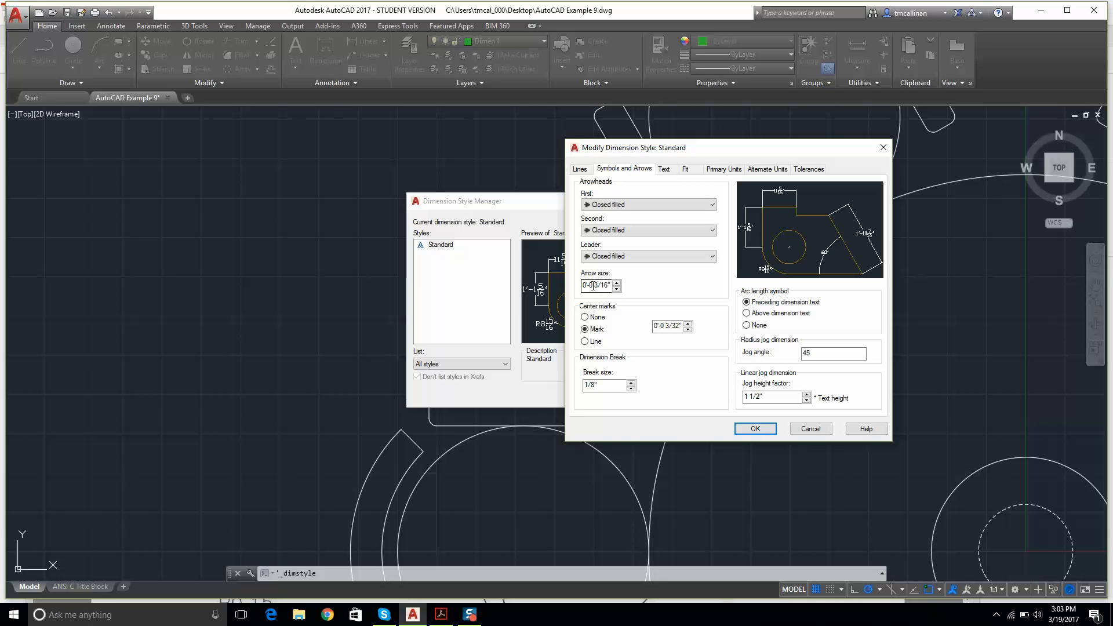
pyautogui.moveTo(609, 286); pyautogui.dragTo(537, 281)
pyautogui.write('1')
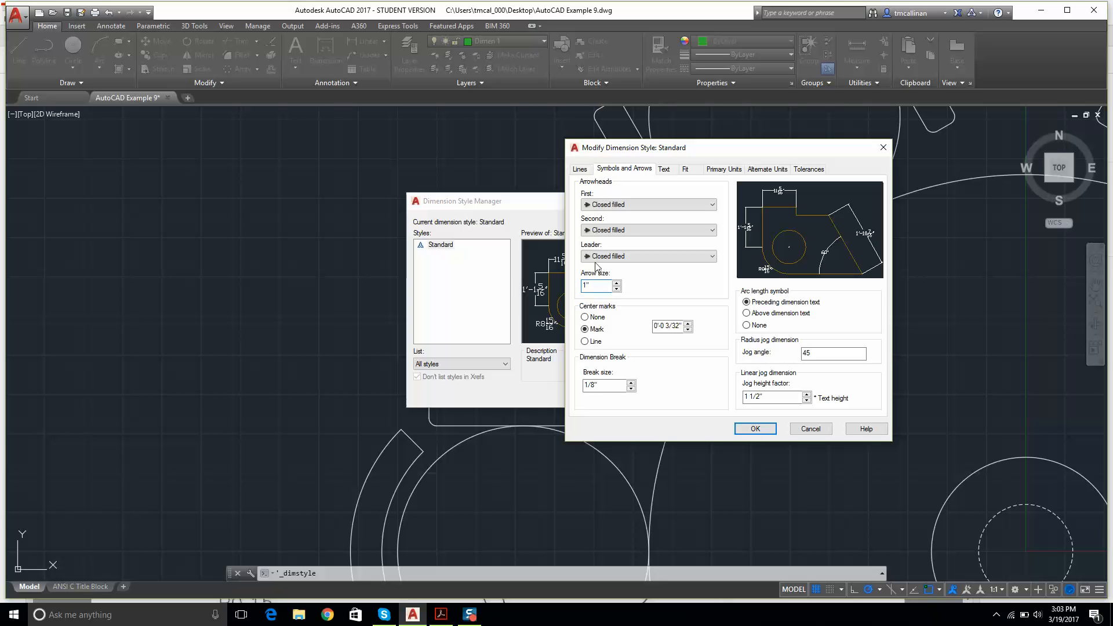
# Step: Set the Standard style's dimension line baseline spacing to 1", apply the style changes, and check the armrest dimension against the table
pyautogui.click(580, 169)
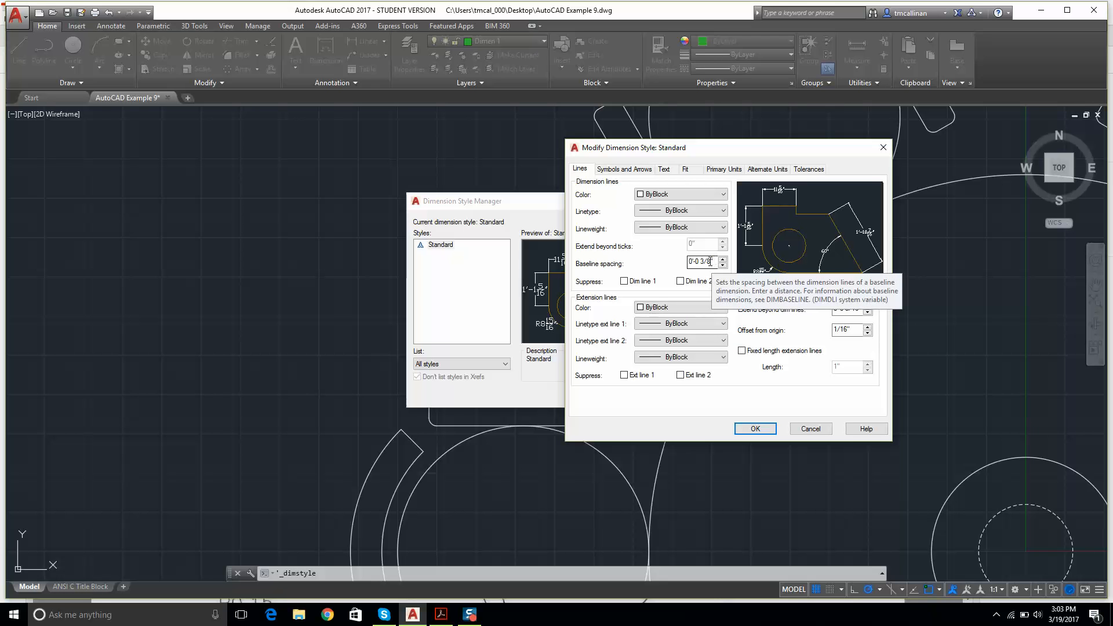
pyautogui.moveTo(710, 262); pyautogui.dragTo(623, 252)
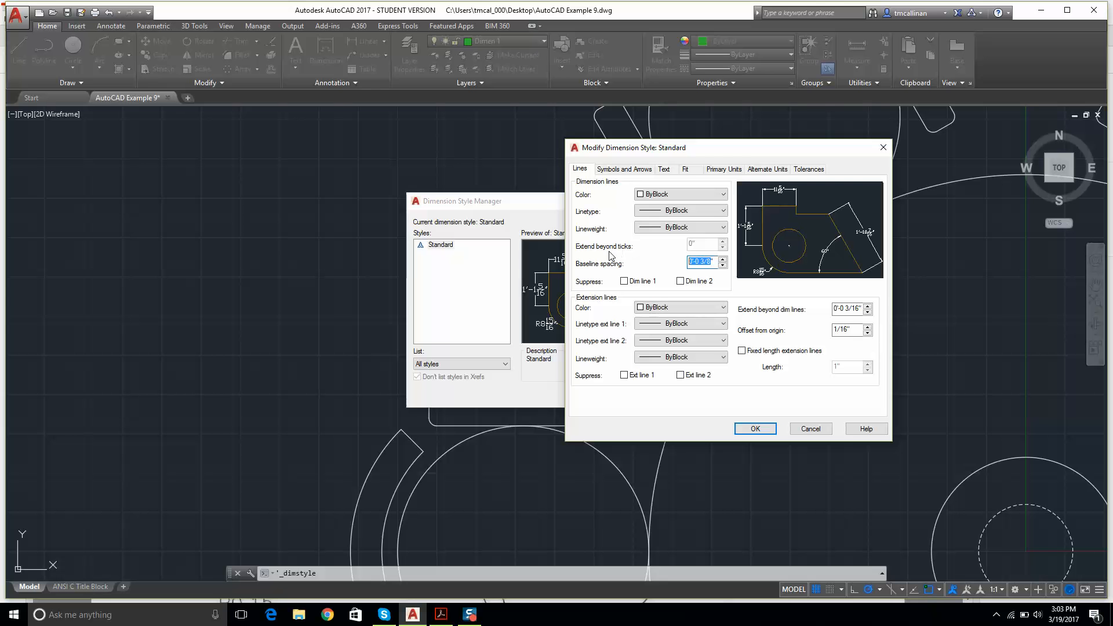
pyautogui.write('1"')
pyautogui.click(773, 429)
pyautogui.click(643, 397)
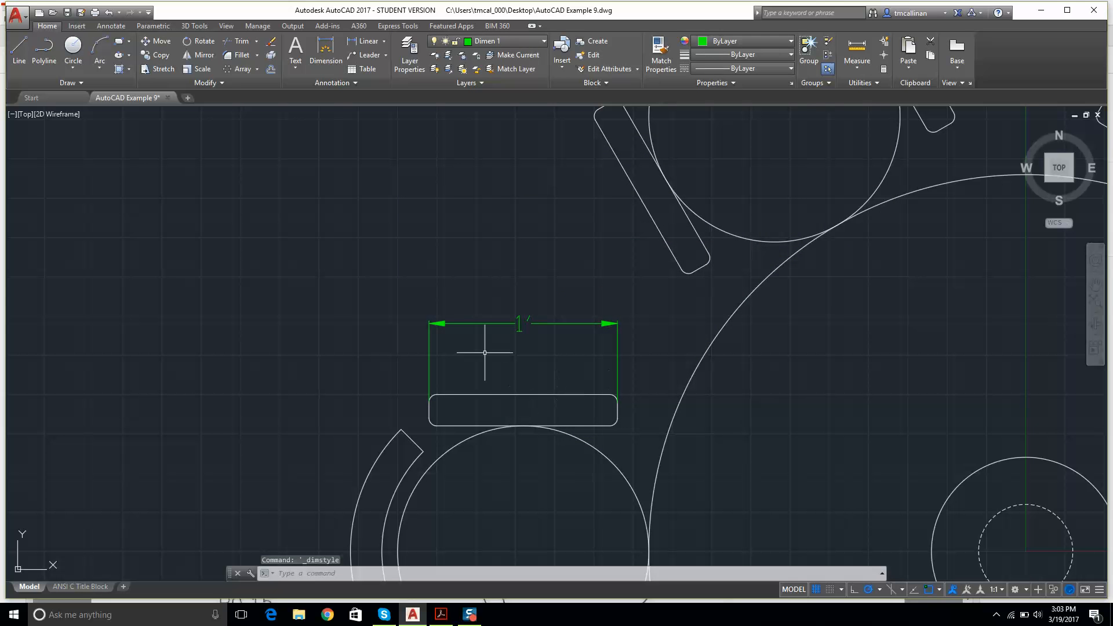
pyautogui.scroll(-8, 450, 397)
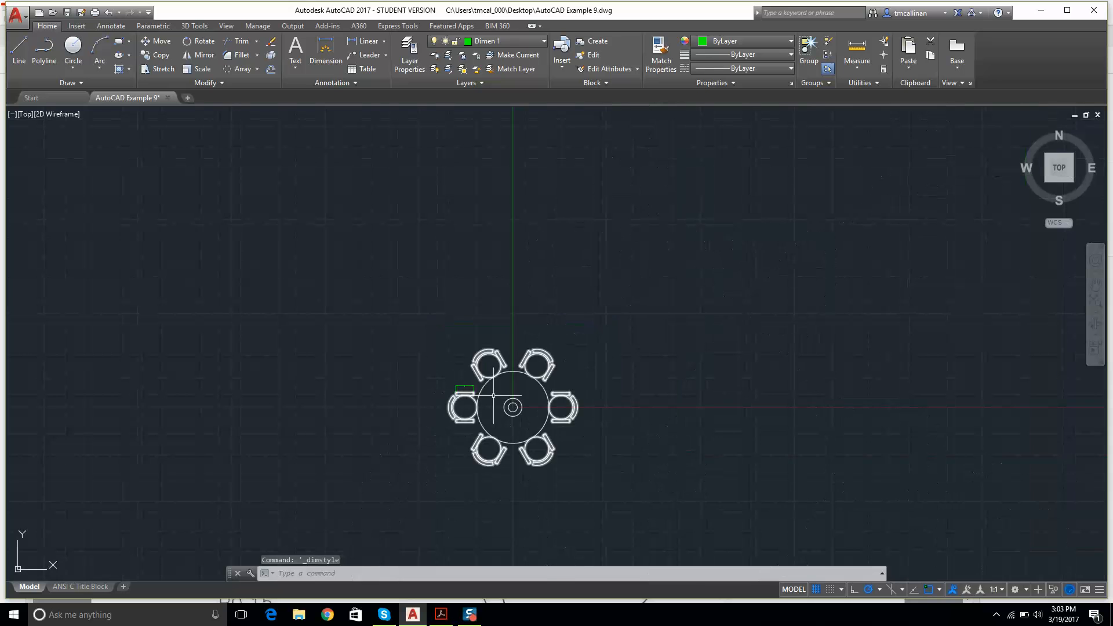
pyautogui.scroll(4, 458, 385)
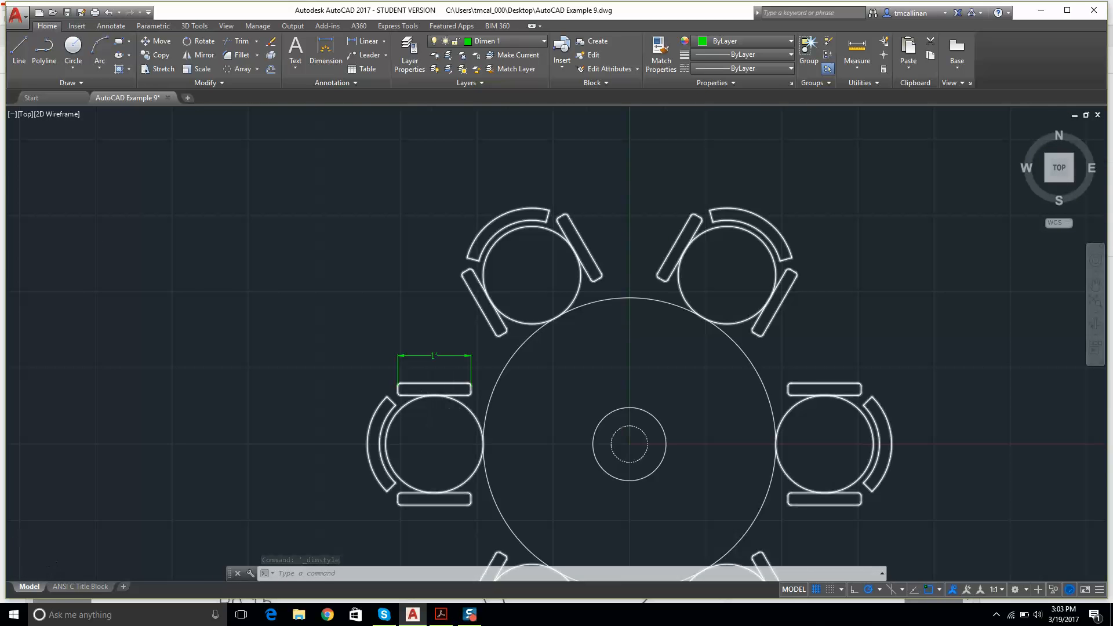
# Step: Set the Standard dimension style's text height to 1.5" and increase its arrow size to suit
pyautogui.scroll(10, 416, 392)
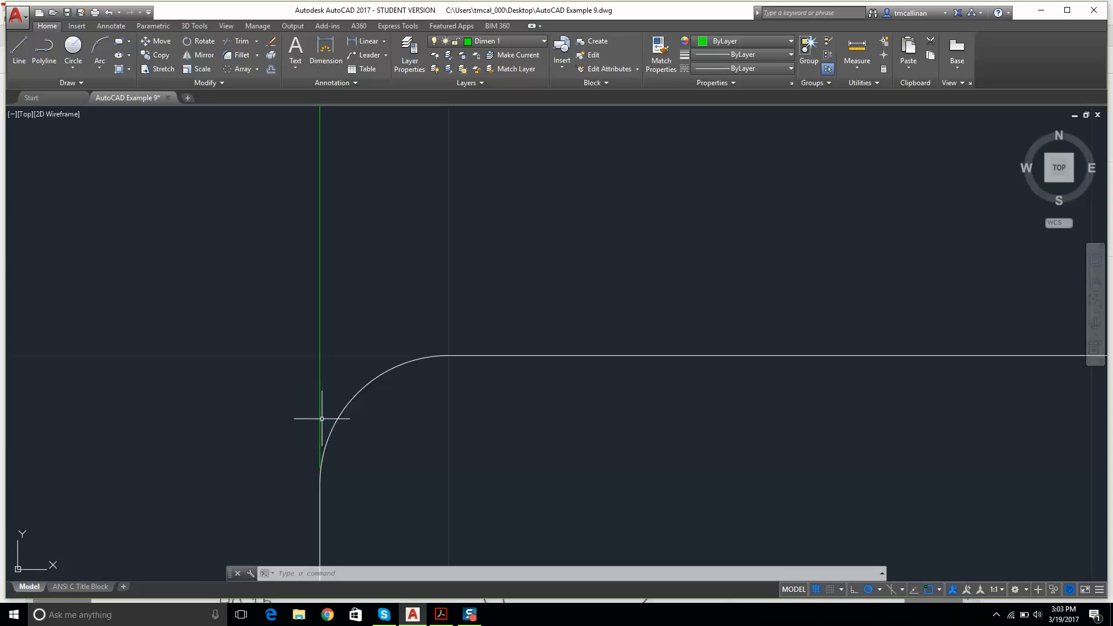
pyautogui.scroll(-8, 321, 447)
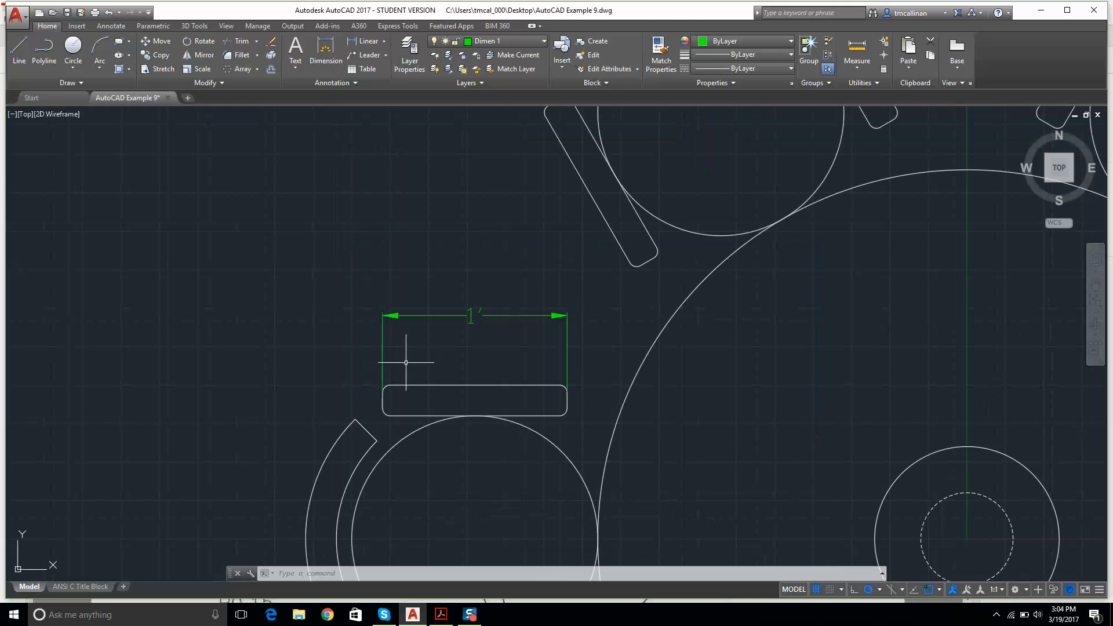
pyautogui.scroll(-8, 423, 337)
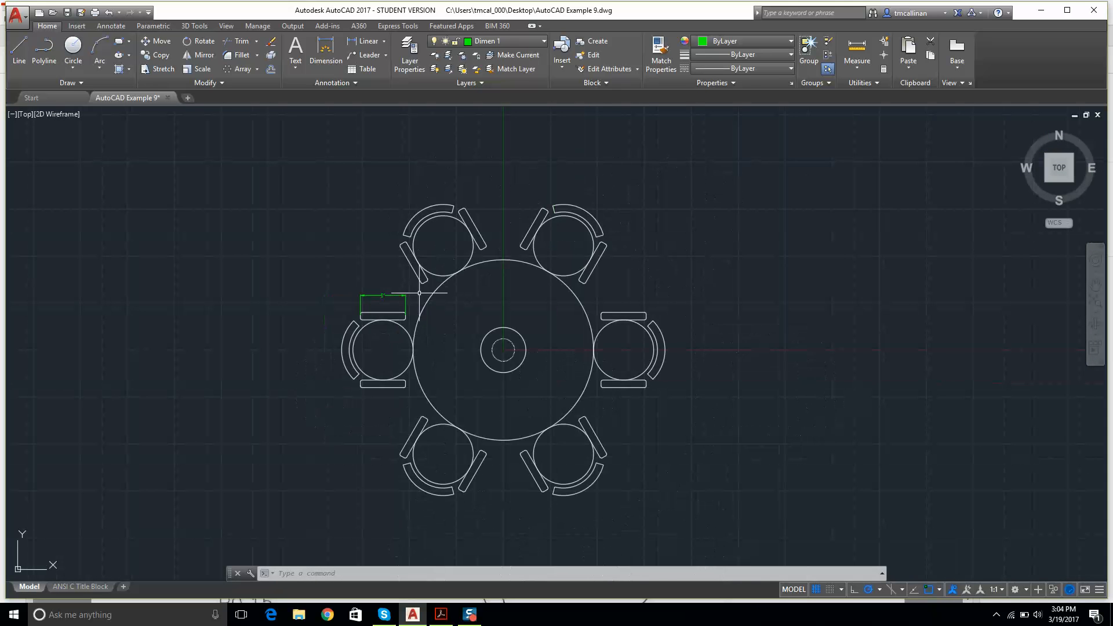
pyautogui.scroll(2, 420, 306)
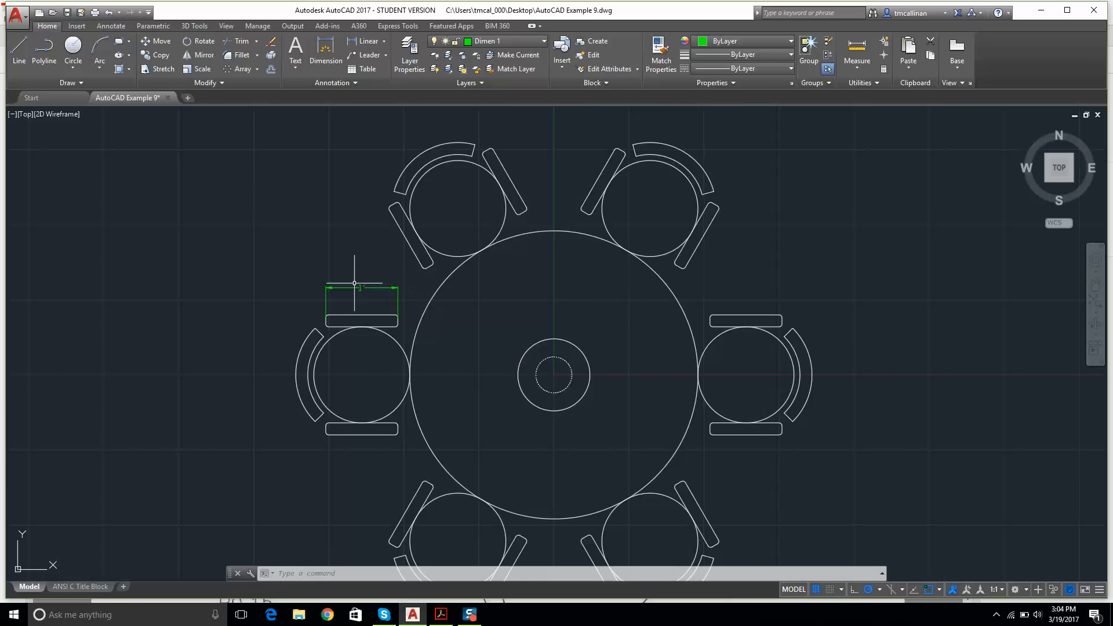
pyautogui.scroll(4, 354, 284)
pyautogui.click(343, 83)
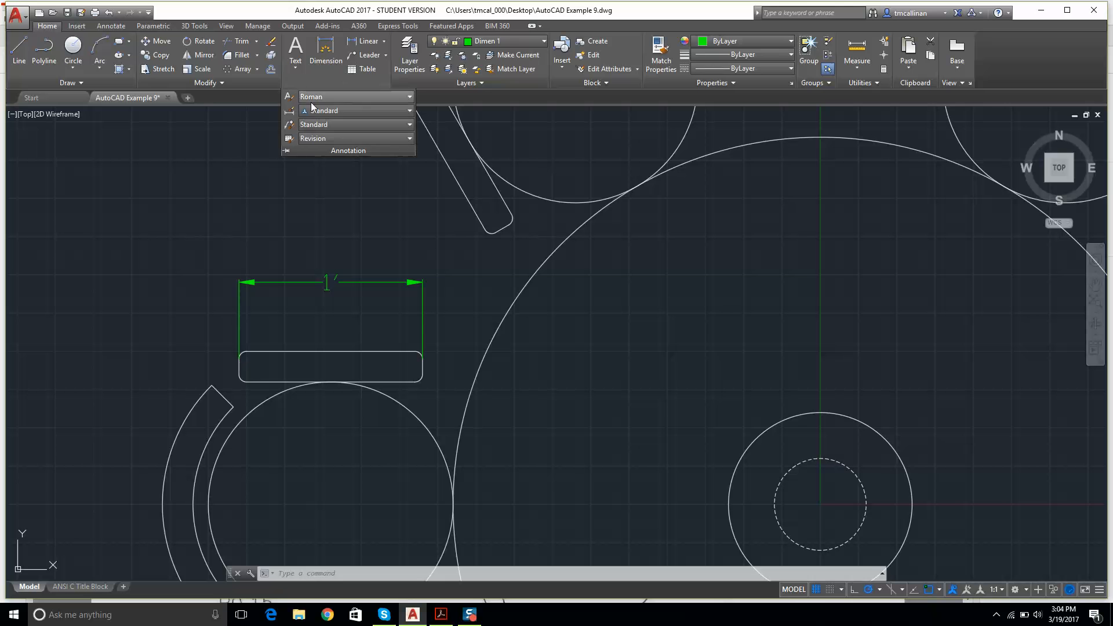
pyautogui.click(289, 110)
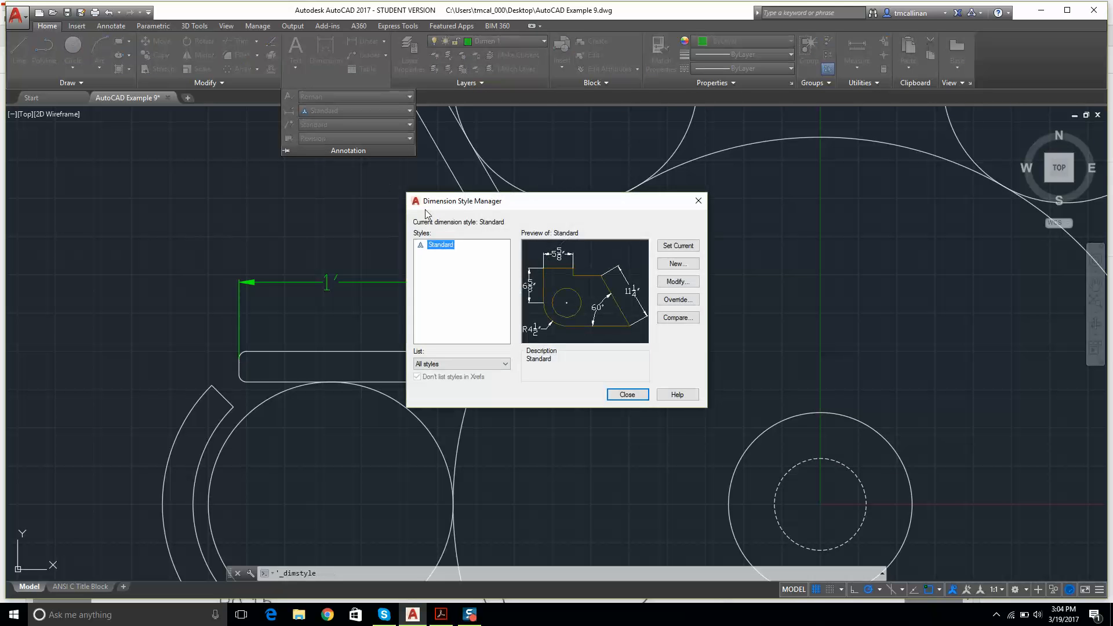
pyautogui.click(678, 282)
pyautogui.click(664, 169)
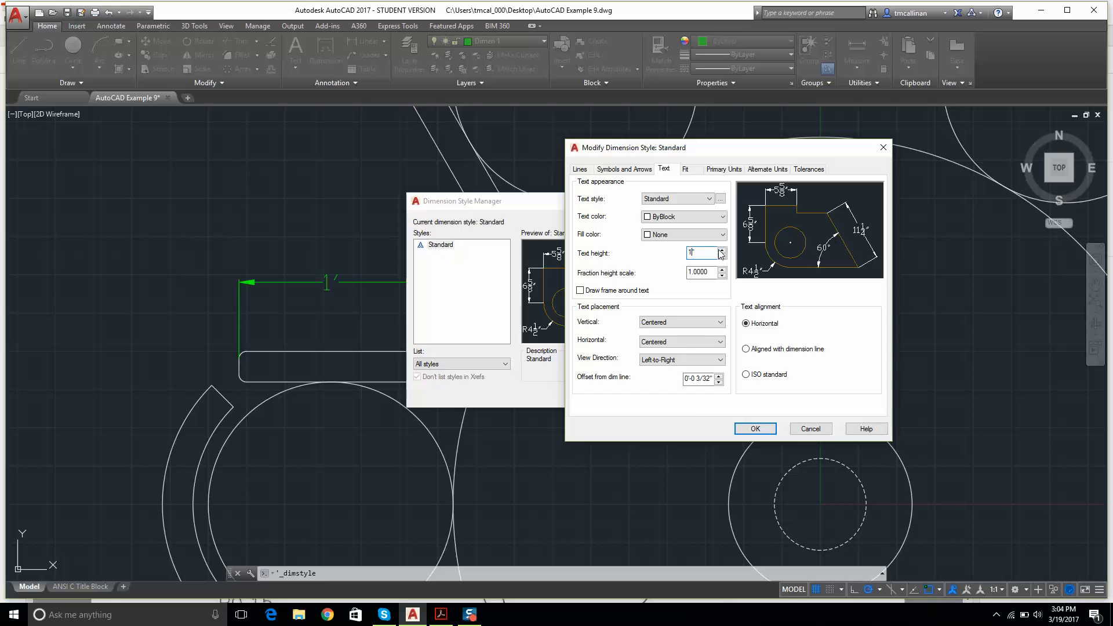
pyautogui.write('.5')
pyautogui.click(634, 169)
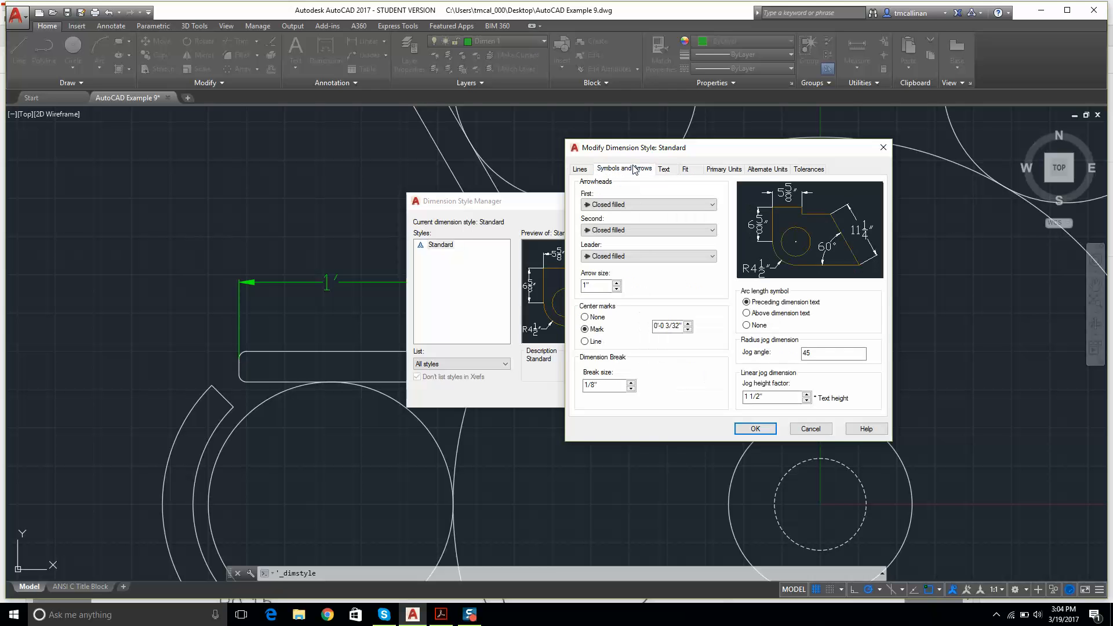
pyautogui.click(583, 287)
# Step: Set the Standard style's extension line offset from origin to 1/4", apply the style changes, and check the armrest dimension
pyautogui.click(580, 169)
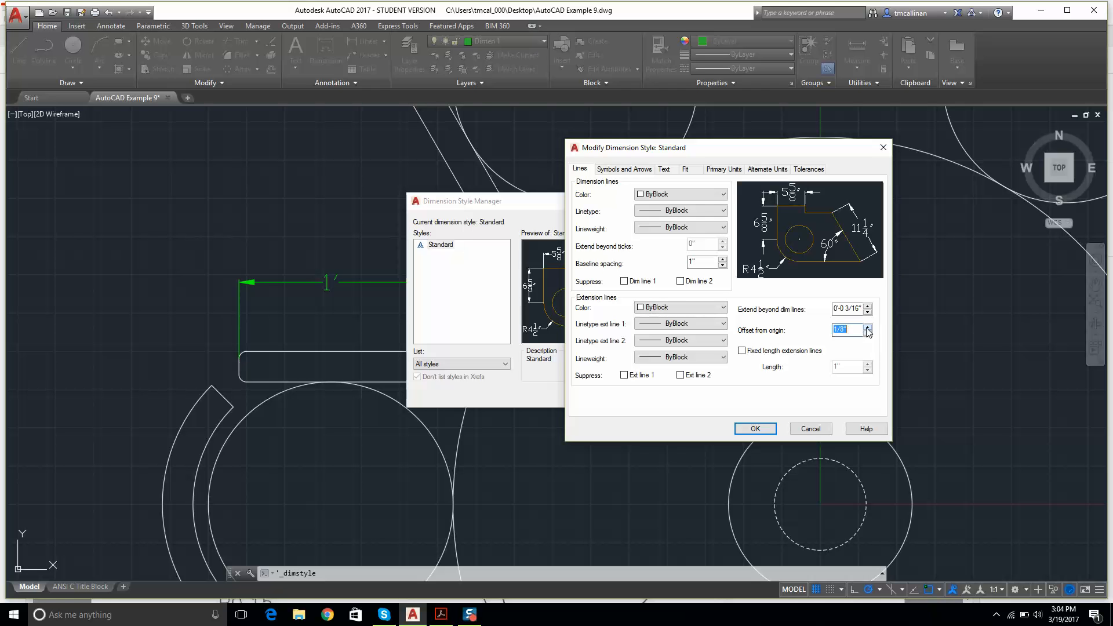
pyautogui.click(749, 428)
pyautogui.click(628, 395)
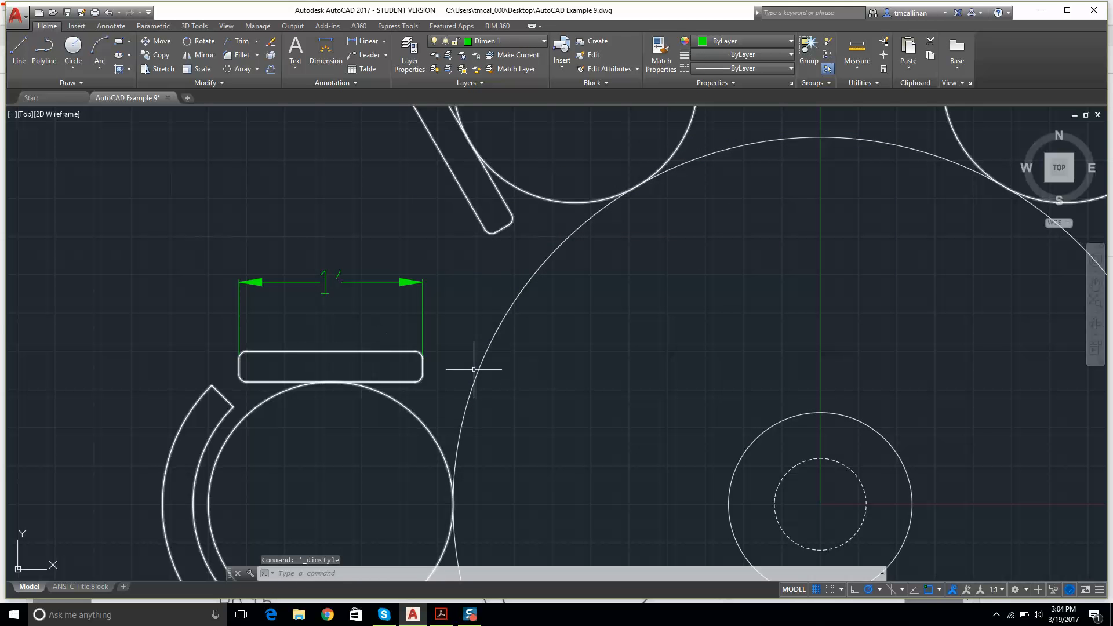
pyautogui.scroll(6, 472, 367)
pyautogui.scroll(-10, 537, 278)
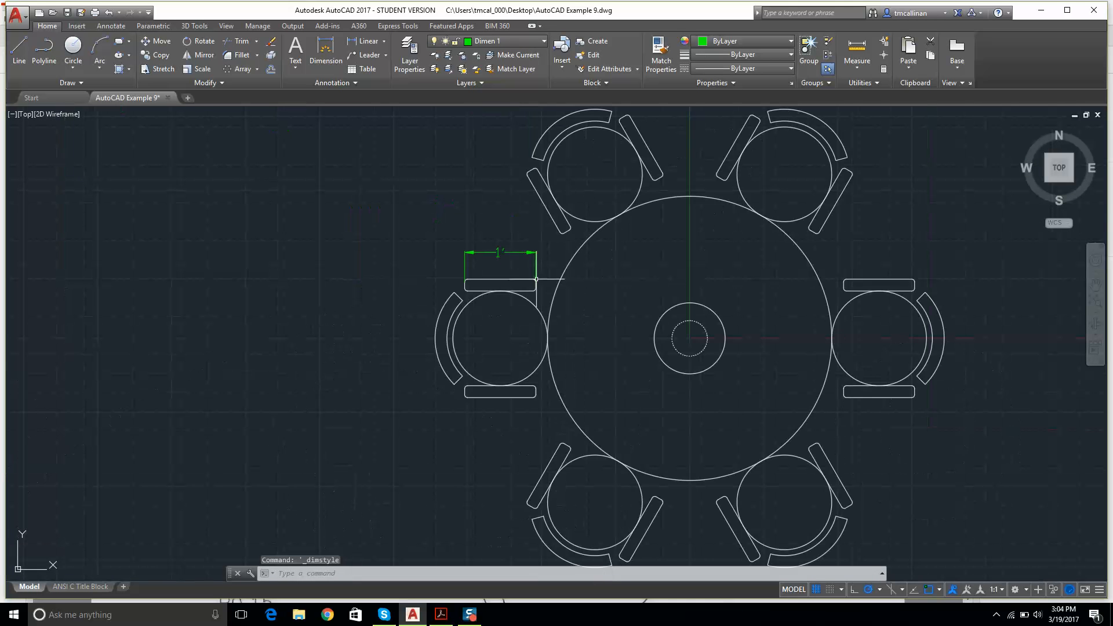
pyautogui.moveTo(649, 281); pyautogui.dragTo(545, 285, button='middle')
pyautogui.scroll(5, 437, 249)
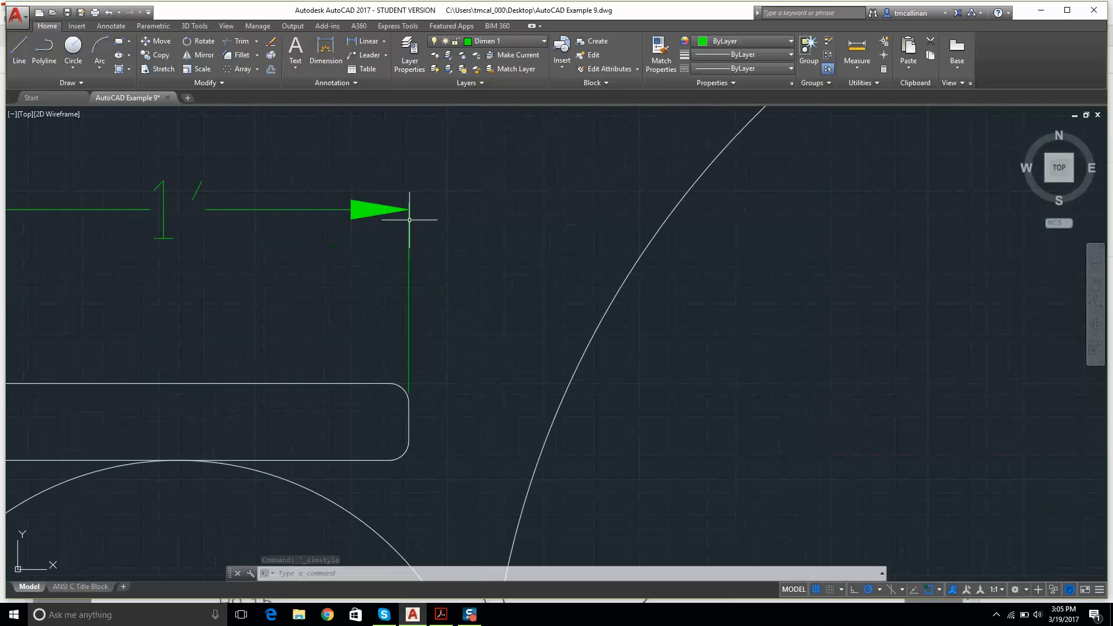
pyautogui.scroll(-8, 400, 212)
pyautogui.scroll(6, 354, 300)
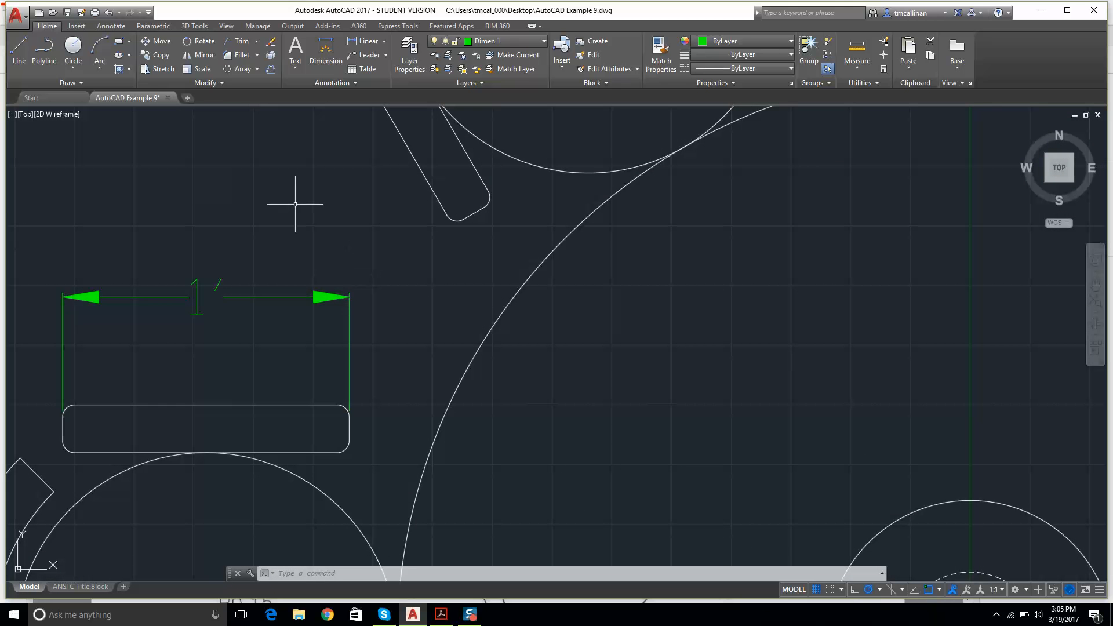
# Step: Extend the Standard style's extension lines 1" beyond the dimension lines, increase their offset from origin, and apply the changes
pyautogui.click(335, 83)
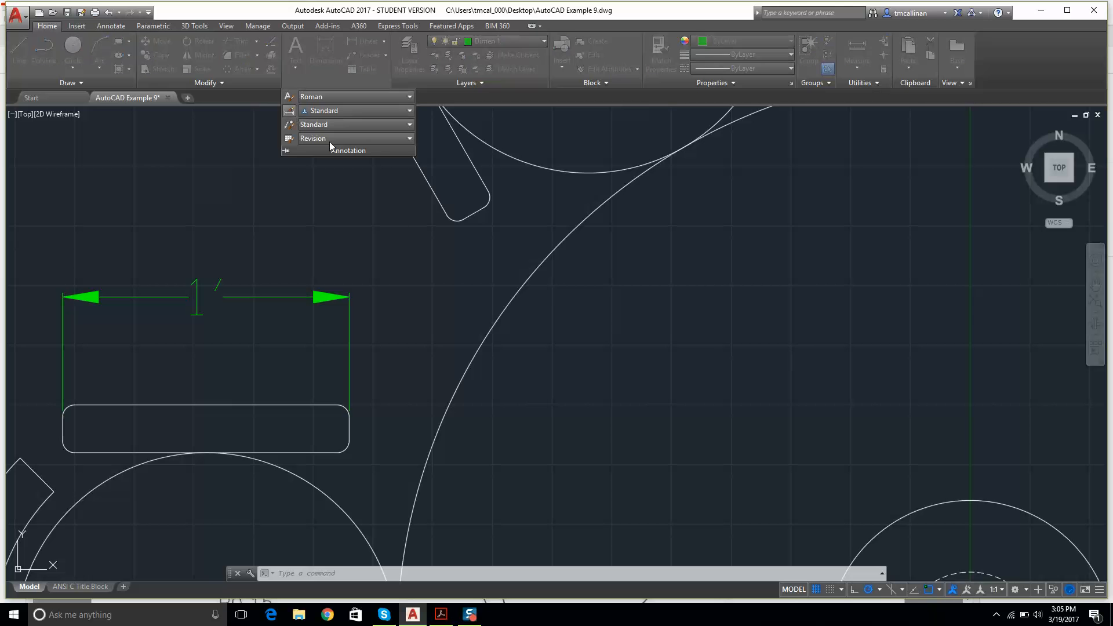
pyautogui.click(684, 284)
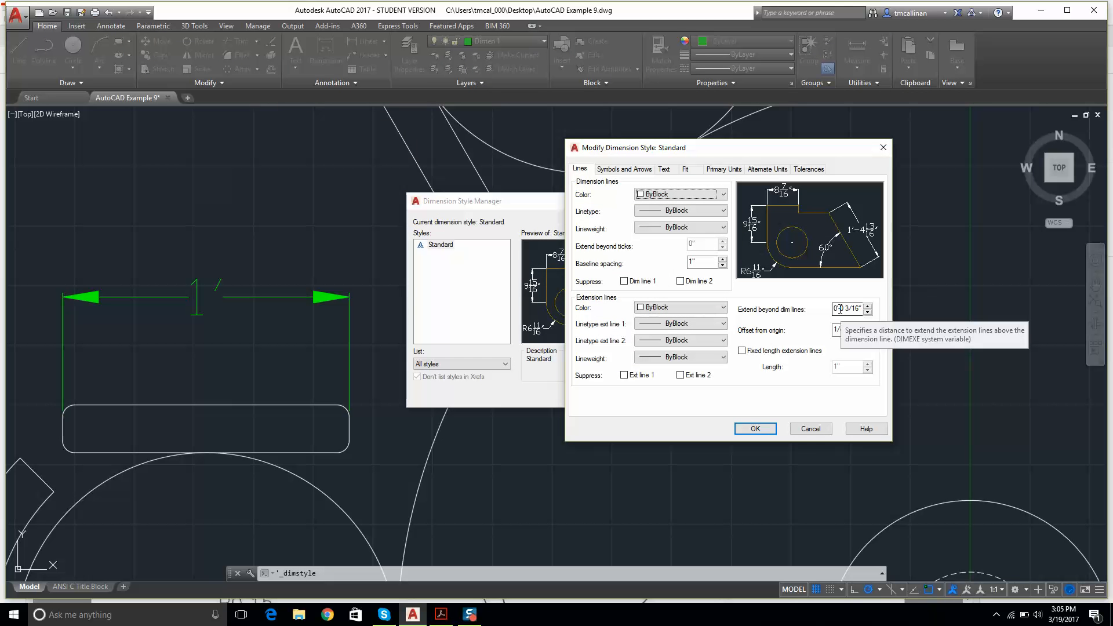
pyautogui.moveTo(860, 309); pyautogui.dragTo(779, 314)
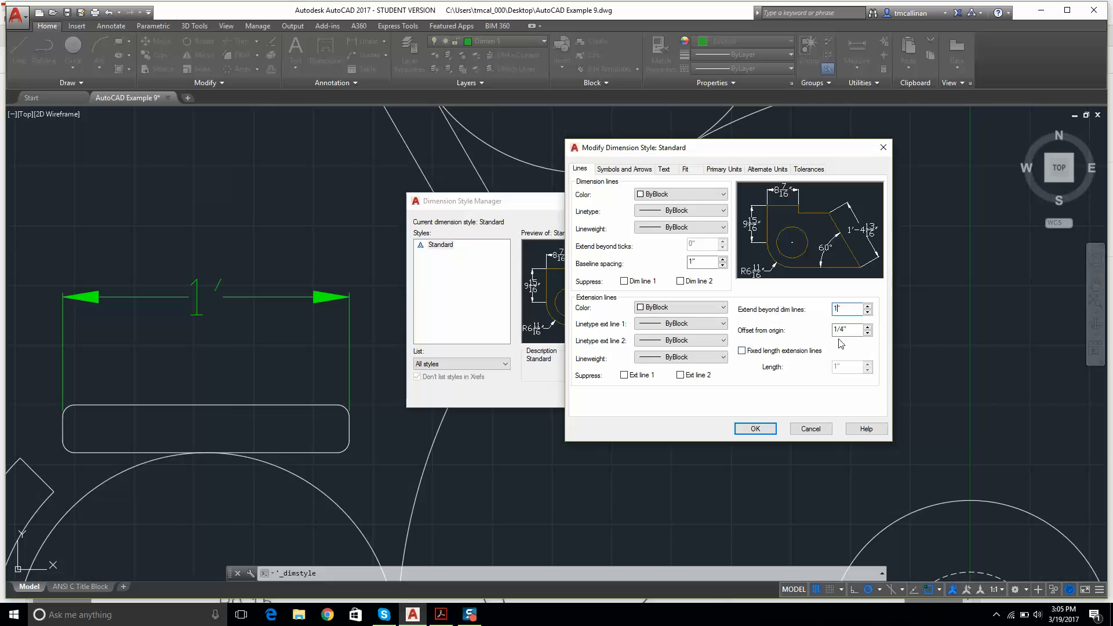
pyautogui.click(866, 327)
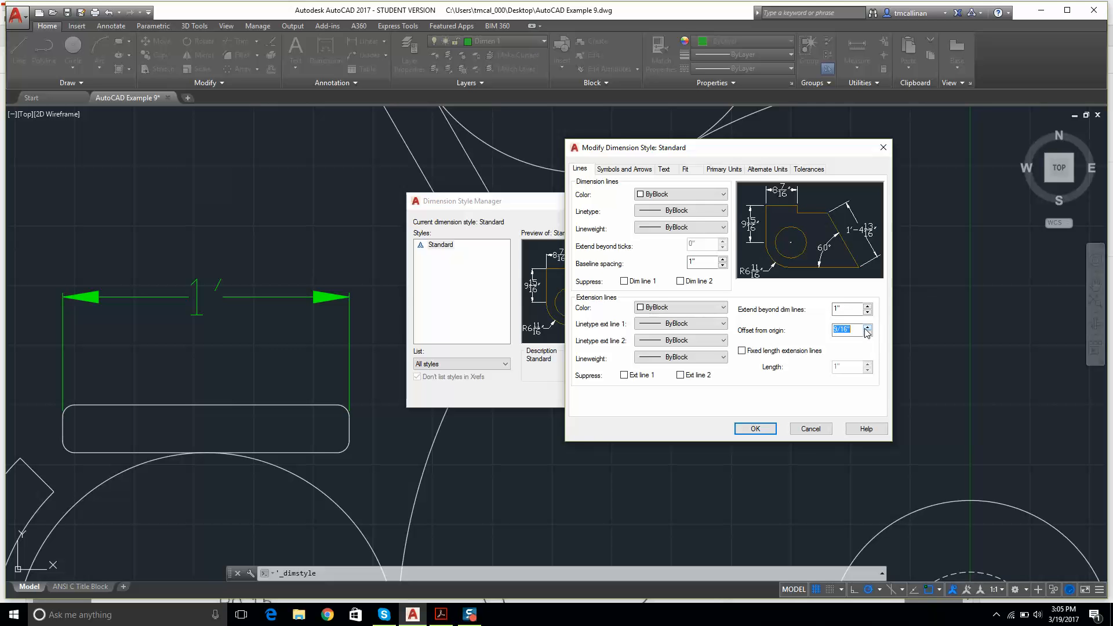
pyautogui.click(767, 427)
pyautogui.click(622, 396)
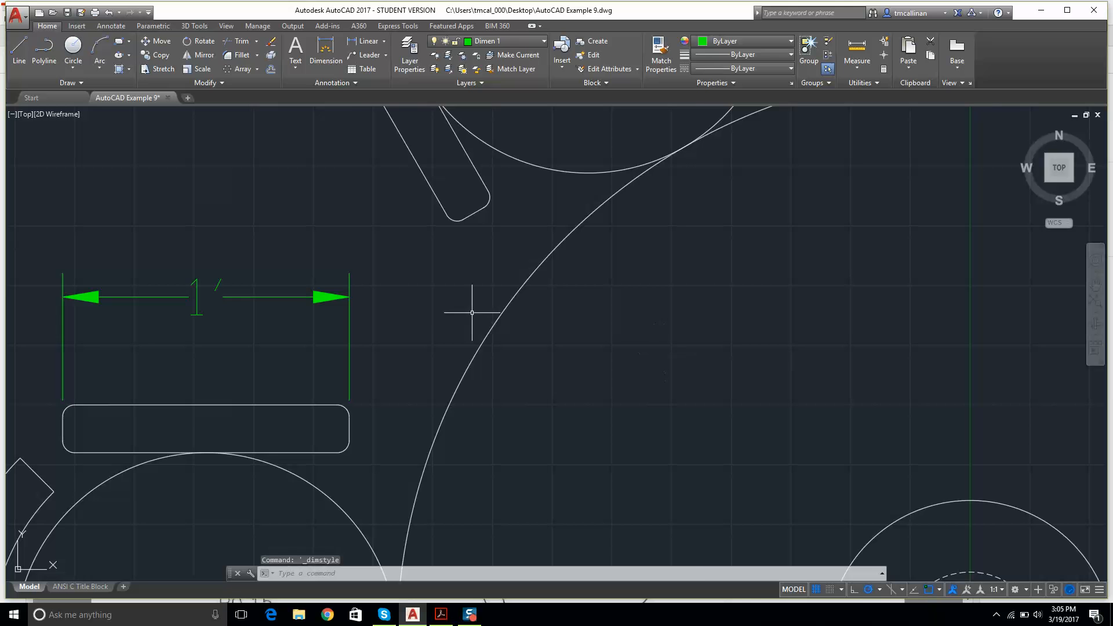
pyautogui.scroll(-2, 428, 301)
pyautogui.scroll(-3, 384, 319)
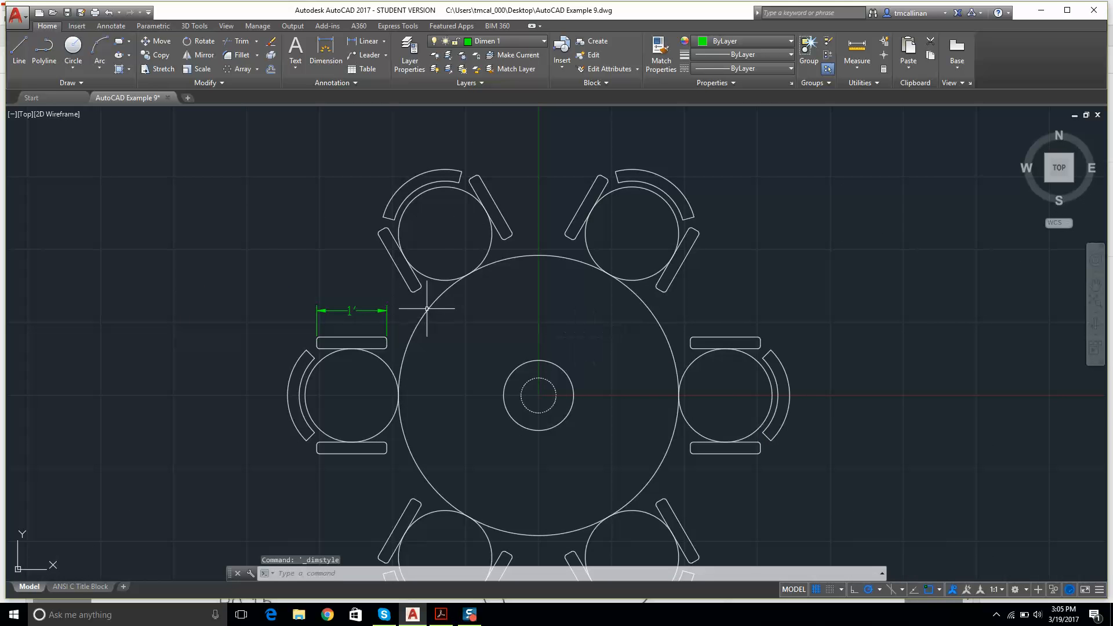
pyautogui.scroll(1, 527, 328)
pyautogui.scroll(-2, 534, 269)
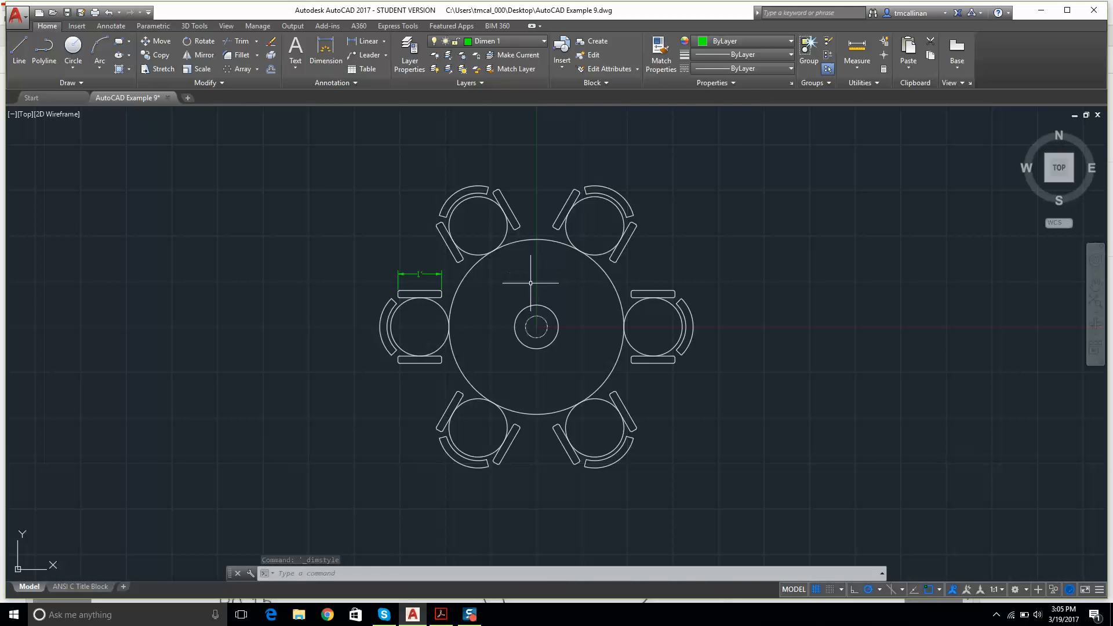
pyautogui.scroll(2, 531, 283)
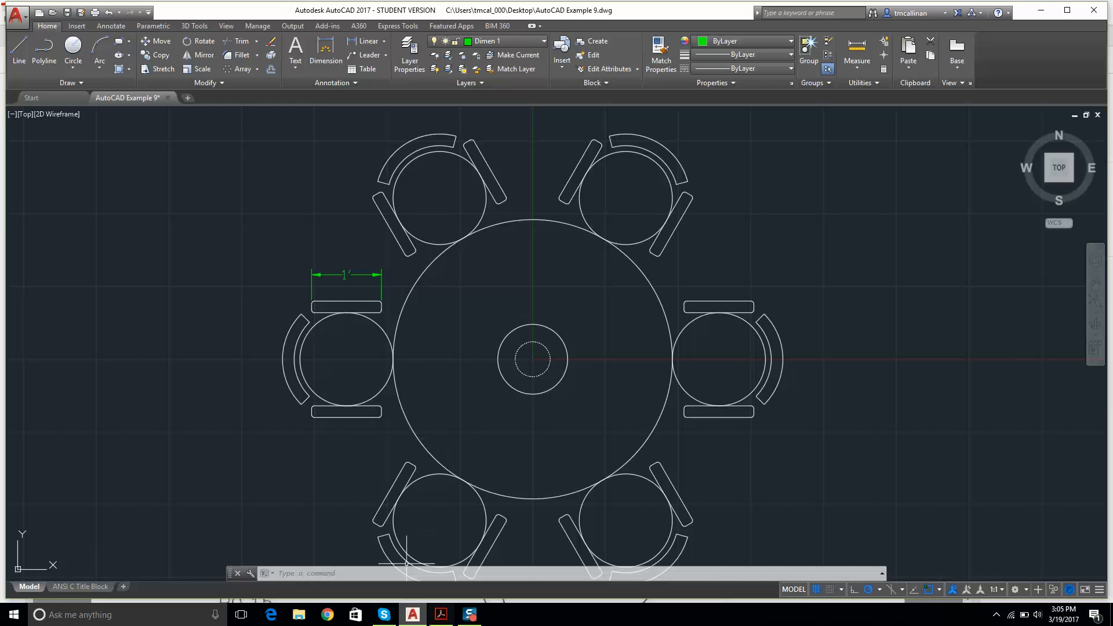
# Step: Dimension the radius of the outer backrest arc on the left chair, placing the text outside, below and left of the backrest
pyautogui.click(444, 618)
pyautogui.click(444, 618)
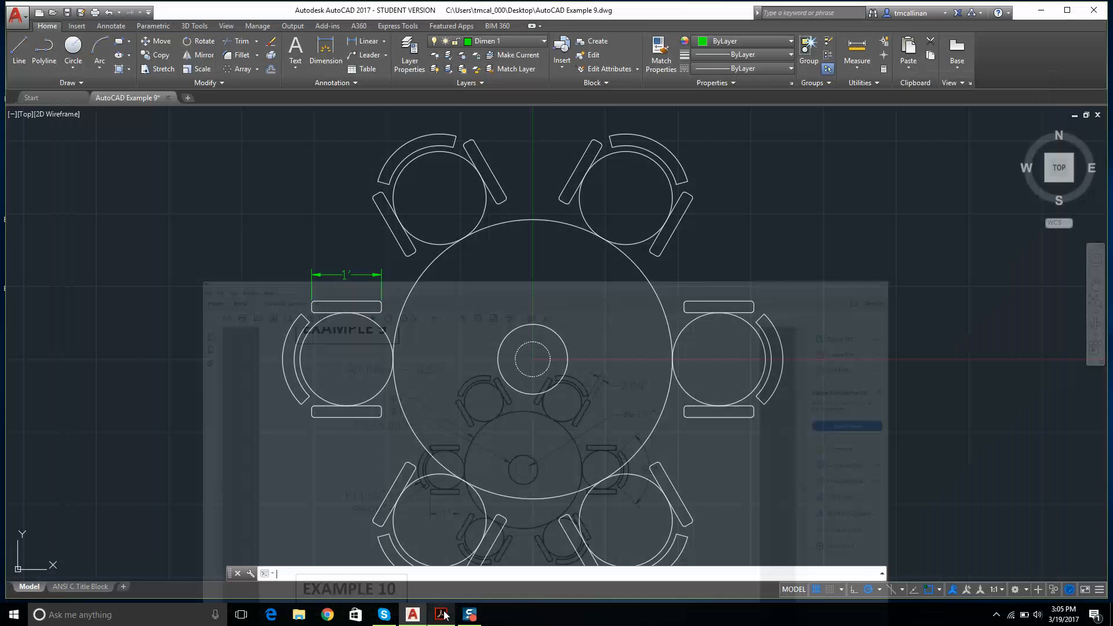
pyautogui.click(318, 52)
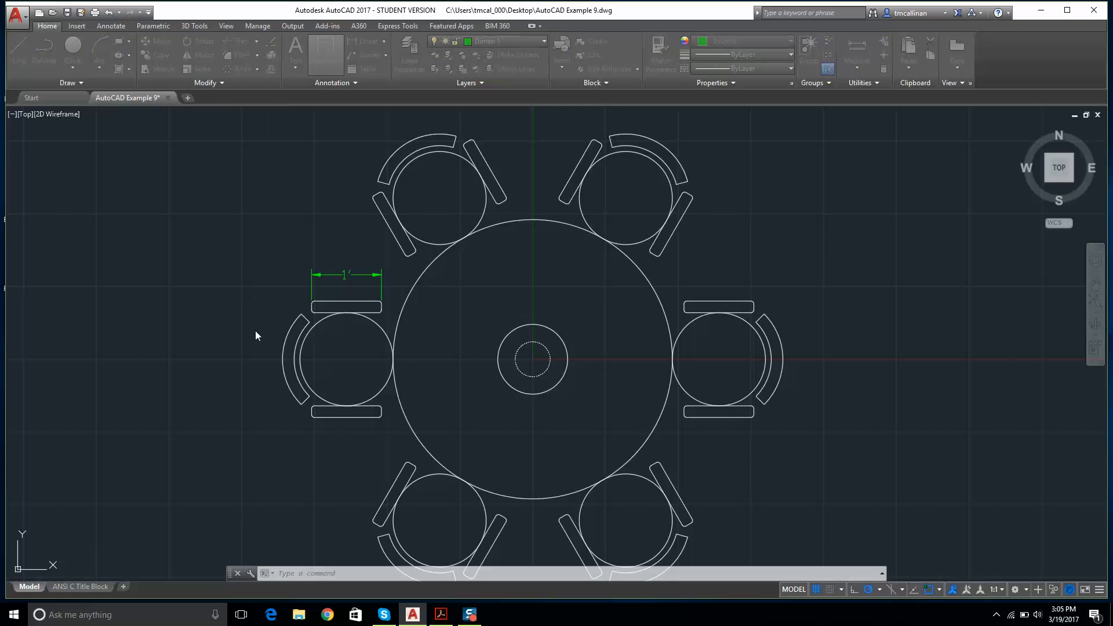
pyautogui.click(555, 348)
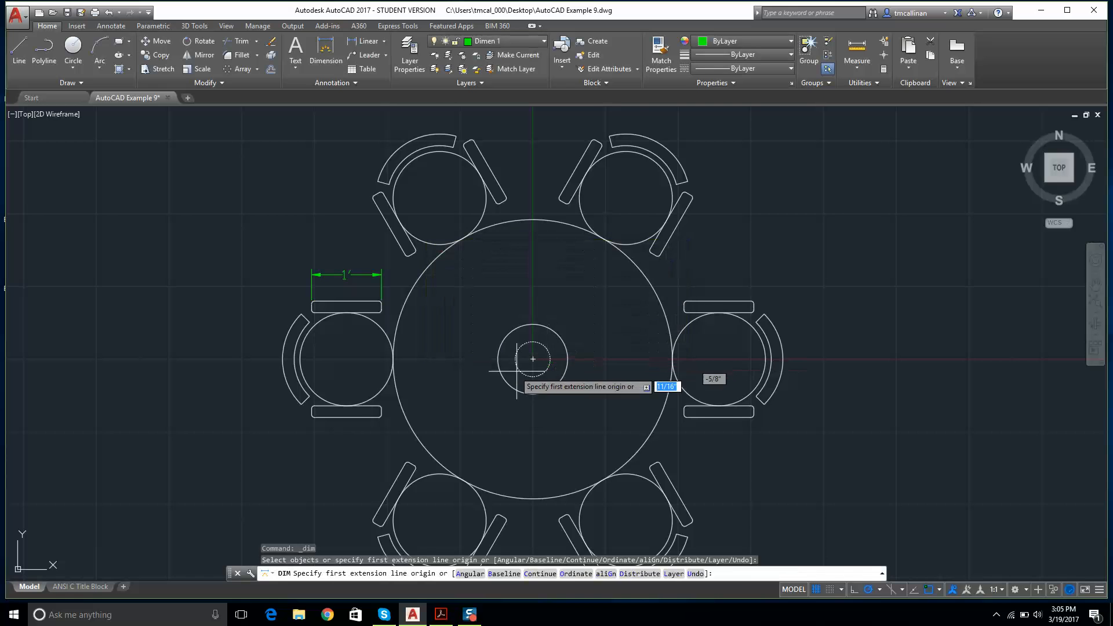
pyautogui.scroll(4, 290, 383)
pyautogui.click(277, 392)
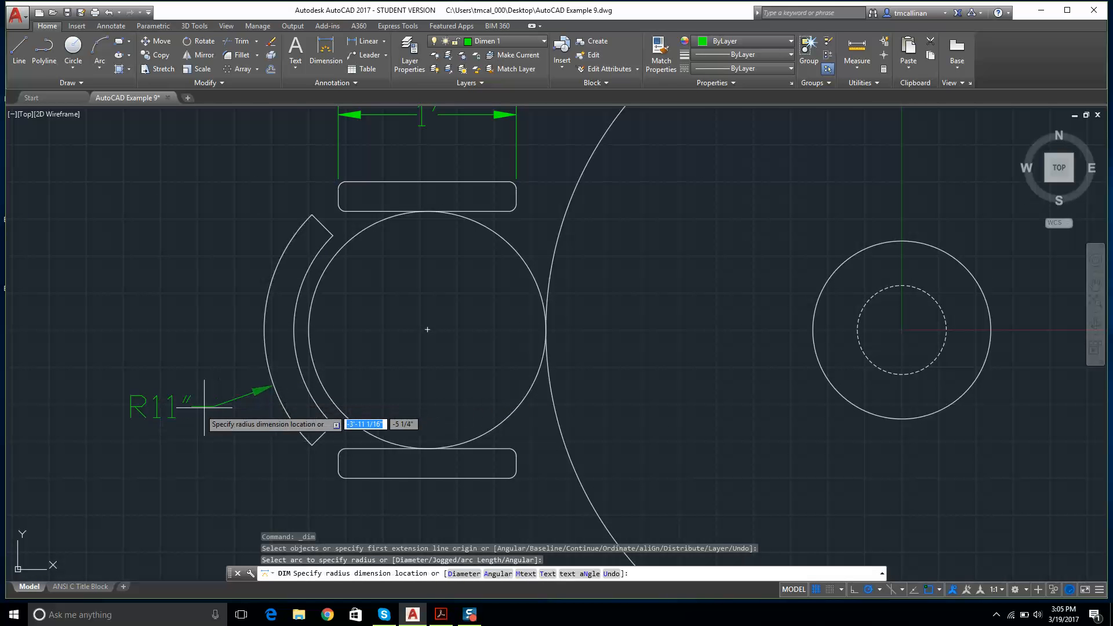
pyautogui.click(165, 448)
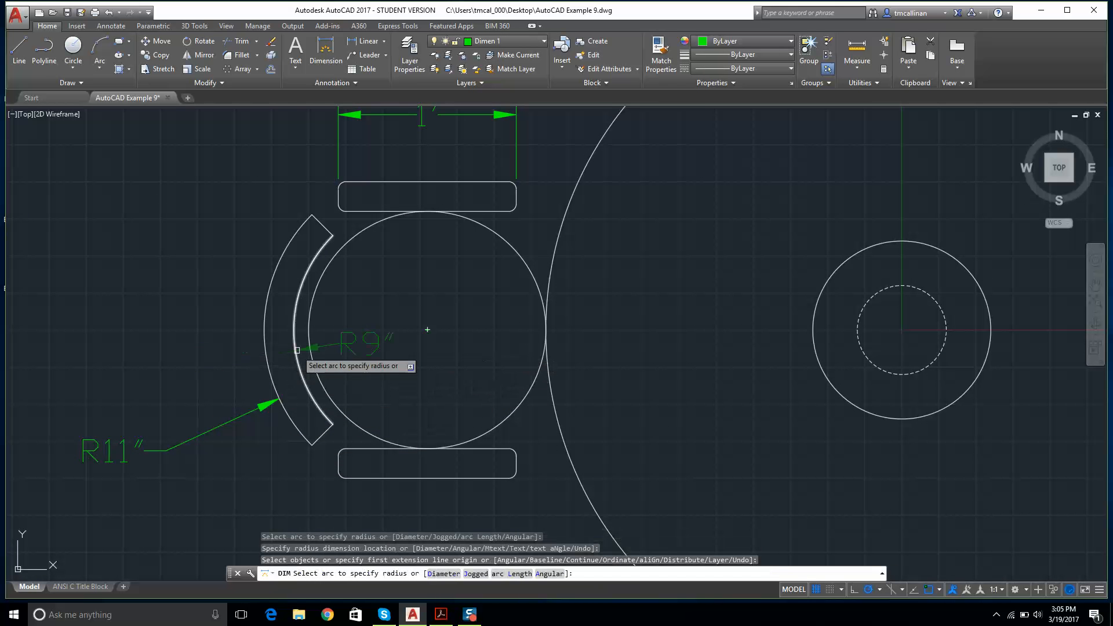
# Step: Dimension the left chair's inner backrest arc radius and its seat diameter, stacking both texts above the outer radius dimension
pyautogui.click(295, 354)
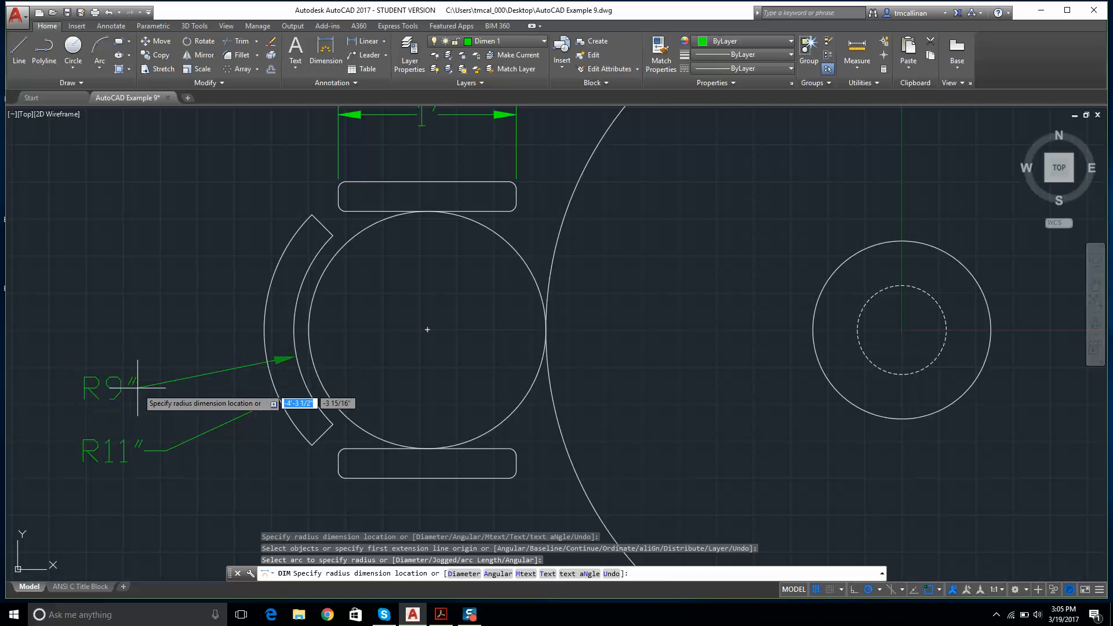
pyautogui.click(138, 387)
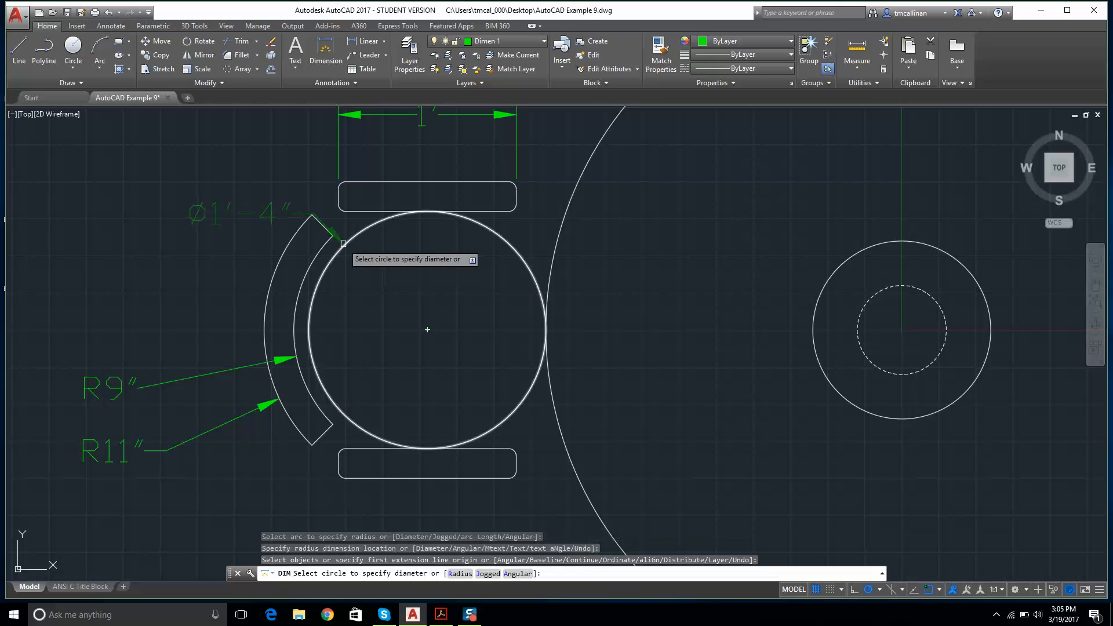
pyautogui.click(343, 248)
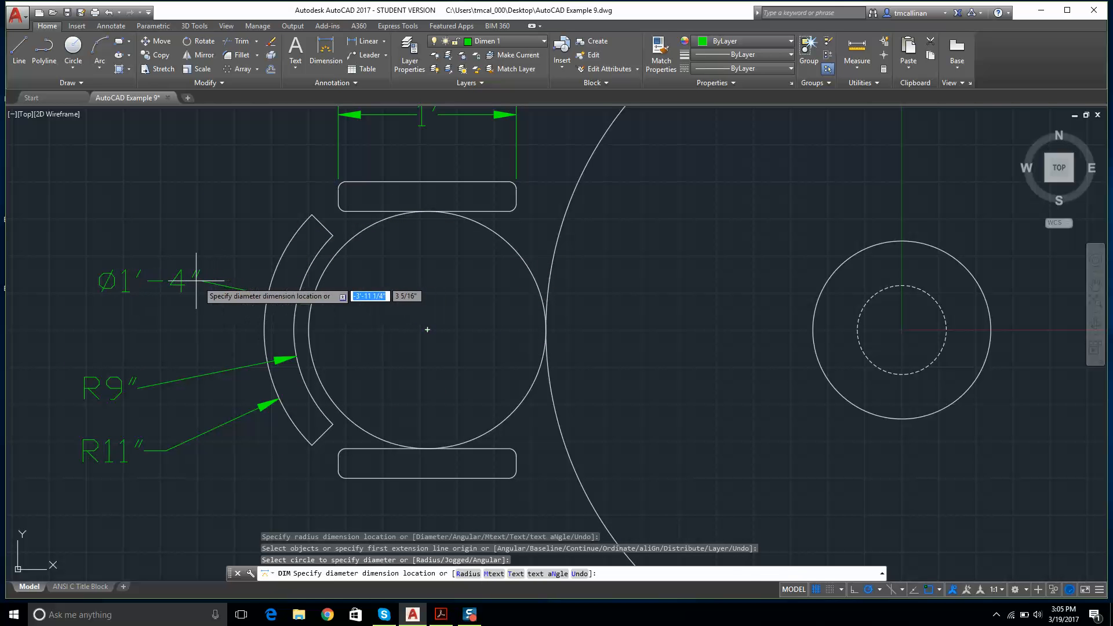
pyautogui.click(196, 285)
# Step: Dimension the rounded upper-left corner radius of the left chair's upper armrest, placing the text up and left of it
pyautogui.scroll(-4, 326, 257)
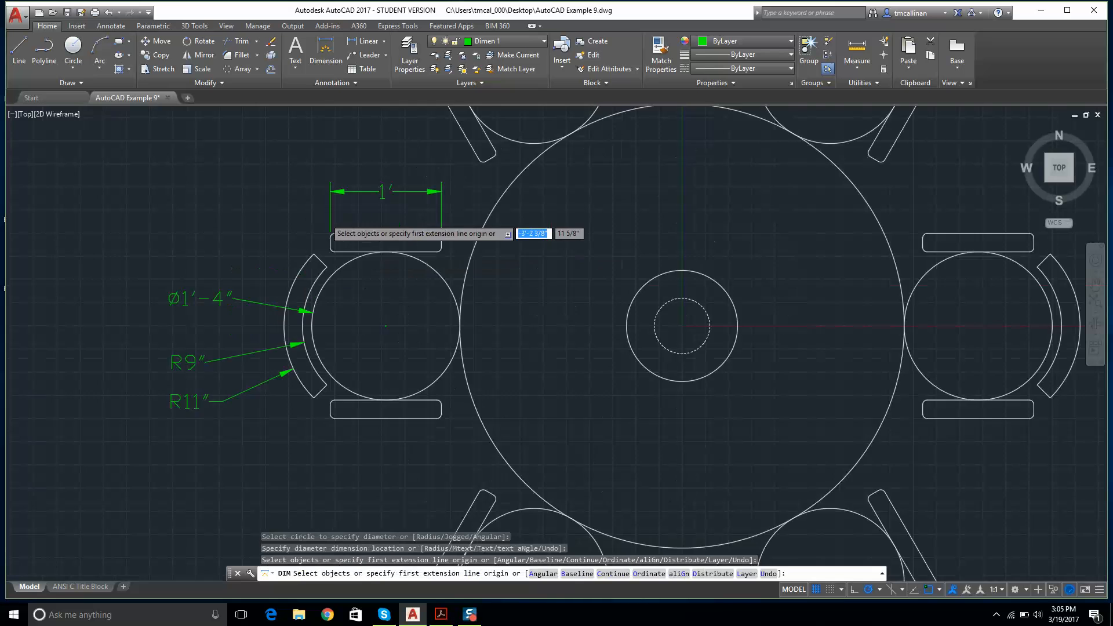
pyautogui.scroll(10, 328, 241)
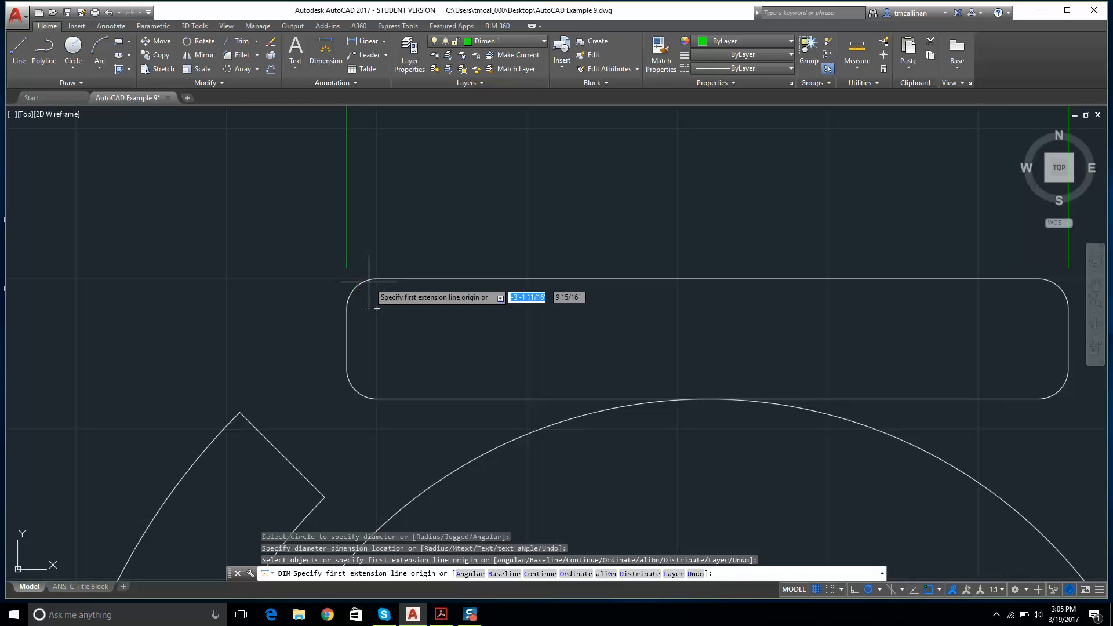
pyautogui.scroll(-4, 351, 316)
pyautogui.scroll(10, 353, 311)
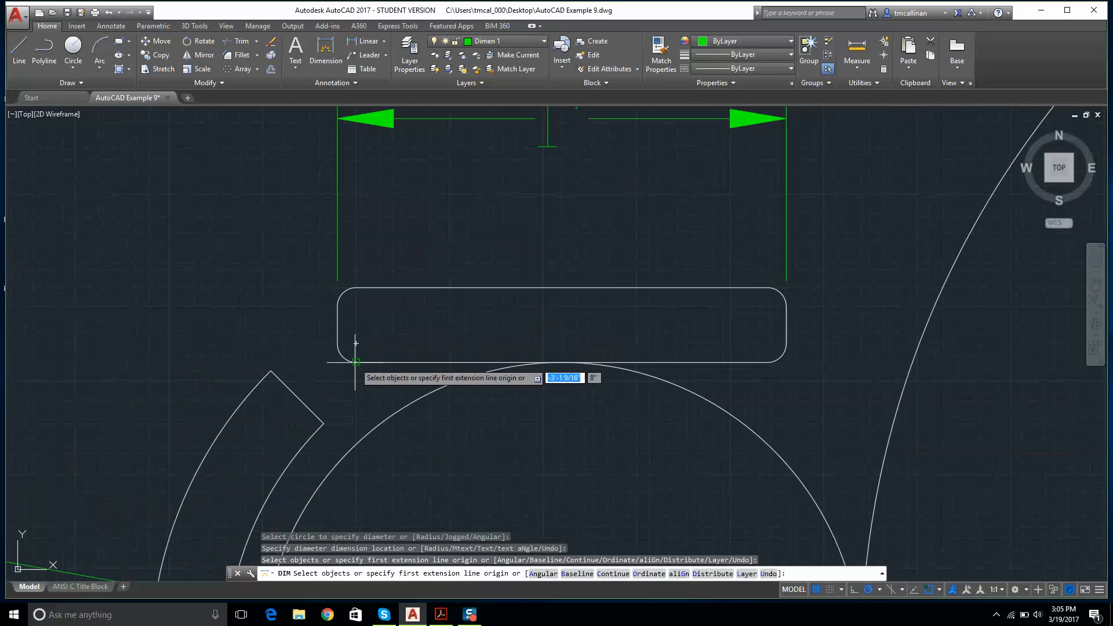
pyautogui.click(280, 226)
pyautogui.scroll(-15, 290, 232)
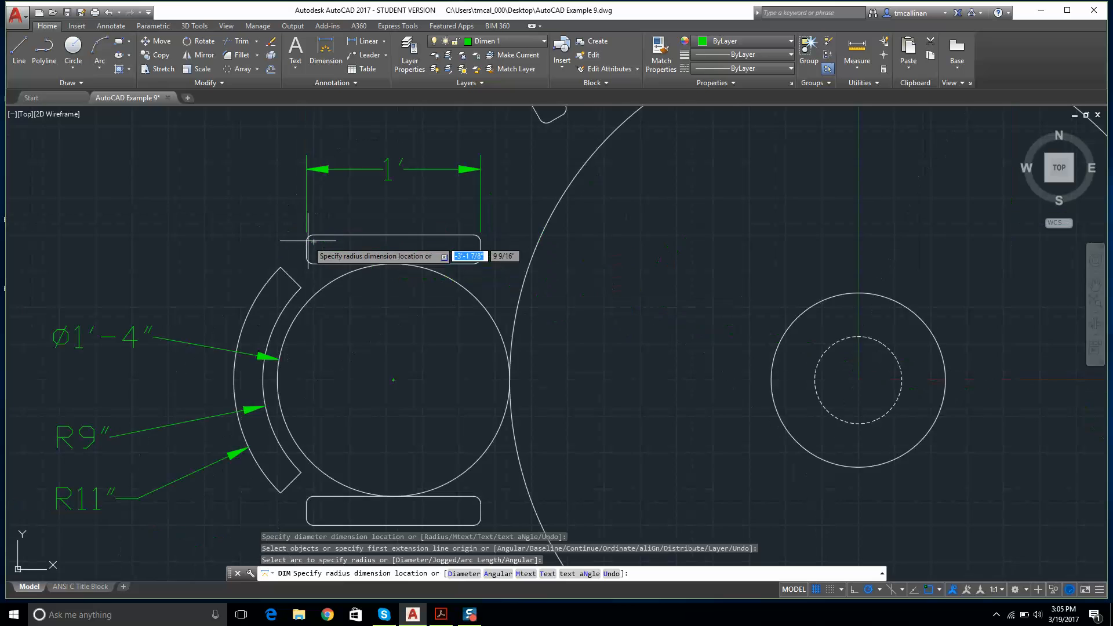
pyautogui.scroll(5, 266, 237)
pyautogui.scroll(2, 320, 246)
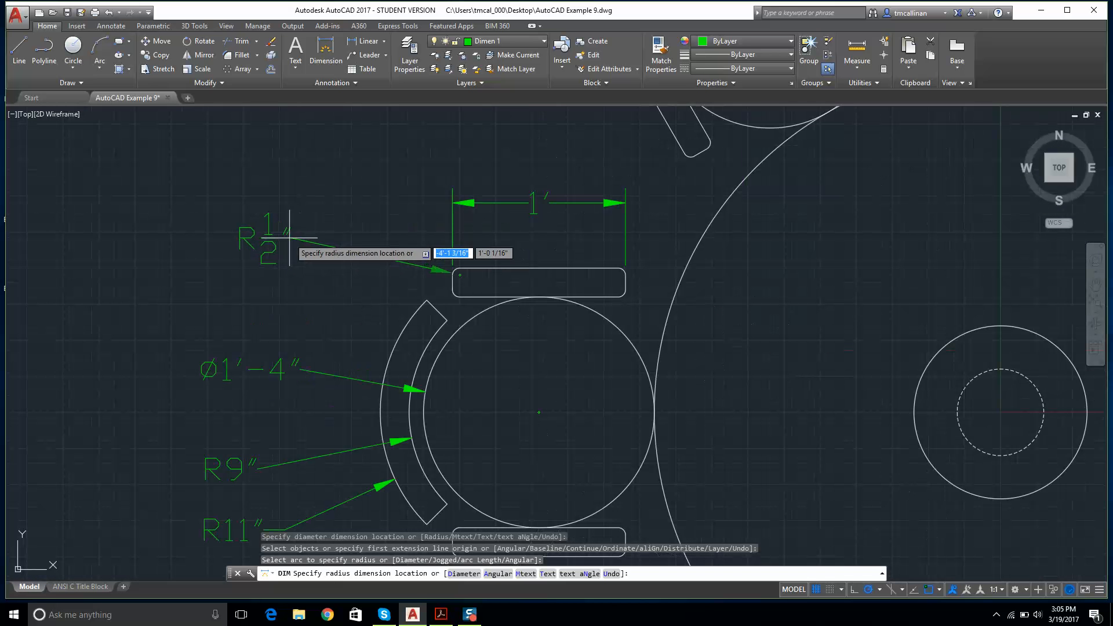
pyautogui.click(293, 232)
pyautogui.scroll(-2, 490, 261)
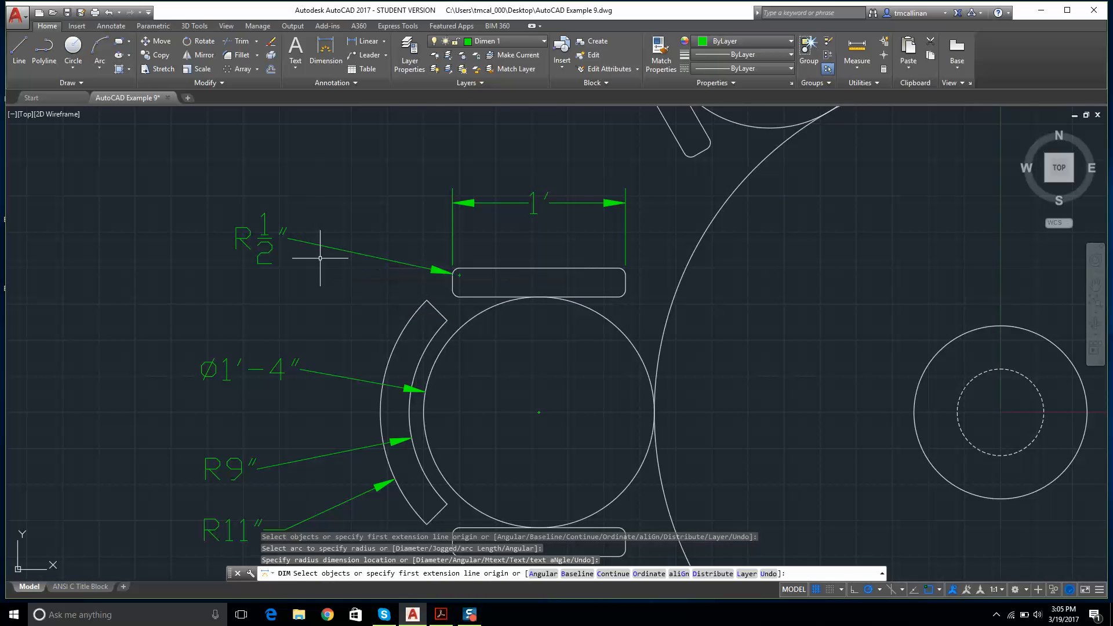
# Step: Dimension the diameters of the tabletop circle and the solid centre circle, stacking both texts outside, above and right of the tabletop
pyautogui.press('Escape')
pyautogui.scroll(-4, 519, 345)
pyautogui.scroll(4, 570, 364)
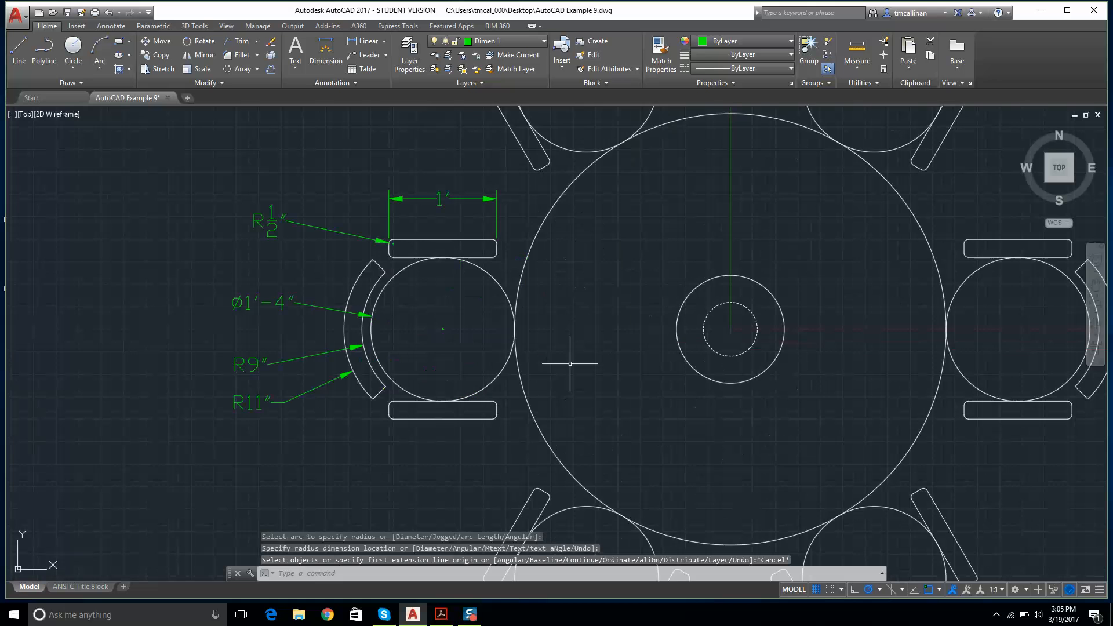
pyautogui.scroll(-4, 565, 348)
pyautogui.scroll(3, 582, 307)
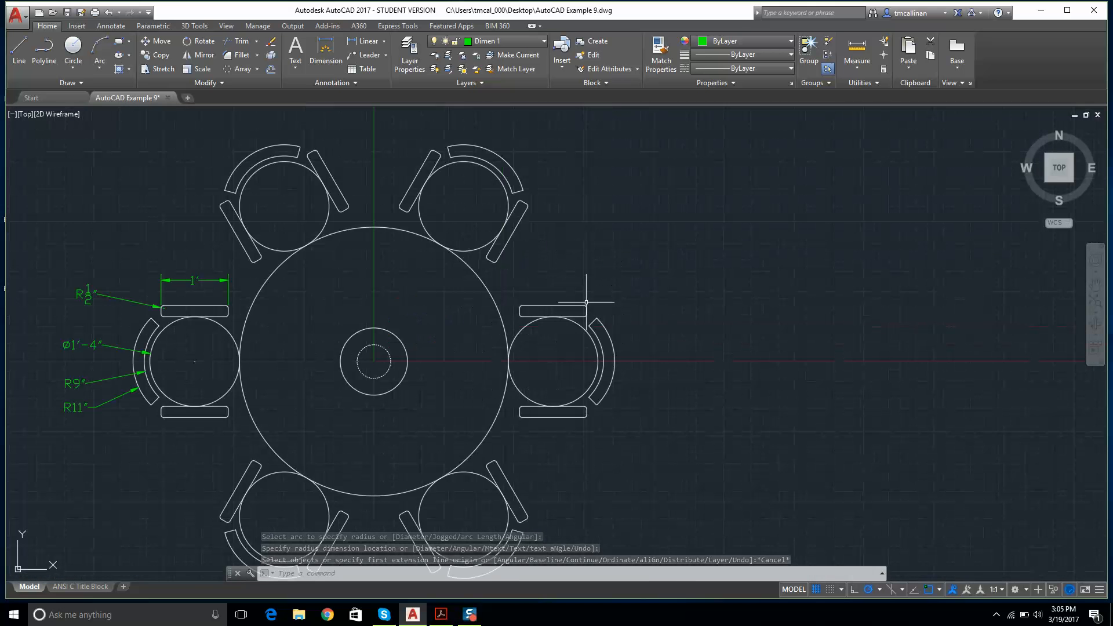
pyautogui.click(326, 51)
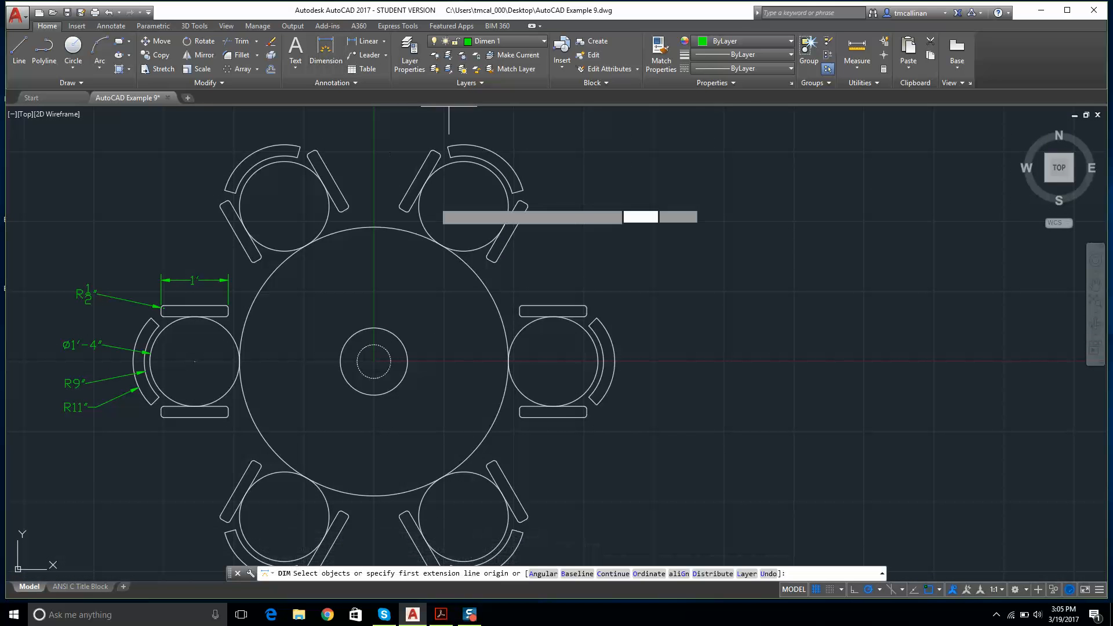
pyautogui.scroll(2, 499, 277)
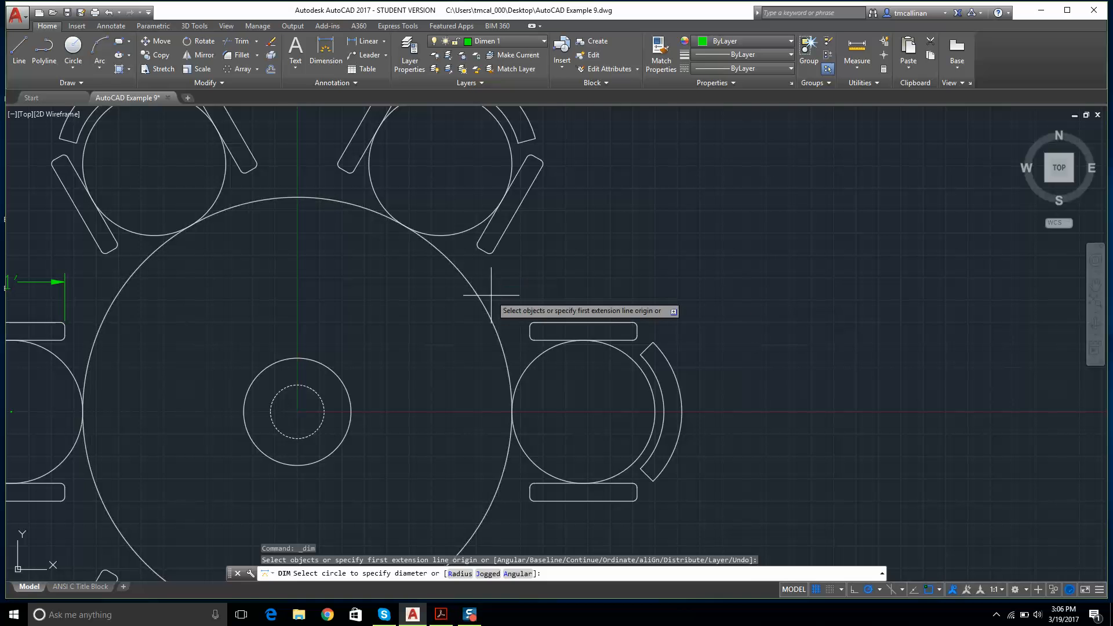
pyautogui.click(481, 300)
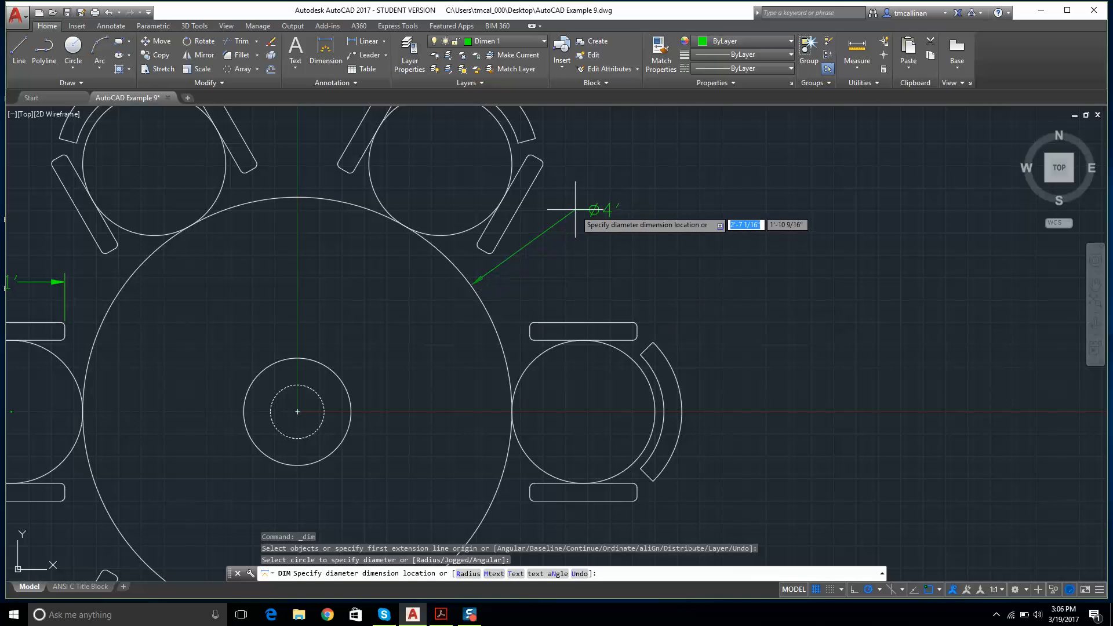
pyautogui.click(578, 213)
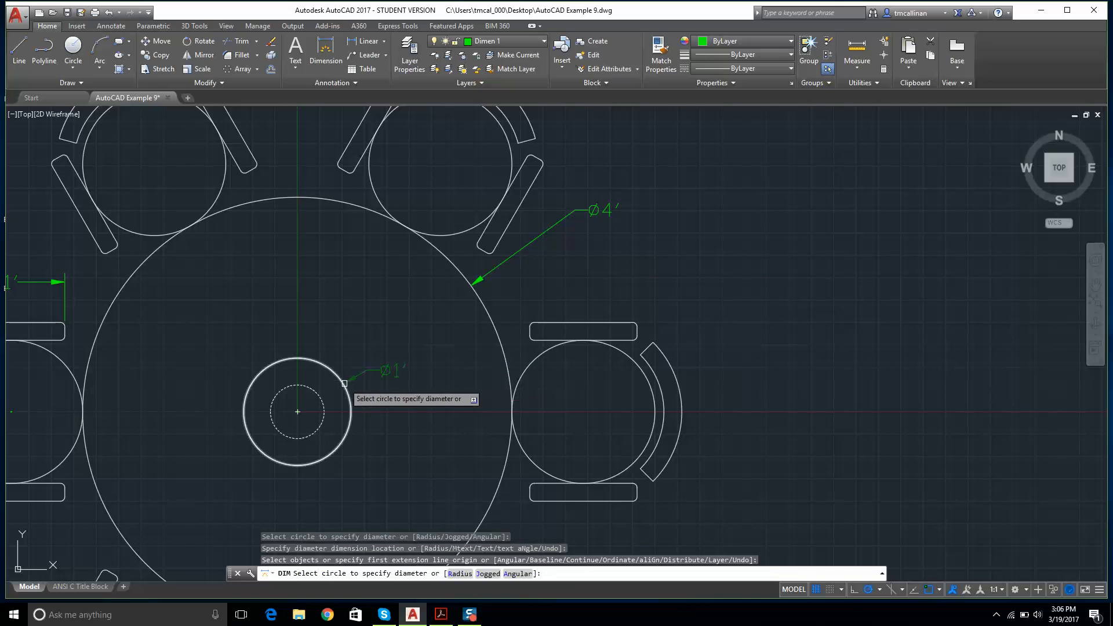
pyautogui.click(345, 383)
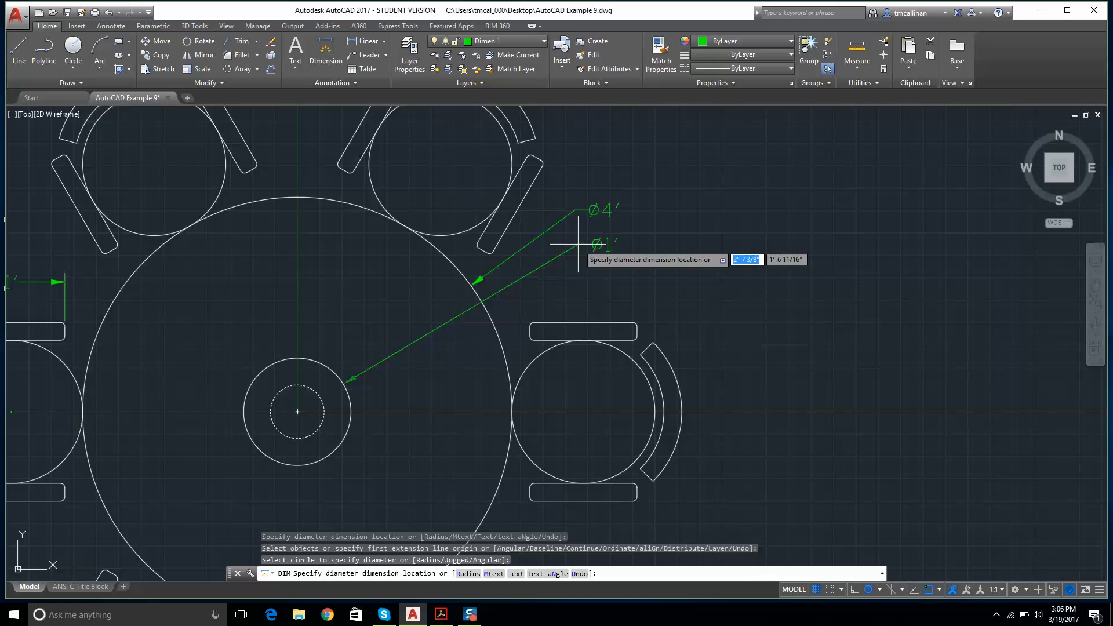
pyautogui.click(590, 231)
# Step: Dimension the diameter of the dashed centre circle, placing the text outside the tabletop, below and right of it
pyautogui.scroll(3, 327, 431)
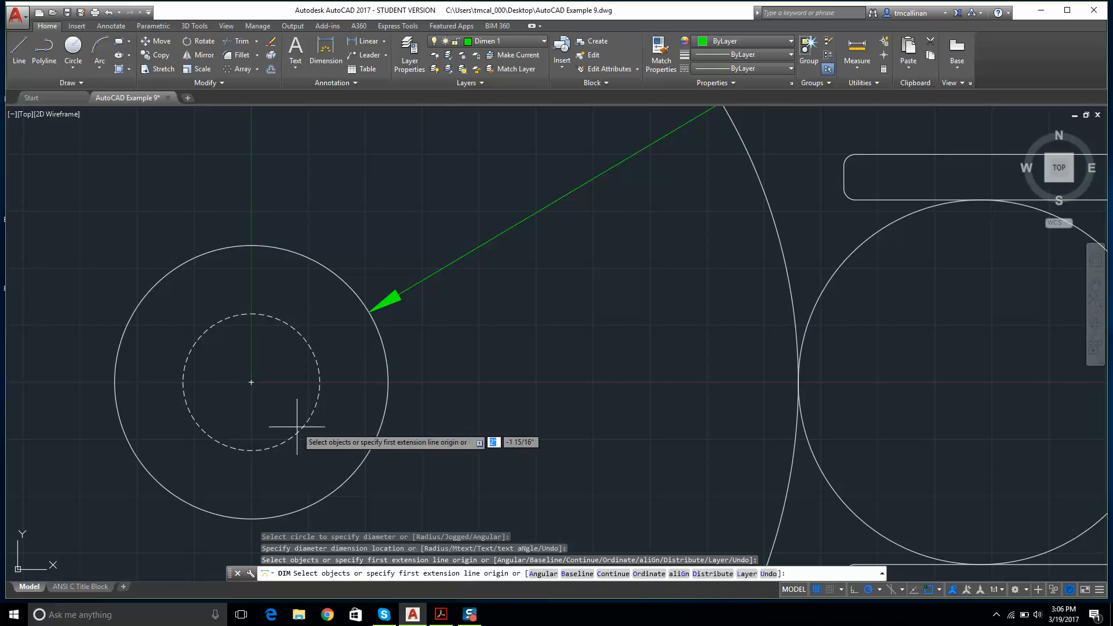
pyautogui.click(293, 432)
pyautogui.scroll(-8, 324, 447)
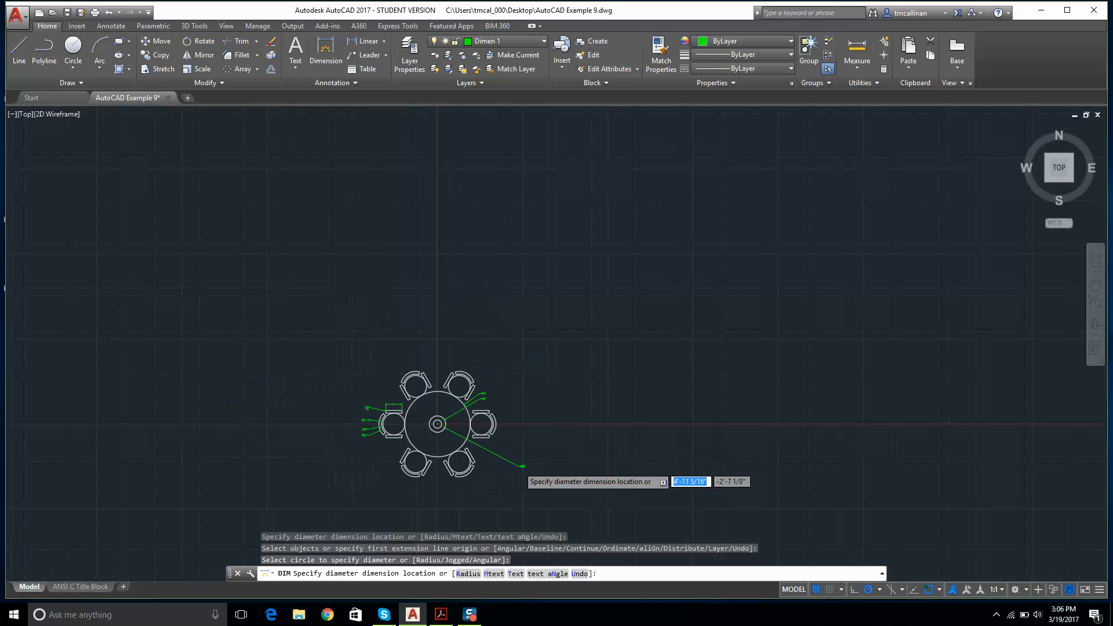
pyautogui.scroll(5, 390, 411)
pyautogui.click(379, 397)
pyautogui.press('Escape')
pyautogui.scroll(-6, 334, 328)
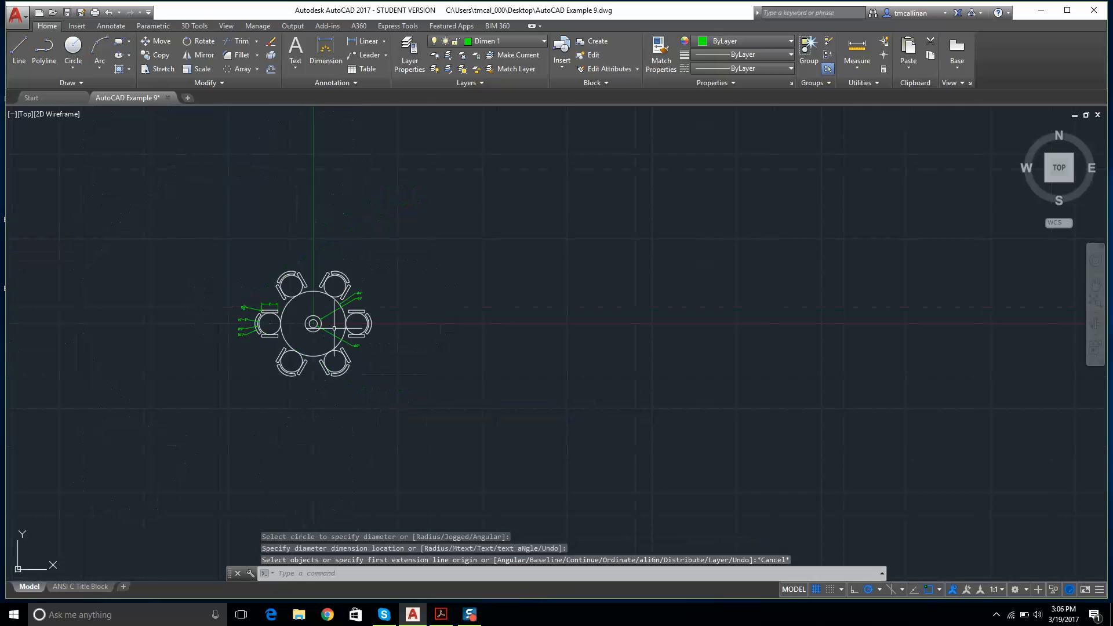
# Step: Add a center mark to the seat circle of the upper-right chair
pyautogui.scroll(2, 186, 294)
pyautogui.scroll(5, 522, 214)
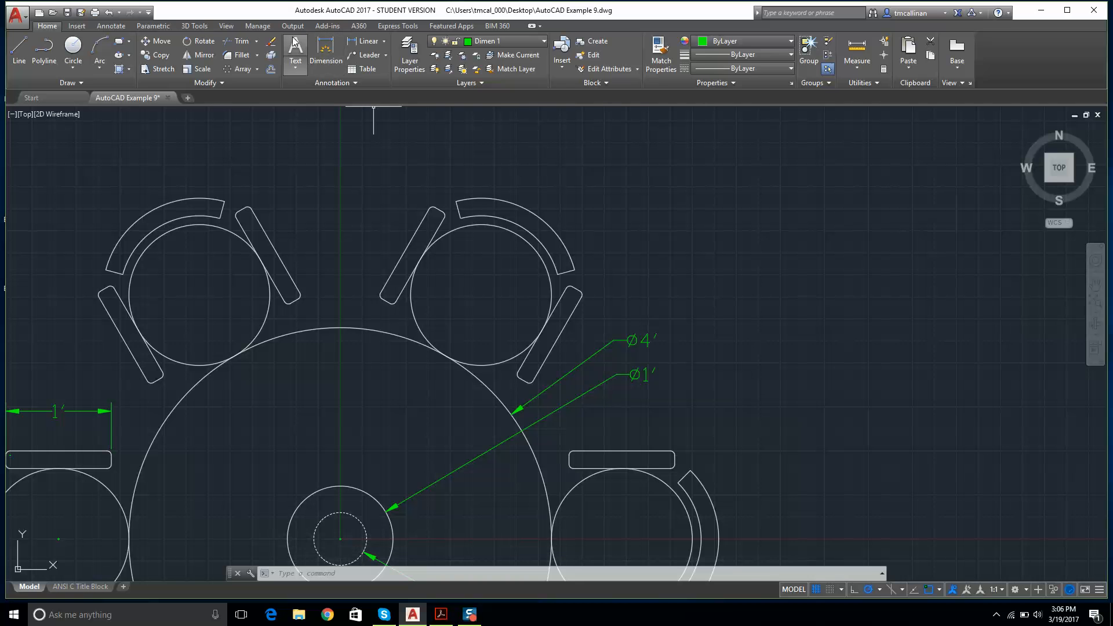
pyautogui.click(125, 26)
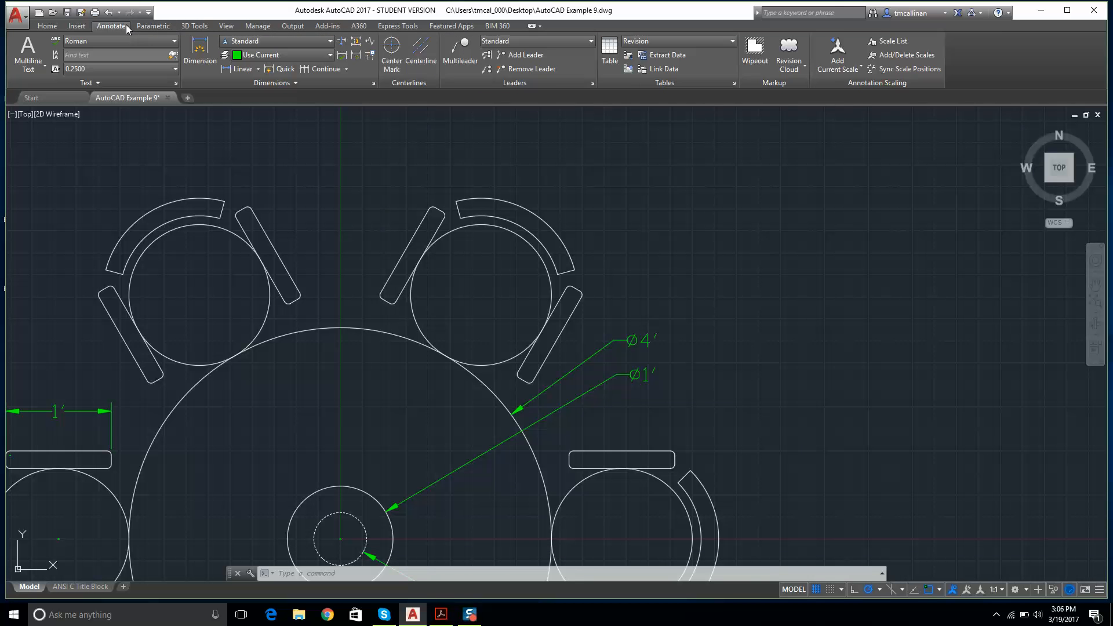
pyautogui.click(391, 64)
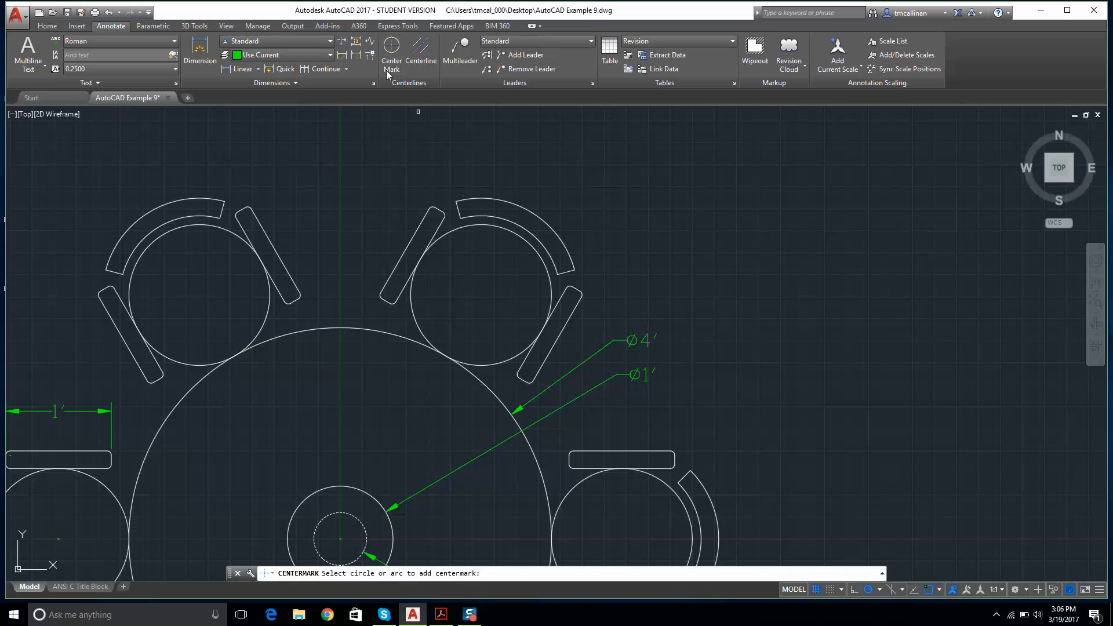
pyautogui.click(458, 229)
pyautogui.press('Escape')
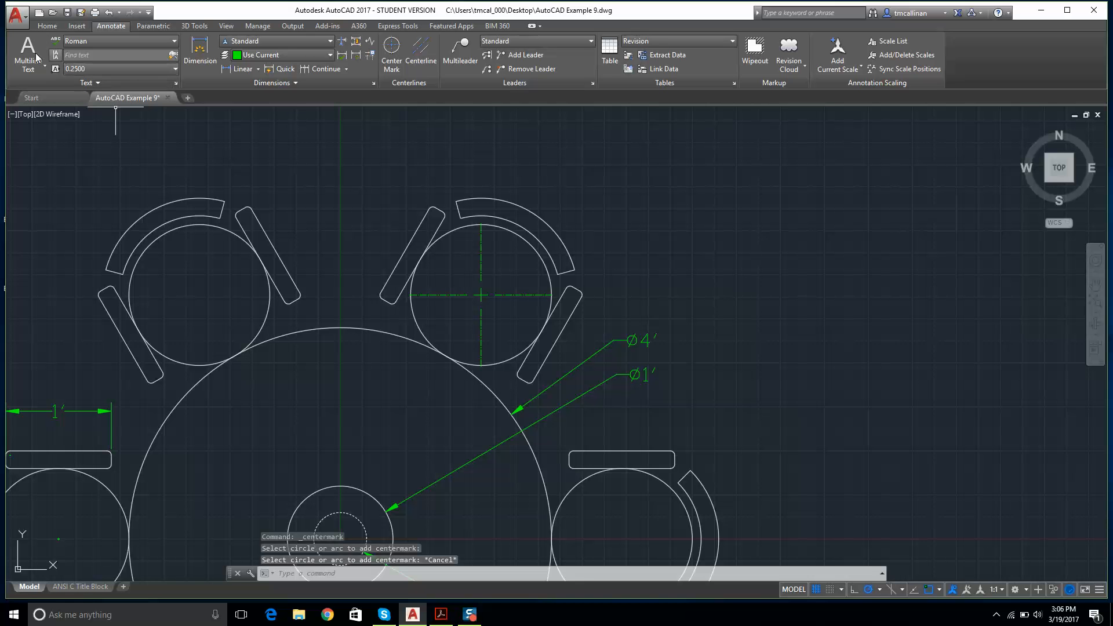
# Step: Dimension the angle between the two end lines of the upper-right chair's backrest, placing the dimension arc outside the backrest
pyautogui.click(199, 54)
pyautogui.scroll(8, 459, 218)
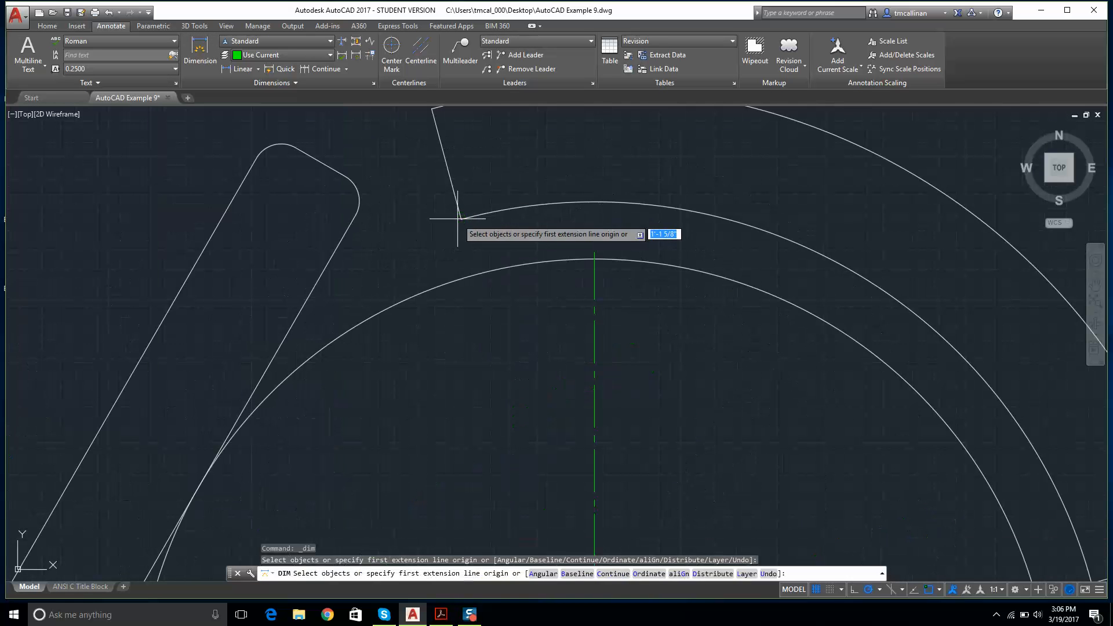
pyautogui.click(456, 204)
pyautogui.scroll(-6, 457, 202)
pyautogui.scroll(6, 612, 310)
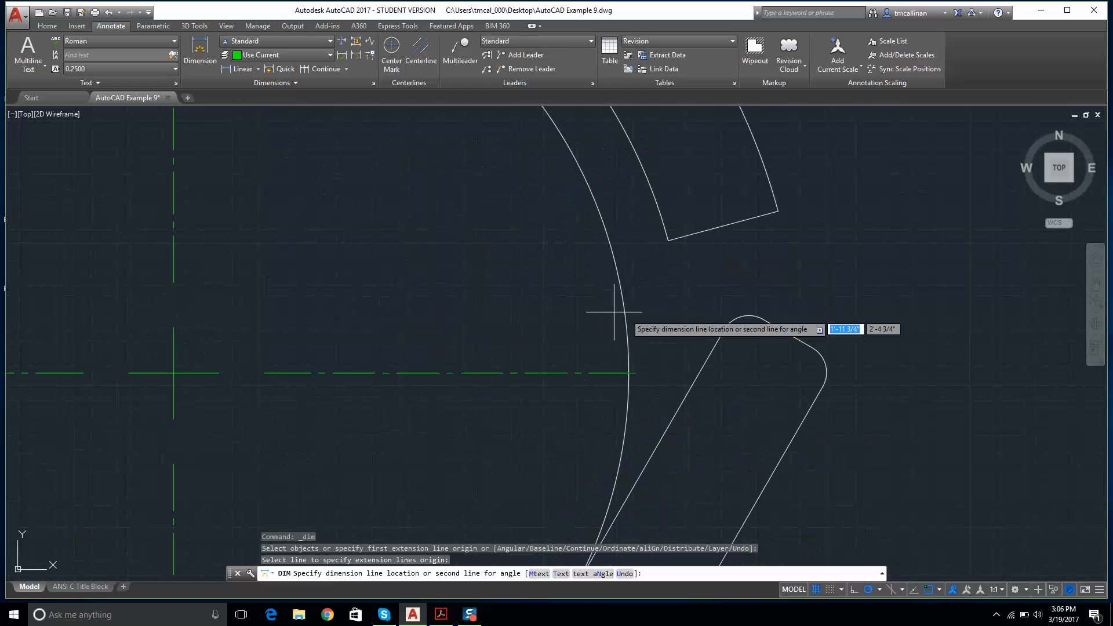
pyautogui.click(687, 238)
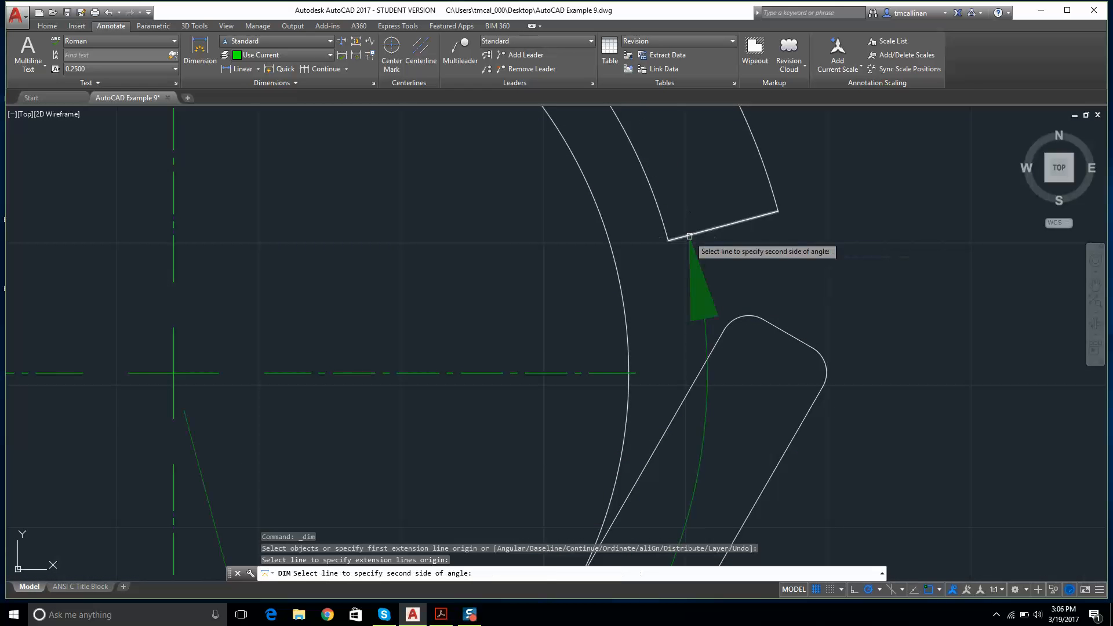
pyautogui.scroll(-6, 690, 248)
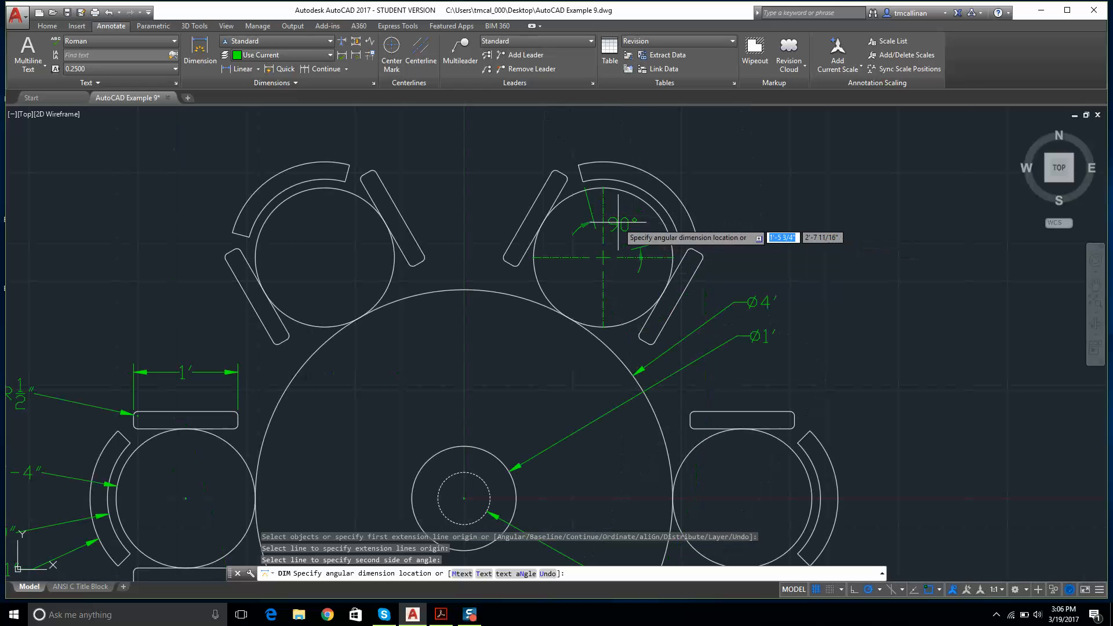
pyautogui.click(702, 149)
pyautogui.press('Escape')
pyautogui.scroll(-6, 647, 174)
pyautogui.scroll(4, 660, 175)
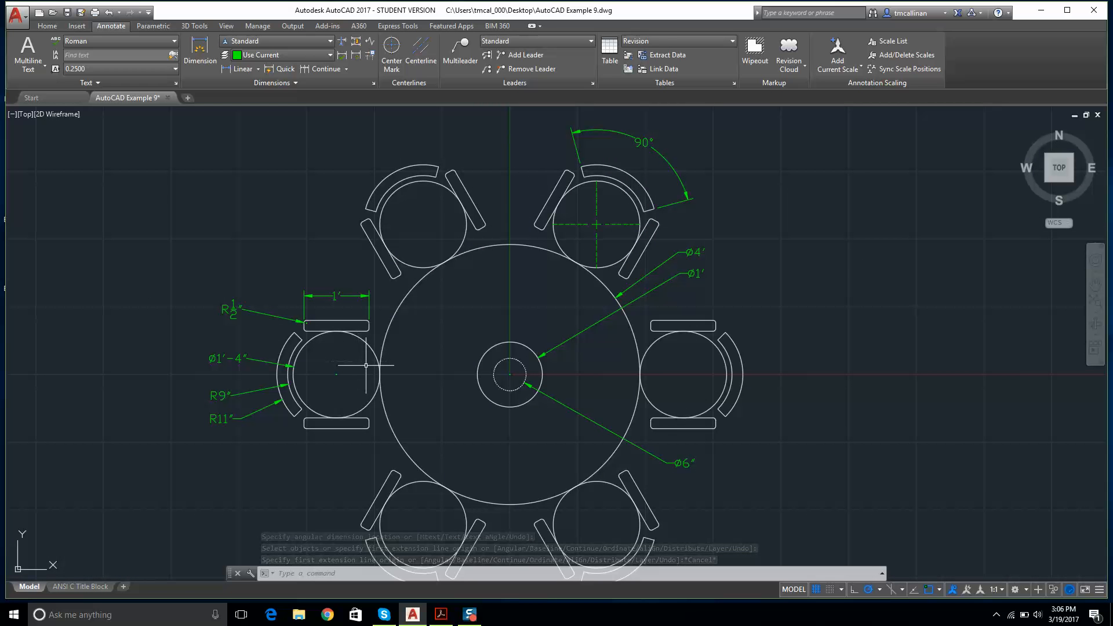
# Step: Check the dimensions in the drawing against the Example 9 figure in the Acrobat Reader PDF, and return to AutoCAD
pyautogui.scroll(-4, 364, 388)
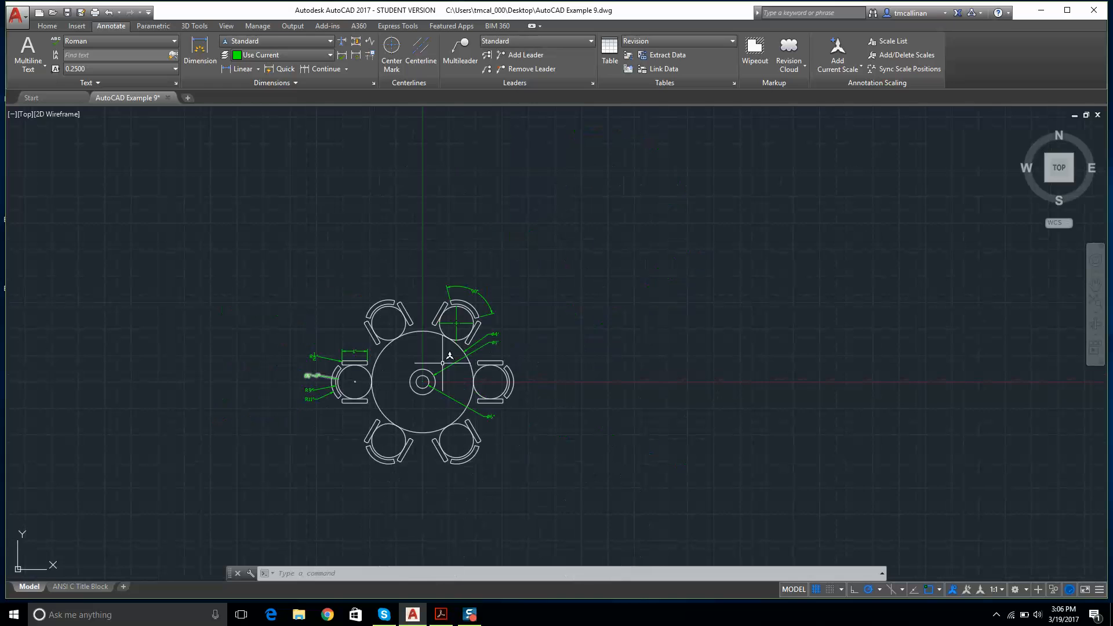
pyautogui.scroll(2, 486, 377)
pyautogui.moveTo(478, 414); pyautogui.dragTo(530, 388, button='middle')
pyautogui.click(440, 619)
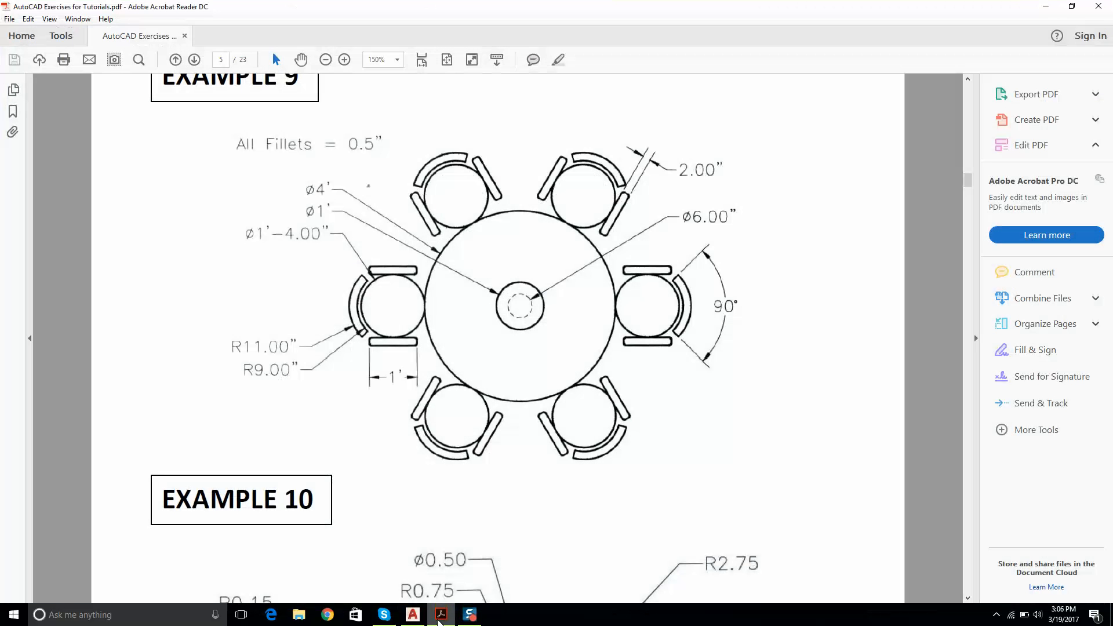
pyautogui.click(441, 619)
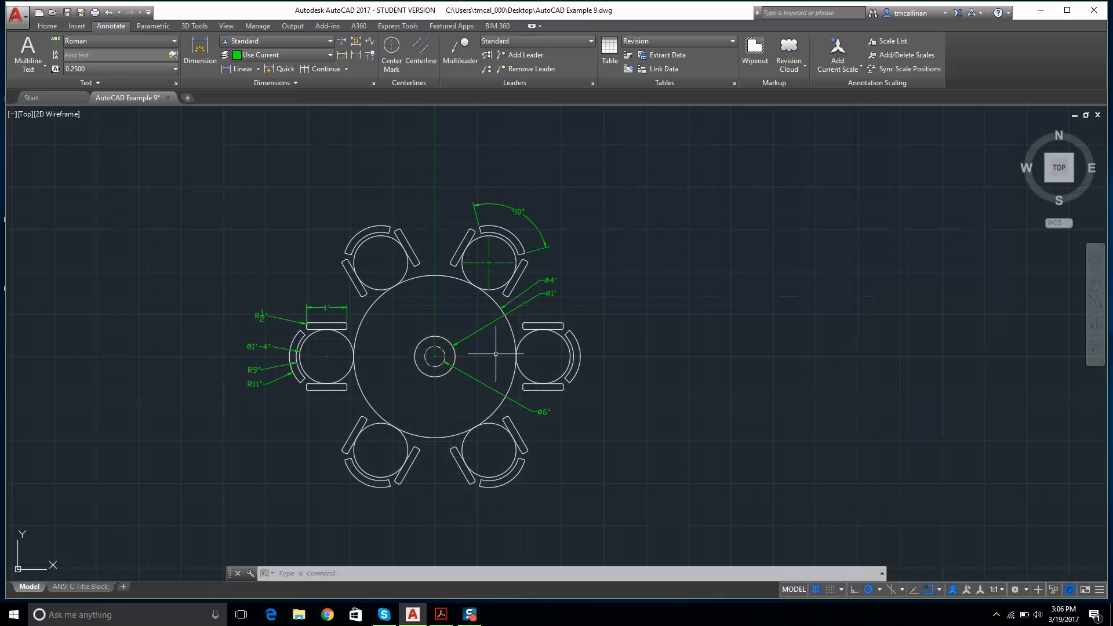
# Step: Dimension the thickness of the upper-left chair's right armrest with an aligned dimension placed beyond its upper end
pyautogui.press('Escape')
pyautogui.press('Escape')
pyautogui.scroll(5, 452, 230)
pyautogui.scroll(2, 424, 226)
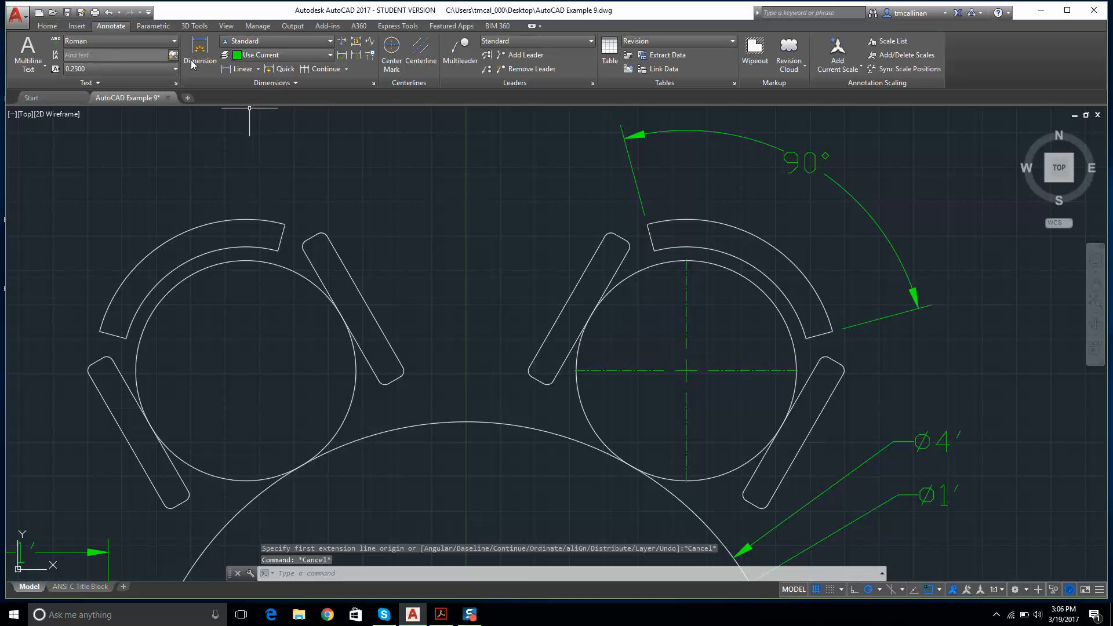
pyautogui.click(193, 64)
pyautogui.scroll(4, 278, 248)
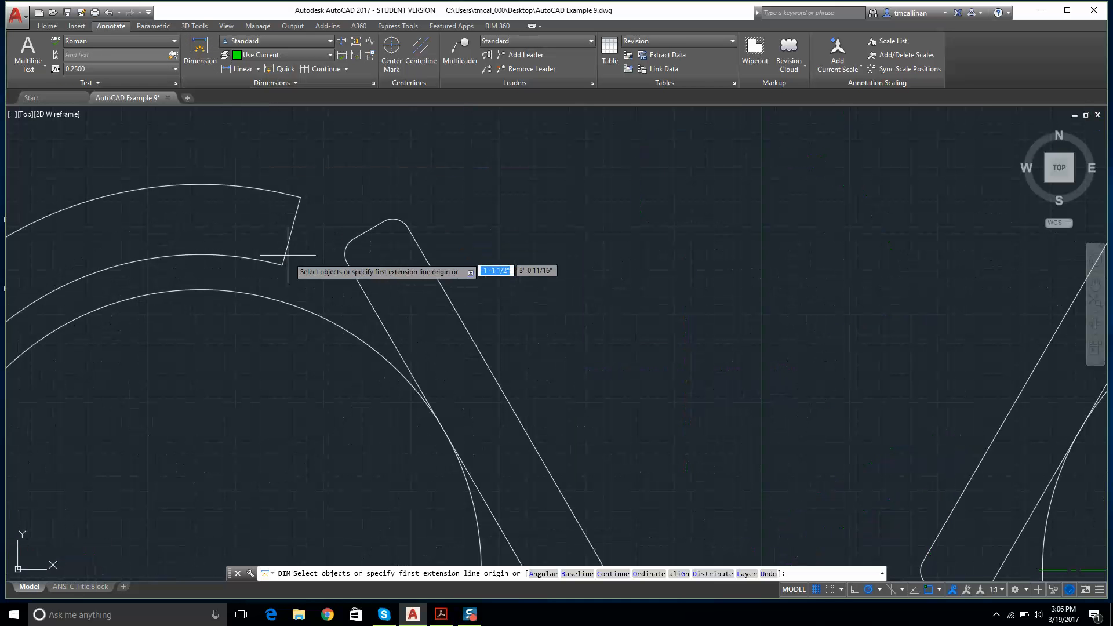
pyautogui.click(347, 262)
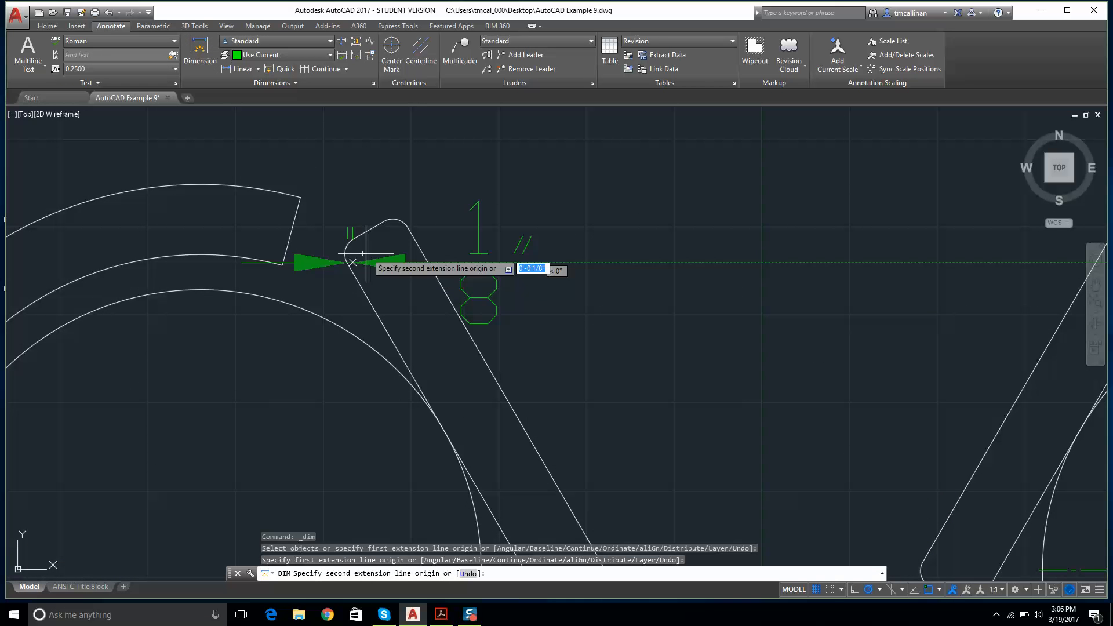
pyautogui.click(411, 230)
pyautogui.scroll(-5, 311, 161)
pyautogui.moveTo(354, 191); pyautogui.dragTo(366, 212, button='middle')
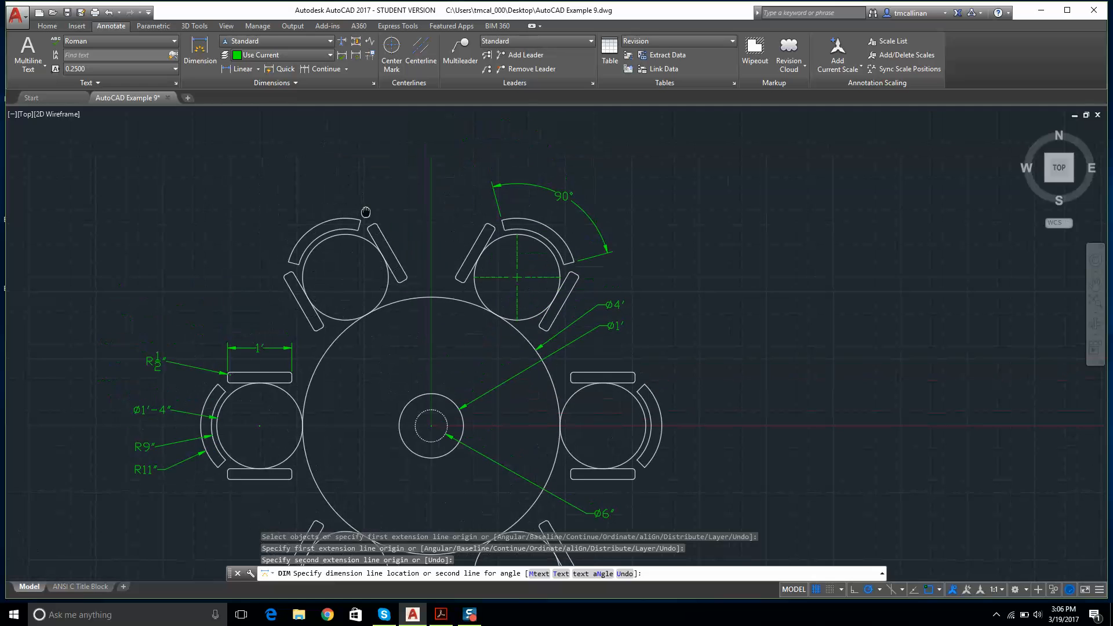
pyautogui.click(362, 192)
pyautogui.press('Escape')
pyautogui.scroll(-3, 386, 317)
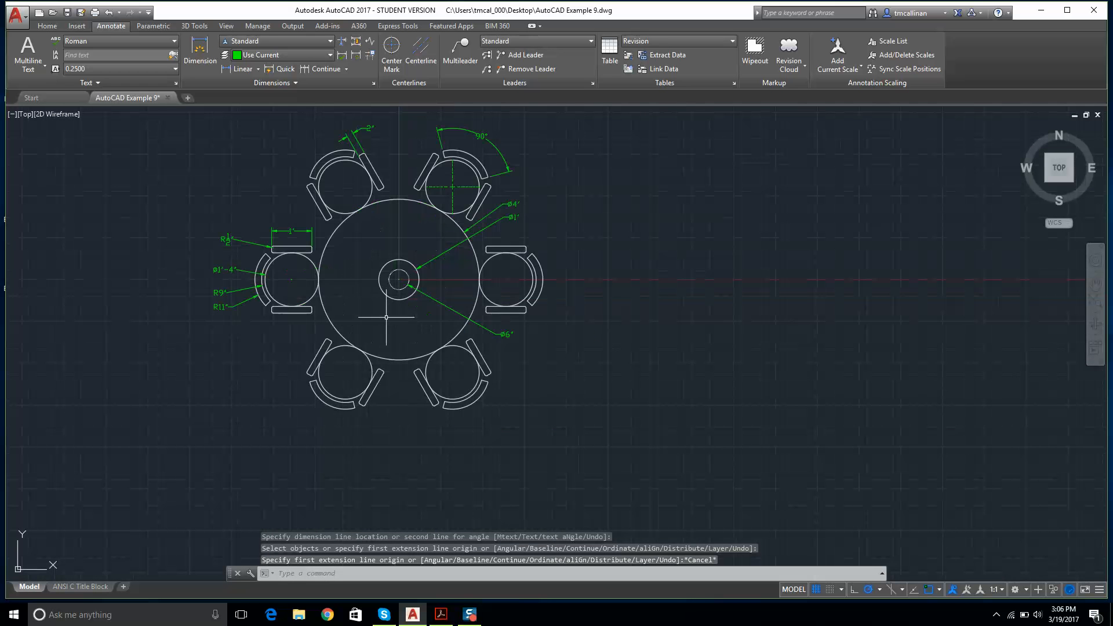
pyautogui.moveTo(337, 167); pyautogui.dragTo(350, 200, button='middle')
pyautogui.scroll(2, 392, 264)
pyautogui.moveTo(402, 266); pyautogui.dragTo(416, 270, button='middle')
pyautogui.scroll(-2, 412, 268)
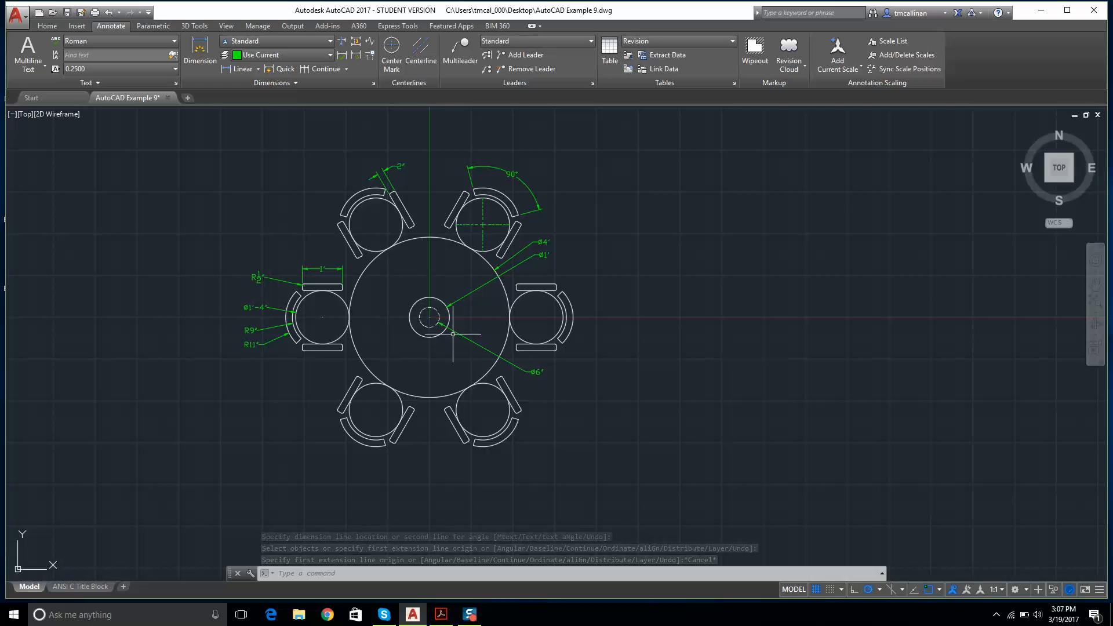
# Step: Create a rectangular viewport on the ANSI C Title Block layout using the Fit option
pyautogui.click(87, 585)
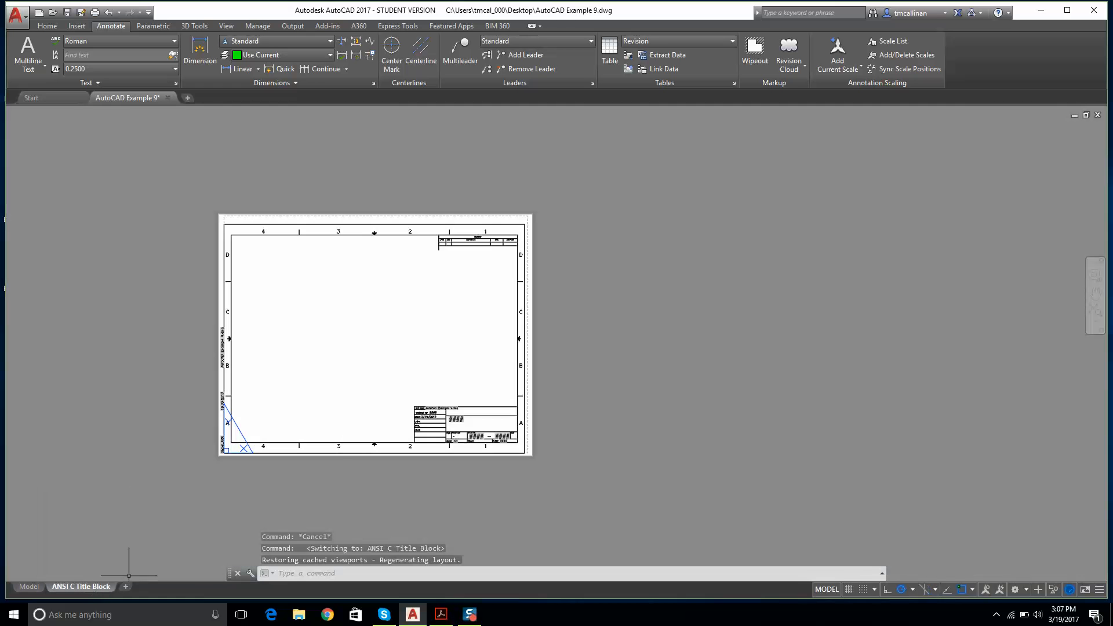
pyautogui.moveTo(335, 319); pyautogui.dragTo(385, 294, button='middle')
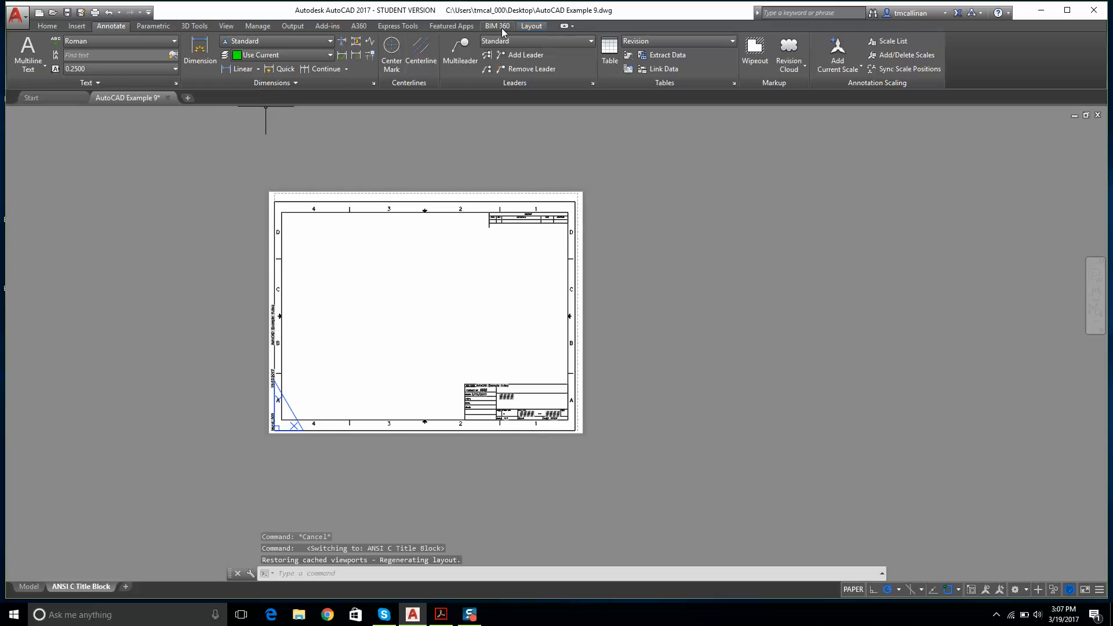
pyautogui.click(530, 26)
pyautogui.click(87, 55)
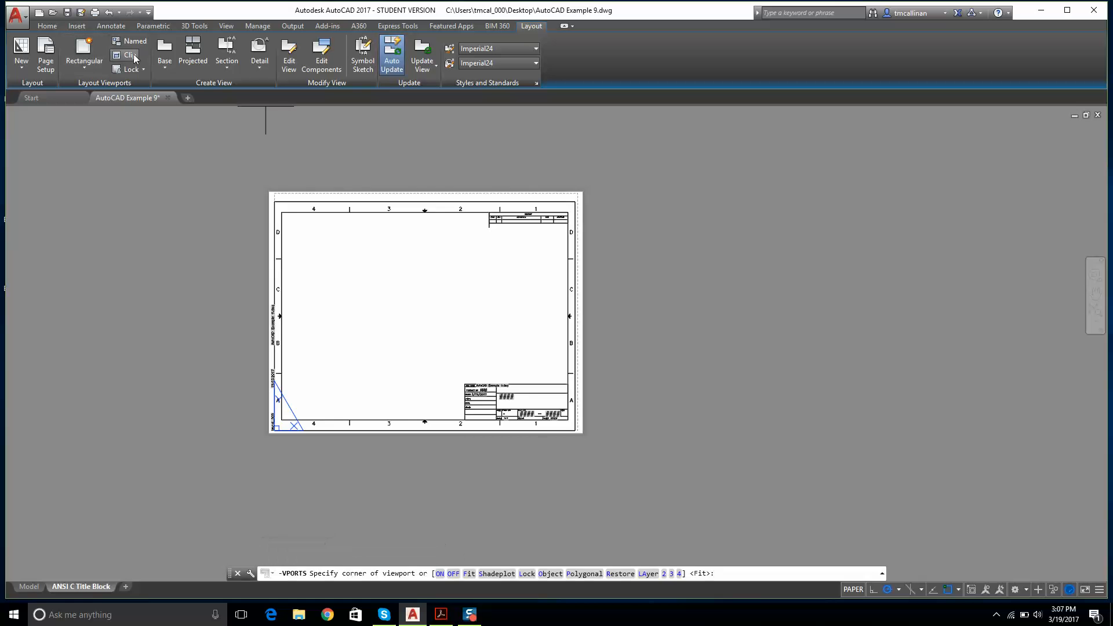
pyautogui.press('Return')
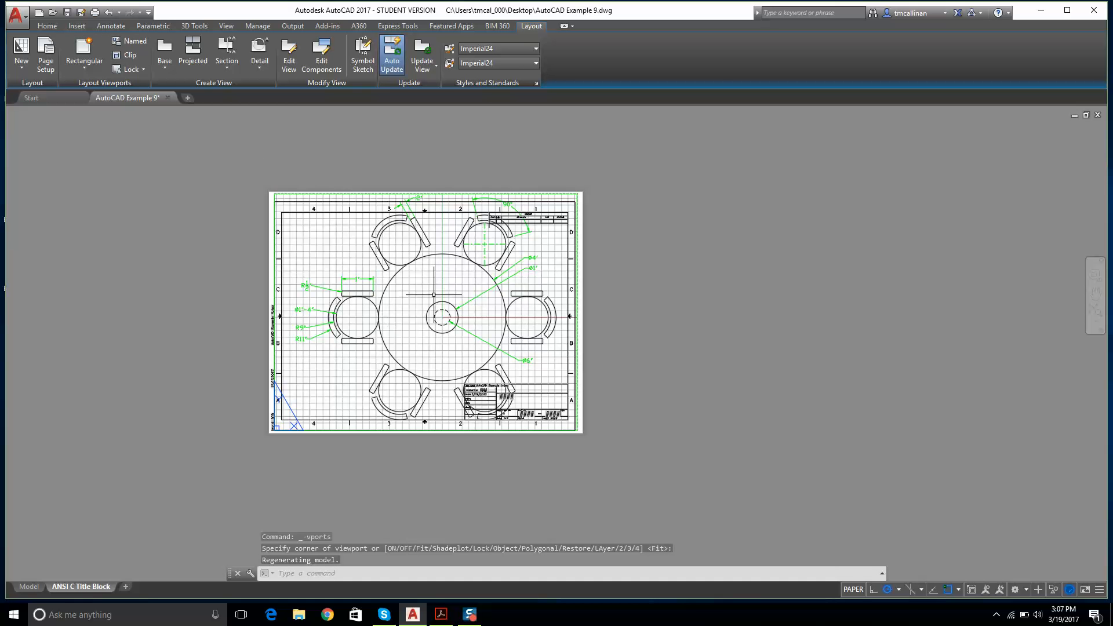
# Step: Delete the fitted viewport from the title block layout and return to model space
pyautogui.press('Escape')
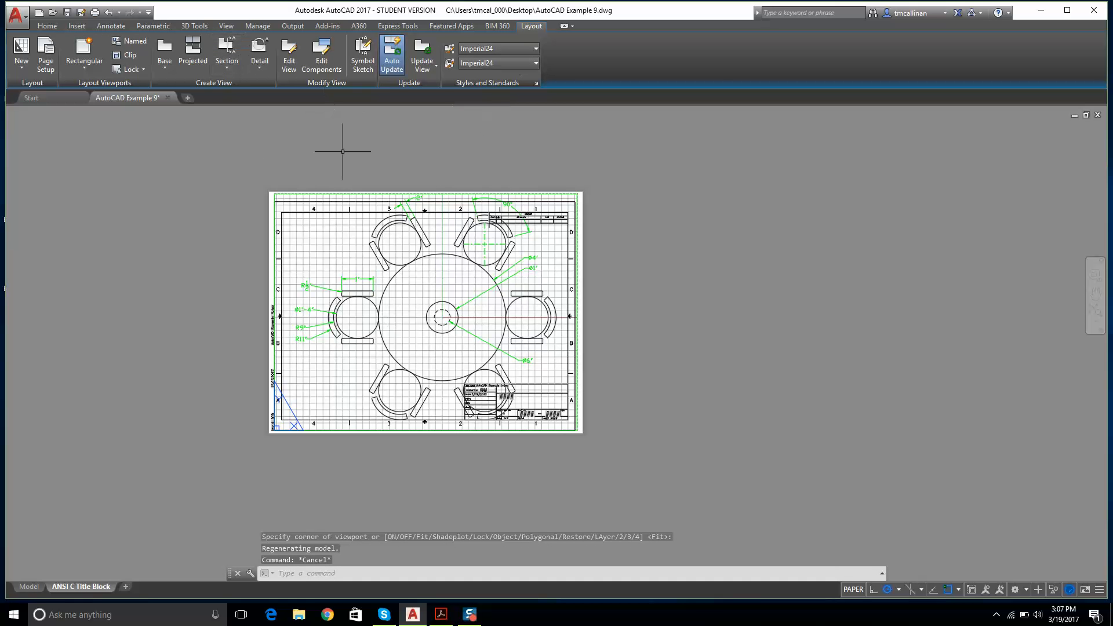
pyautogui.click(335, 195)
pyautogui.press('Delete')
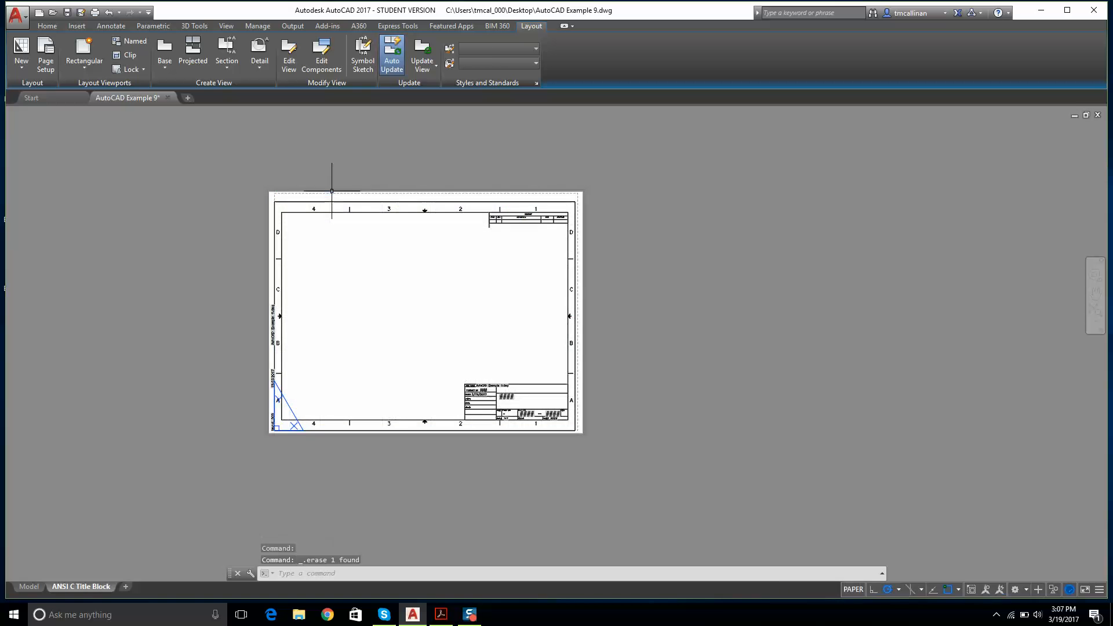
pyautogui.click(16, 589)
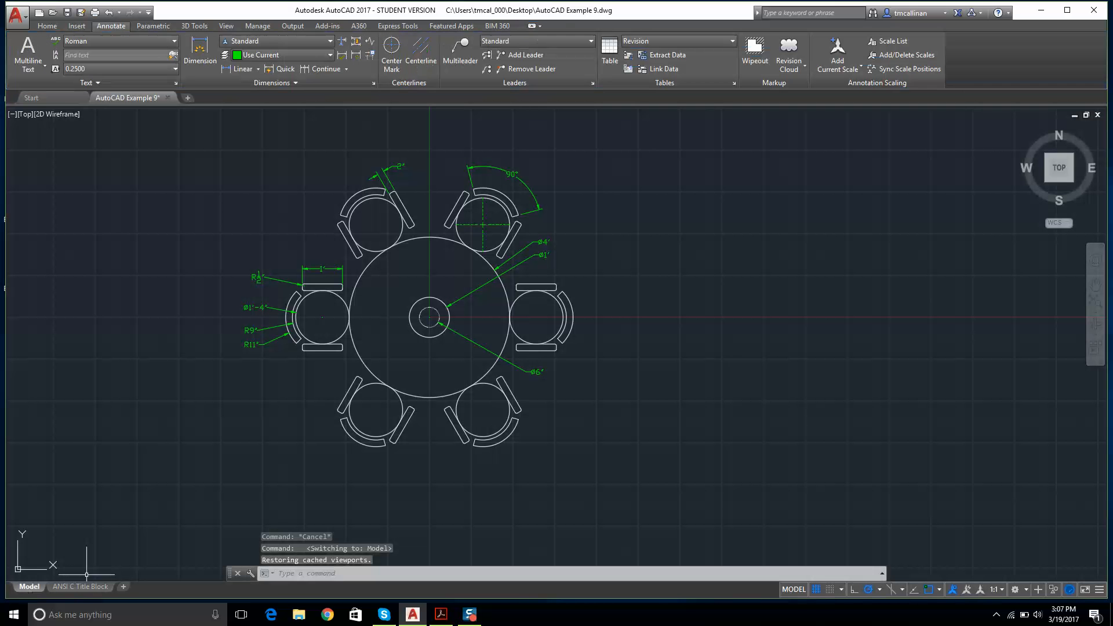
# Step: Turn off the grid display in model space
pyautogui.click(817, 588)
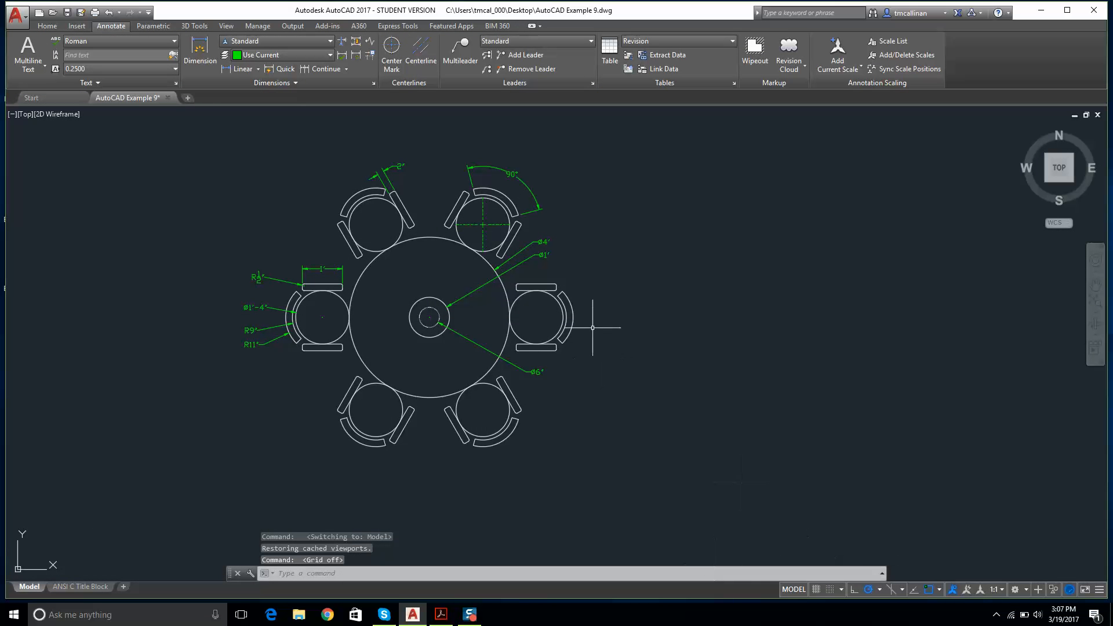
pyautogui.press('Escape')
pyautogui.moveTo(393, 245); pyautogui.dragTo(445, 246, button='middle')
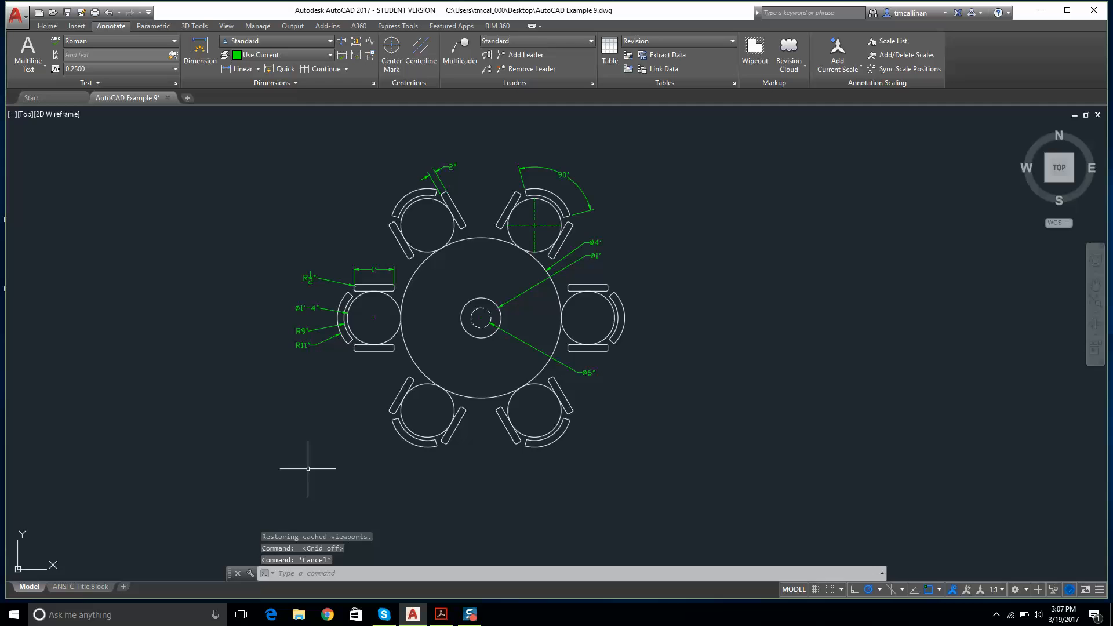
# Step: Create a rectangular viewport on the ANSI C Title Block layout using the Fit option
pyautogui.click(78, 588)
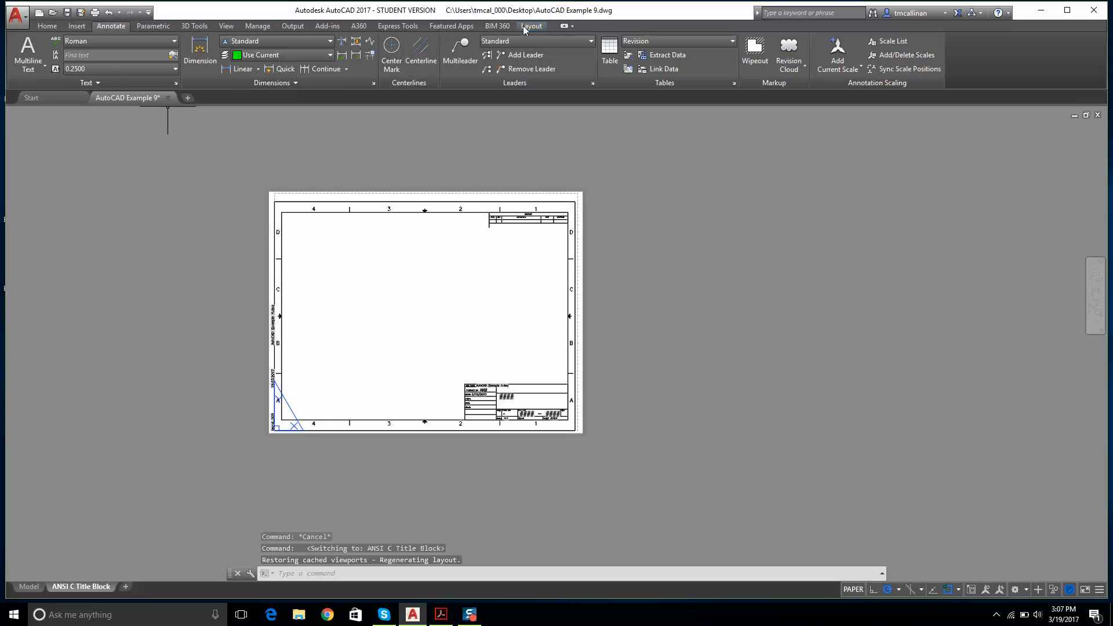
pyautogui.click(523, 26)
pyautogui.click(84, 52)
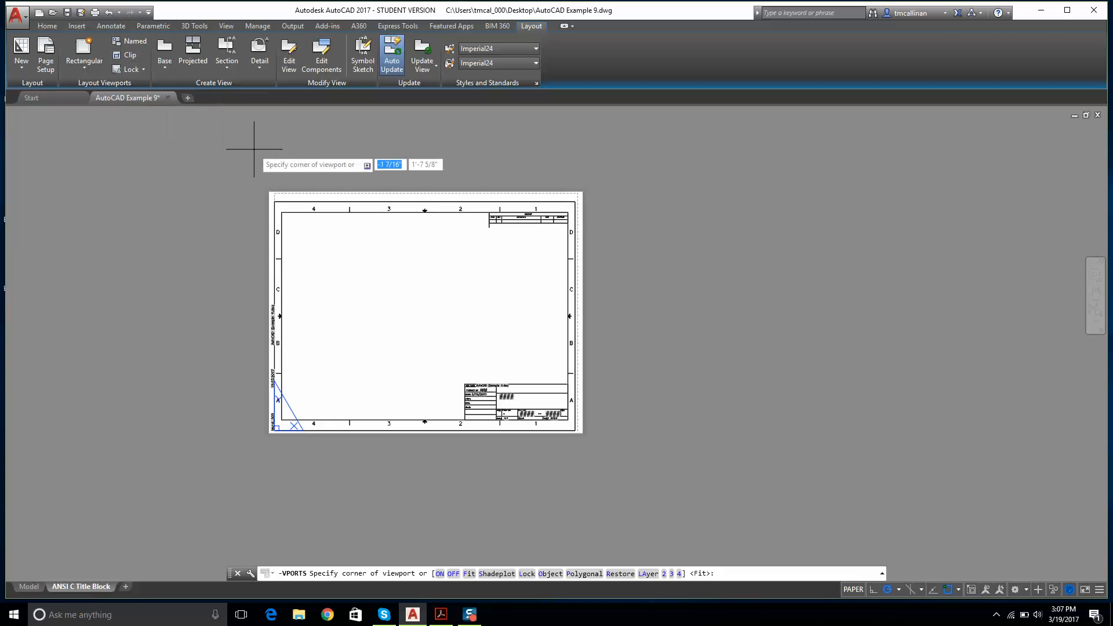
pyautogui.press('Return')
pyautogui.scroll(-2, 481, 275)
pyautogui.scroll(4, 451, 306)
pyautogui.click(444, 267)
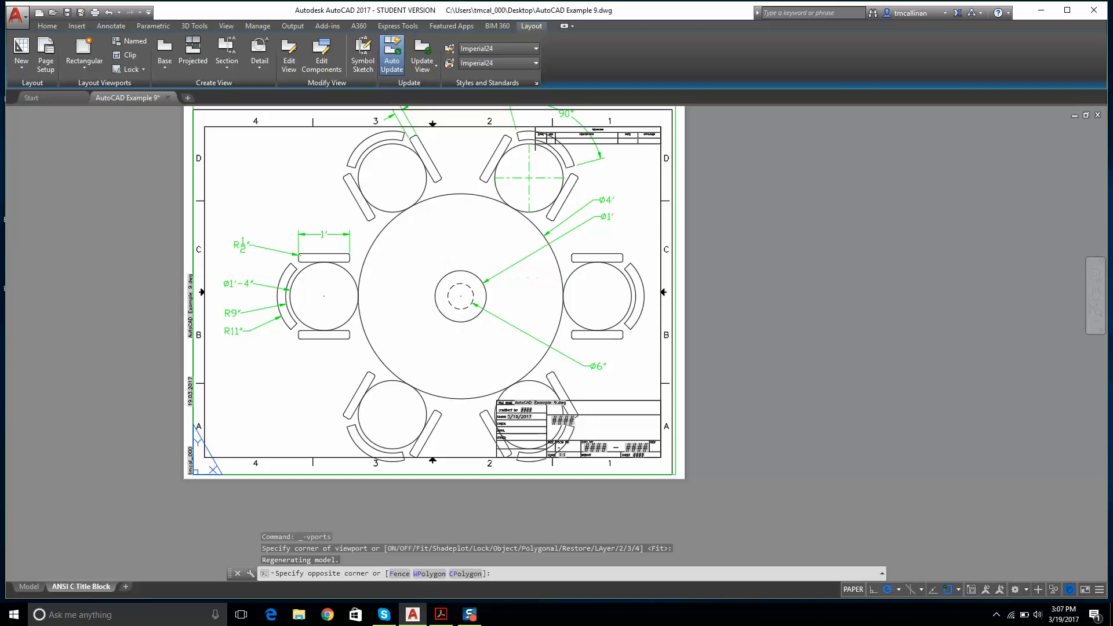
# Step: Activate the fitted viewport and shrink and shift the table view so it fits inside the title block border
pyautogui.doubleClick(446, 262)
pyautogui.scroll(-2, 445, 262)
pyautogui.scroll(2, 447, 261)
pyautogui.scroll(-2, 464, 266)
pyautogui.moveTo(487, 271); pyautogui.dragTo(439, 270, button='middle')
pyautogui.scroll(2, 440, 271)
pyautogui.scroll(-2, 439, 271)
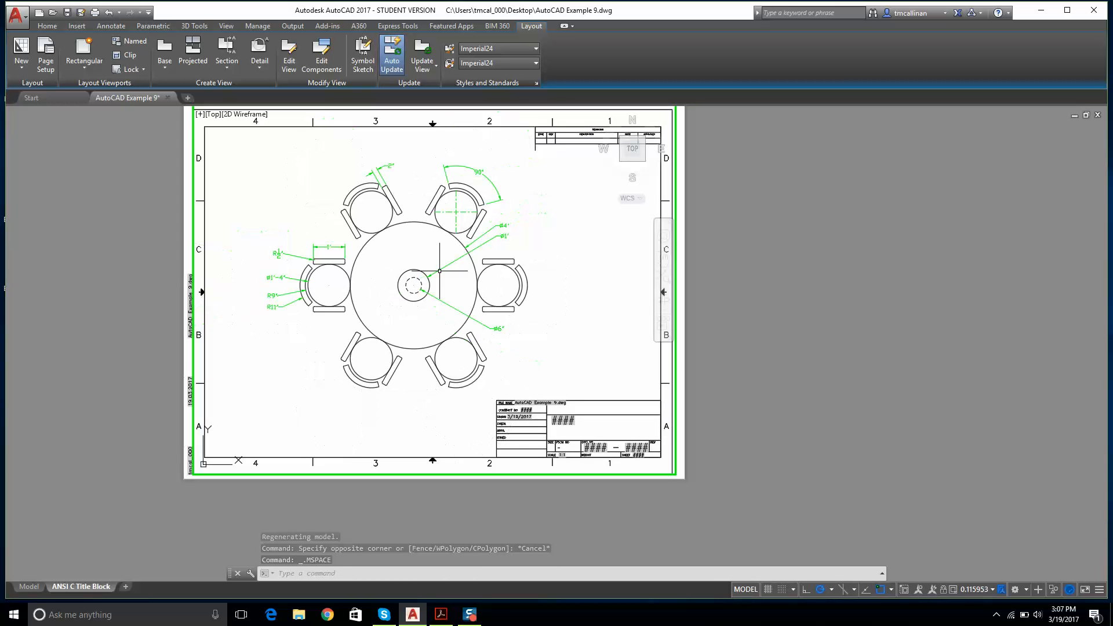
# Step: Try to enlarge the table inside the viewport with Zoom Window and recentre it on the sheet
pyautogui.click(664, 288)
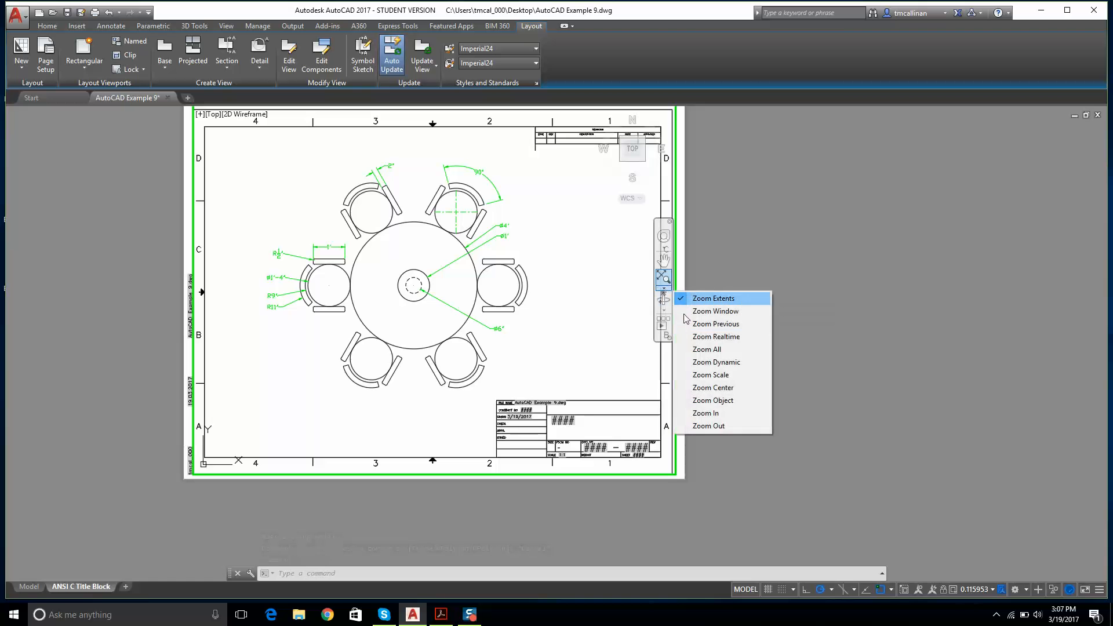
pyautogui.click(713, 311)
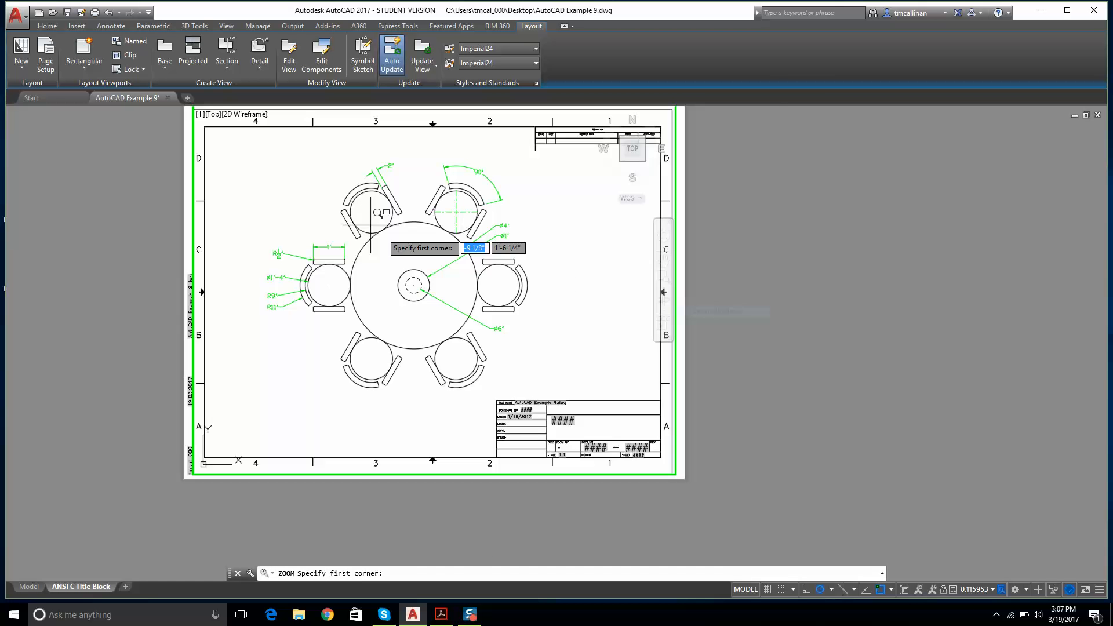
pyautogui.click(221, 132)
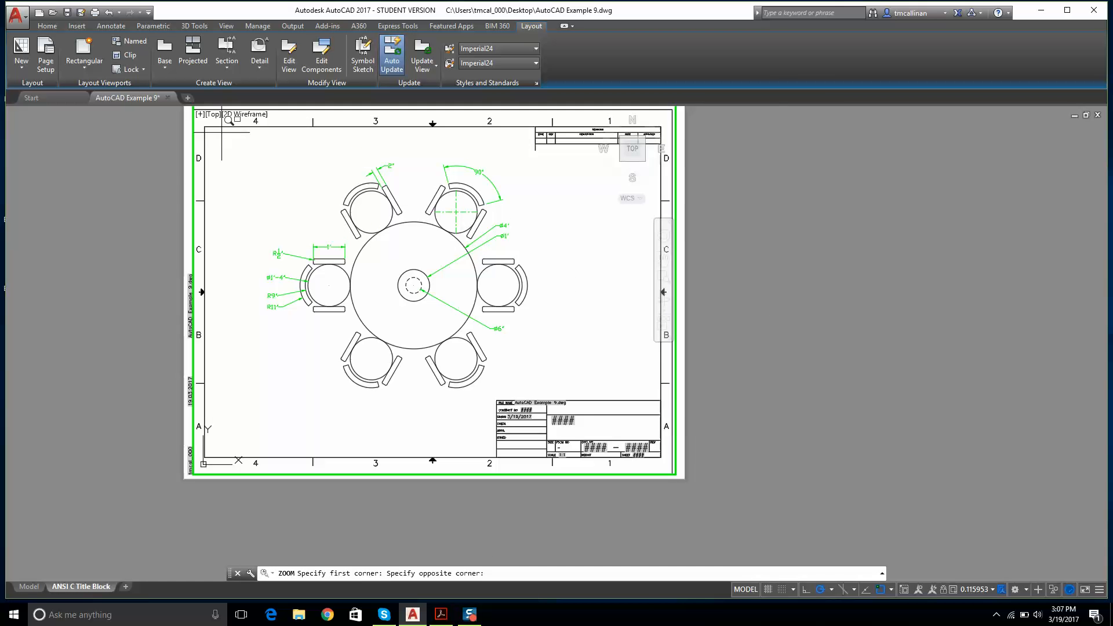
pyautogui.click(614, 409)
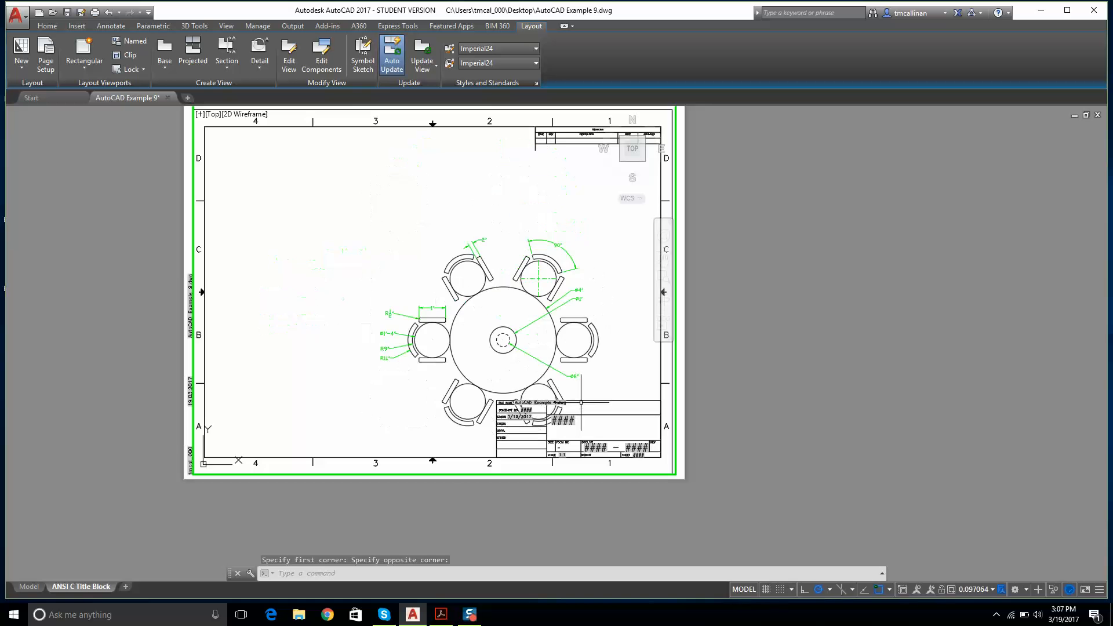
pyautogui.scroll(2, 441, 284)
pyautogui.moveTo(448, 293); pyautogui.dragTo(455, 318, button='middle')
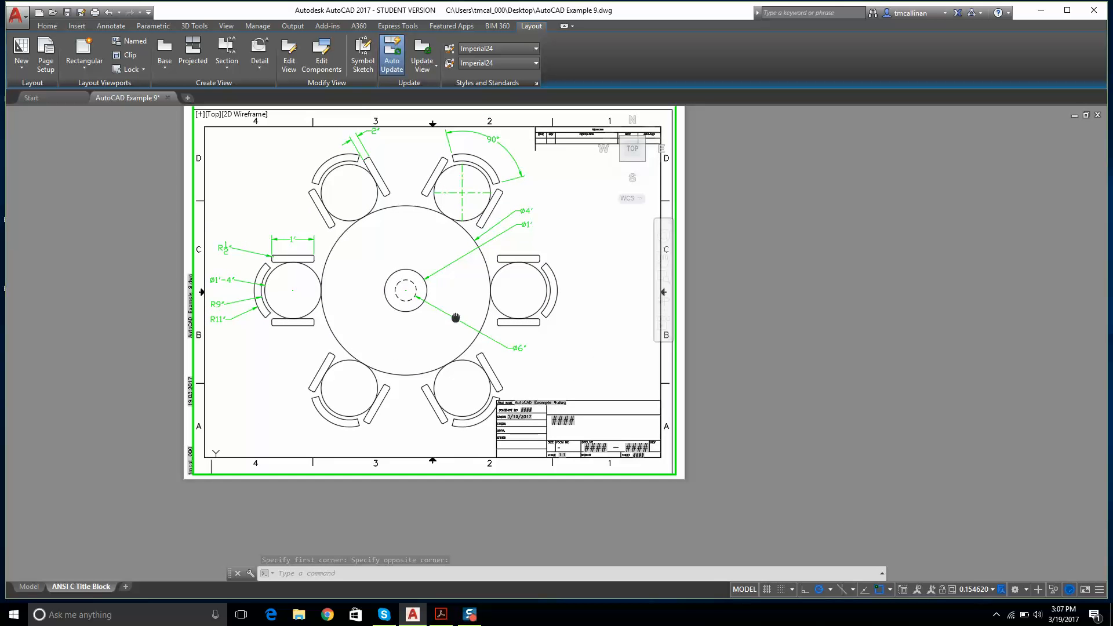
pyautogui.middleClick(461, 322)
pyautogui.middleClick(461, 323)
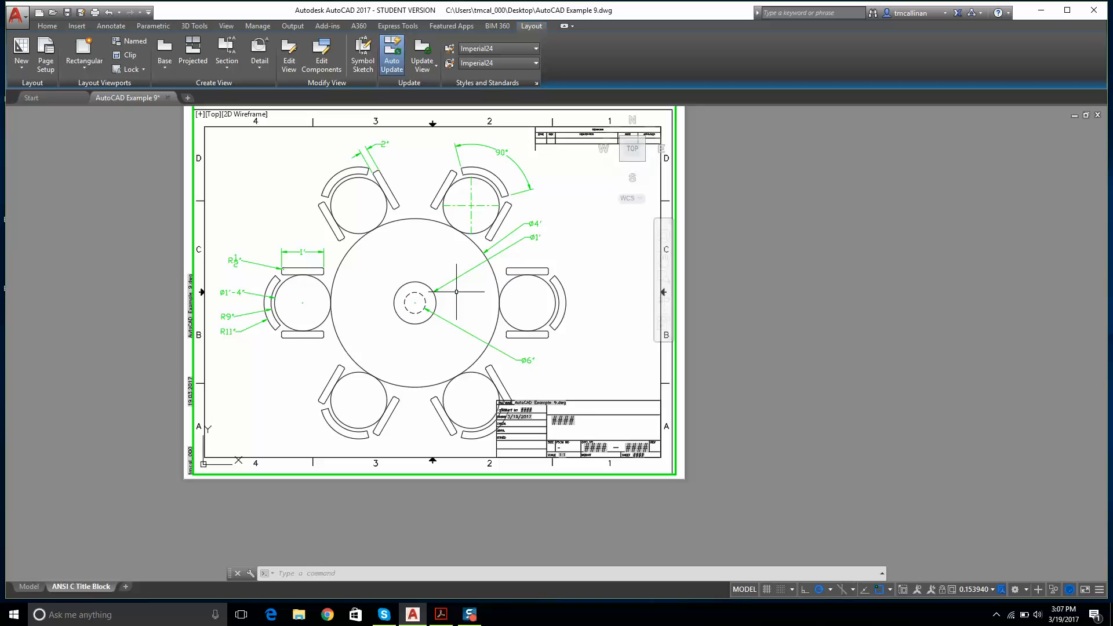
# Step: Frame the table and chairs in the viewport with Zoom Window and shift the view clear of the title block
pyautogui.scroll(-2, 456, 291)
pyautogui.moveTo(285, 164); pyautogui.dragTo(502, 334)
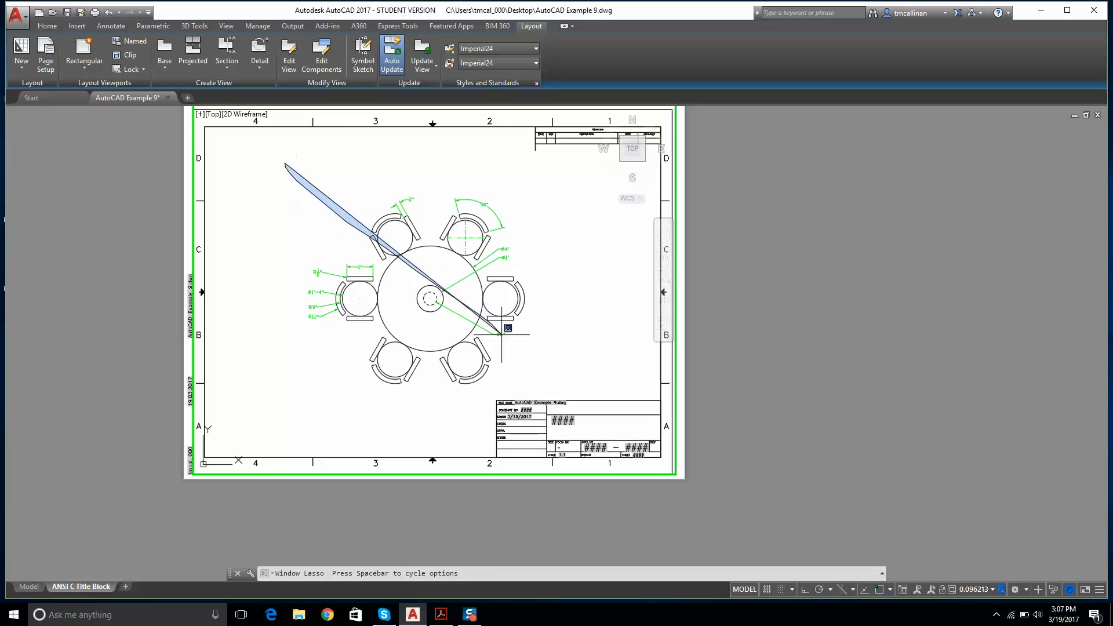
pyautogui.press('Escape')
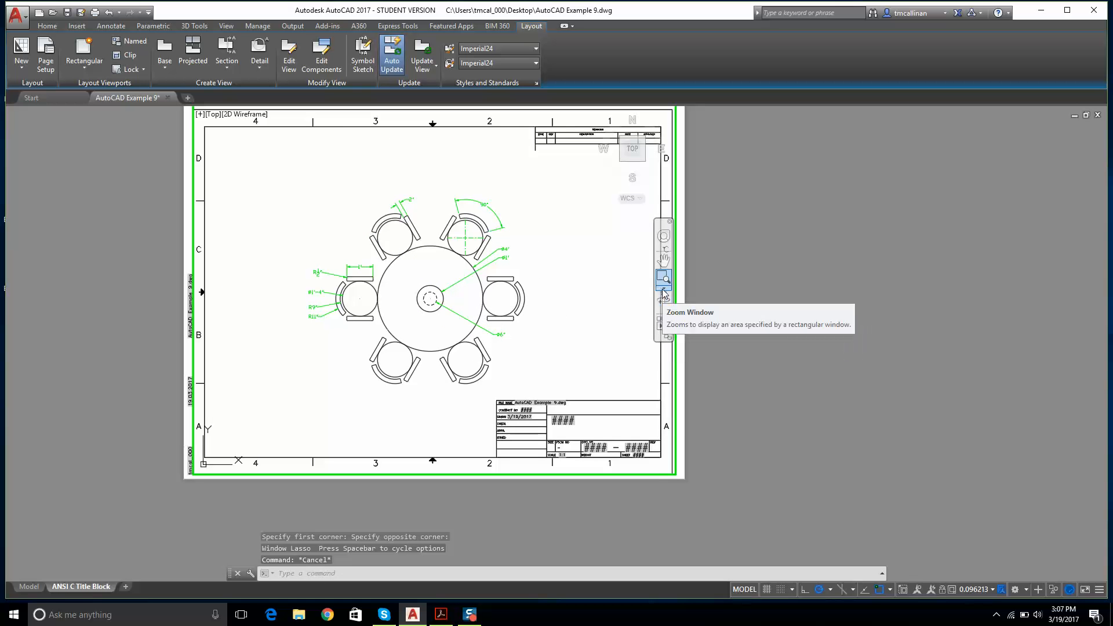
pyautogui.click(664, 289)
pyautogui.click(719, 310)
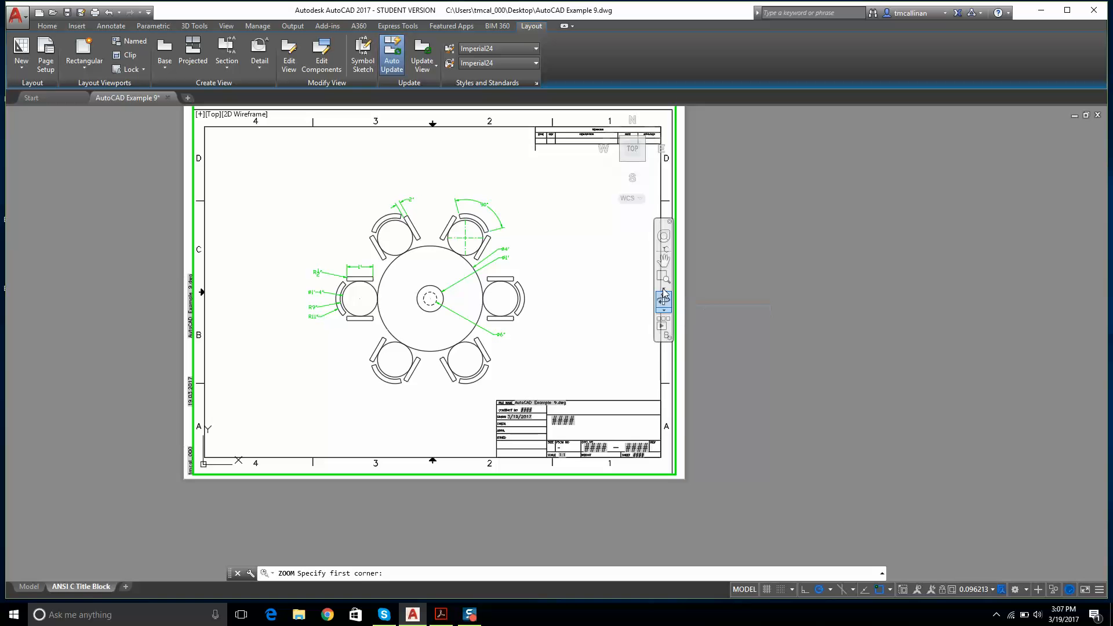
pyautogui.click(664, 296)
pyautogui.click(720, 309)
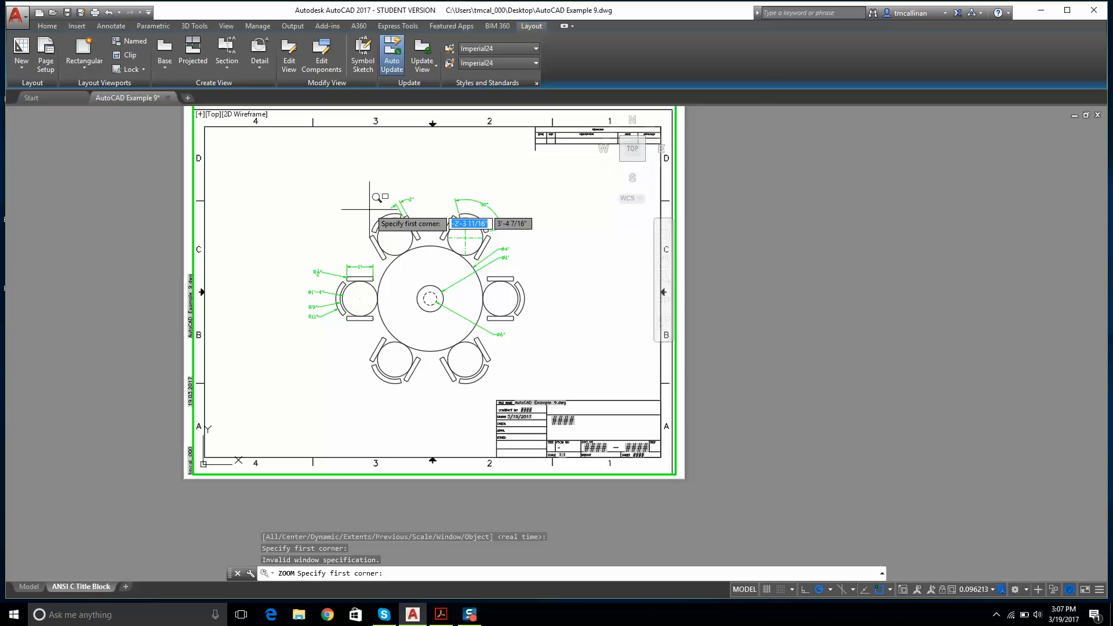
pyautogui.click(284, 166)
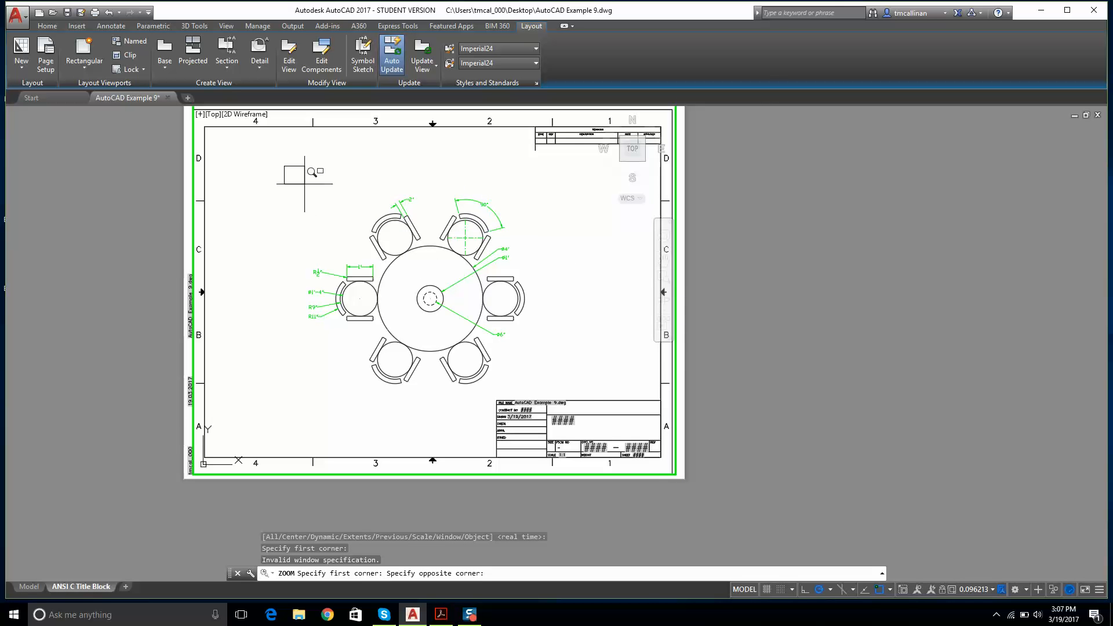
pyautogui.click(591, 423)
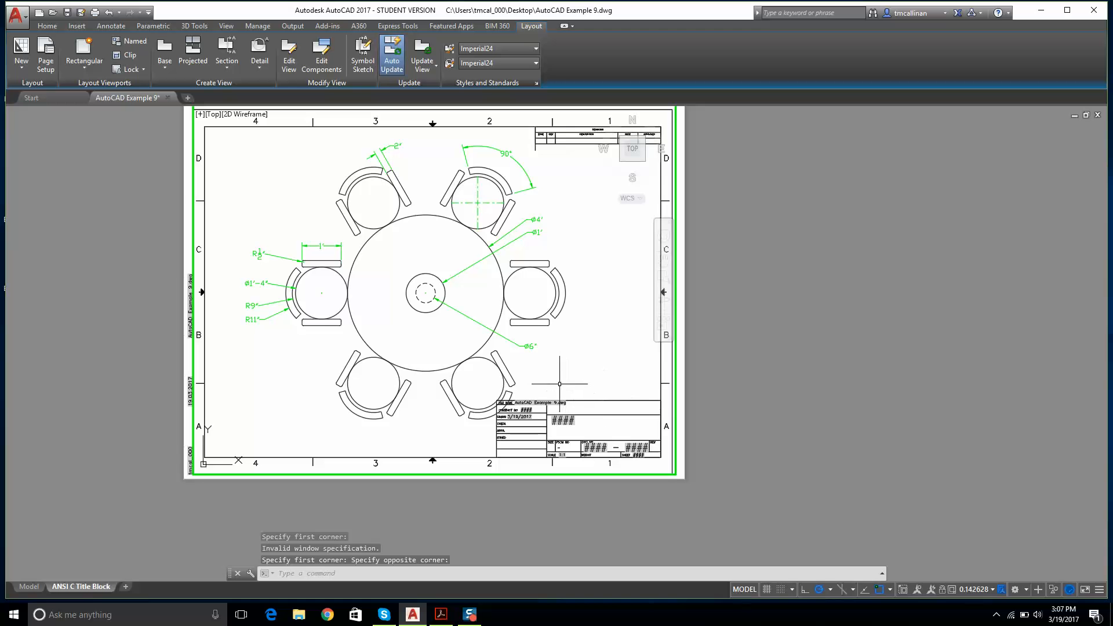
pyautogui.moveTo(560, 384); pyautogui.dragTo(536, 385, button='middle')
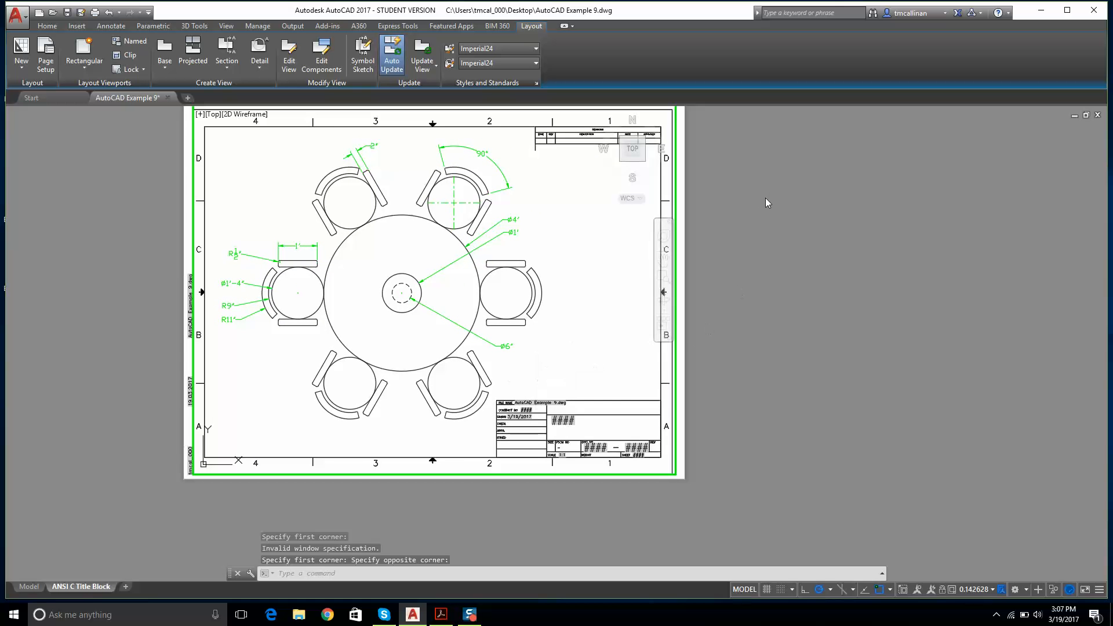
# Step: Return to paper space and inspect the table drawing on the title block sheet
pyautogui.click(744, 589)
pyautogui.press('Escape')
pyautogui.scroll(-2, 573, 363)
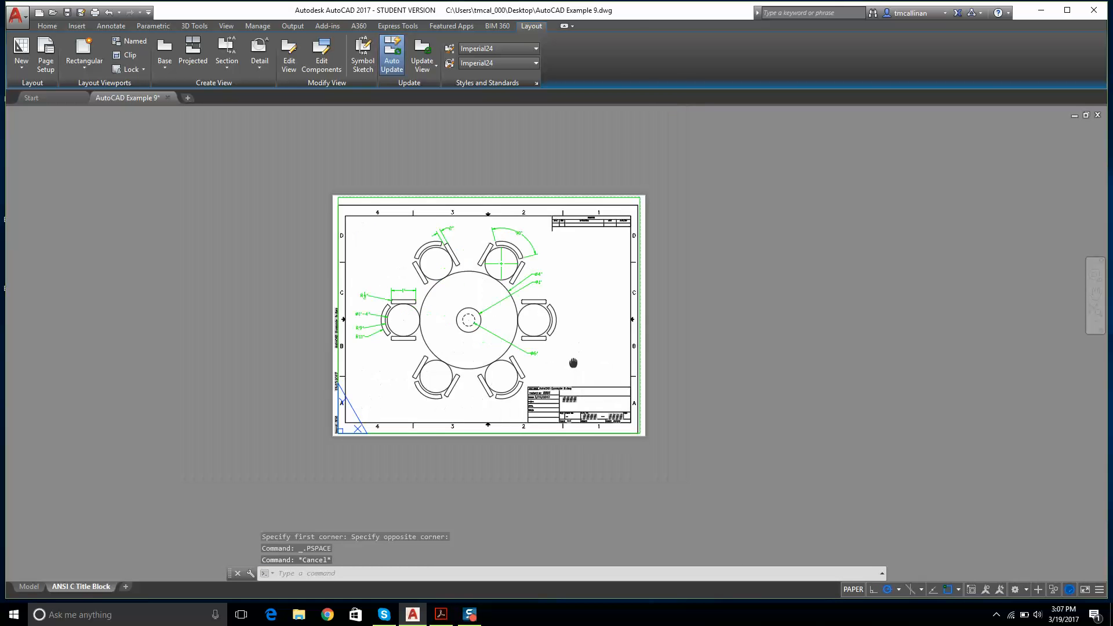
pyautogui.moveTo(574, 363); pyautogui.dragTo(595, 400, button='middle')
pyautogui.scroll(2, 504, 382)
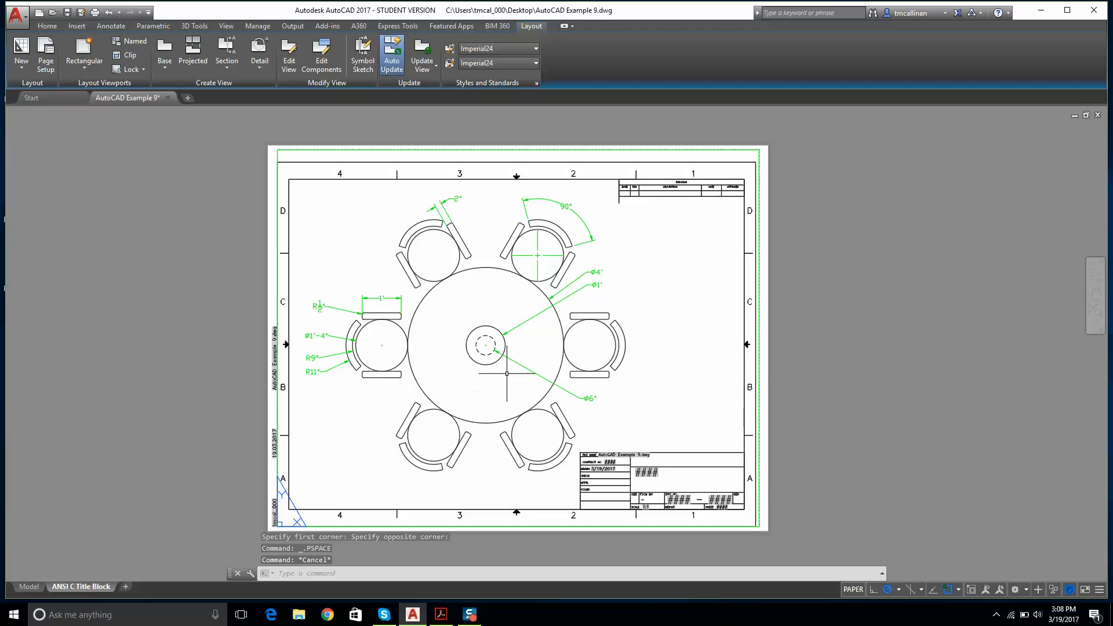
pyautogui.scroll(8, 676, 487)
pyautogui.scroll(-10, 609, 410)
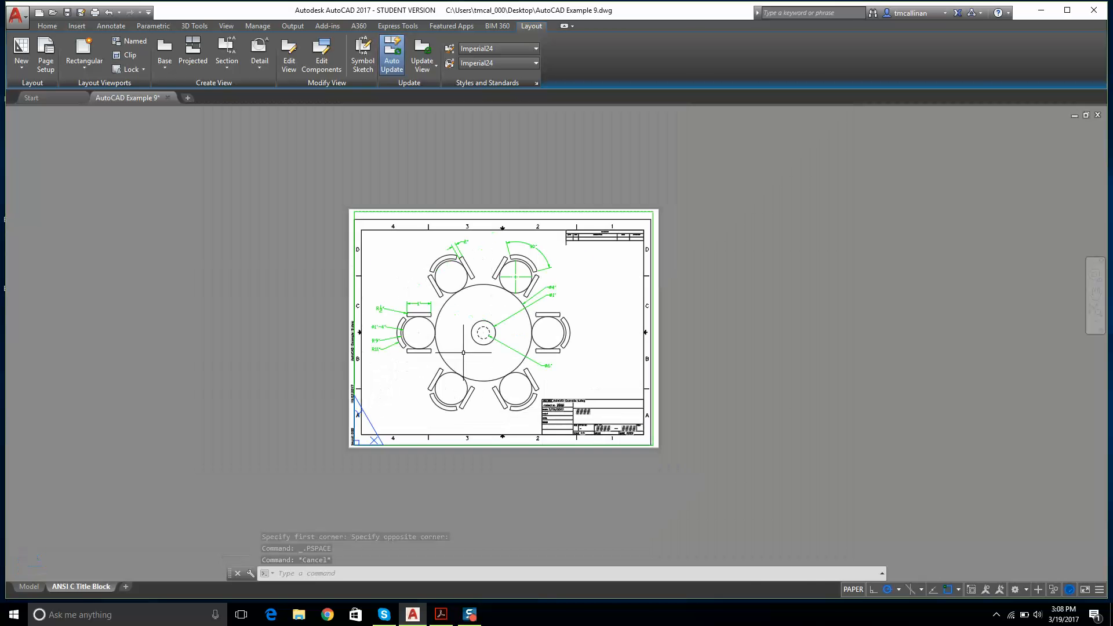
pyautogui.scroll(4, 463, 352)
pyautogui.scroll(-2, 493, 330)
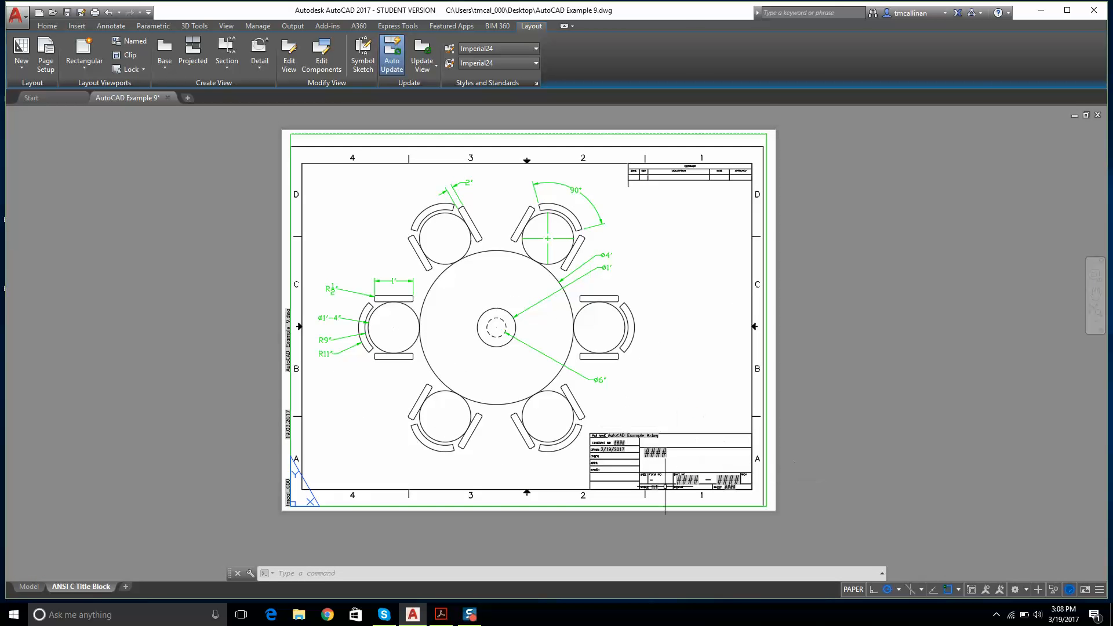
# Step: Open the title block's attributes for editing and set the sheet name to AUTOCAD LESSON
pyautogui.scroll(4, 665, 486)
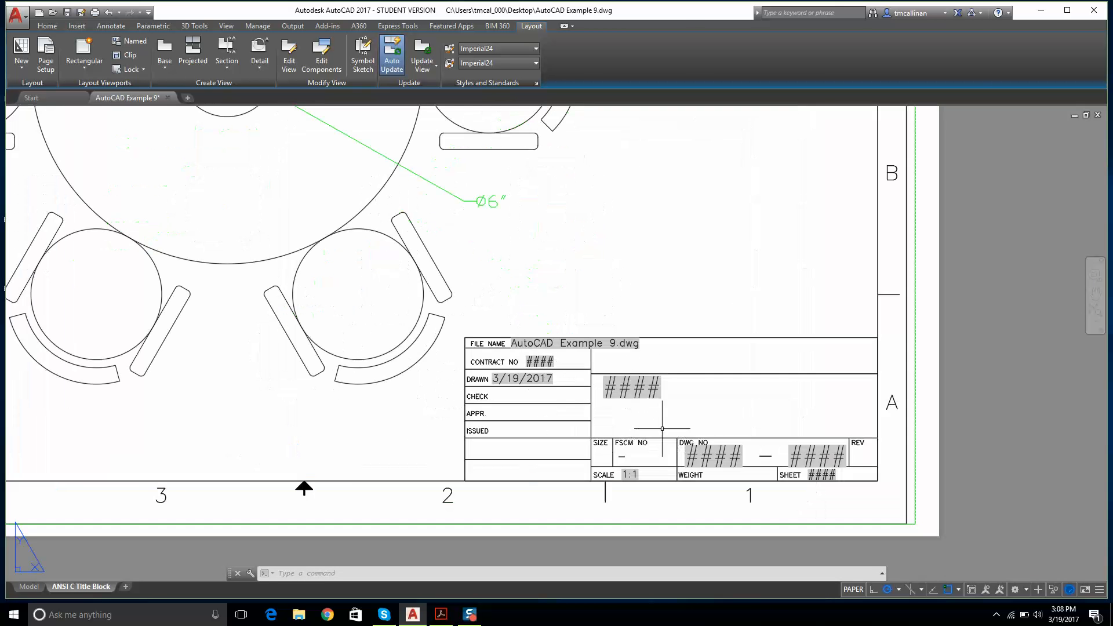
pyautogui.doubleClick(535, 367)
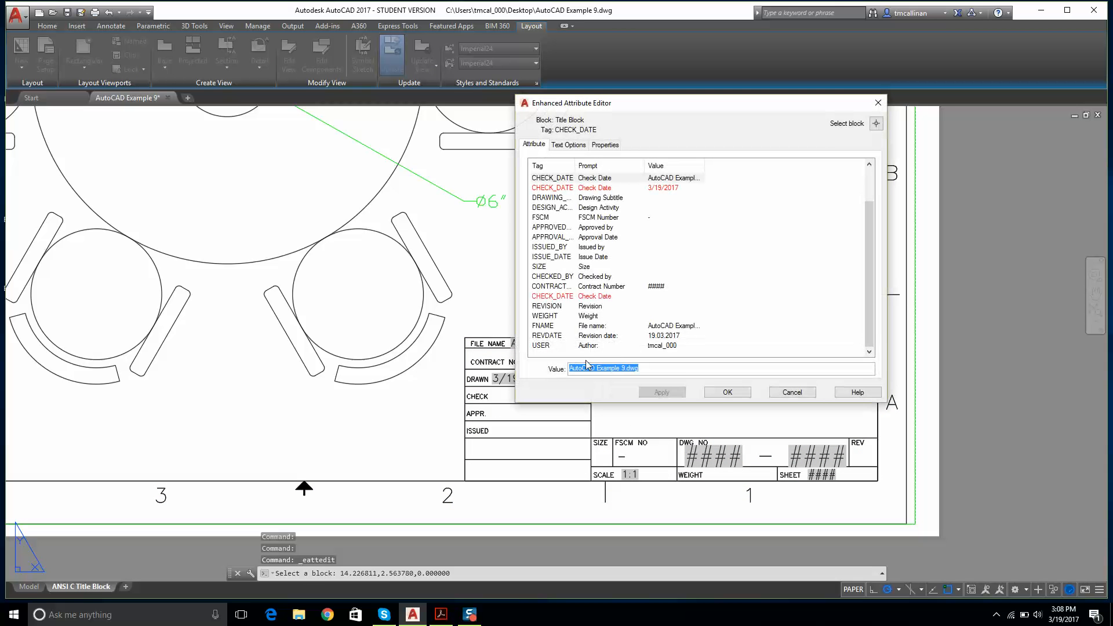
pyautogui.scroll(2, 665, 246)
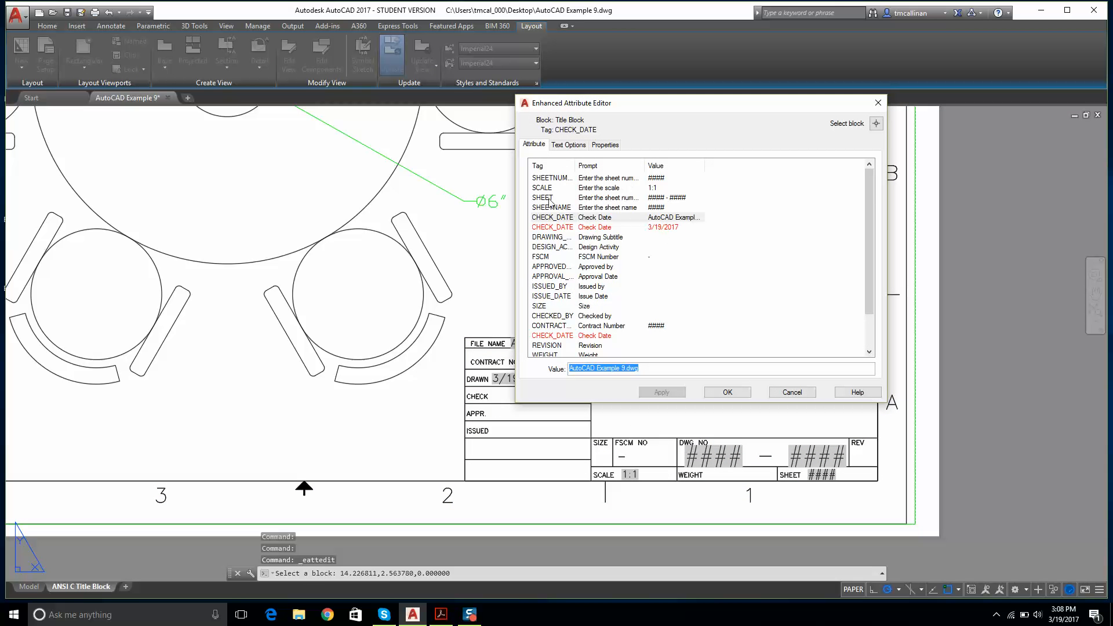
pyautogui.click(653, 208)
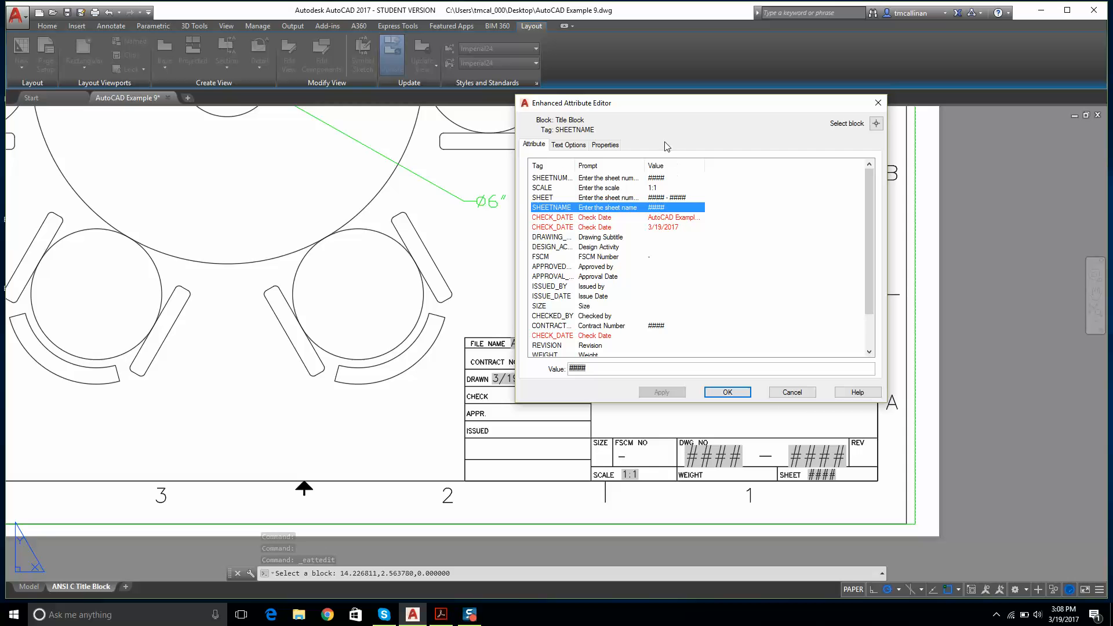
pyautogui.moveTo(672, 111); pyautogui.dragTo(569, 116)
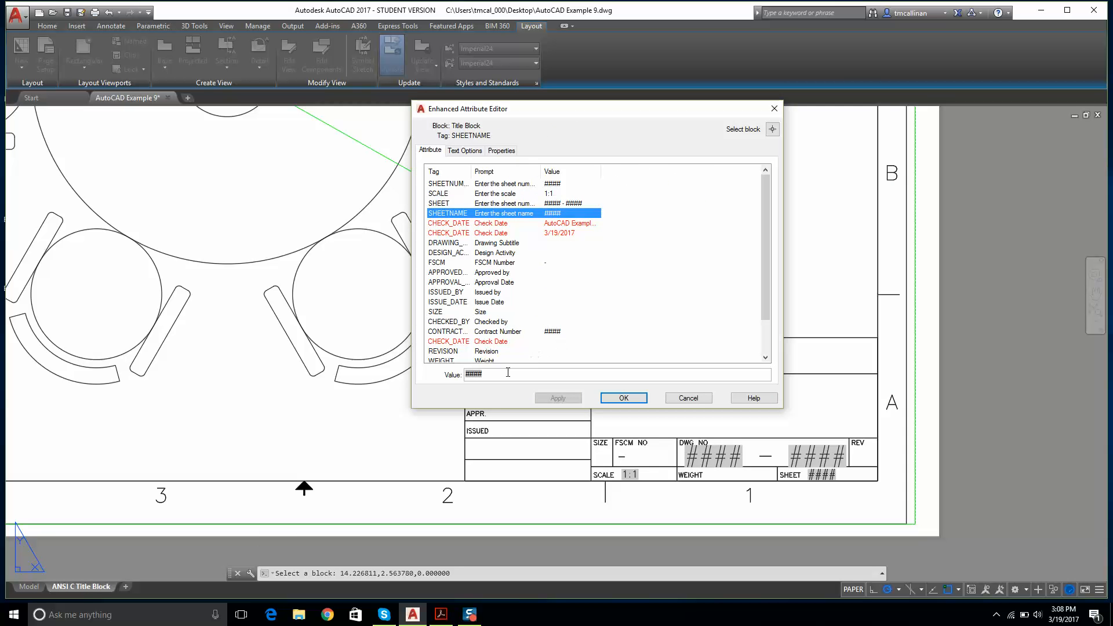
pyautogui.moveTo(508, 372); pyautogui.dragTo(423, 368)
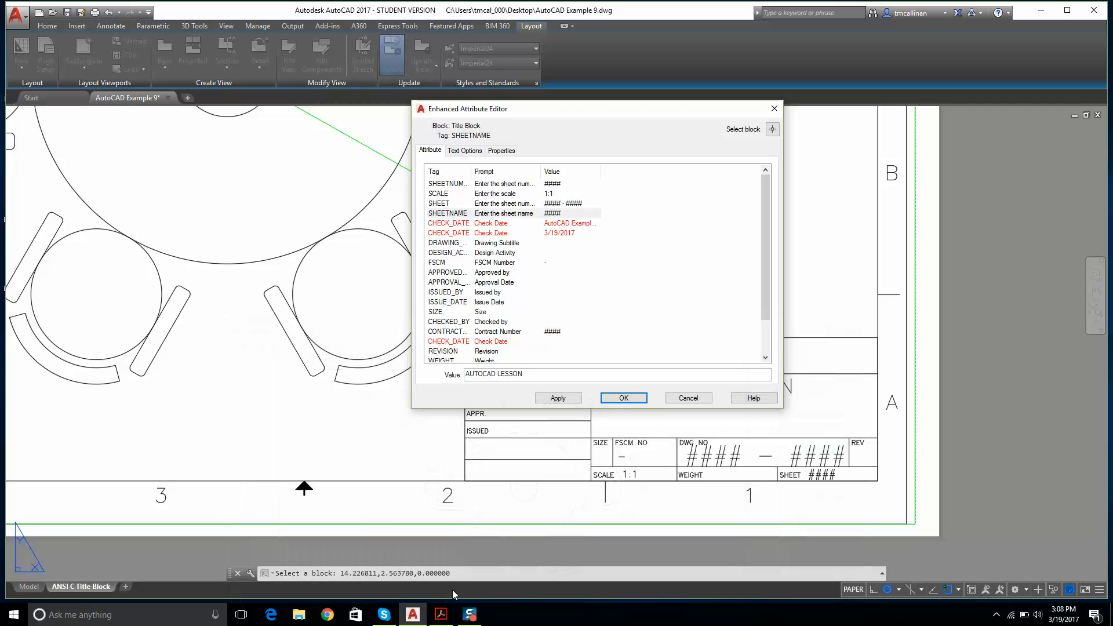
# Step: Change the title block's sheet name attribute to AUTOCAD EXAMPLE 9
pyautogui.press('BackSpace')
pyautogui.press('BackSpace')
pyautogui.press('BackSpace')
pyautogui.press('BackSpace')
pyautogui.press('BackSpace')
pyautogui.press('BackSpace')
pyautogui.write('EXANO')
pyautogui.press('BackSpace')
pyautogui.press('BackSpace')
pyautogui.write('MPLE')
# Step: Move the attribute editor clear of the title block and try sample text in the drawing subtitle attribute
pyautogui.click(535, 313)
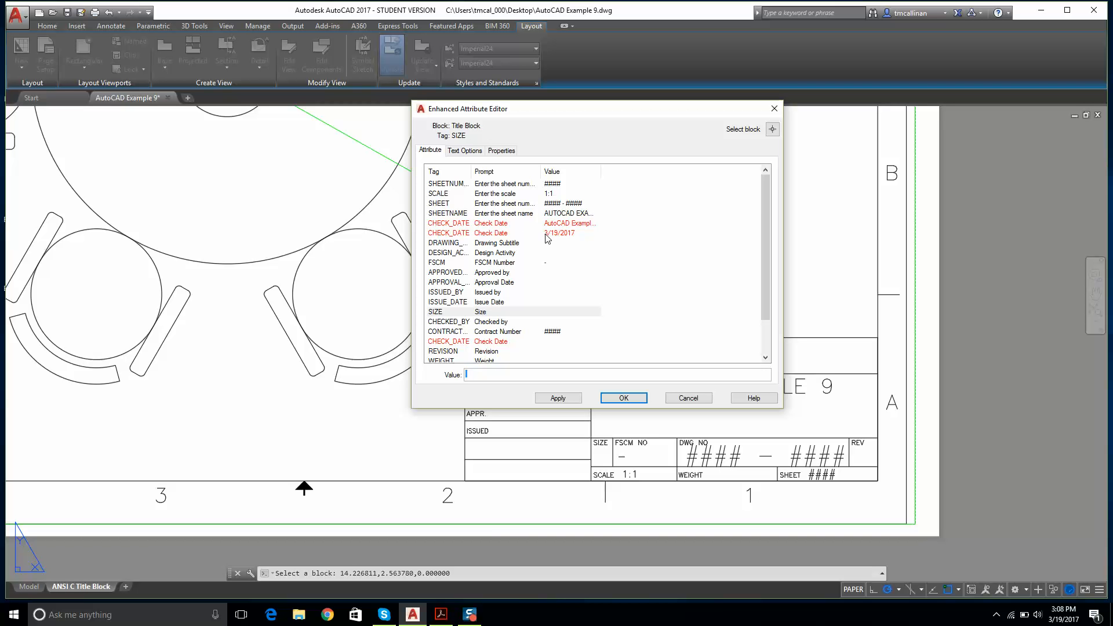
pyautogui.scroll(-2, 546, 238)
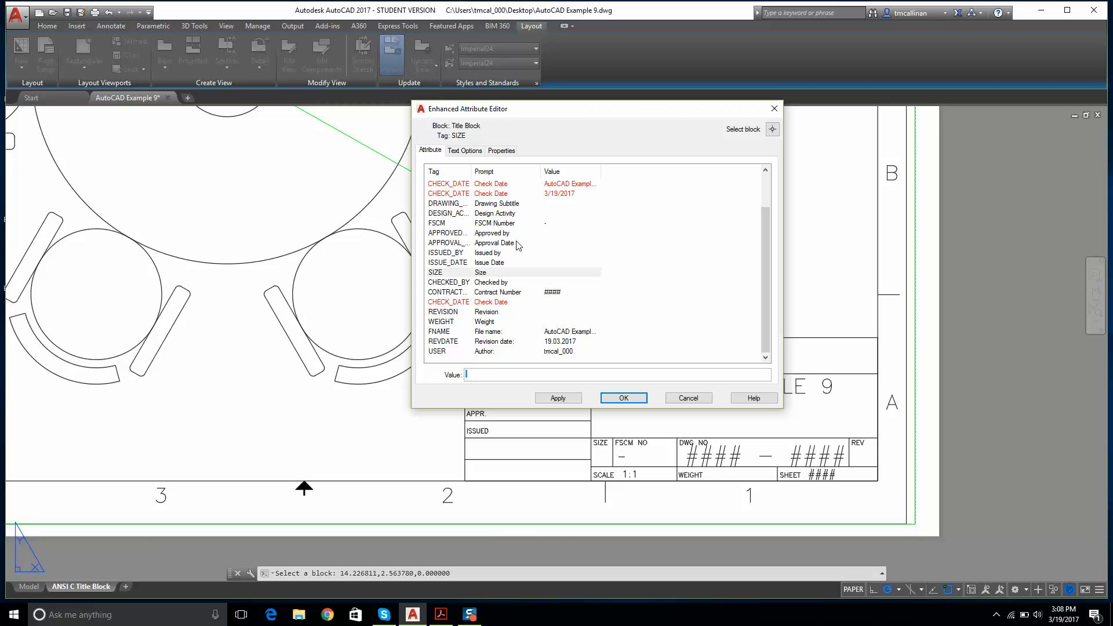
pyautogui.click(497, 204)
pyautogui.click(498, 214)
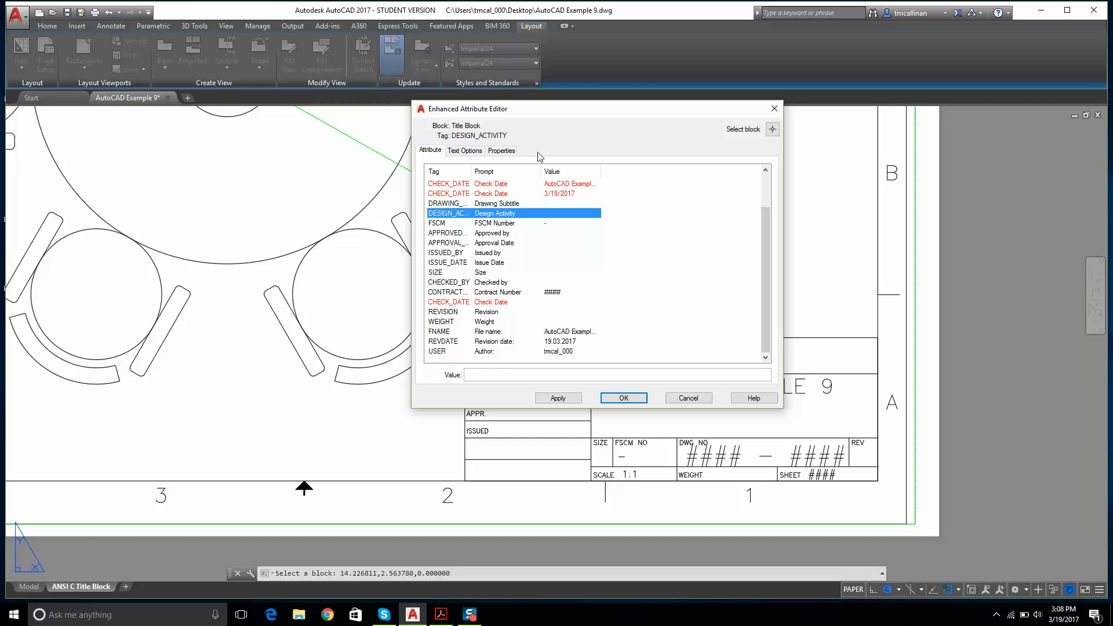
pyautogui.moveTo(542, 114)
pyautogui.mouseDown()
pyautogui.moveTo(788, 145)
pyautogui.moveTo(968, 188)
pyautogui.moveTo(623, 142)
pyautogui.moveTo(204, 143)
pyautogui.moveTo(192, 131)
pyautogui.moveTo(404, 111)
pyautogui.moveTo(358, 108)
pyautogui.mouseUp()
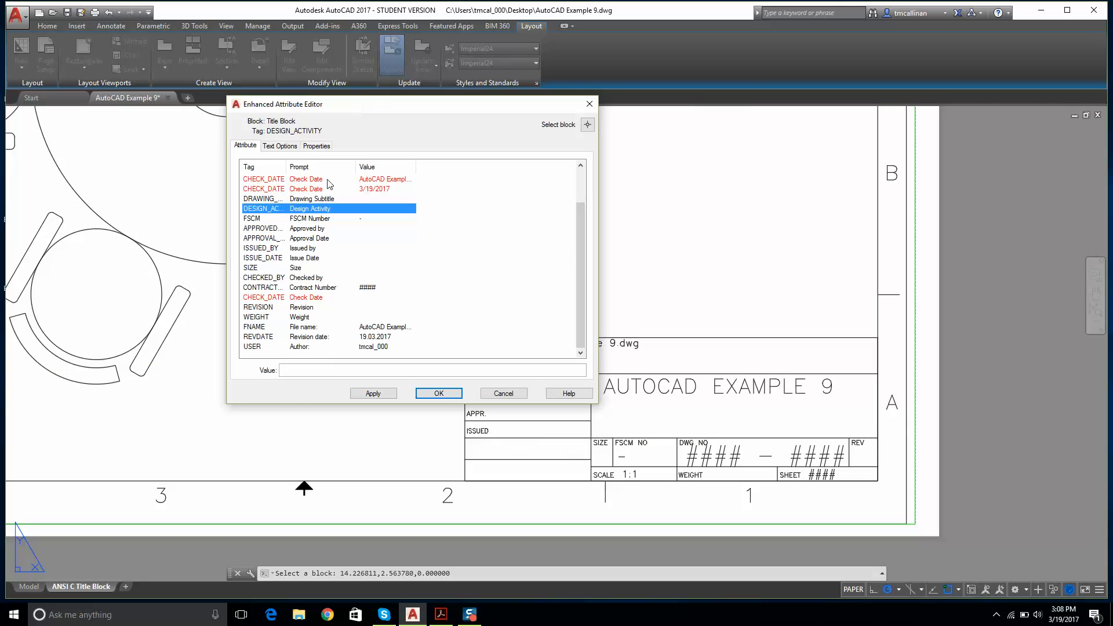
pyautogui.click(358, 199)
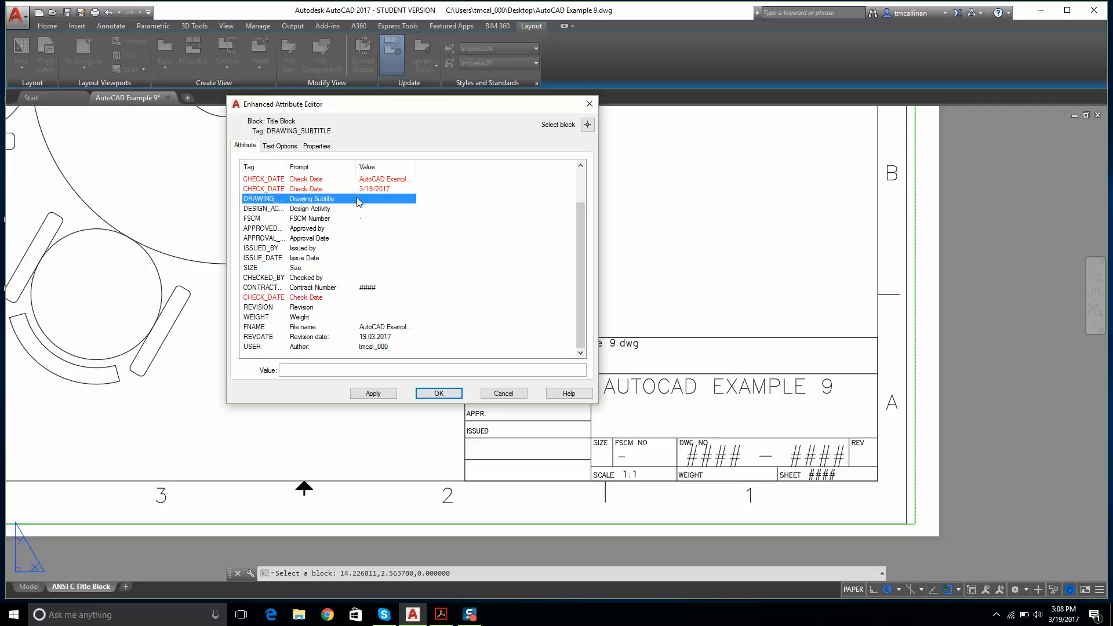
pyautogui.click(323, 369)
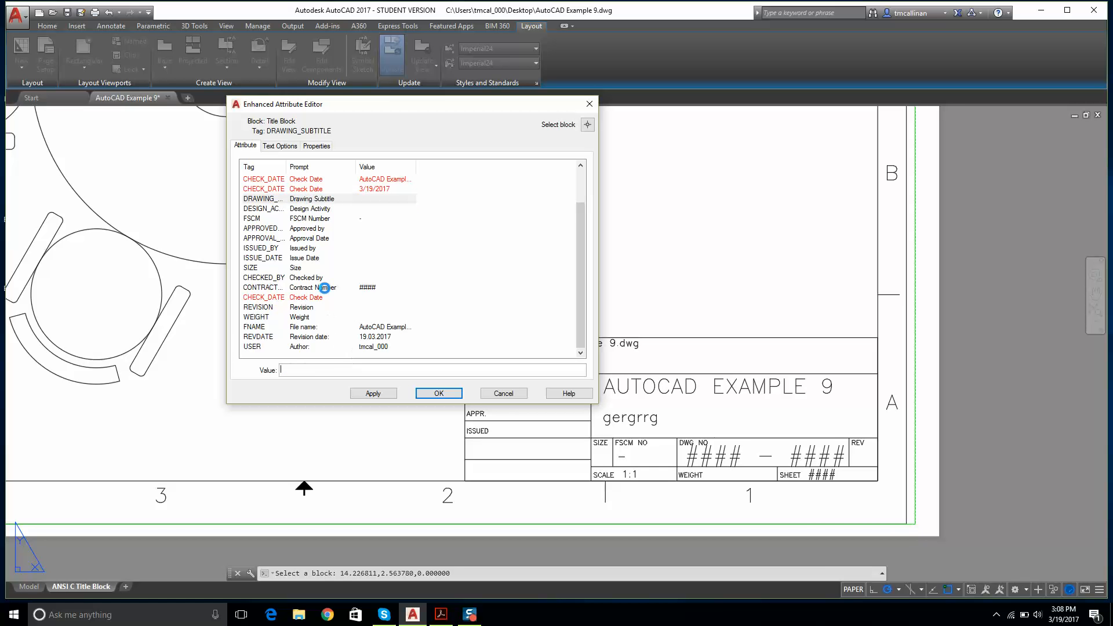
# Step: Set the title block's design activity attribute to ANNE ARUNDEL C. C. and accept the attribute edits
pyautogui.click(287, 211)
pyautogui.click(313, 372)
pyautogui.write('vsdd')
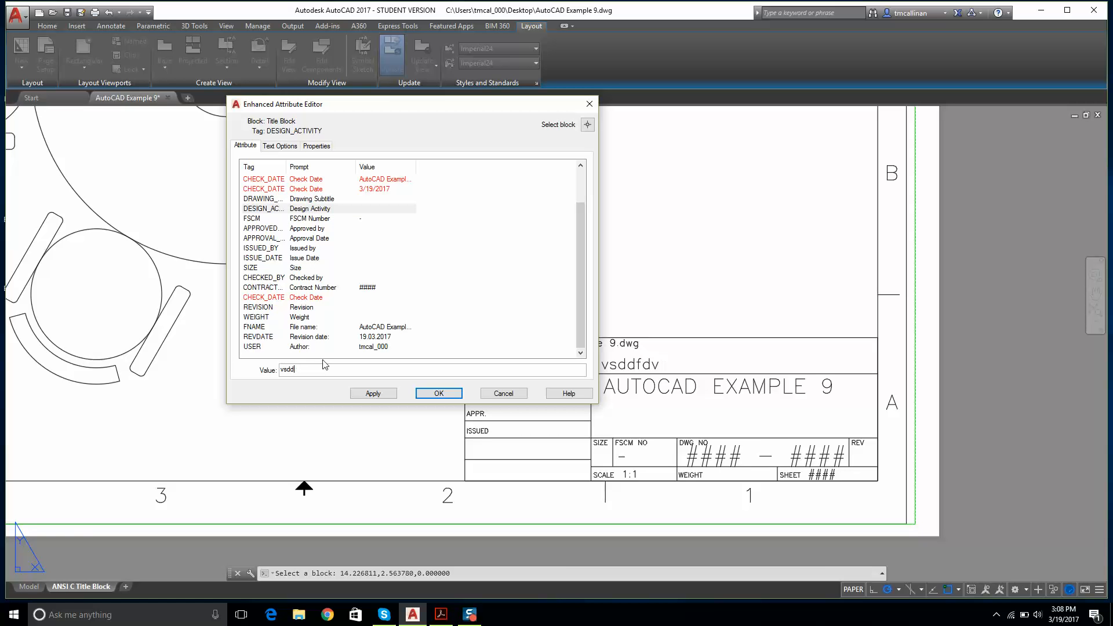
pyautogui.press('BackSpace')
pyautogui.press('BackSpace')
pyautogui.press('BackSpace')
pyautogui.press('BackSpace')
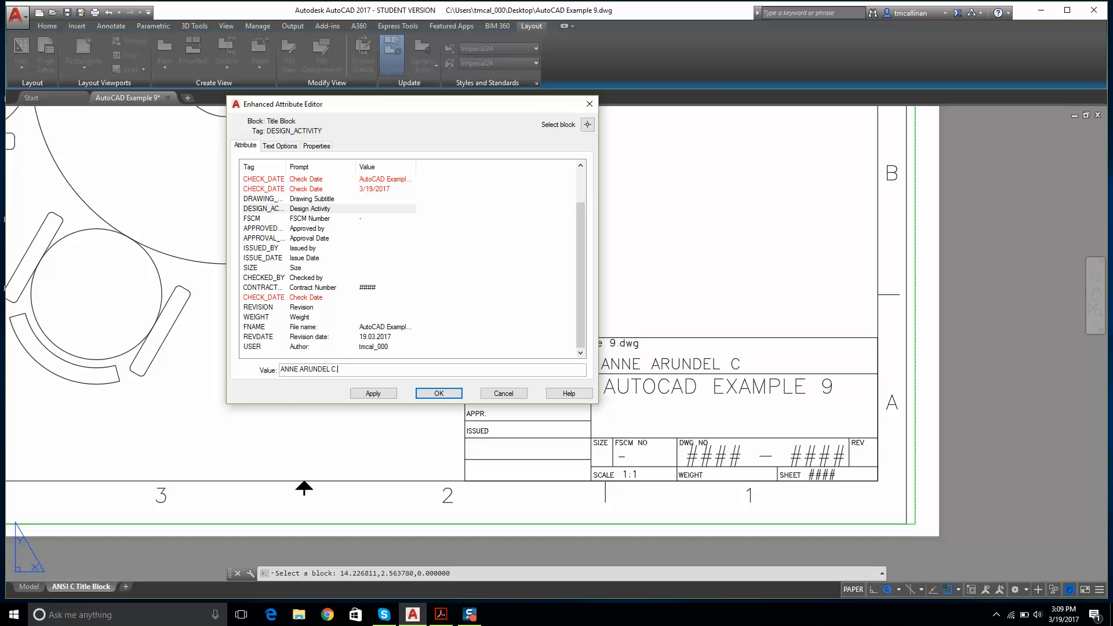
pyautogui.write('C.')
pyautogui.click(439, 394)
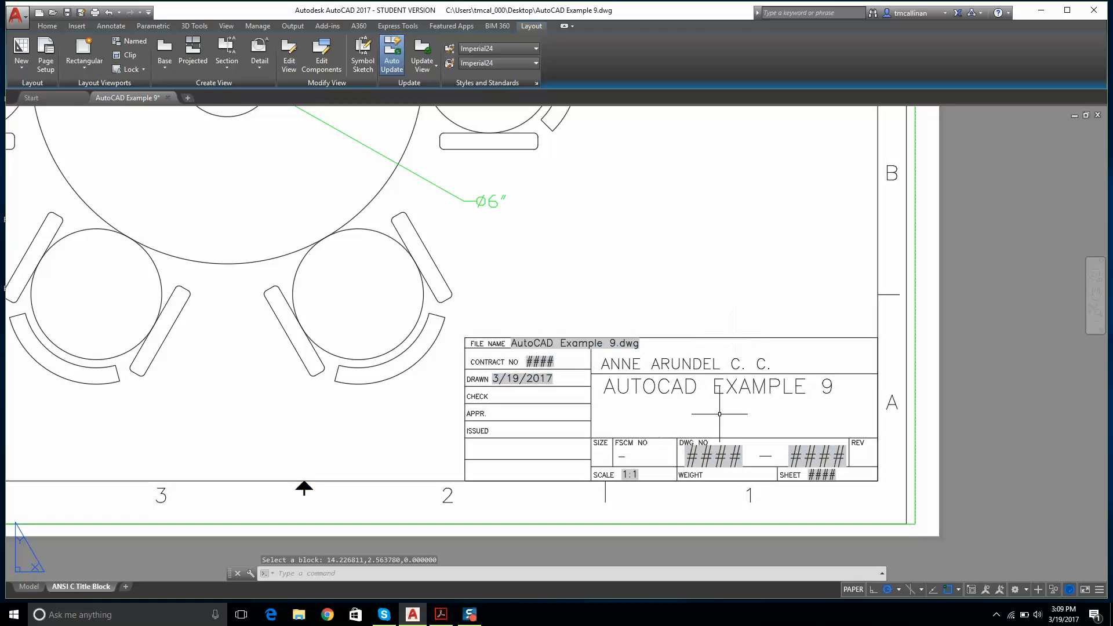
# Step: Review the filled-in title block and the table drawing across the whole ANSI C sheet
pyautogui.scroll(-3, 716, 383)
pyautogui.scroll(3, 708, 340)
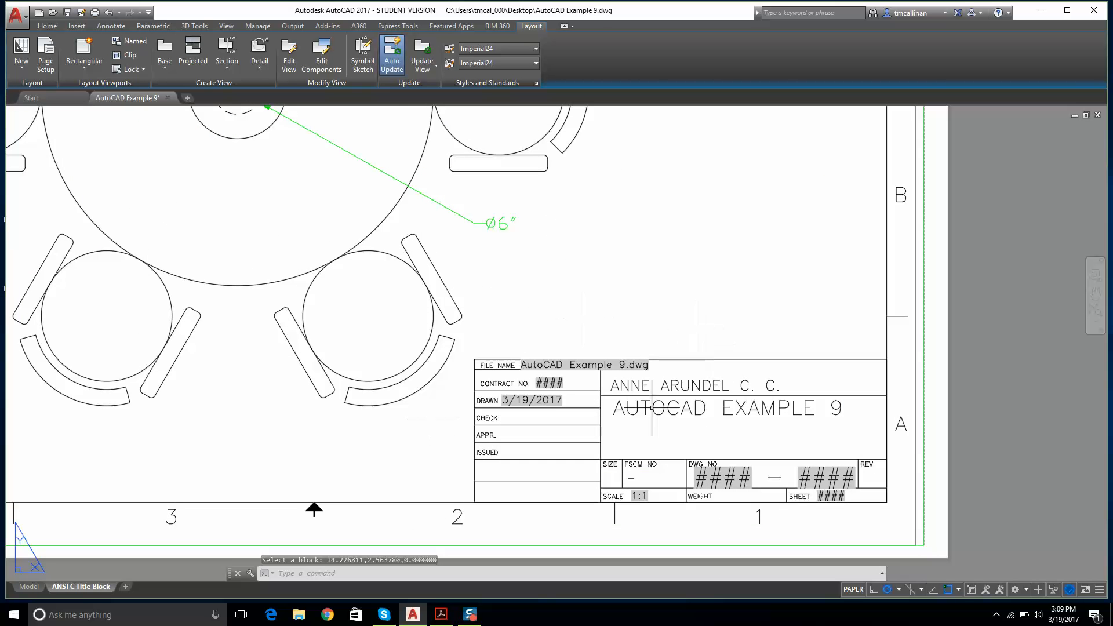
pyautogui.scroll(3, 652, 400)
pyautogui.scroll(-5, 644, 383)
pyautogui.scroll(1, 638, 401)
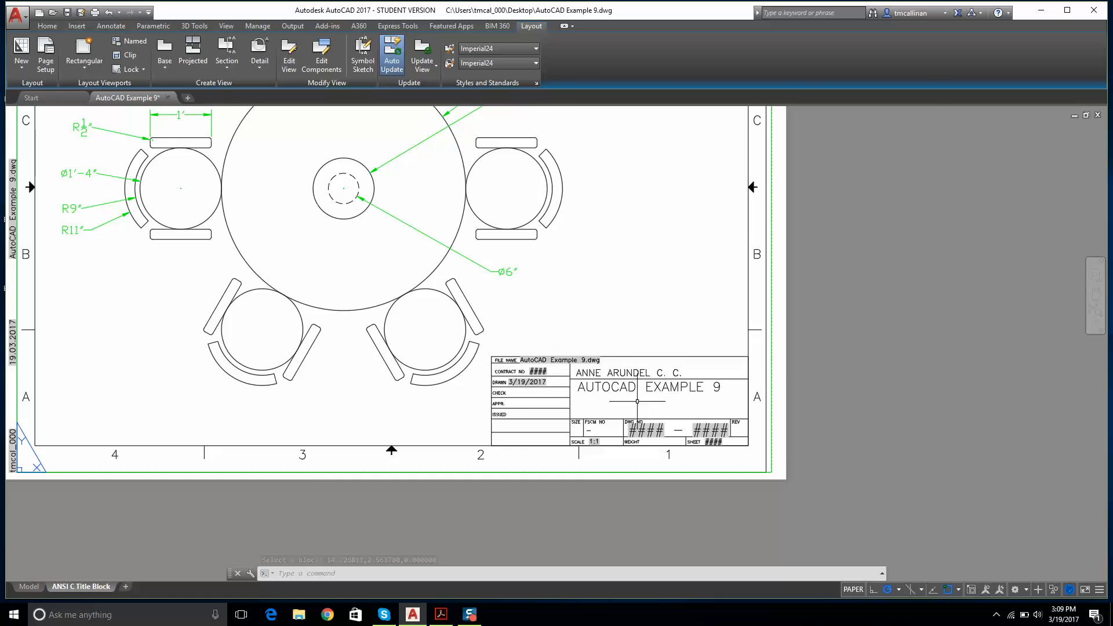
pyautogui.scroll(2, 529, 392)
pyautogui.scroll(-2, 638, 401)
pyautogui.moveTo(484, 301); pyautogui.dragTo(540, 350, button='middle')
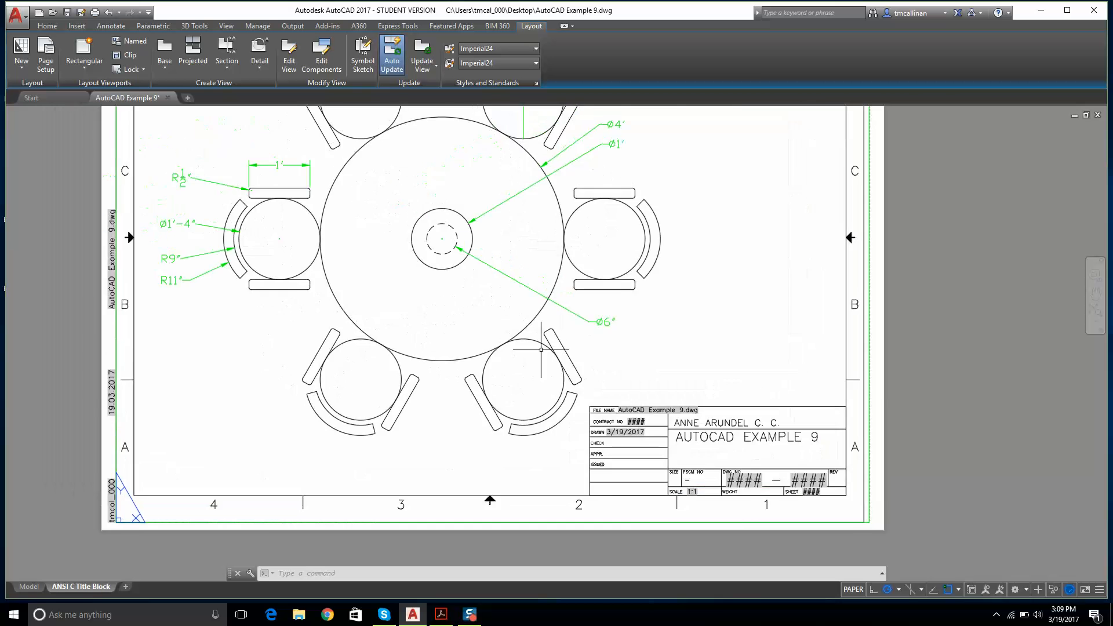
pyautogui.scroll(-2, 541, 350)
pyautogui.scroll(2, 398, 241)
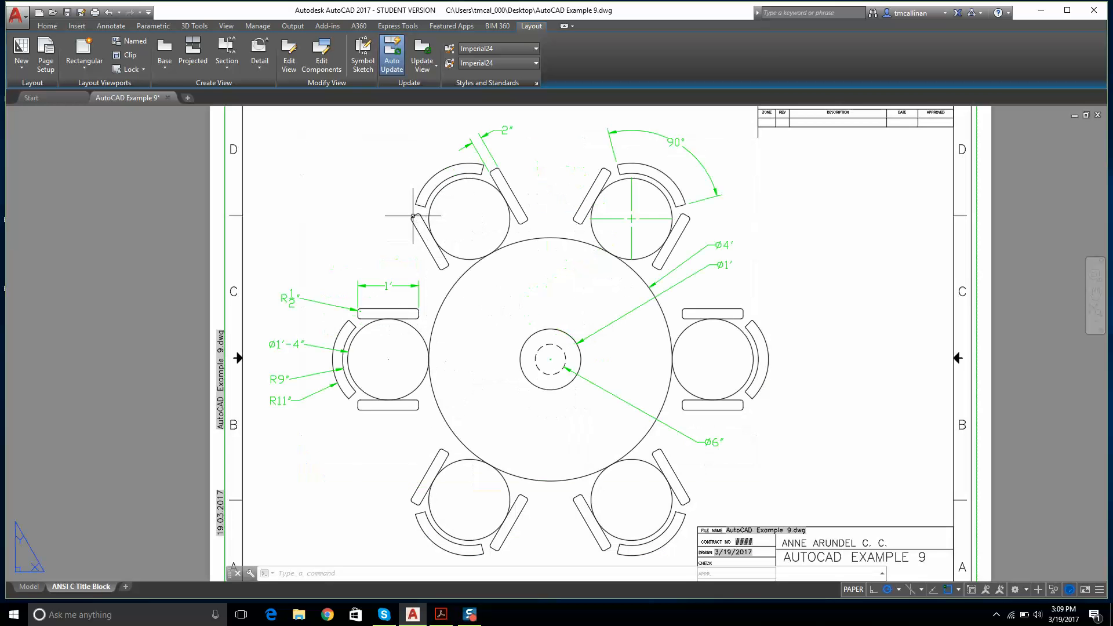
pyautogui.scroll(-2, 413, 215)
pyautogui.moveTo(413, 216); pyautogui.dragTo(435, 241, button='middle')
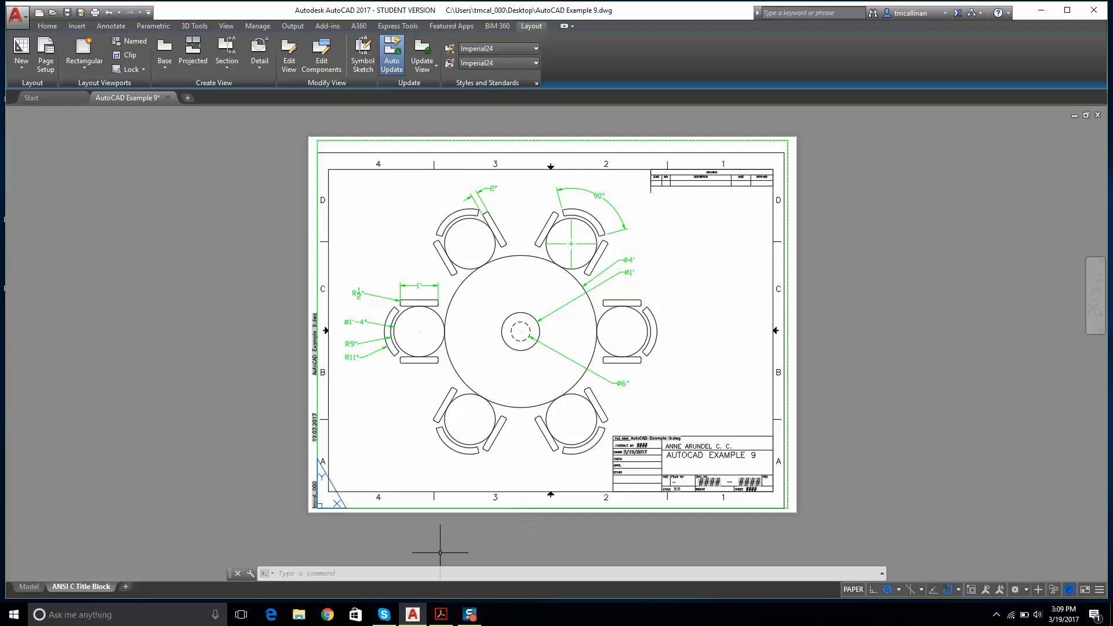
# Step: Switch to the exercise PDF in Acrobat Reader and look over the Example 9 and Example 10 drawings
pyautogui.click(441, 615)
pyautogui.scroll(-8, 462, 467)
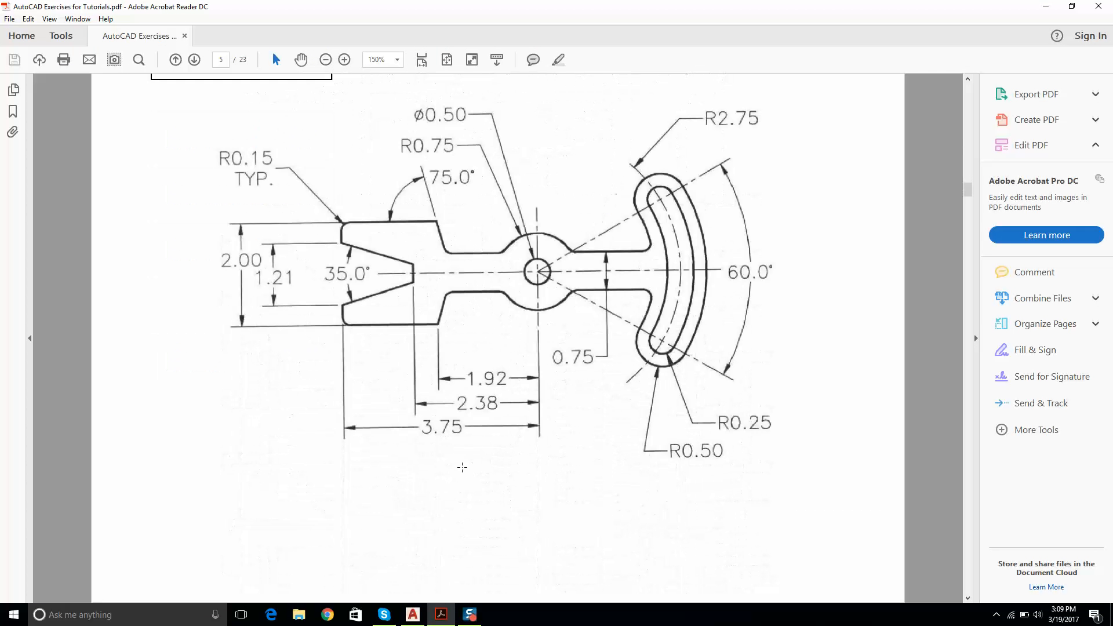
pyautogui.keyDown('ctrl'); pyautogui.scroll(-2, 487, 434); pyautogui.keyUp('ctrl')
pyautogui.keyDown('ctrl'); pyautogui.scroll(1, 444, 306); pyautogui.keyUp('ctrl')
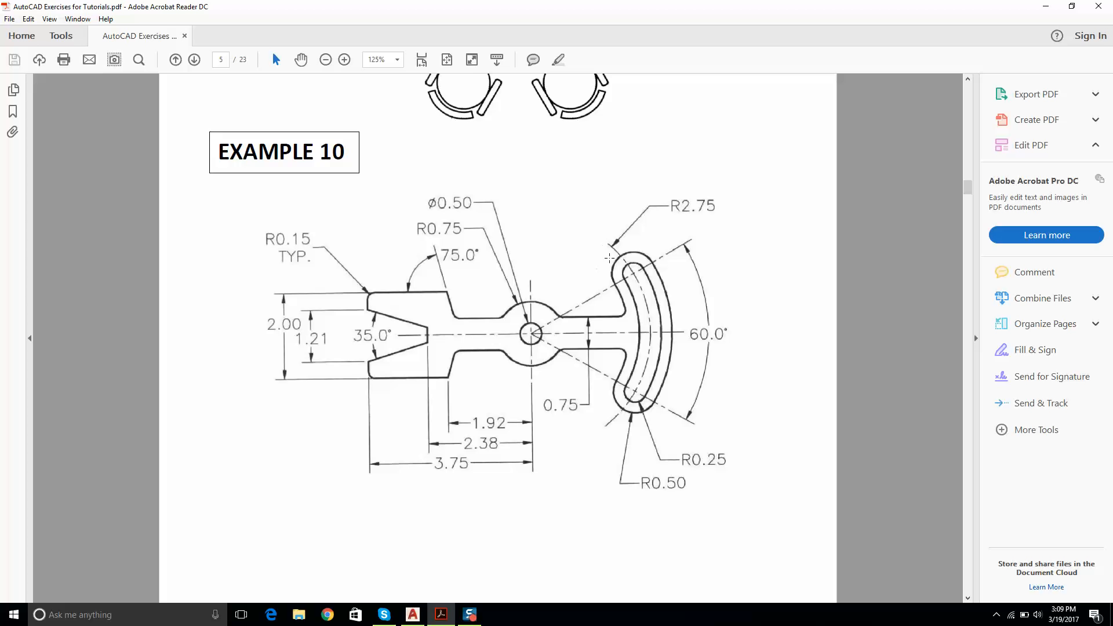
pyautogui.scroll(5, 613, 260)
pyautogui.scroll(-3, 612, 262)
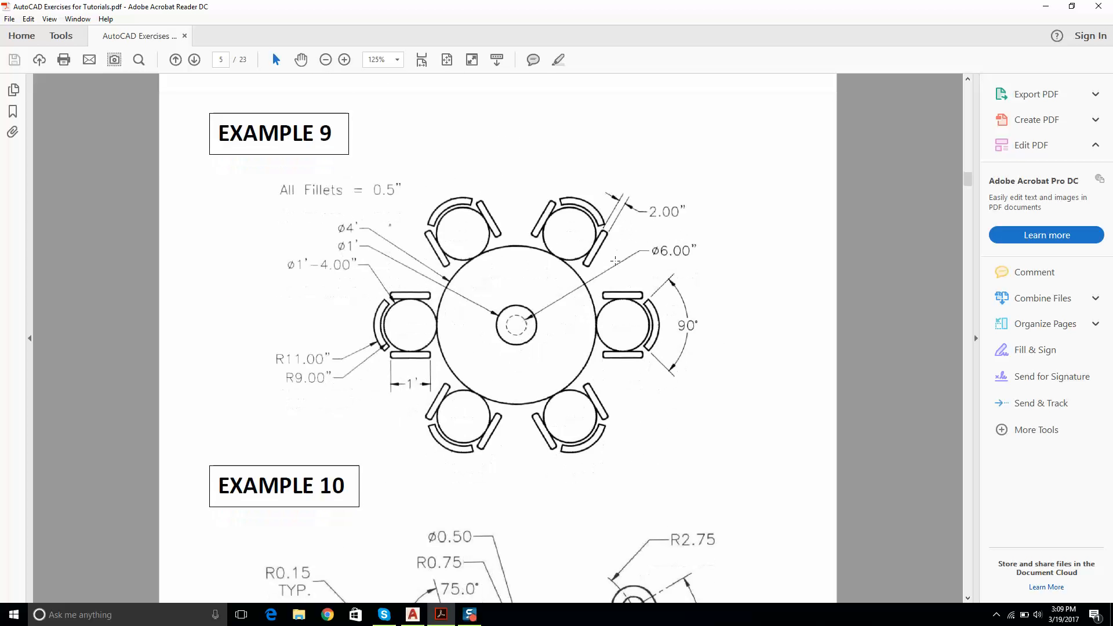
pyautogui.scroll(-3, 612, 265)
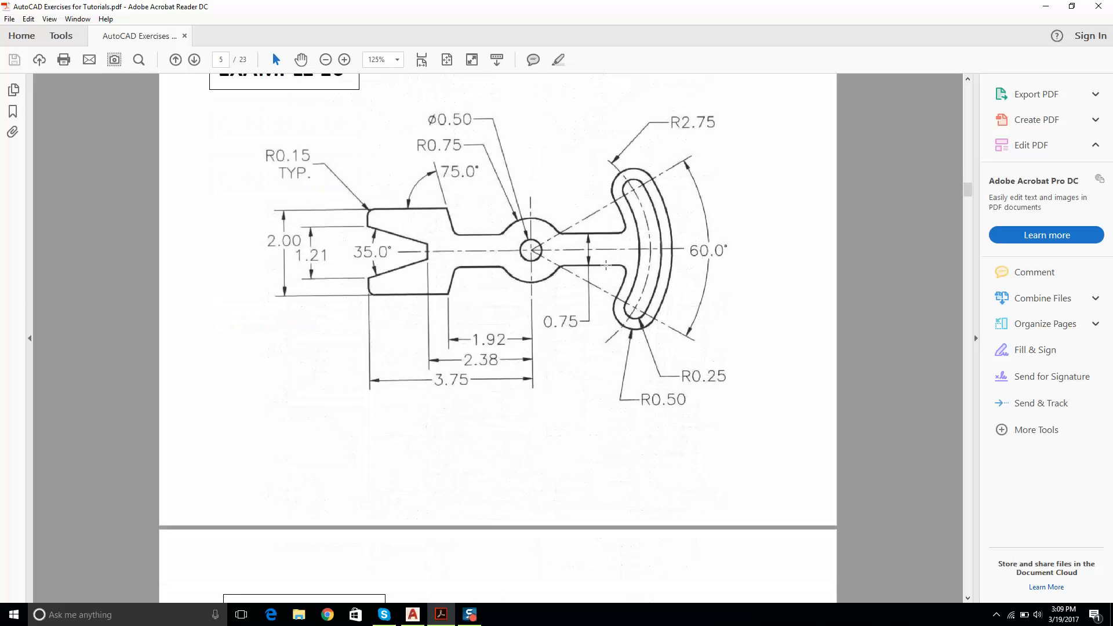
# Step: Return to AutoCAD and examine the dimensions around the table and chairs against the exercise drawing
pyautogui.click(447, 612)
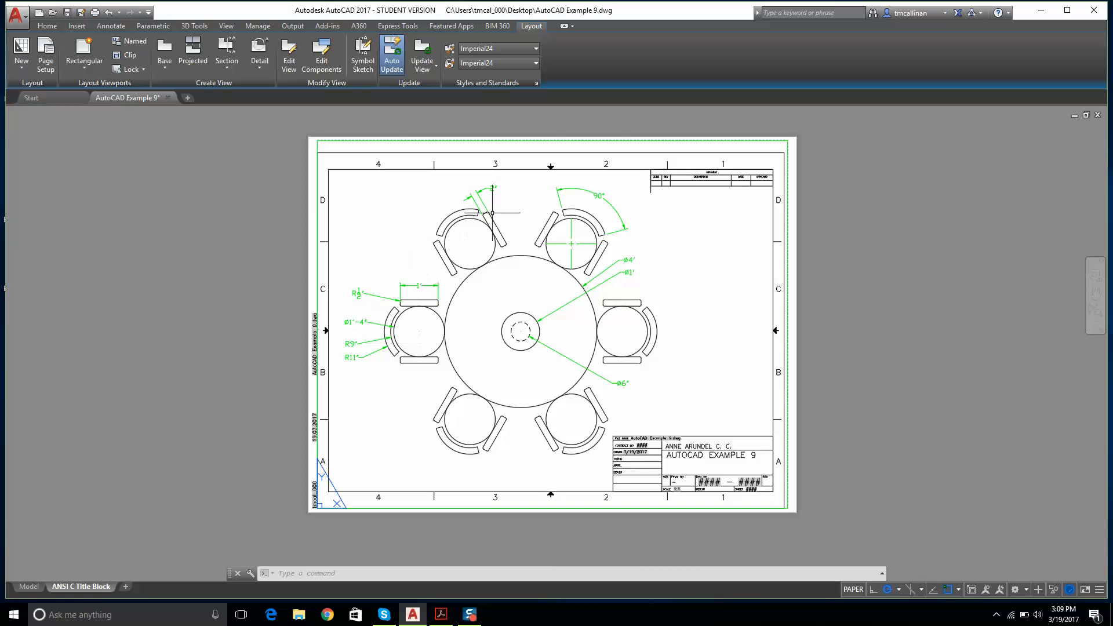
pyautogui.scroll(4, 384, 311)
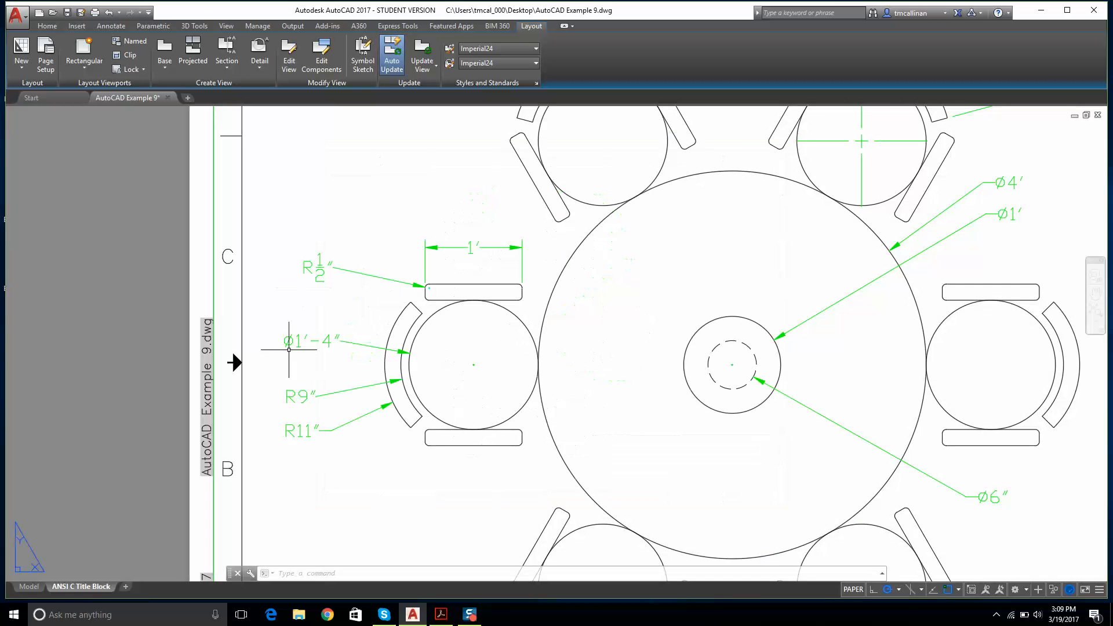
pyautogui.scroll(-5, 289, 350)
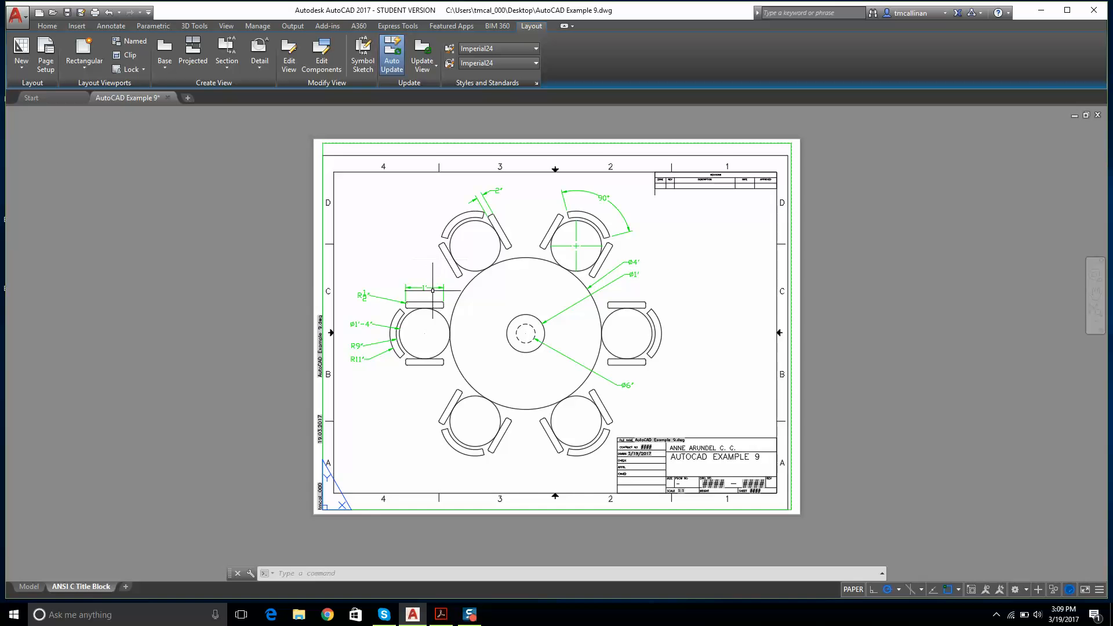
pyautogui.moveTo(432, 290); pyautogui.dragTo(457, 270, button='middle')
pyautogui.scroll(2, 483, 294)
pyautogui.scroll(-2, 541, 270)
pyautogui.moveTo(629, 233); pyautogui.dragTo(622, 249, button='middle')
pyautogui.scroll(2, 582, 210)
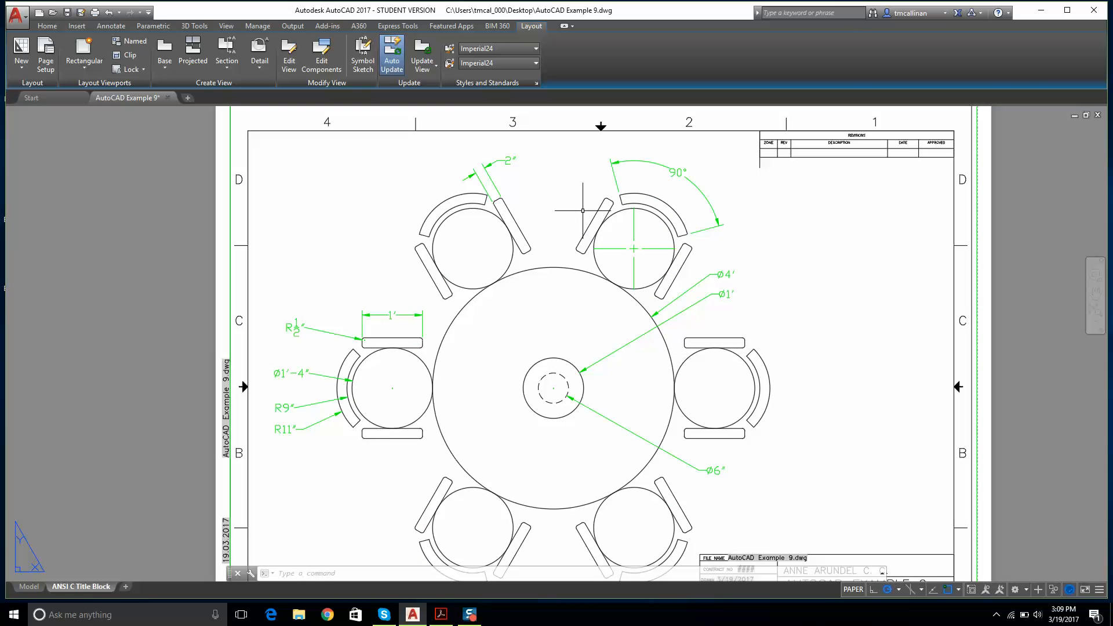